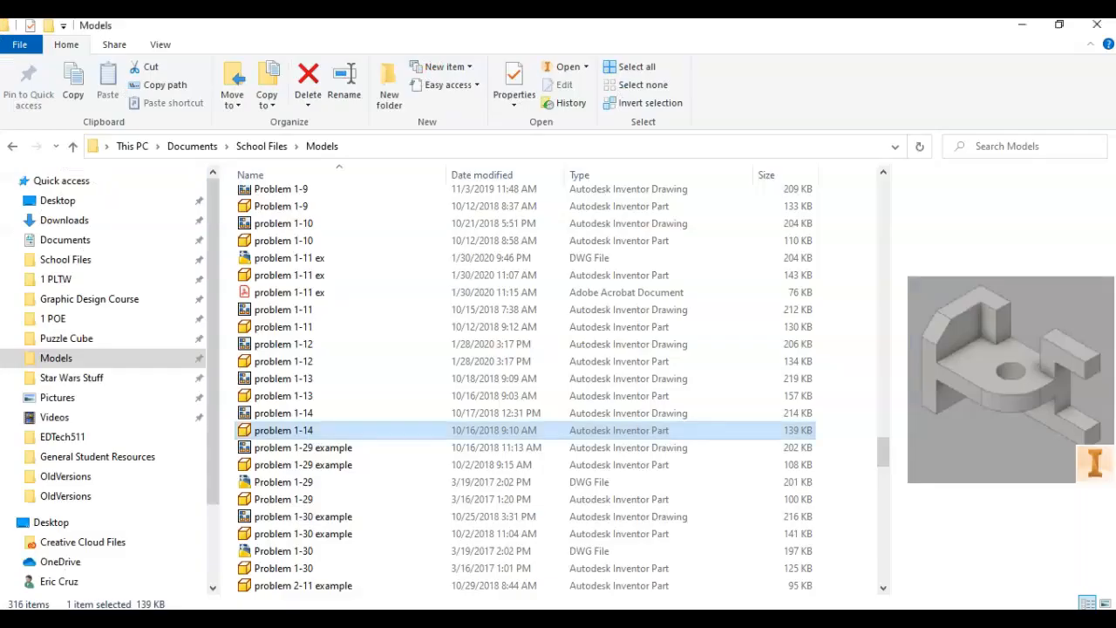
{"action": "scroll", "coordinate": [410, 418], "scroll_direction": "down", "scroll_amount": 5}
{"action": "scroll", "coordinate": [410, 418], "scroll_direction": "up", "scroll_amount": 20}
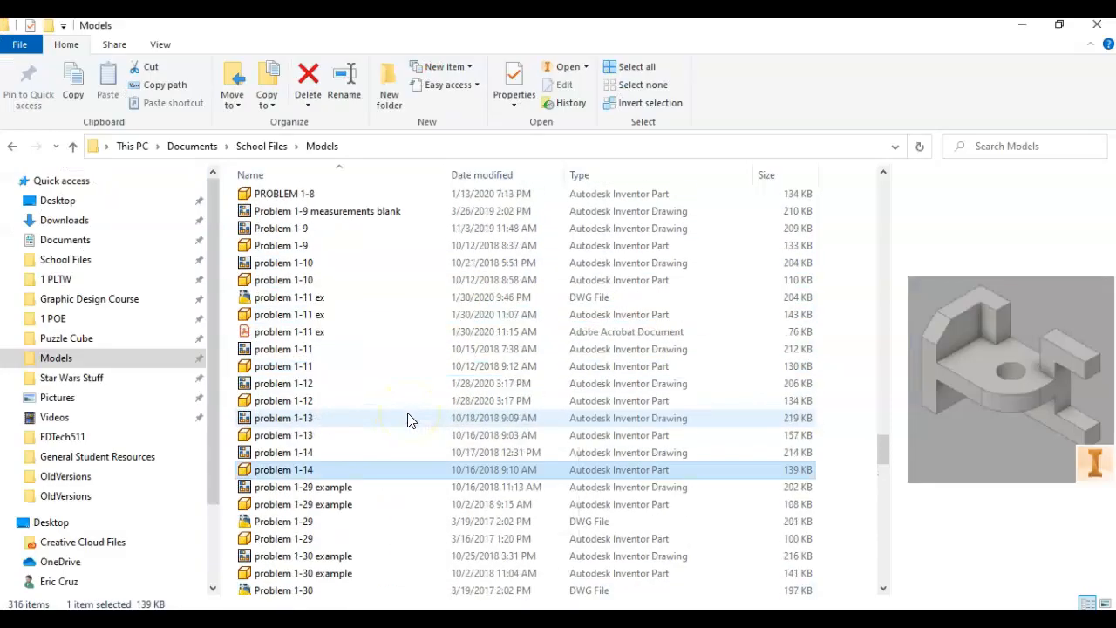
{"action": "scroll", "coordinate": [408, 436], "scroll_direction": "down", "scroll_amount": 20}
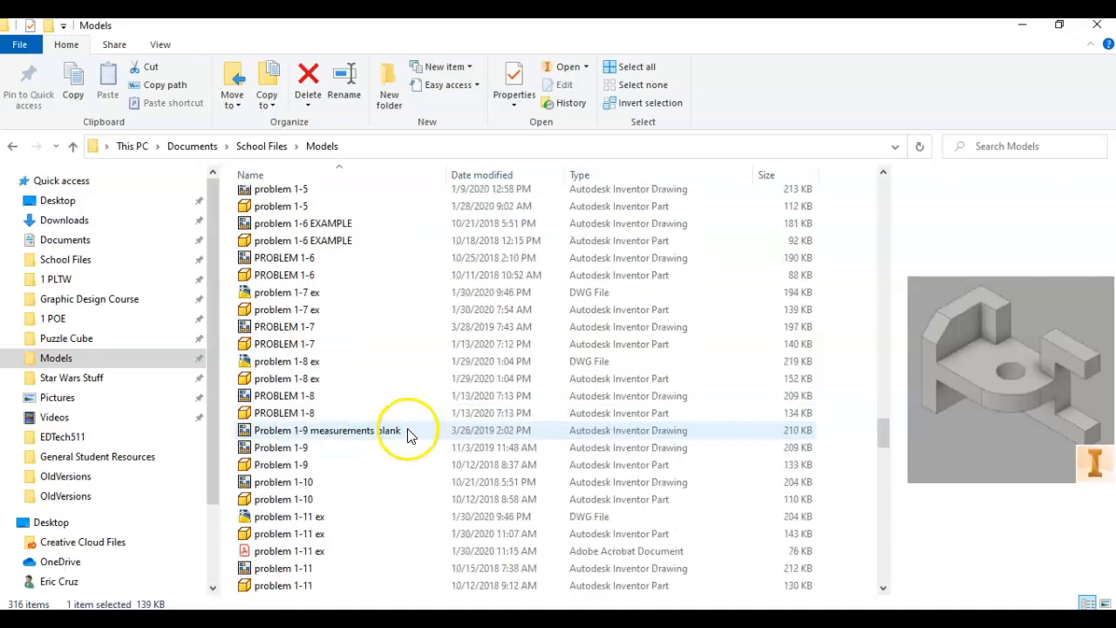
{"action": "scroll", "coordinate": [399, 436], "scroll_direction": "down", "scroll_amount": 6}
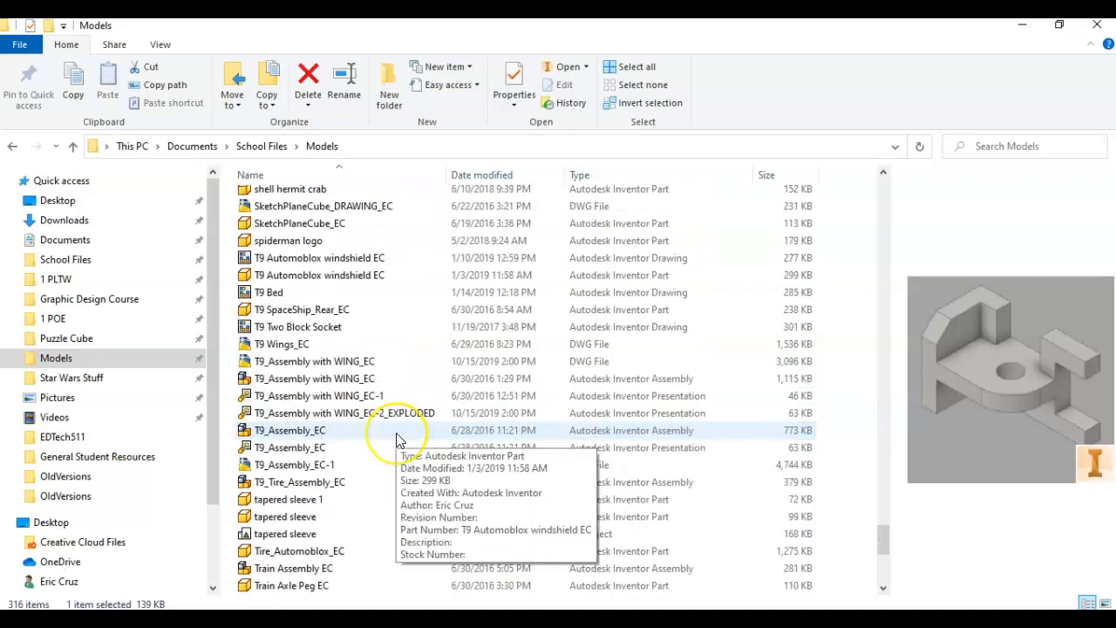
{"action": "scroll", "coordinate": [398, 439], "scroll_direction": "up", "scroll_amount": 20}
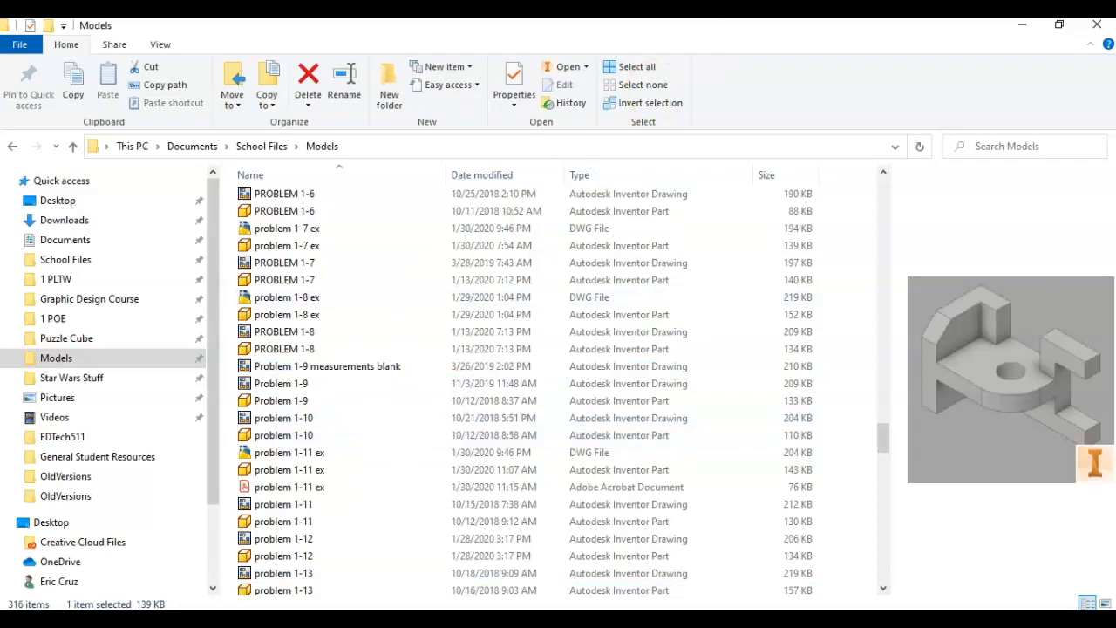
Switch to Inventor and view the problem 1-13 drawing, followed by its finished part model.
{"action": "left_click", "coordinate": [1022, 25]}
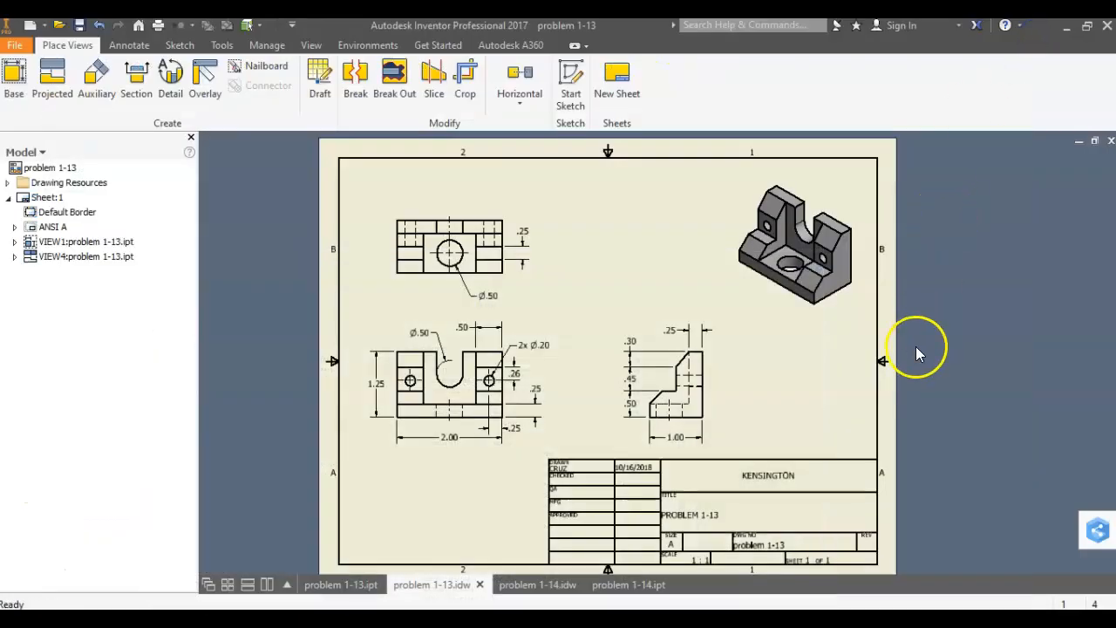
{"action": "middle_click", "coordinate": [921, 342]}
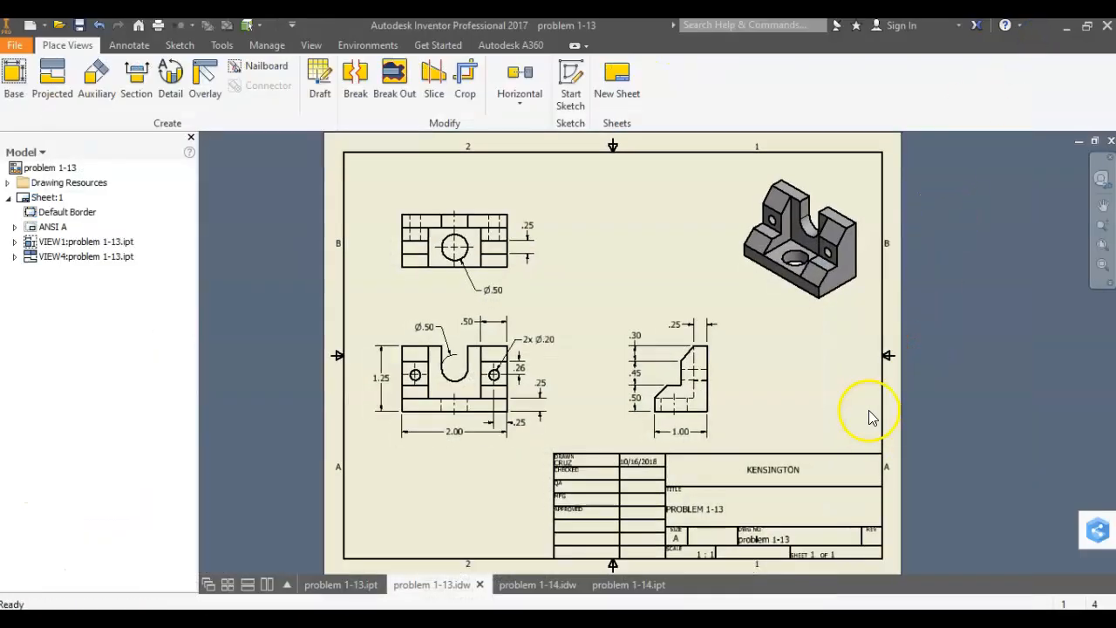
{"action": "left_click", "coordinate": [354, 582]}
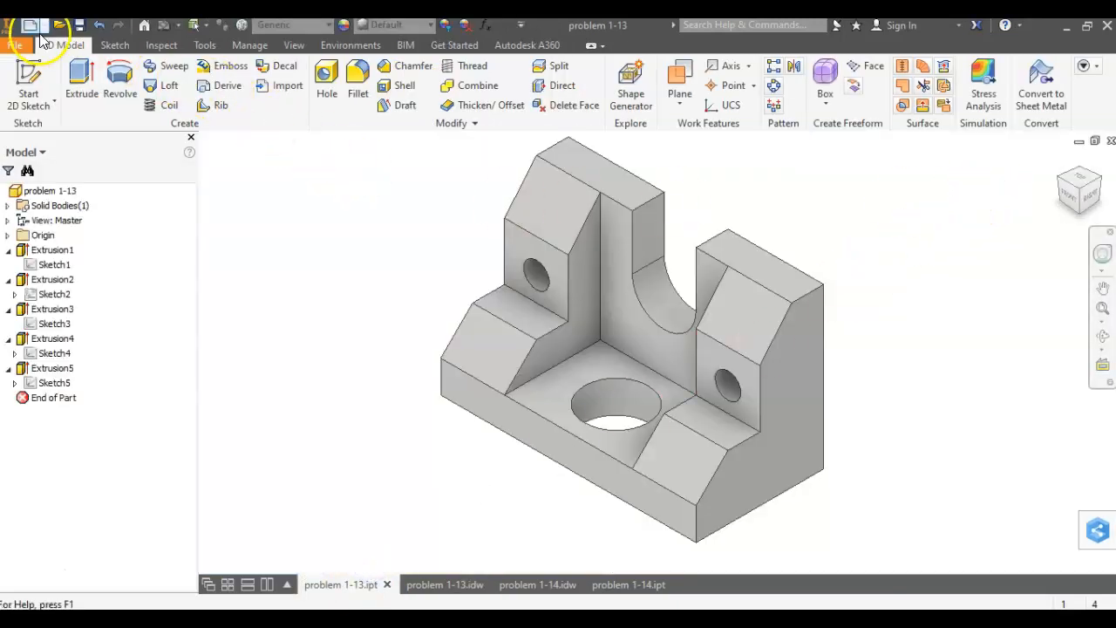
Create a new blank part file.
{"action": "left_click", "coordinate": [46, 32]}
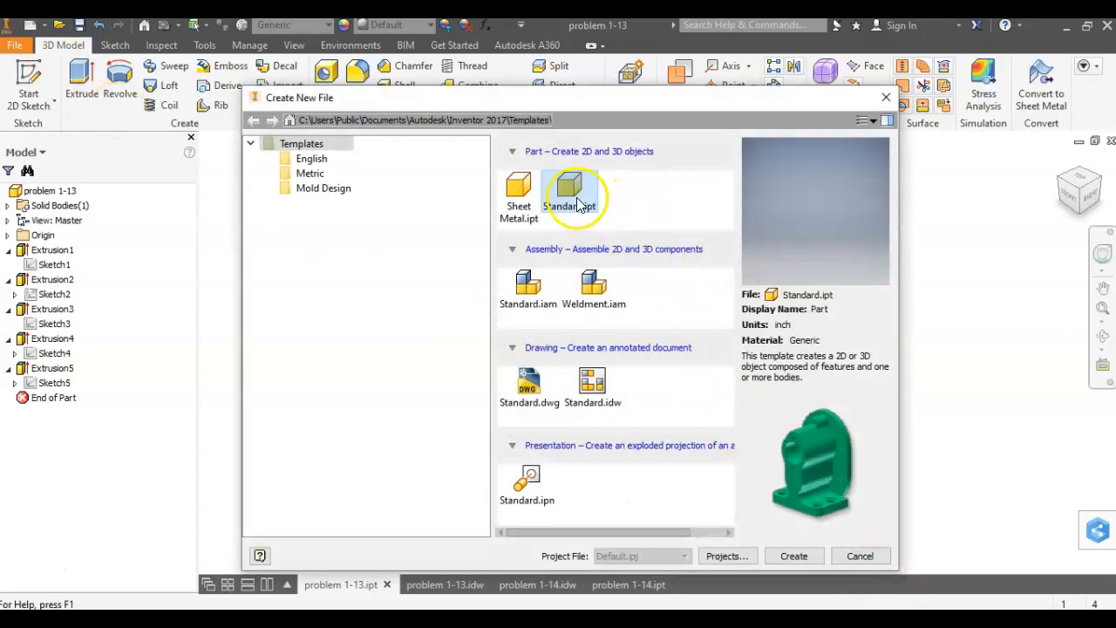
{"action": "left_click", "coordinate": [842, 558]}
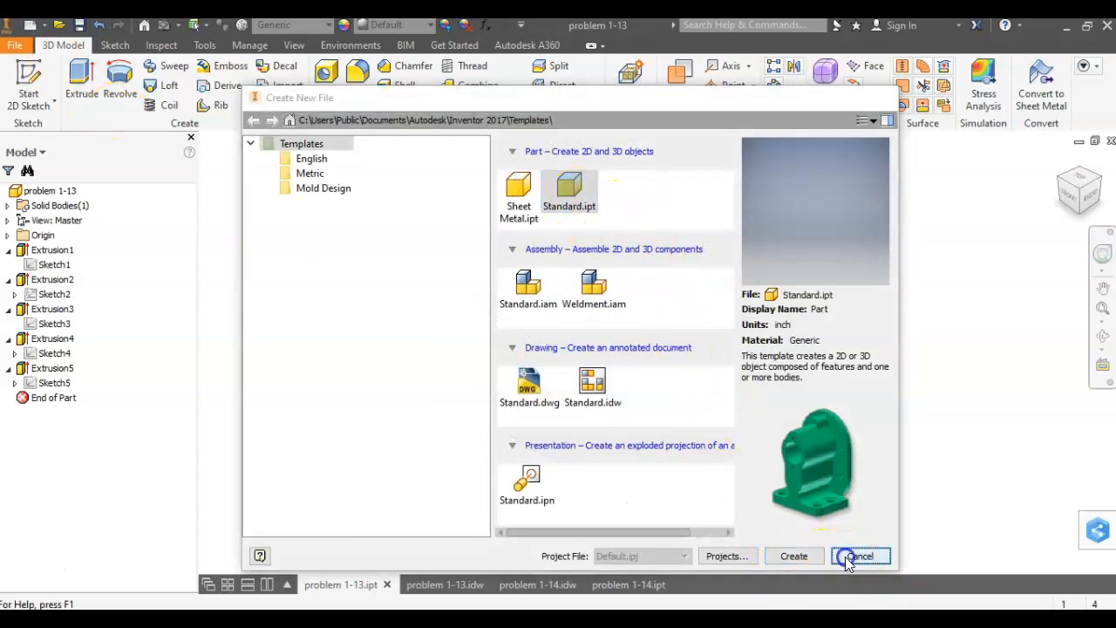
{"action": "left_click", "coordinate": [46, 32]}
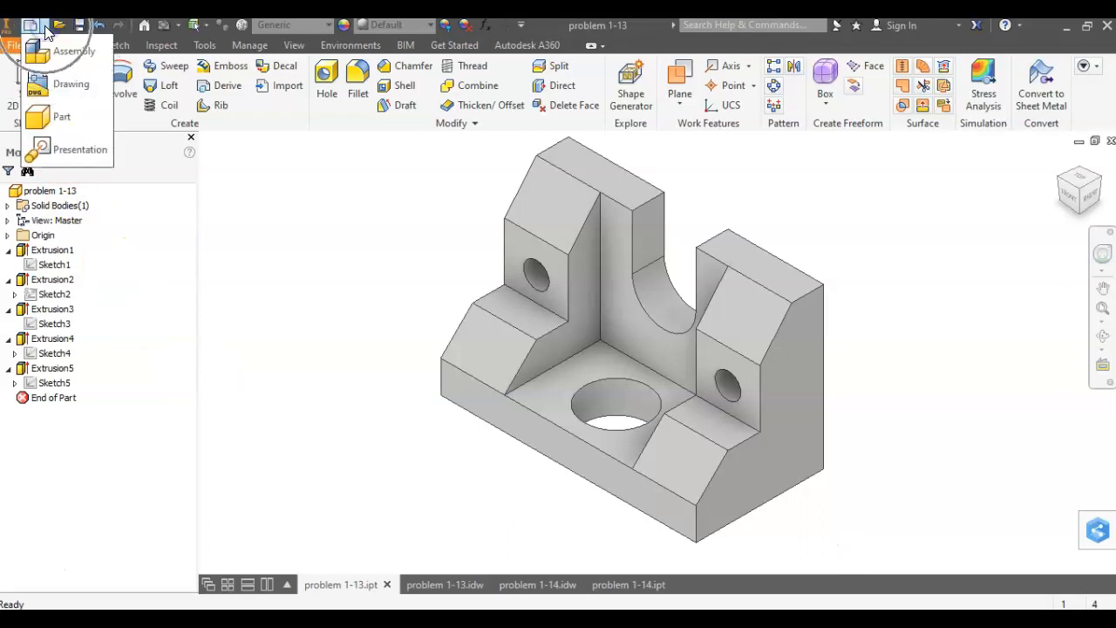
{"action": "left_click", "coordinate": [54, 106]}
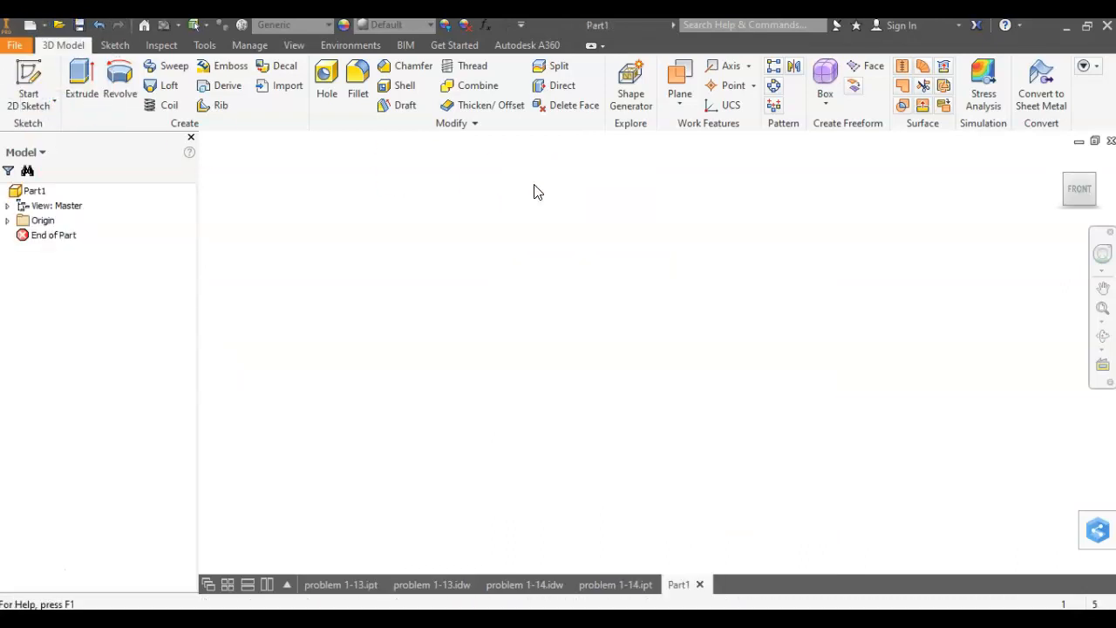
Start a 2D sketch on the XZ plane and rotate the top view upright.
{"action": "left_click", "coordinate": [28, 82]}
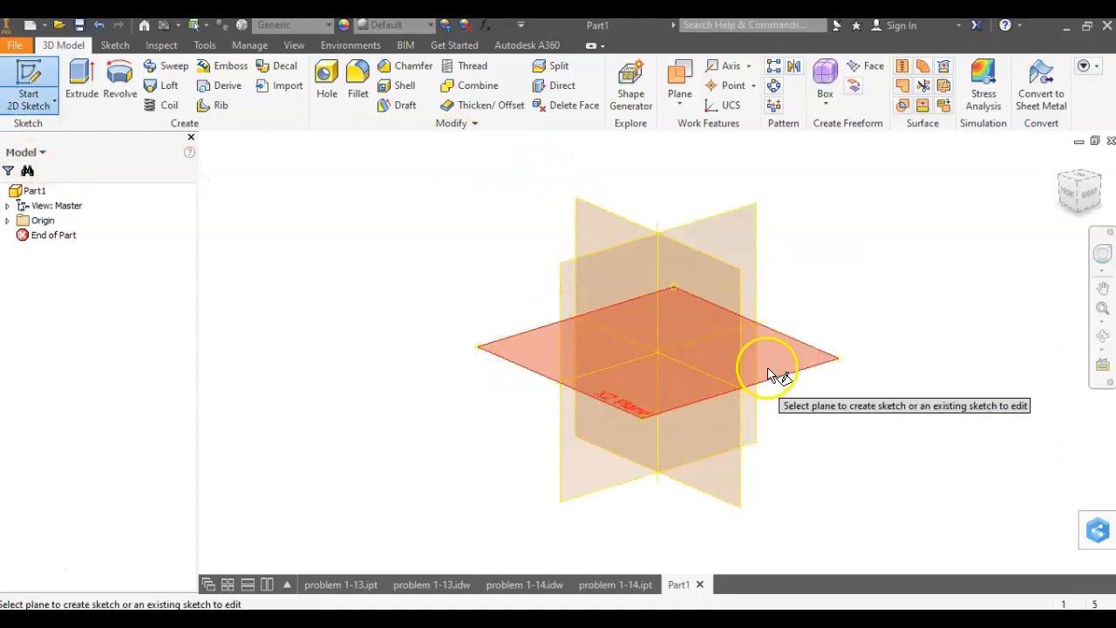
{"action": "left_click", "coordinate": [792, 361]}
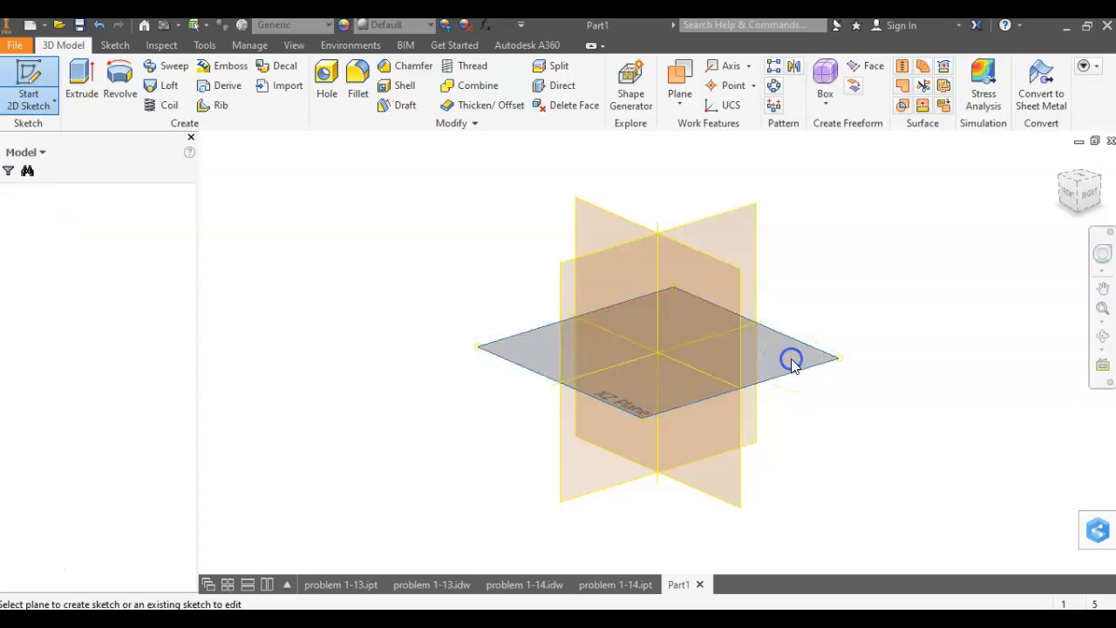
{"action": "left_click", "coordinate": [1098, 158]}
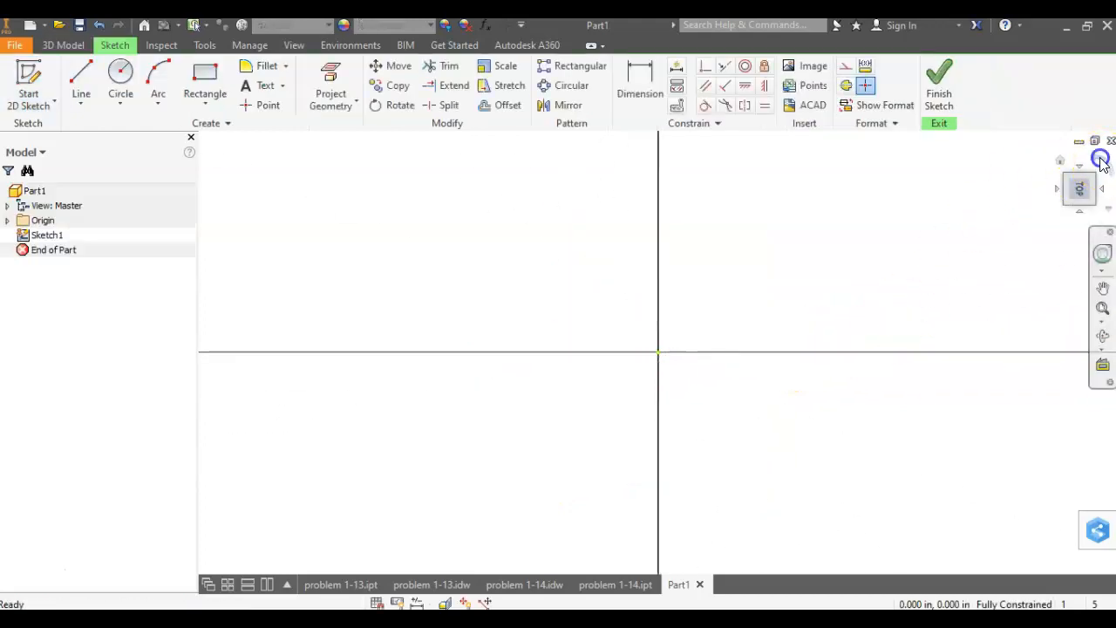
Draw a rectangle from the origin, 2 in wide and 1 in high.
{"action": "middle_click_drag", "start_coordinate": [835, 332], "coordinate": [587, 430]}
{"action": "left_click", "coordinate": [205, 77]}
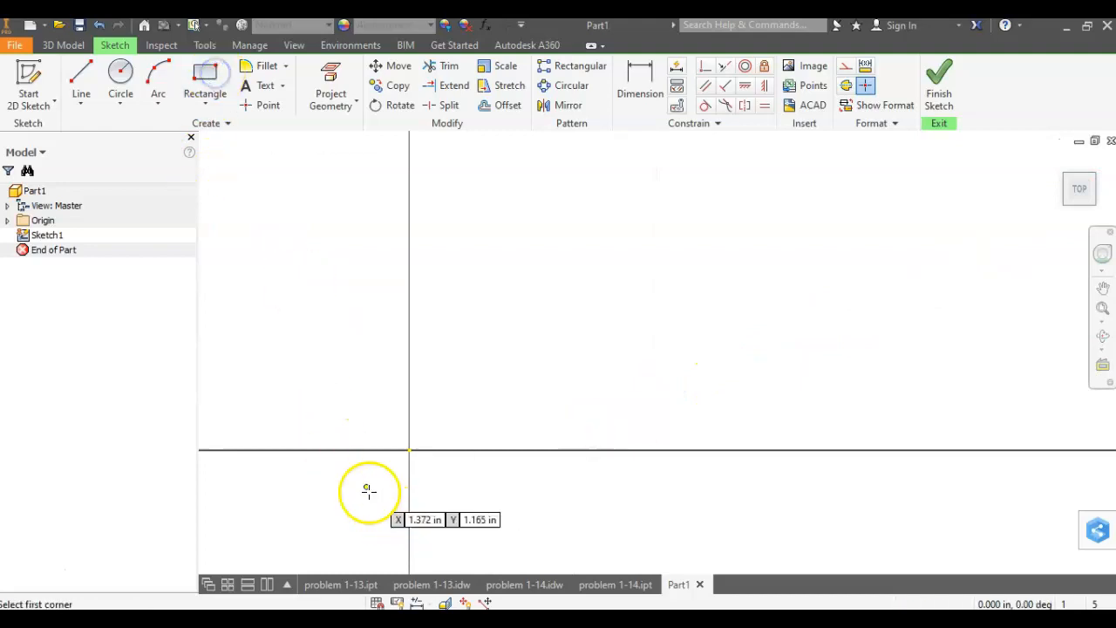
{"action": "left_click", "coordinate": [409, 449]}
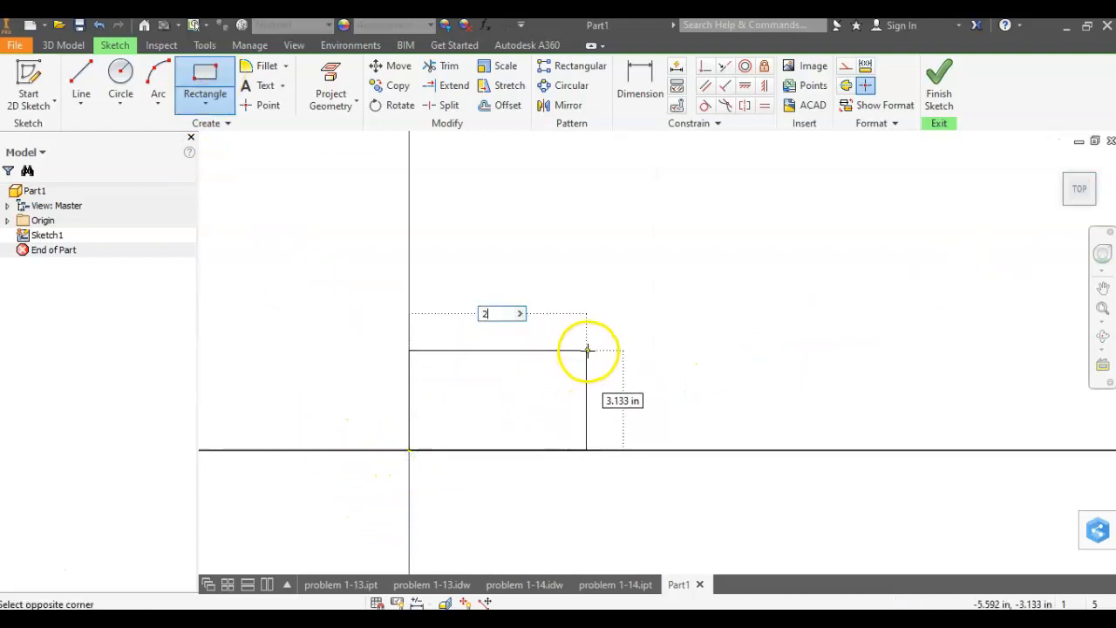
{"action": "key", "text": "Tab"}
{"action": "type", "text": "1"}
{"action": "key", "text": "Return"}
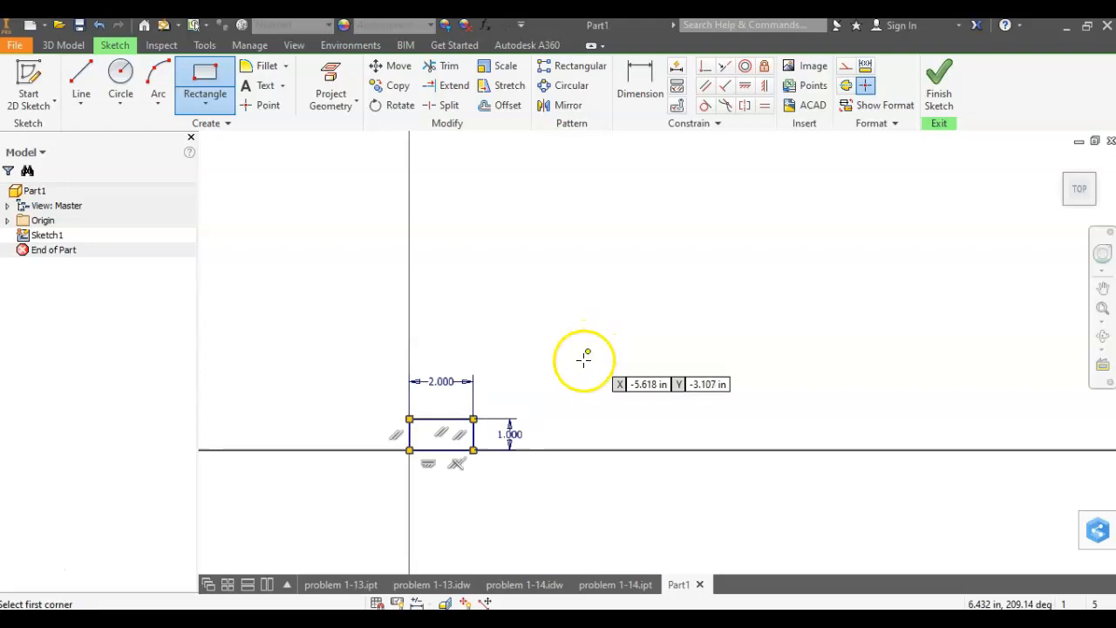
Finish the sketch and extrude the rectangle 1.25 in into a solid block.
{"action": "left_click", "coordinate": [942, 96]}
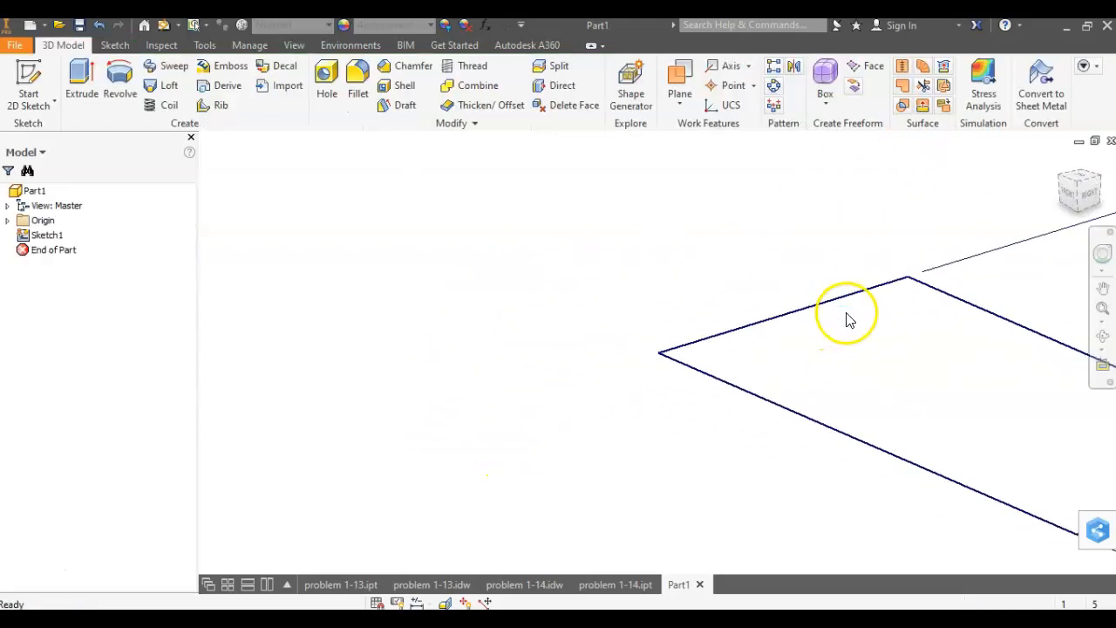
{"action": "middle_click_drag", "start_coordinate": [842, 318], "coordinate": [371, 363]}
{"action": "scroll", "coordinate": [377, 349], "scroll_direction": "up", "scroll_amount": 2}
{"action": "left_click", "coordinate": [80, 83]}
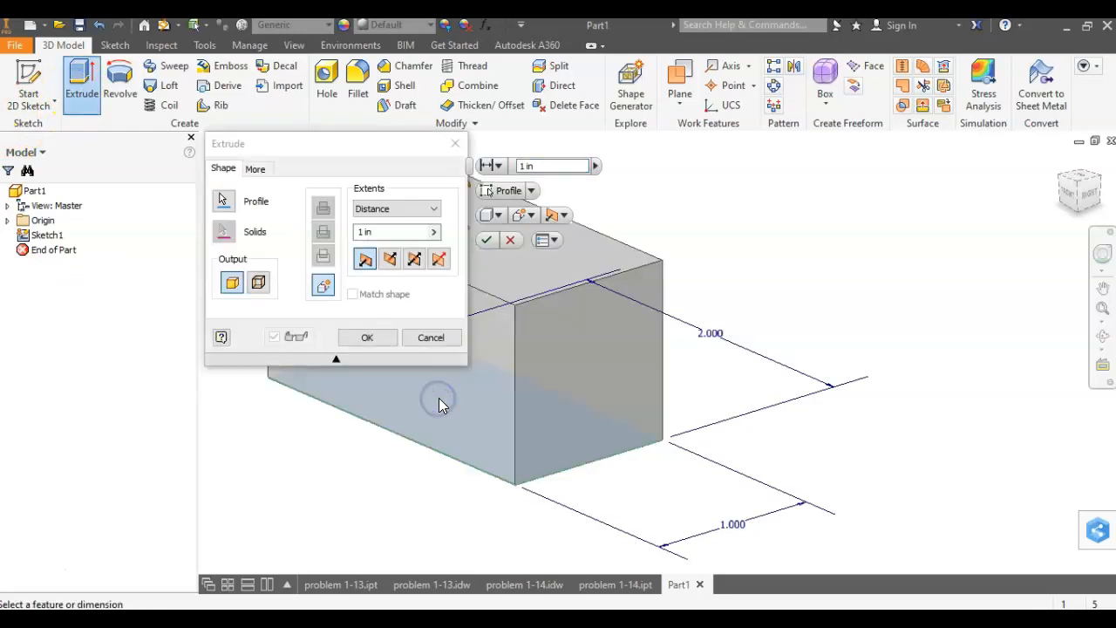
{"action": "left_click", "coordinate": [488, 164]}
{"action": "type", "text": "1.25"}
{"action": "key", "text": "Return"}
{"action": "middle_click_drag", "start_coordinate": [514, 157], "coordinate": [616, 240]}
{"action": "left_click", "coordinate": [1065, 157]}
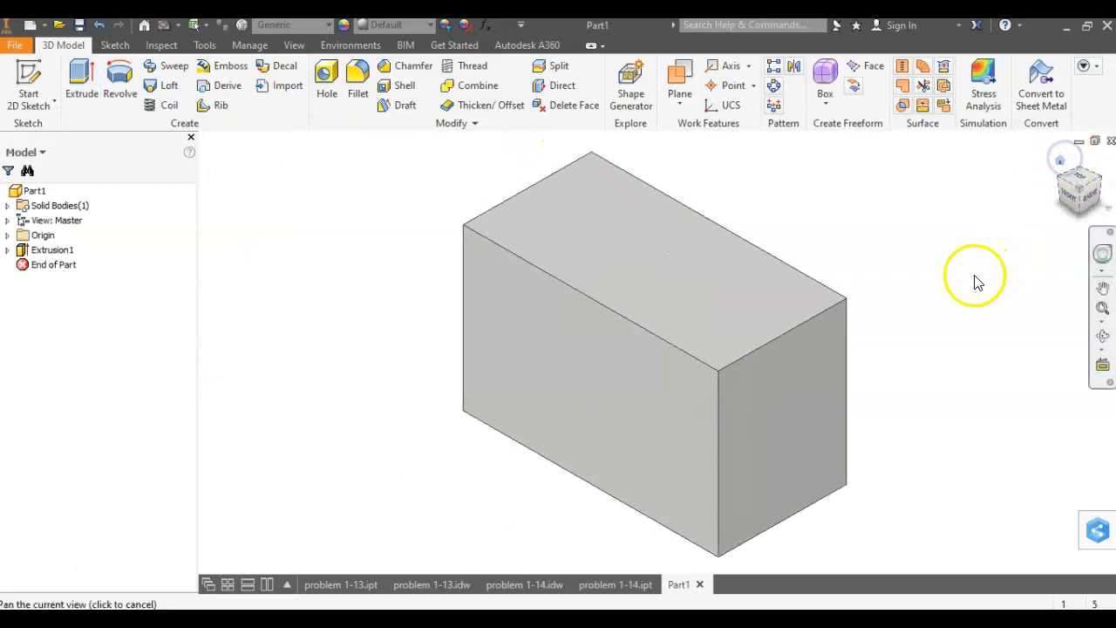
Create a sketch on the block's right end face, project the face's outline and activate the Line tool.
{"action": "left_click", "coordinate": [794, 379]}
{"action": "right_click", "coordinate": [793, 377]}
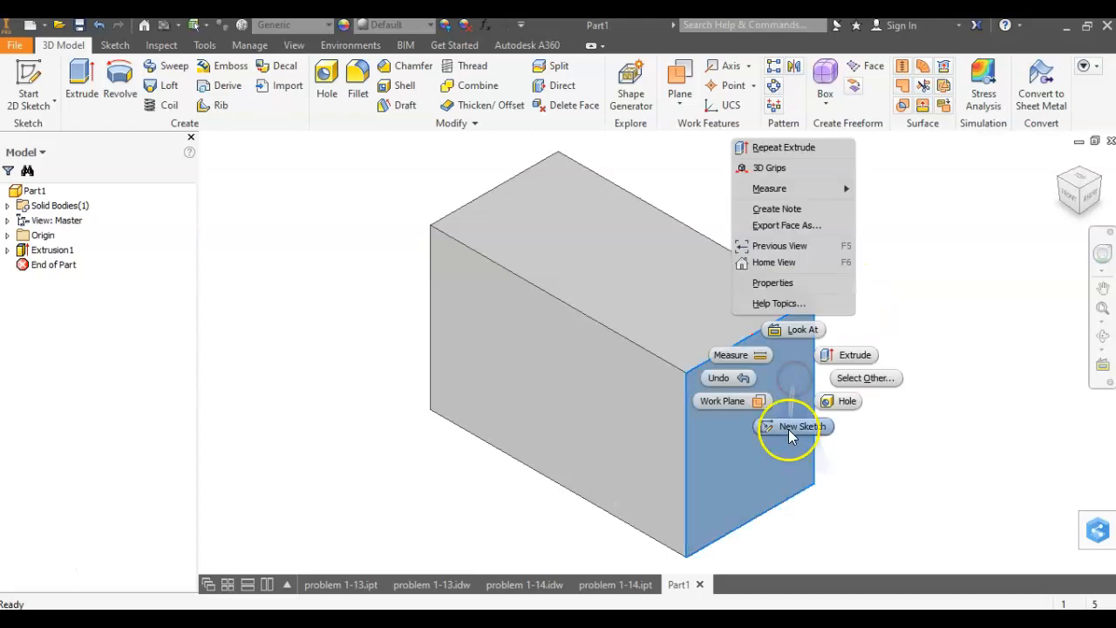
{"action": "left_click", "coordinate": [788, 428]}
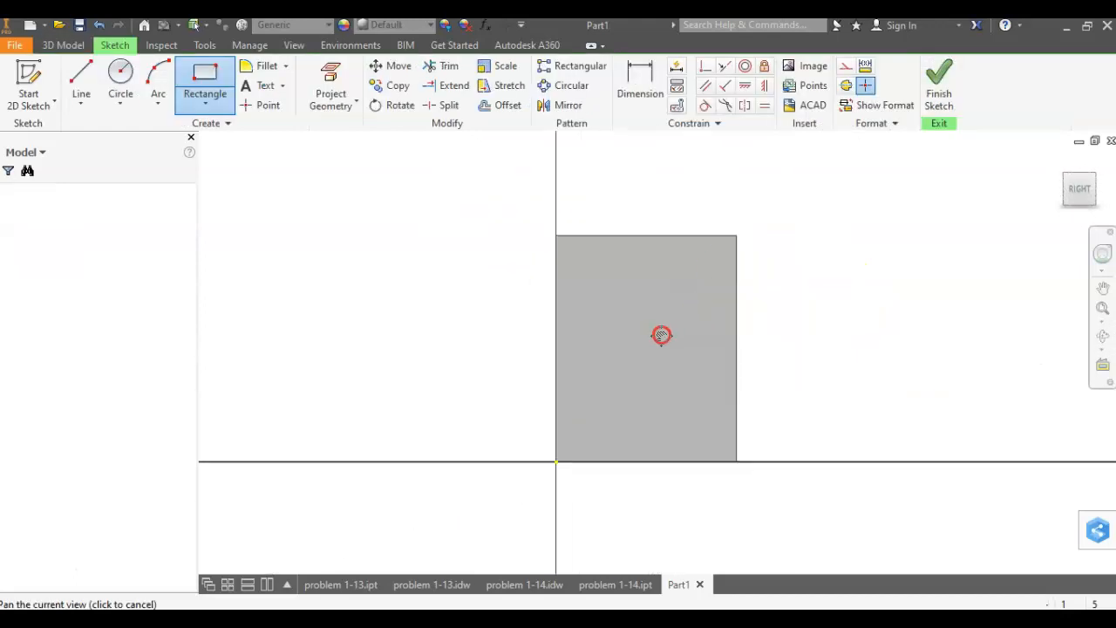
{"action": "left_click", "coordinate": [331, 74]}
{"action": "left_click", "coordinate": [578, 306]}
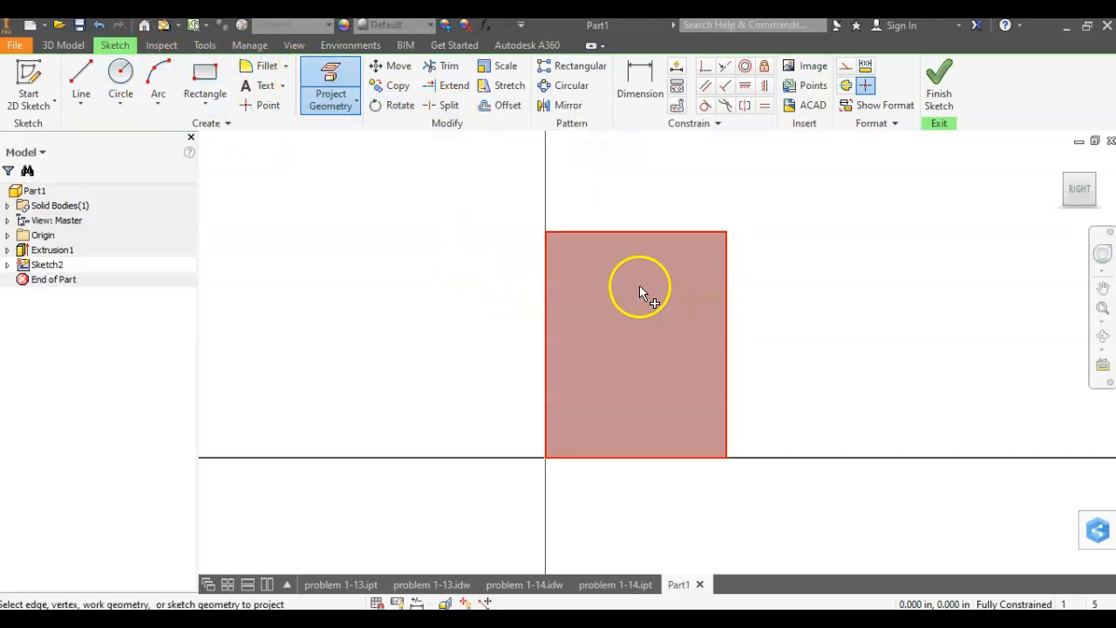
{"action": "left_click", "coordinate": [85, 83]}
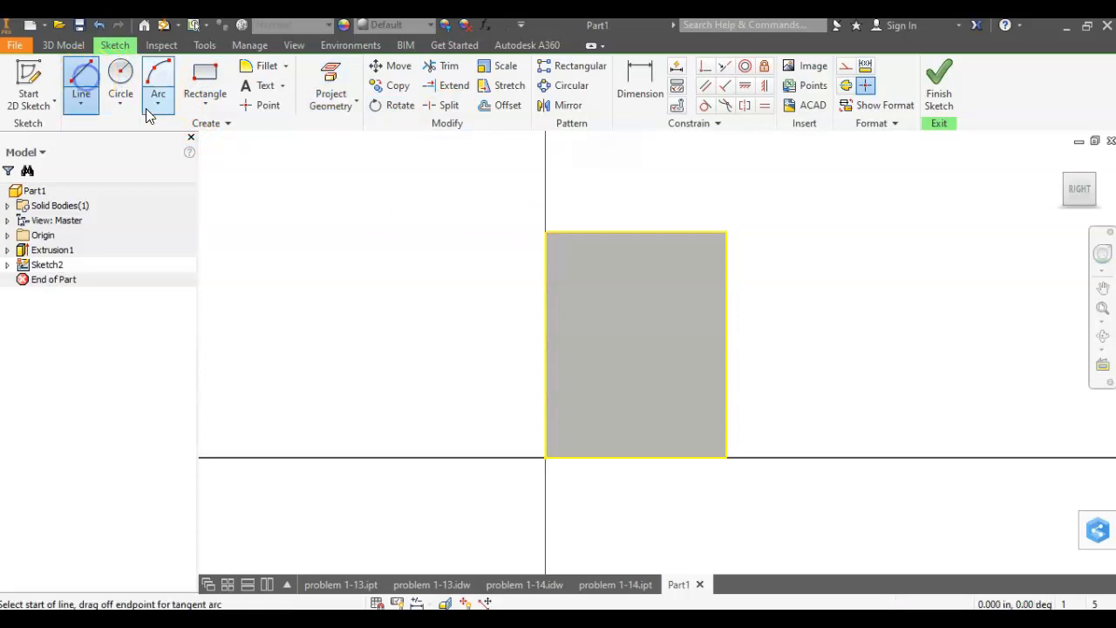
{"action": "middle_click_drag", "start_coordinate": [419, 299], "coordinate": [388, 296]}
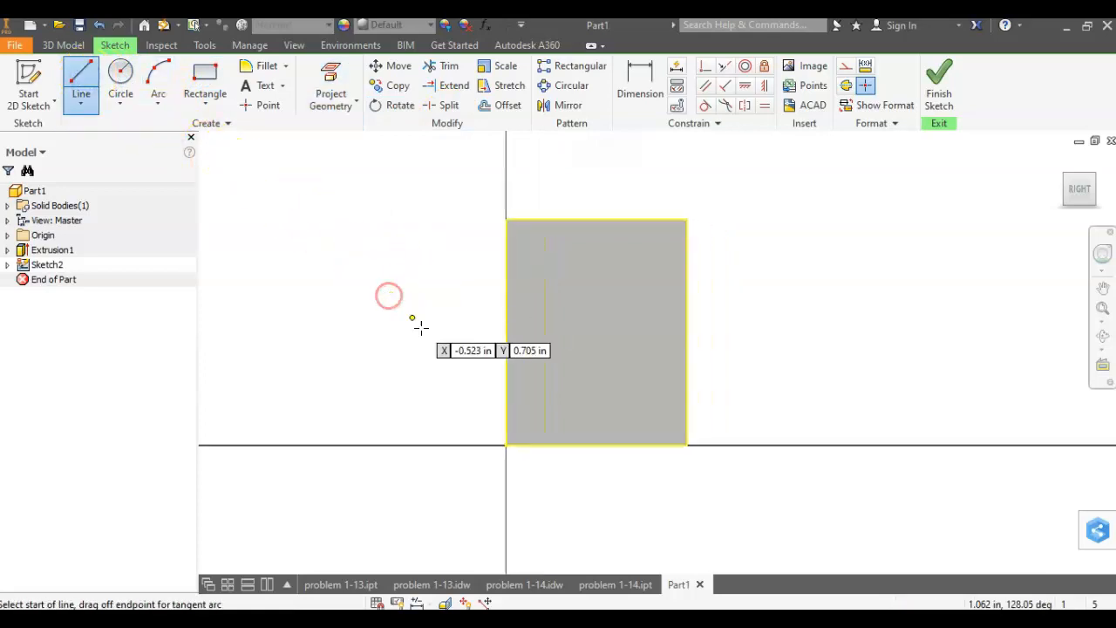
Examine the stepped side profile and the Sketch2 dimensions of the problem 1-13 reference part, and return to the new part.
{"action": "left_click", "coordinate": [338, 588]}
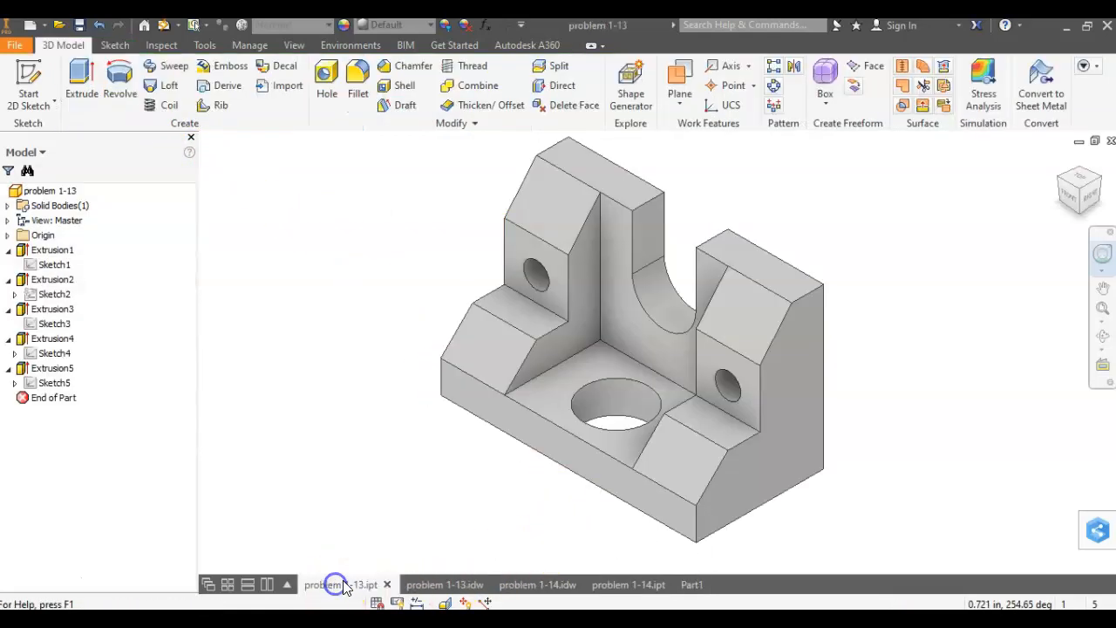
{"action": "left_click", "coordinate": [1096, 199]}
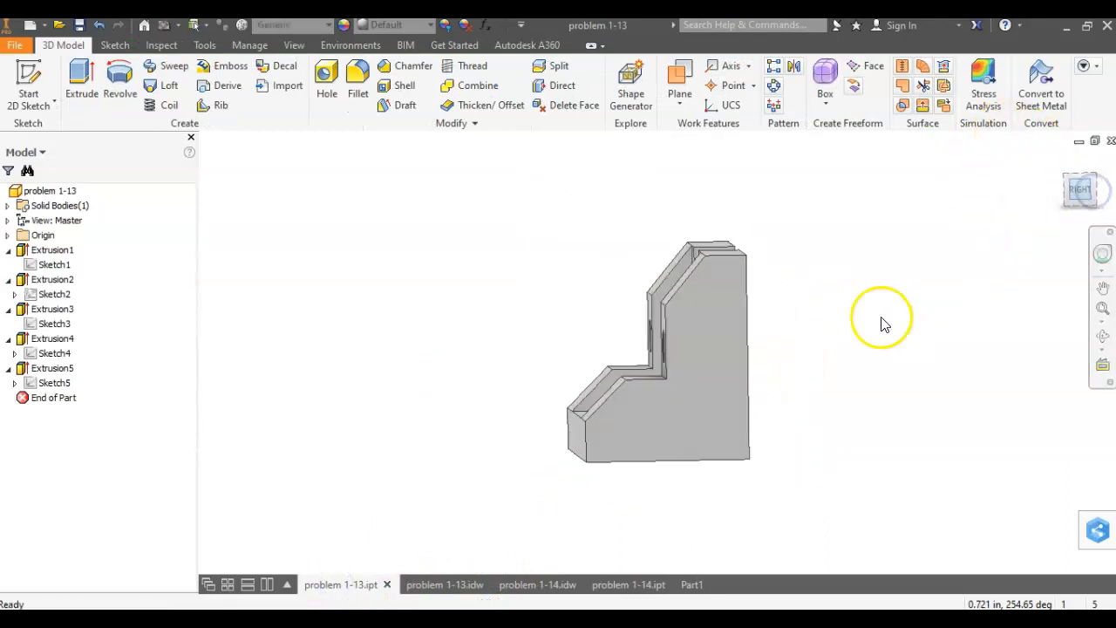
{"action": "middle_click_drag", "start_coordinate": [658, 312], "coordinate": [675, 359]}
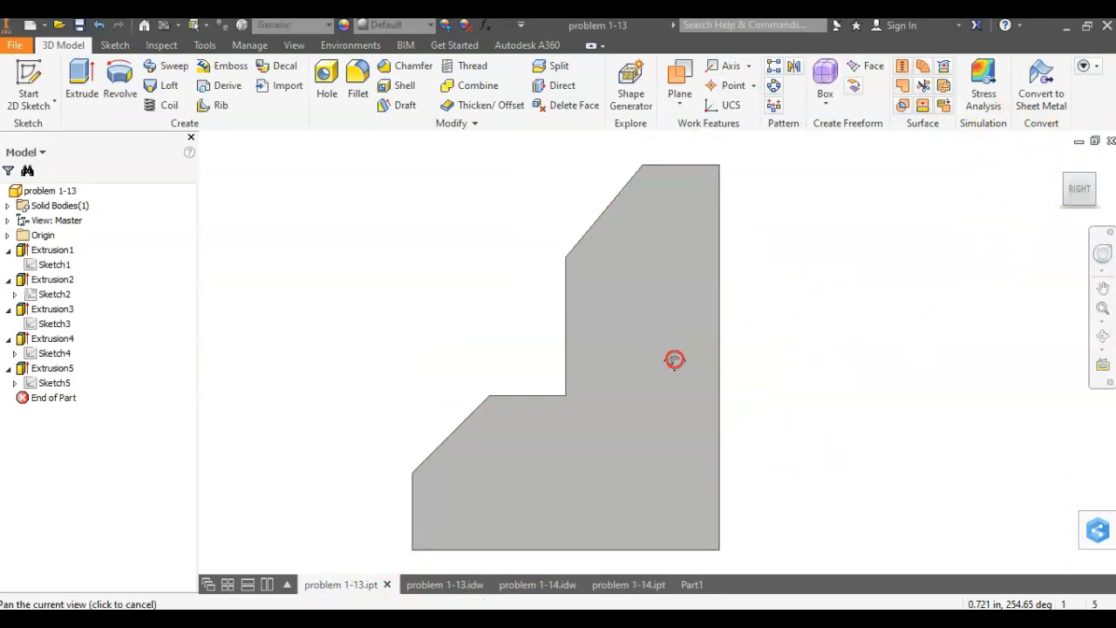
{"action": "left_click", "coordinate": [61, 294]}
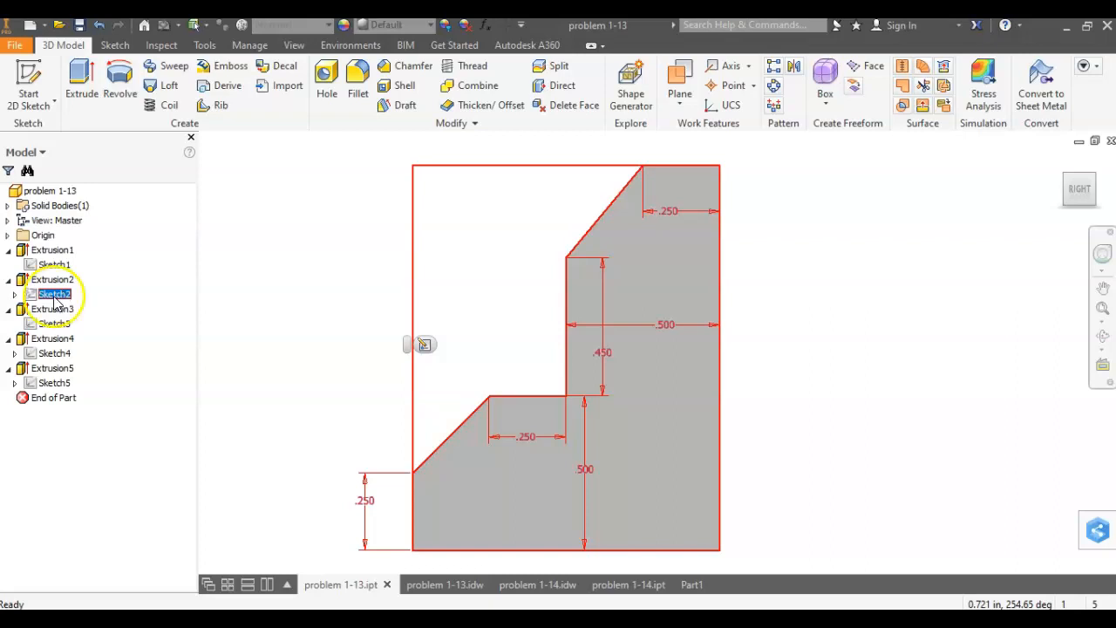
{"action": "left_click", "coordinate": [698, 583]}
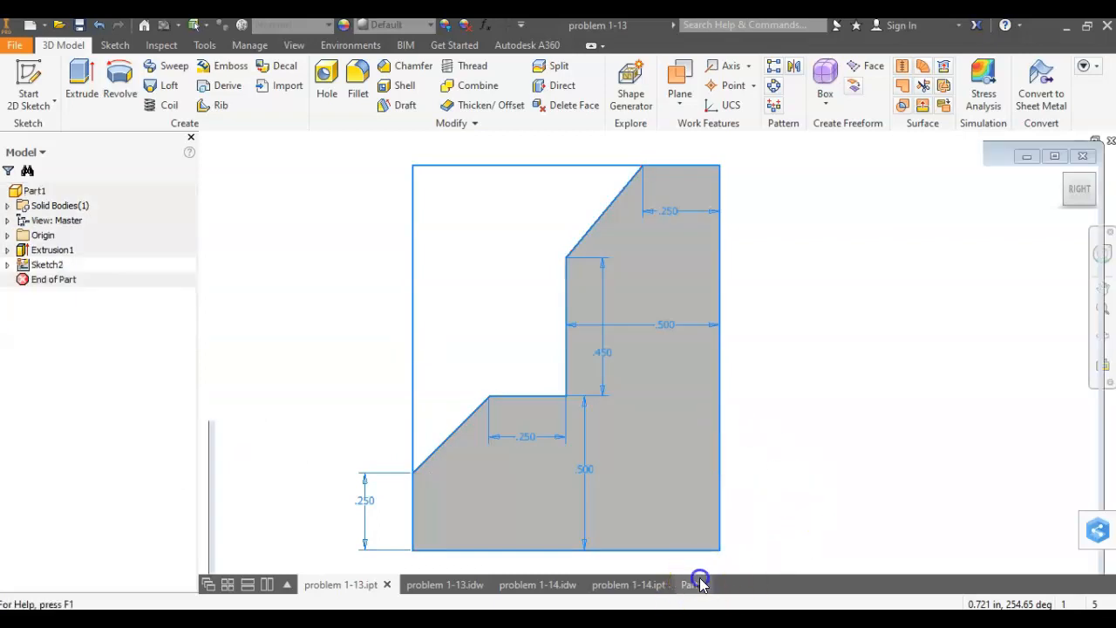
Sketch a stepped line chain from the face's top edge to its left edge: slanted, vertical, horizontal, and slanted again.
{"action": "scroll", "coordinate": [646, 215], "scroll_direction": "up", "scroll_amount": 4}
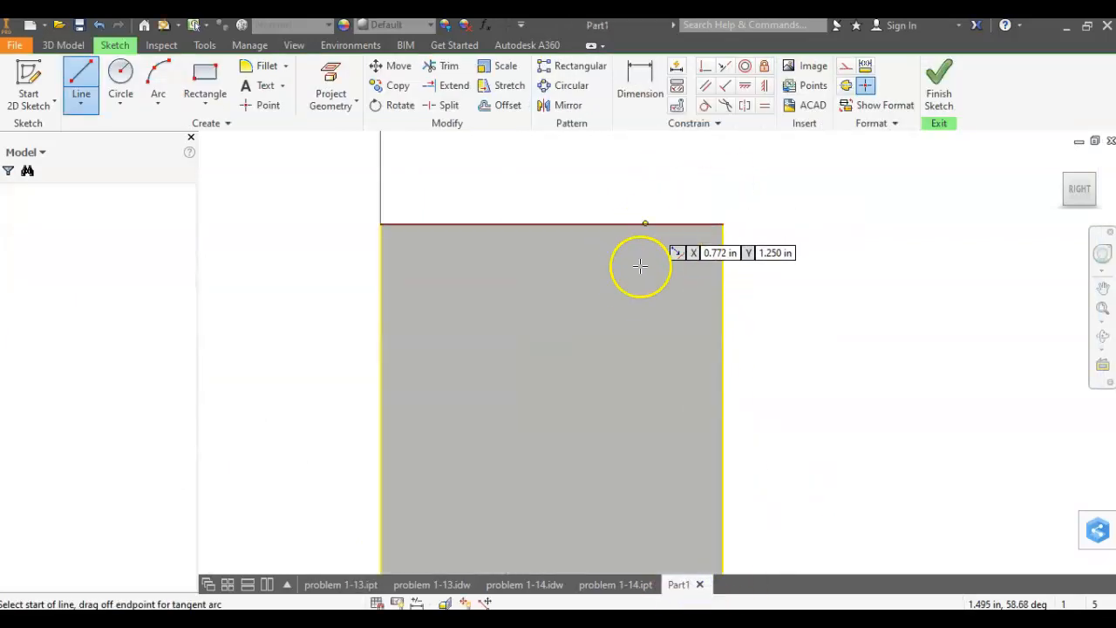
{"action": "middle_click_drag", "start_coordinate": [640, 261], "coordinate": [704, 226]}
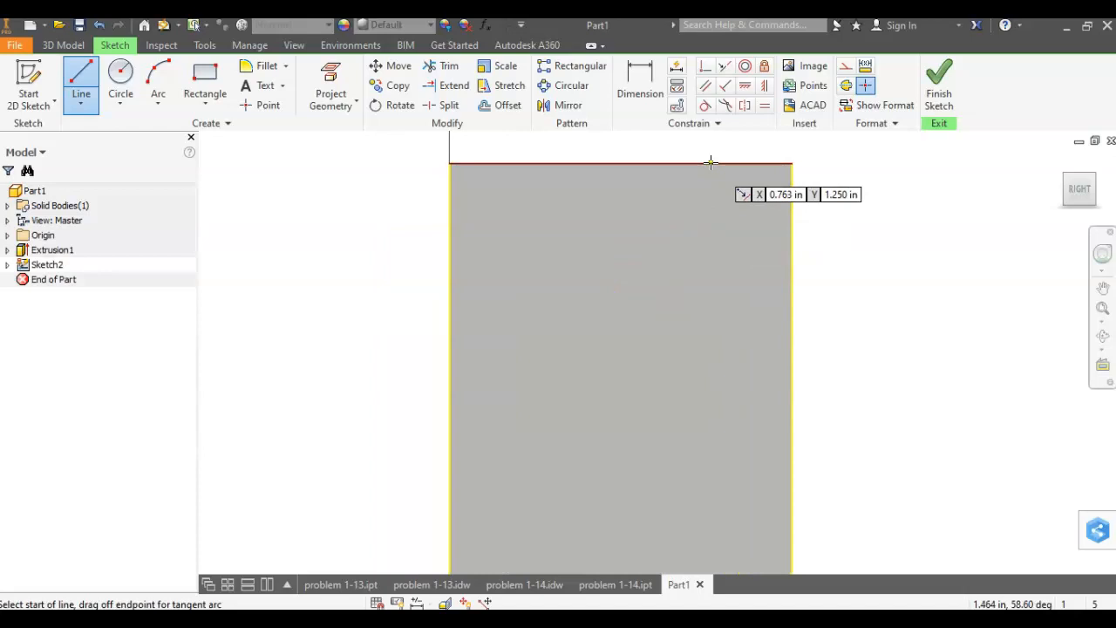
{"action": "left_click", "coordinate": [710, 163]}
{"action": "left_click", "coordinate": [648, 237]}
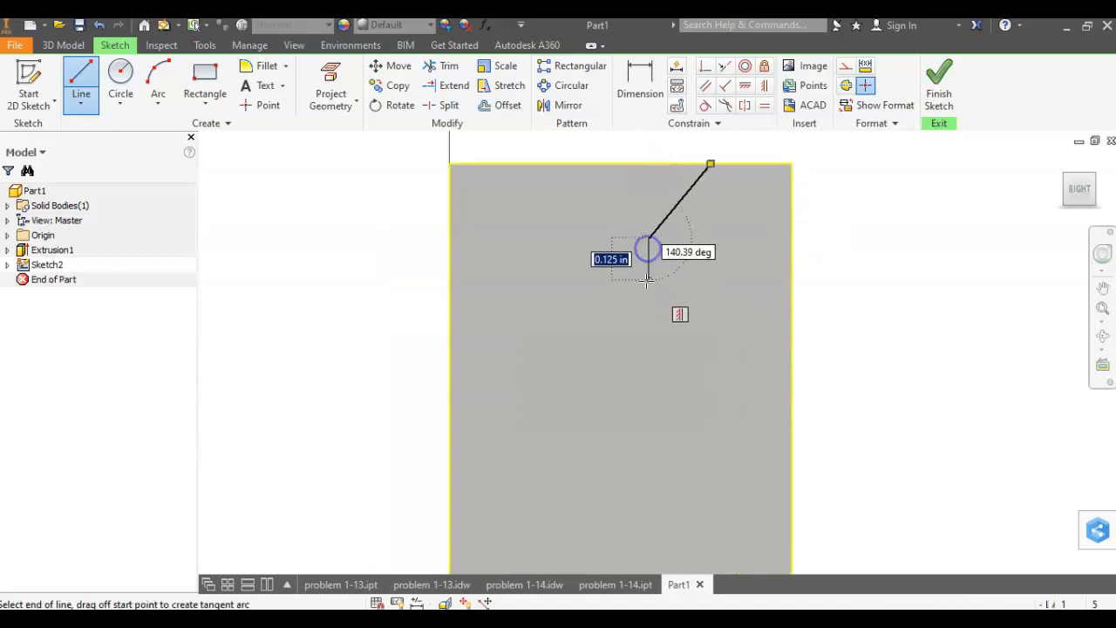
{"action": "left_click", "coordinate": [650, 351]}
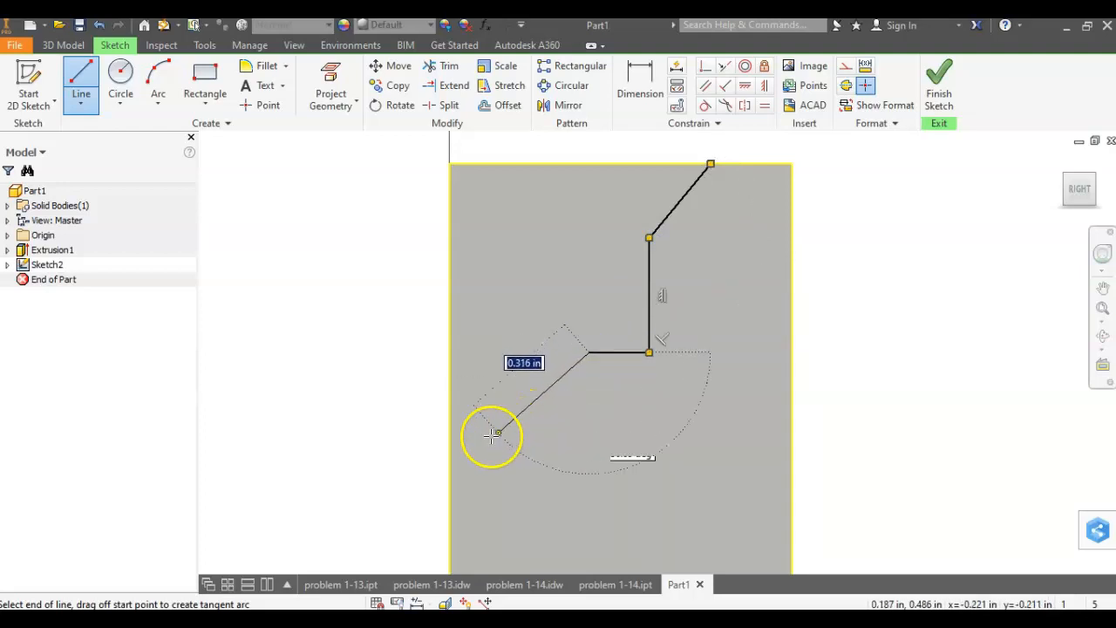
{"action": "double_click", "coordinate": [450, 457]}
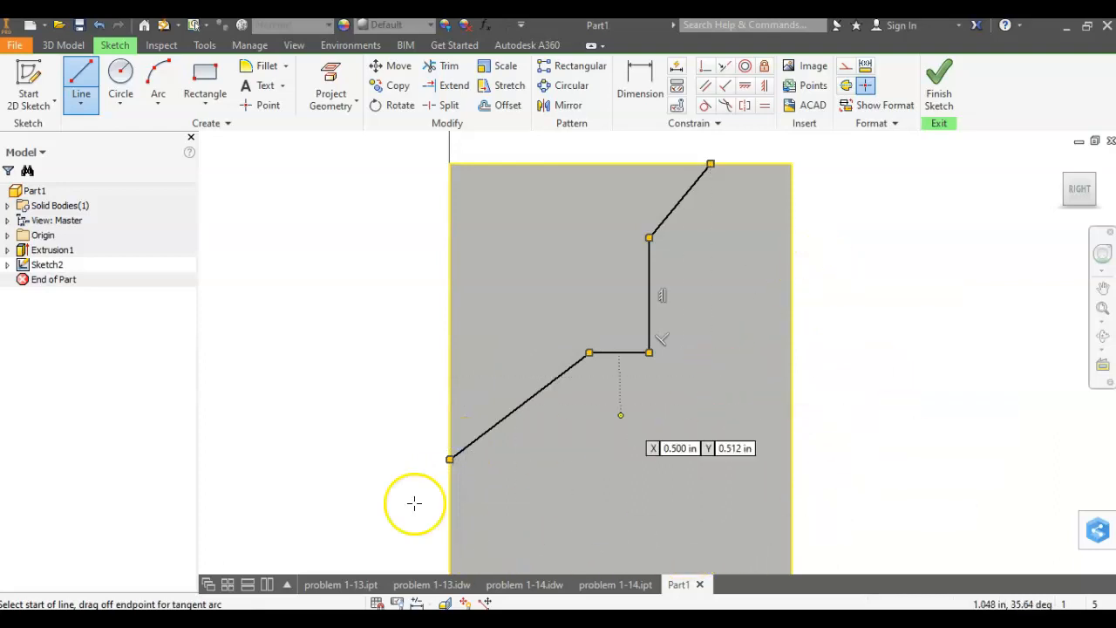
Check the problem 1-13 reference part, then dimension the lower slanted line's left endpoint 0.25 in above the face's bottom left corner.
{"action": "left_click", "coordinate": [316, 586]}
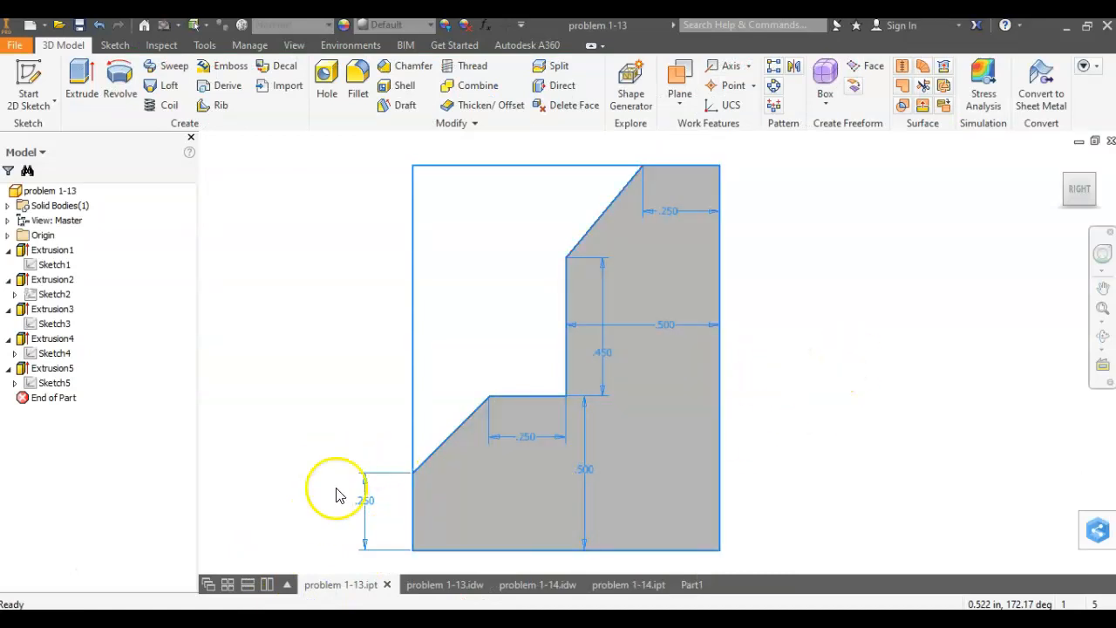
{"action": "left_click", "coordinate": [693, 583]}
{"action": "key", "text": "d"}
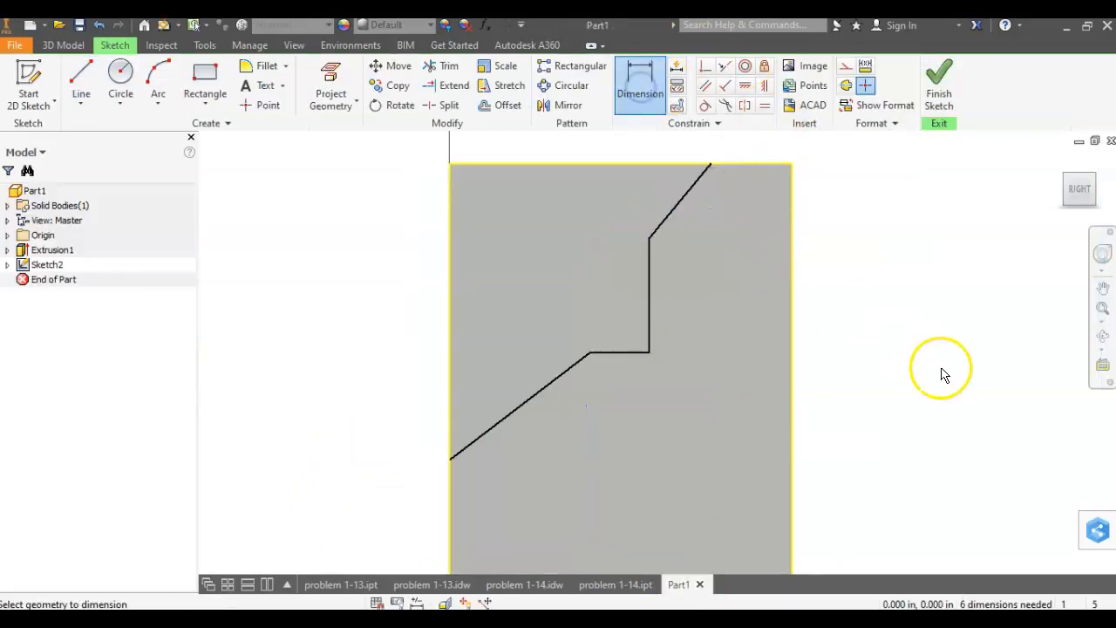
{"action": "middle_click_drag", "start_coordinate": [942, 375], "coordinate": [937, 316]}
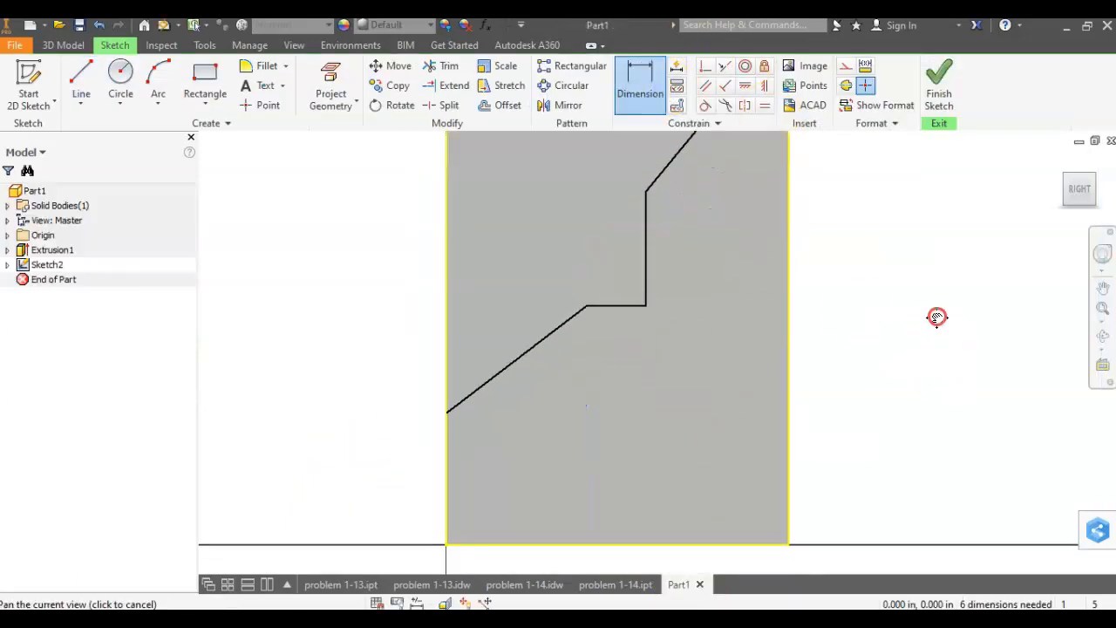
{"action": "left_click", "coordinate": [448, 402]}
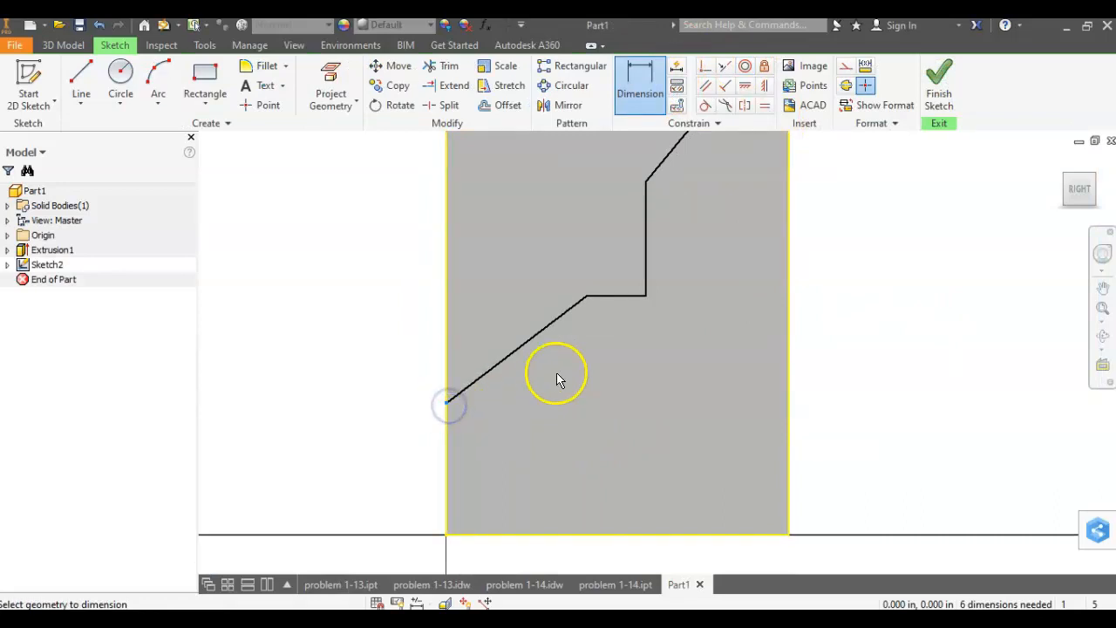
{"action": "left_click", "coordinate": [447, 535]}
{"action": "left_click", "coordinate": [381, 496]}
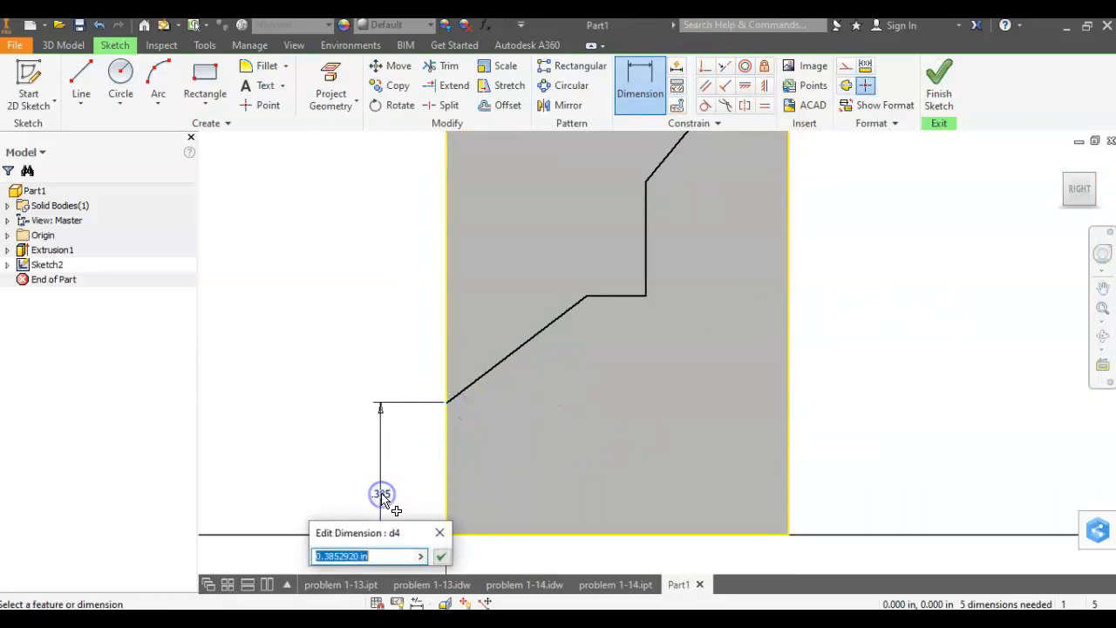
{"action": "key", "text": "Return"}
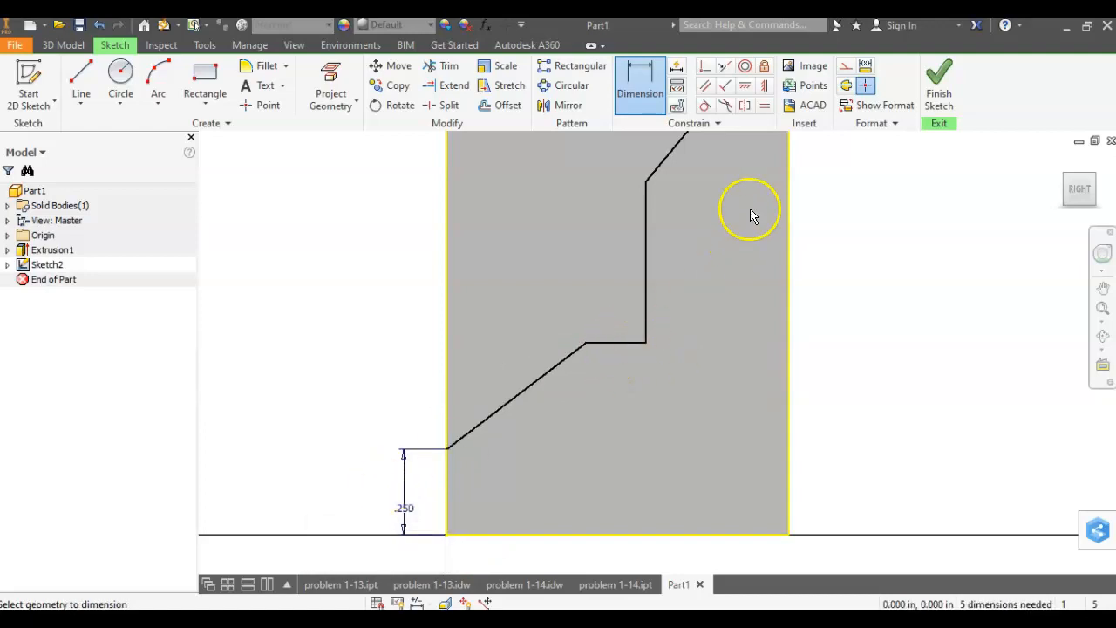
Dimension the upper slanted line's top endpoint 0.25 in from the face's top right corner.
{"action": "middle_click_drag", "start_coordinate": [742, 224], "coordinate": [721, 302]}
{"action": "left_click", "coordinate": [676, 199]}
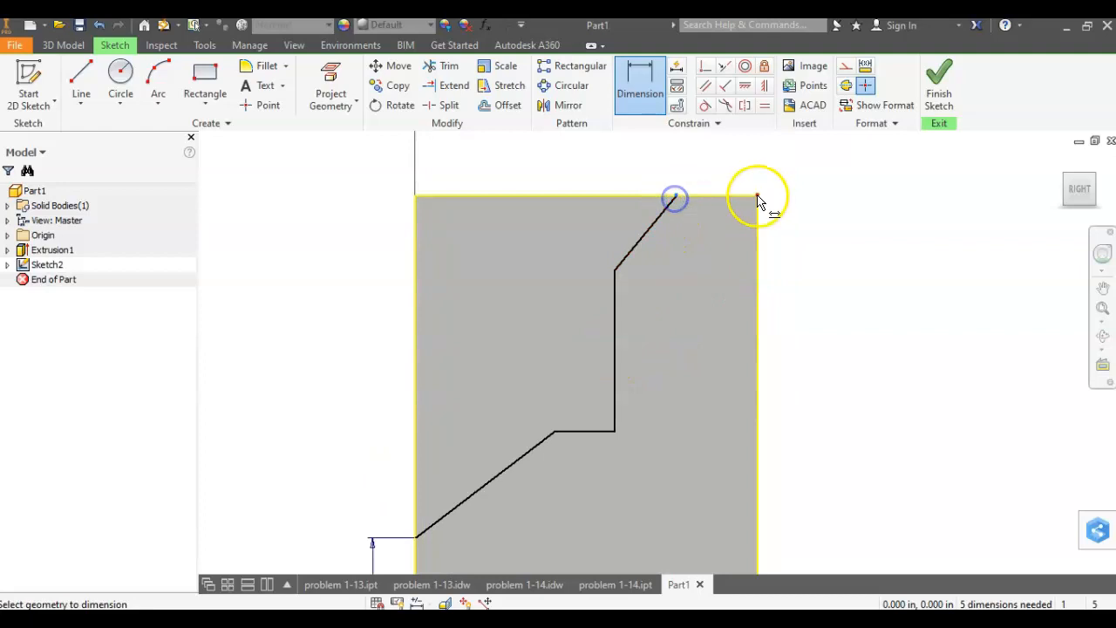
{"action": "left_click", "coordinate": [757, 197]}
{"action": "left_click", "coordinate": [718, 172]}
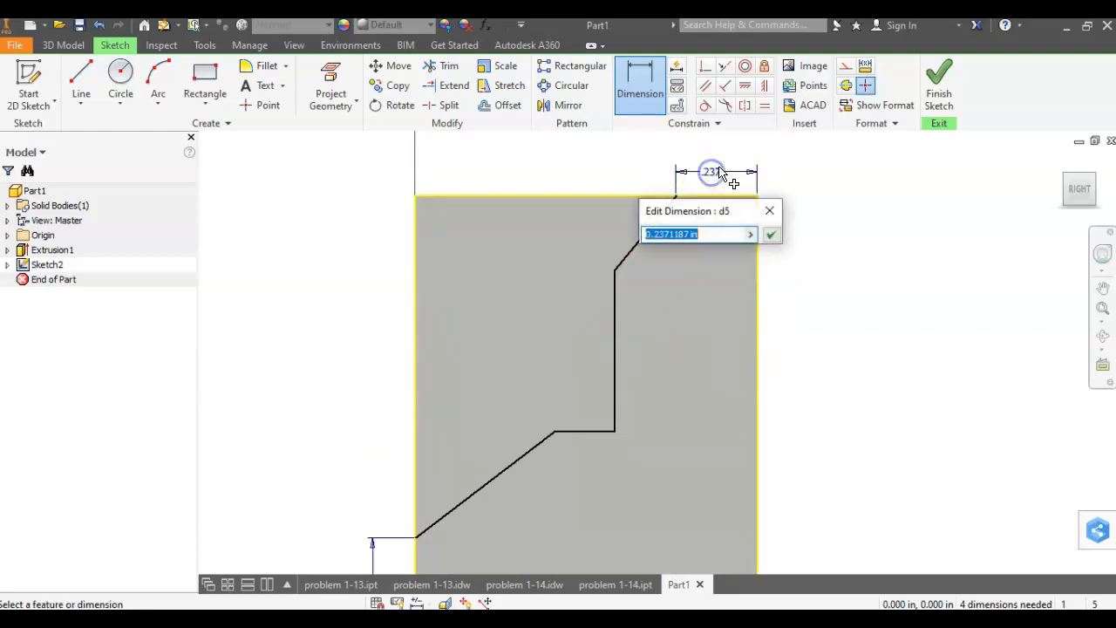
{"action": "key", "text": "Return"}
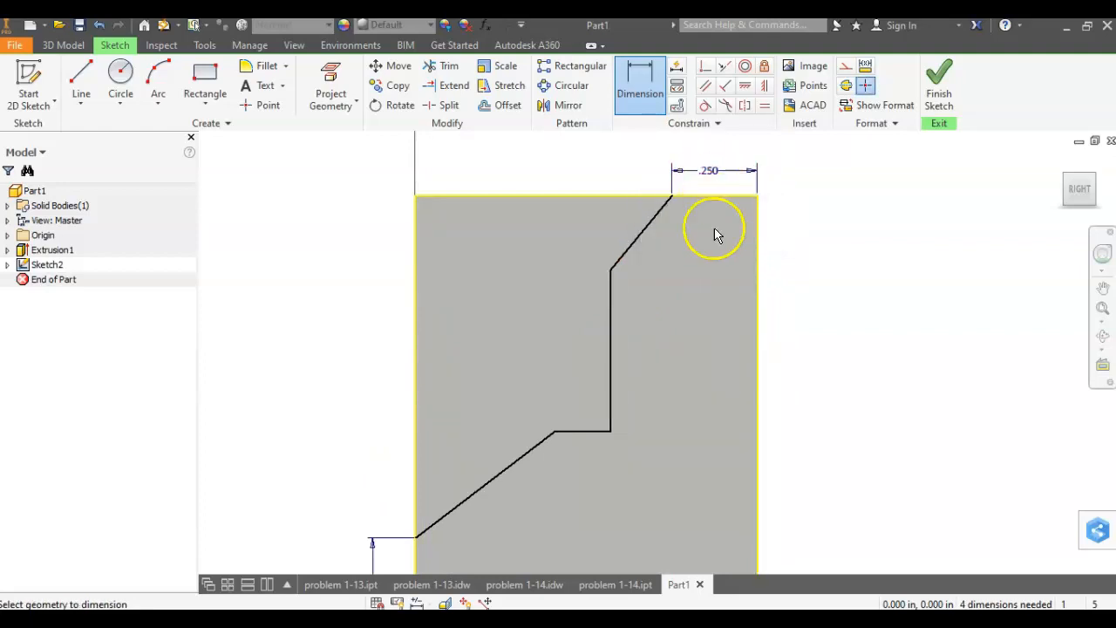
Consult Sketch2 of the problem 1-13 reference part and set the short horizontal line's length to 0.25 in.
{"action": "left_click", "coordinate": [327, 586]}
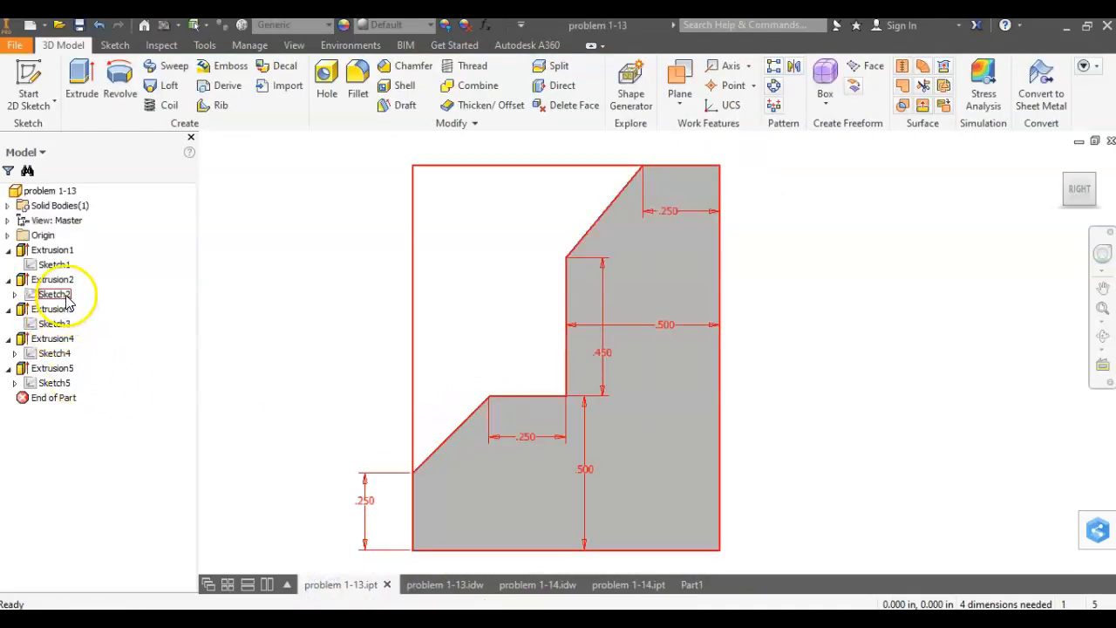
{"action": "left_click", "coordinate": [66, 295]}
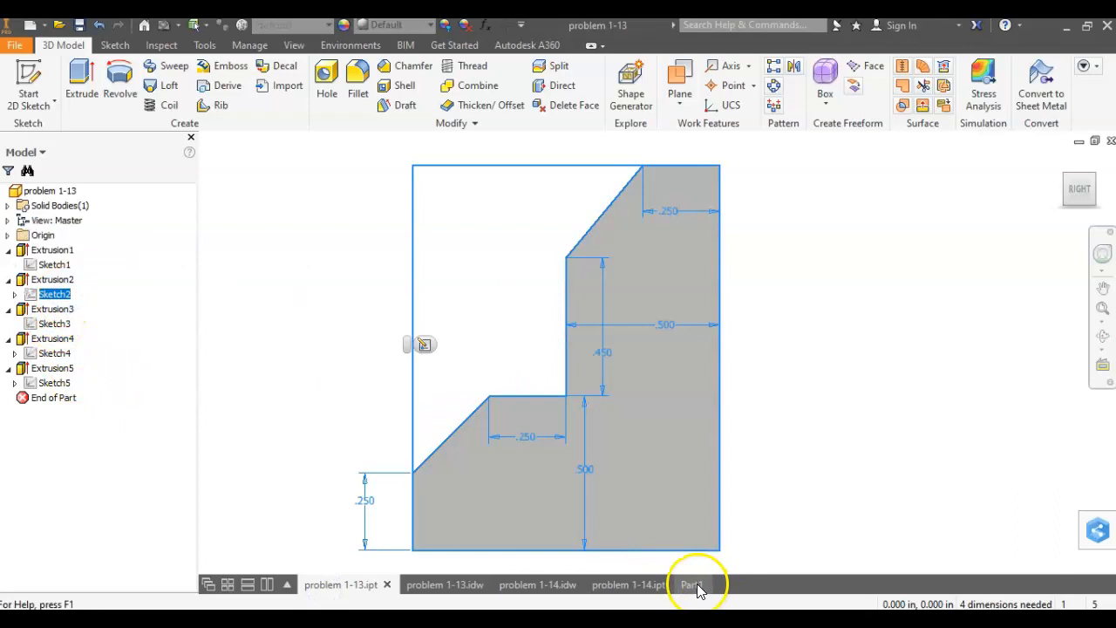
{"action": "left_click", "coordinate": [702, 585]}
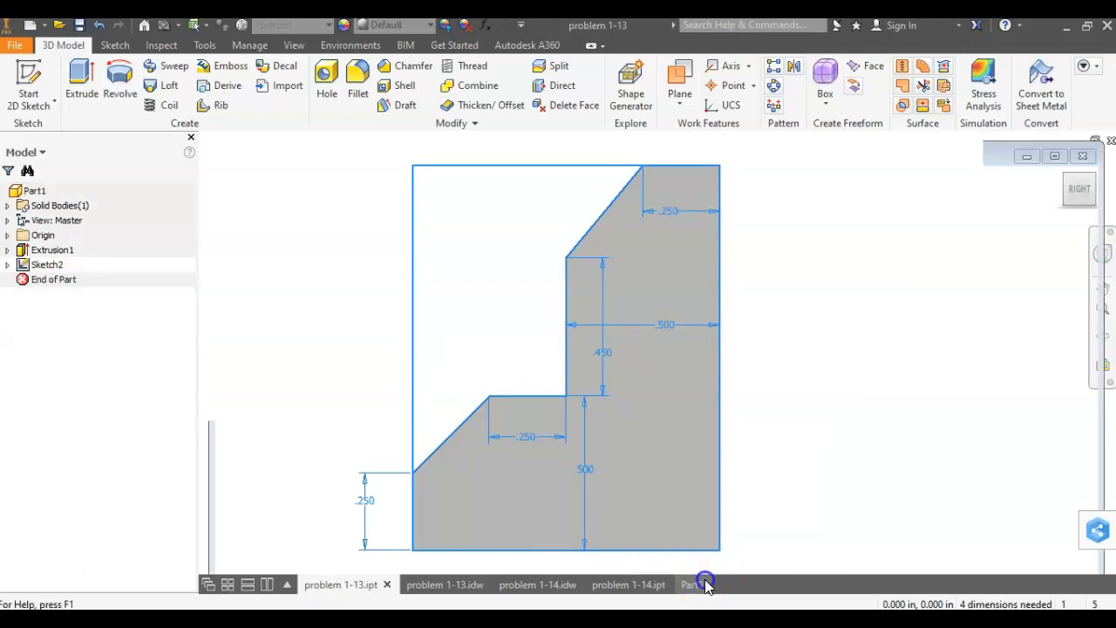
{"action": "left_click", "coordinate": [581, 431]}
{"action": "left_click", "coordinate": [579, 402]}
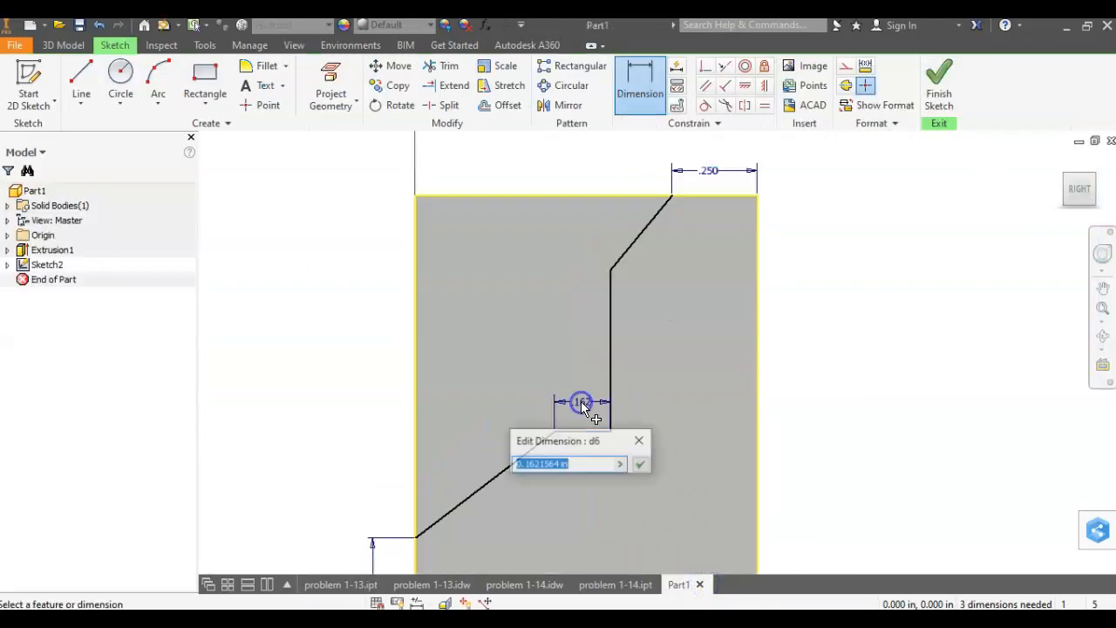
{"action": "type", "text": ".25"}
{"action": "key", "text": "Return"}
Dimension the short horizontal line 0.5 in above the face's bottom edge.
{"action": "mouse_move", "coordinate": [593, 390]}
{"action": "middle_mouse_down"}
{"action": "mouse_move", "coordinate": [595, 302]}
{"action": "mouse_move", "coordinate": [589, 322]}
{"action": "middle_mouse_up"}
{"action": "left_click", "coordinate": [592, 307]}
{"action": "left_click", "coordinate": [591, 496]}
{"action": "left_click", "coordinate": [595, 382]}
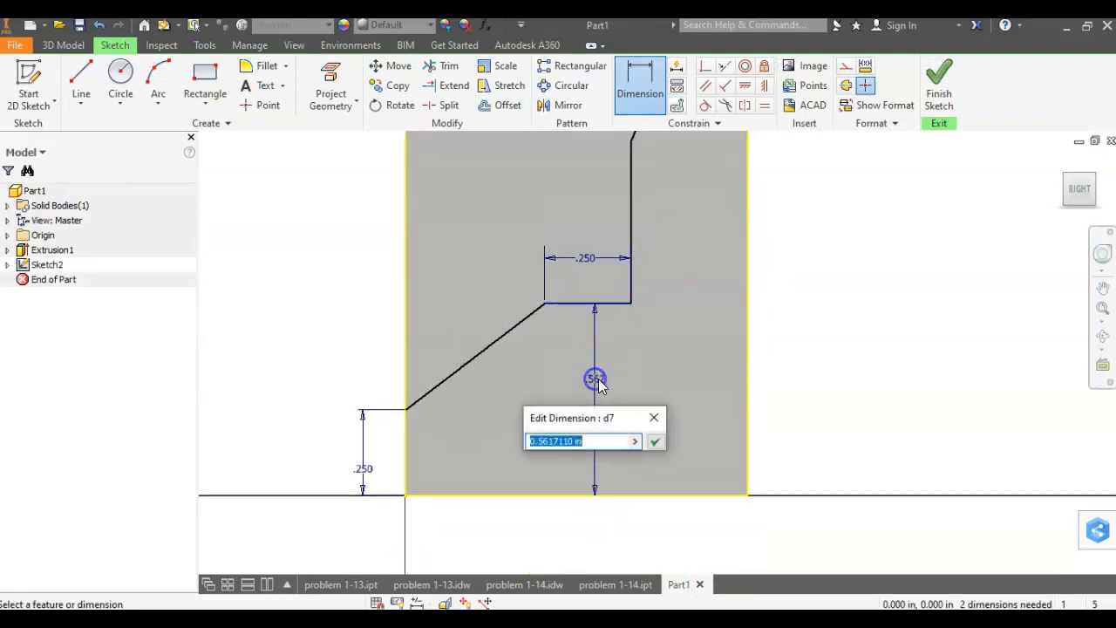
{"action": "type", "text": ".5"}
{"action": "key", "text": "Return"}
Consult the problem 1-13 reference part again and set the vertical line's length to 0.45 in.
{"action": "mouse_move", "coordinate": [600, 374]}
{"action": "middle_mouse_down"}
{"action": "mouse_move", "coordinate": [591, 430]}
{"action": "mouse_move", "coordinate": [608, 436]}
{"action": "mouse_move", "coordinate": [618, 402]}
{"action": "middle_mouse_up"}
{"action": "left_click", "coordinate": [325, 586]}
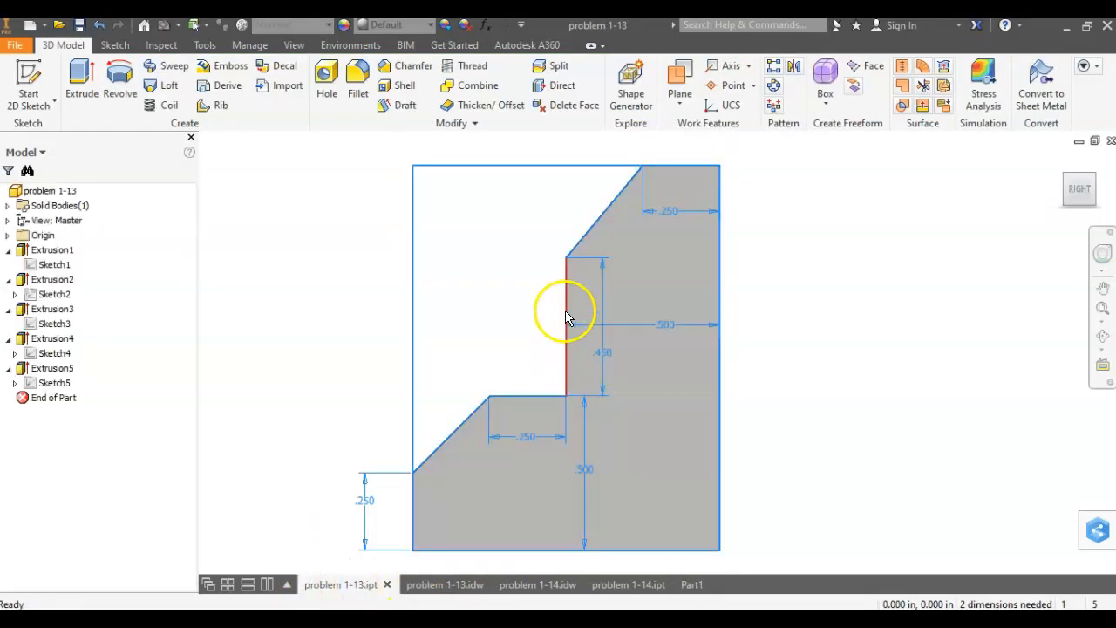
{"action": "left_click", "coordinate": [691, 584]}
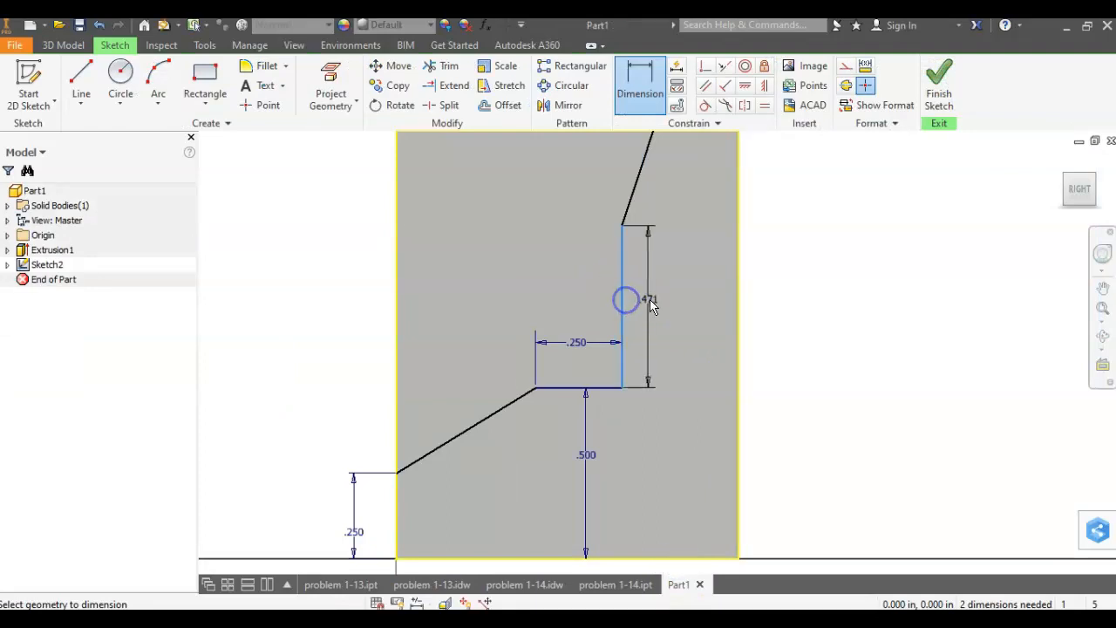
{"action": "left_click", "coordinate": [565, 293]}
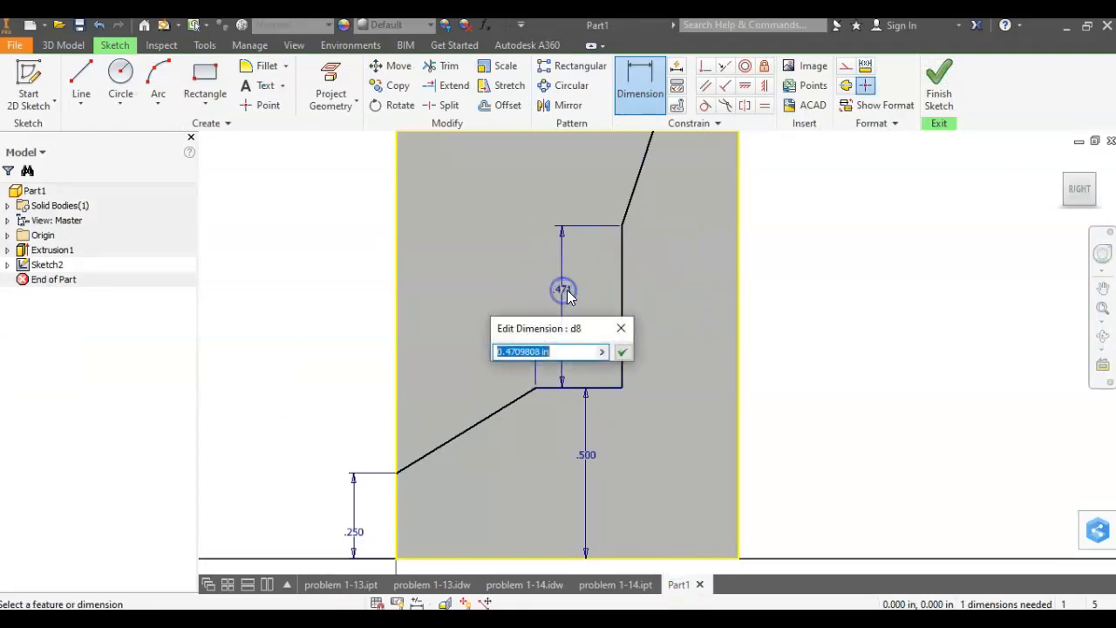
{"action": "type", "text": ".45"}
{"action": "key", "text": "Return"}
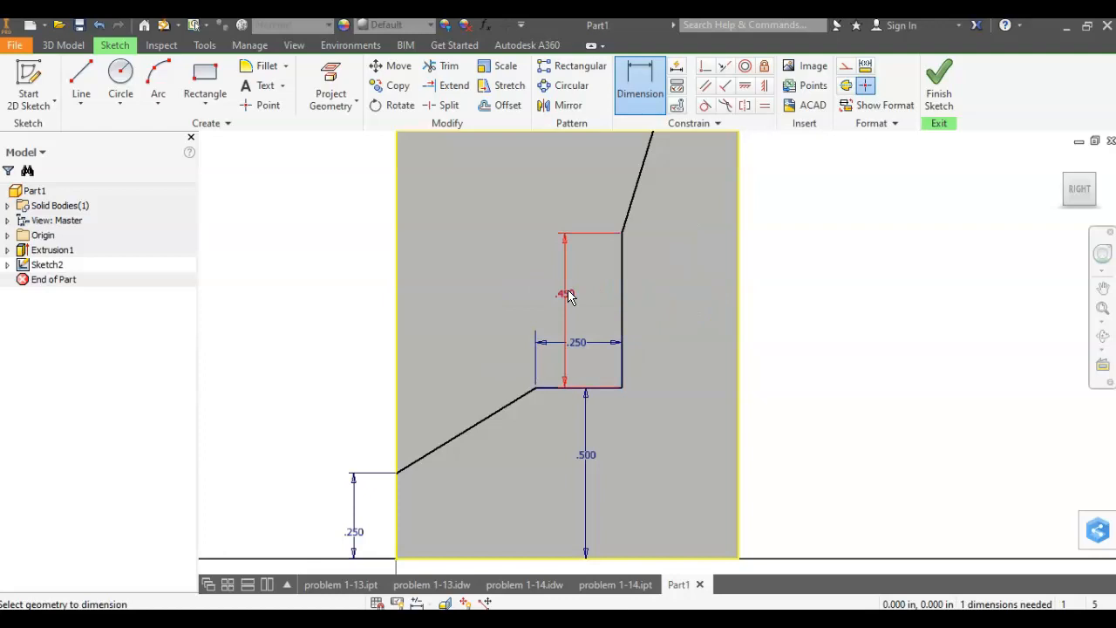
Dimension the vertical line 0.5 in from the face's right edge.
{"action": "left_click", "coordinate": [737, 309]}
{"action": "left_click", "coordinate": [705, 314]}
{"action": "type", "text": ".5"}
{"action": "key", "text": "Return"}
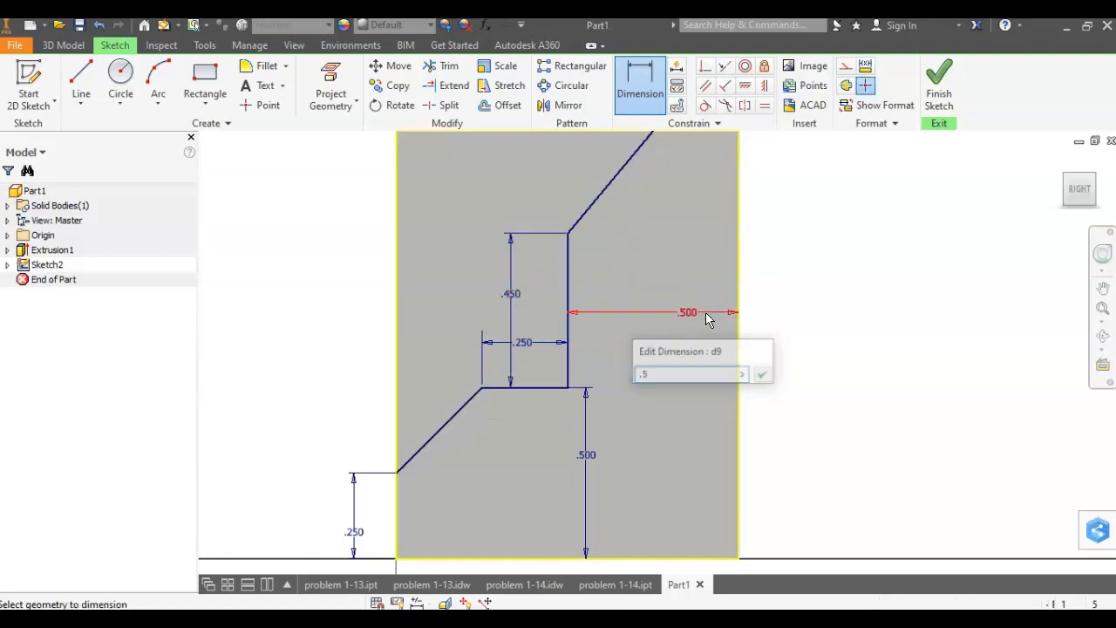
Compare the sketch with the problem 1-13 reference profile and move the 0.45 in dimension to the right side of the vertical line.
{"action": "mouse_move", "coordinate": [619, 398]}
{"action": "middle_mouse_down"}
{"action": "mouse_move", "coordinate": [606, 356]}
{"action": "mouse_move", "coordinate": [583, 466]}
{"action": "mouse_move", "coordinate": [608, 404]}
{"action": "mouse_move", "coordinate": [591, 430]}
{"action": "middle_mouse_up"}
{"action": "scroll", "coordinate": [608, 404], "scroll_direction": "up", "scroll_amount": 2}
{"action": "left_click", "coordinate": [349, 584]}
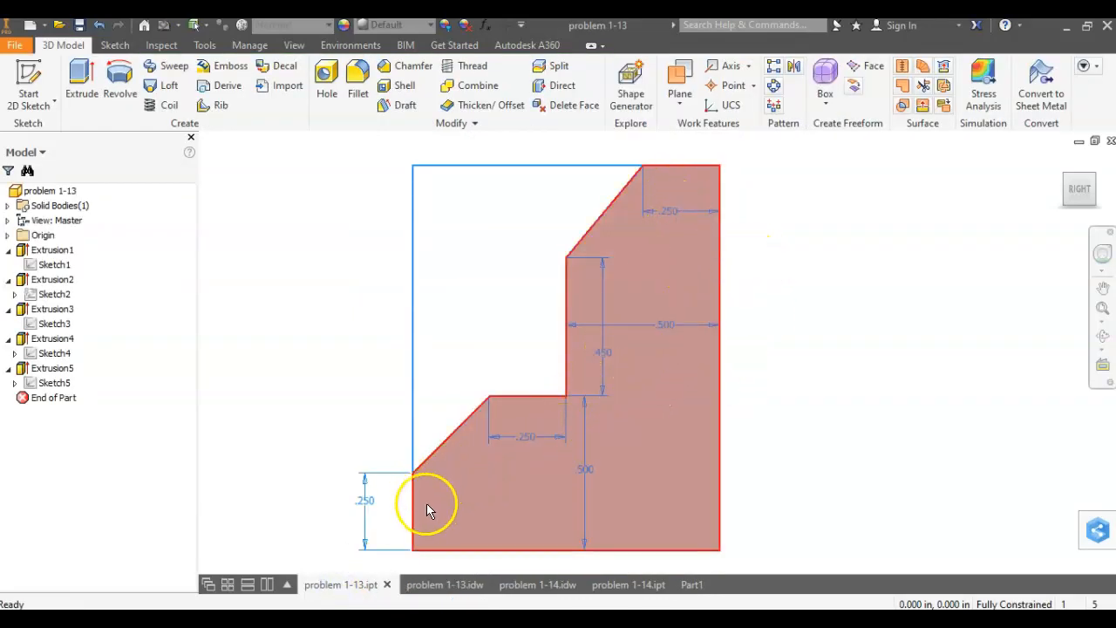
{"action": "left_click", "coordinate": [697, 586]}
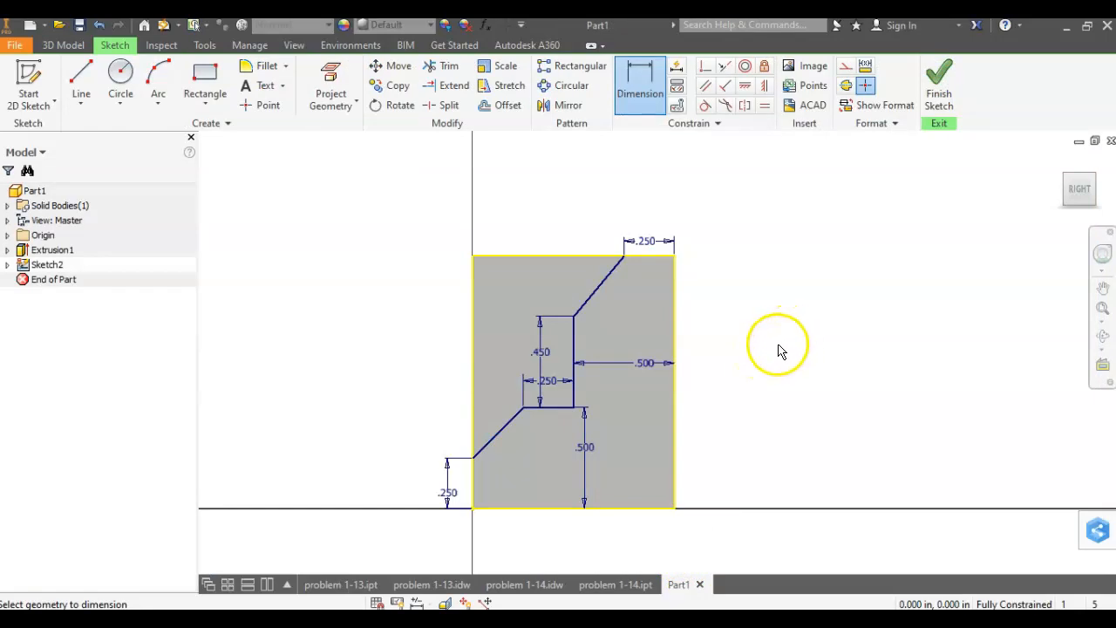
{"action": "key", "text": "Escape"}
{"action": "left_click", "coordinate": [338, 586]}
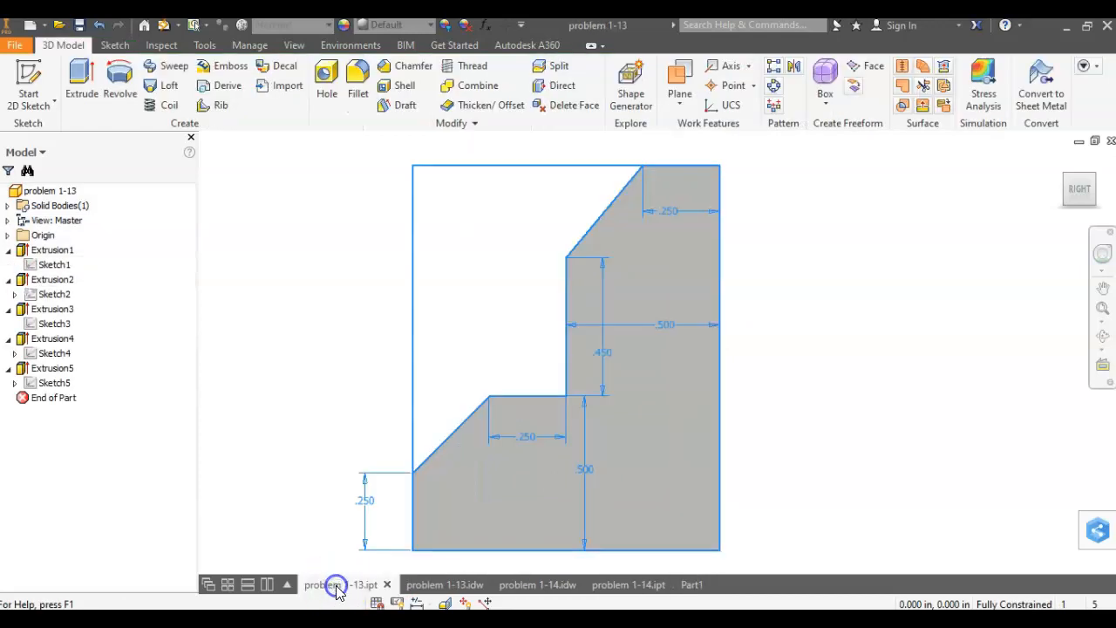
{"action": "left_click", "coordinate": [698, 586]}
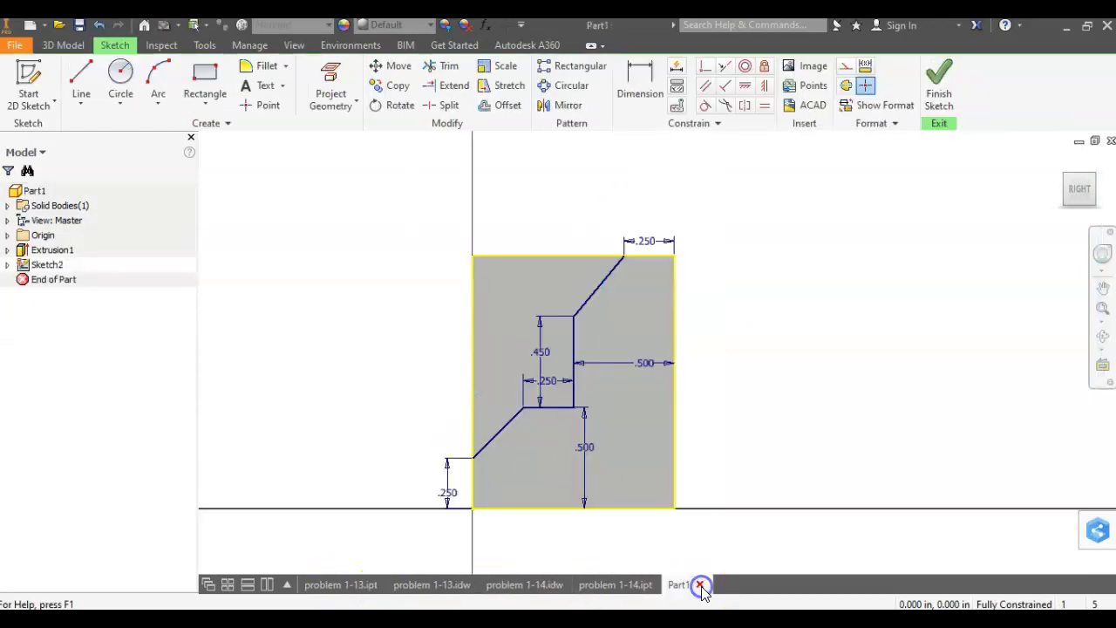
{"action": "mouse_move", "coordinate": [576, 393]}
{"action": "left_mouse_down"}
{"action": "mouse_move", "coordinate": [541, 356]}
{"action": "mouse_move", "coordinate": [825, 379]}
{"action": "mouse_move", "coordinate": [723, 424]}
{"action": "mouse_move", "coordinate": [775, 370]}
{"action": "left_mouse_up"}
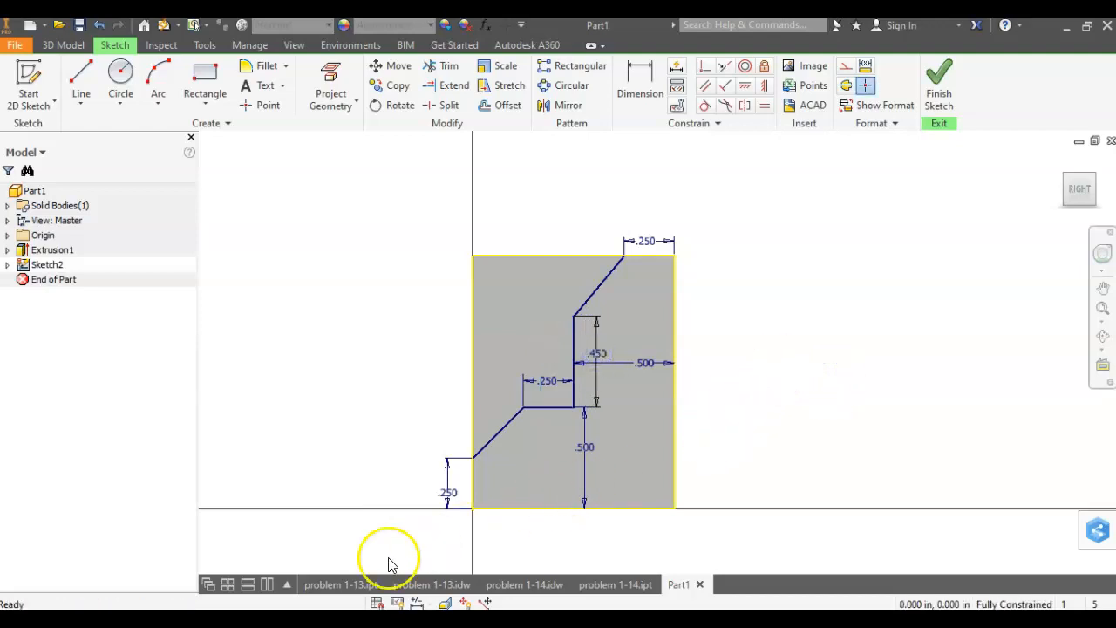
{"action": "left_click", "coordinate": [347, 584]}
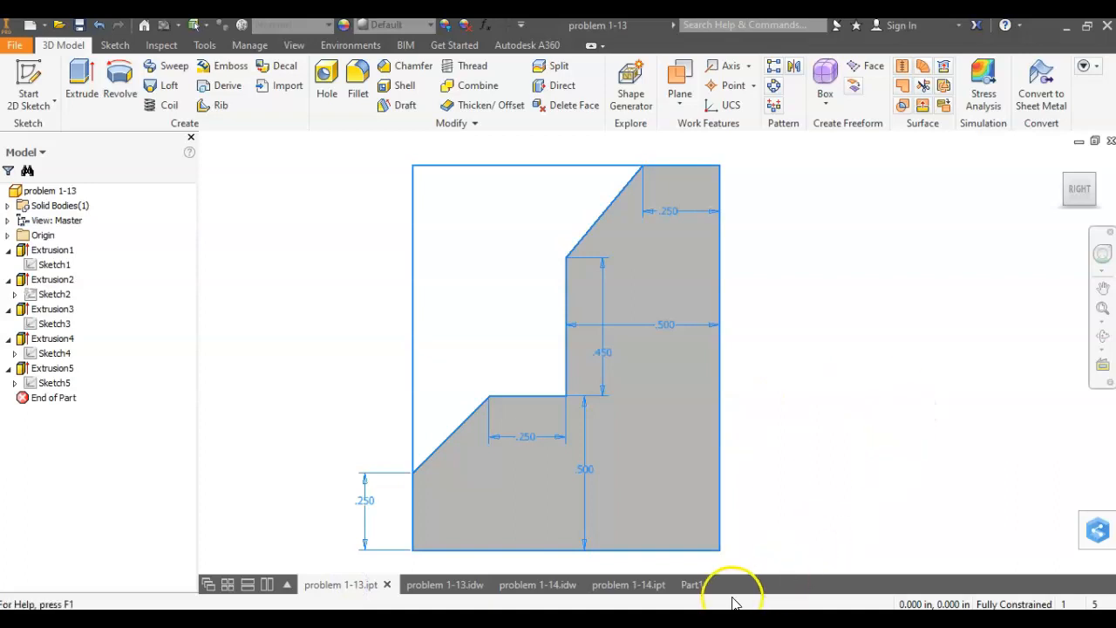
{"action": "left_click", "coordinate": [697, 584]}
Close the cutout profile with lines along the face's left and top edges, joining the two slanted lines' outer endpoints through the top left corner.
{"action": "middle_click_drag", "start_coordinate": [792, 337], "coordinate": [812, 336]}
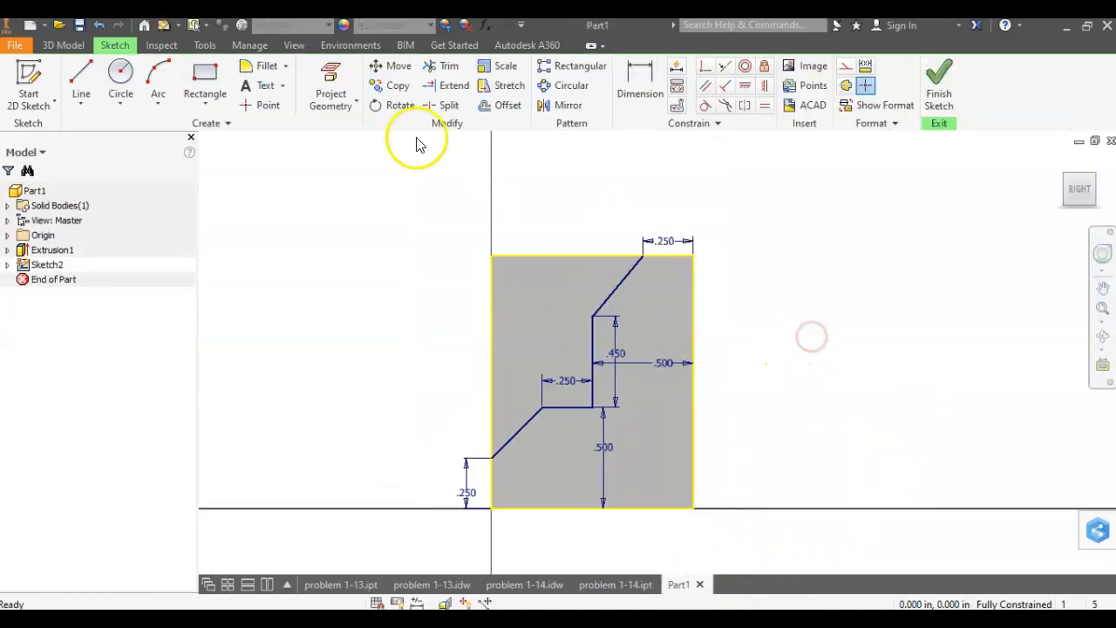
{"action": "left_click", "coordinate": [82, 83]}
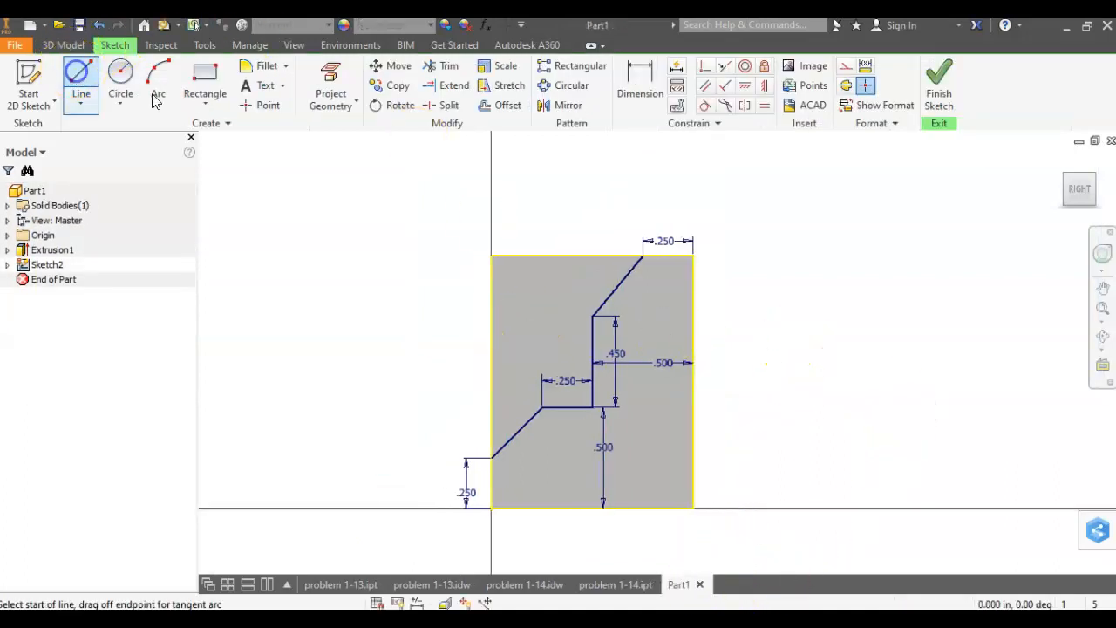
{"action": "left_click", "coordinate": [490, 457]}
{"action": "double_click", "coordinate": [492, 254]}
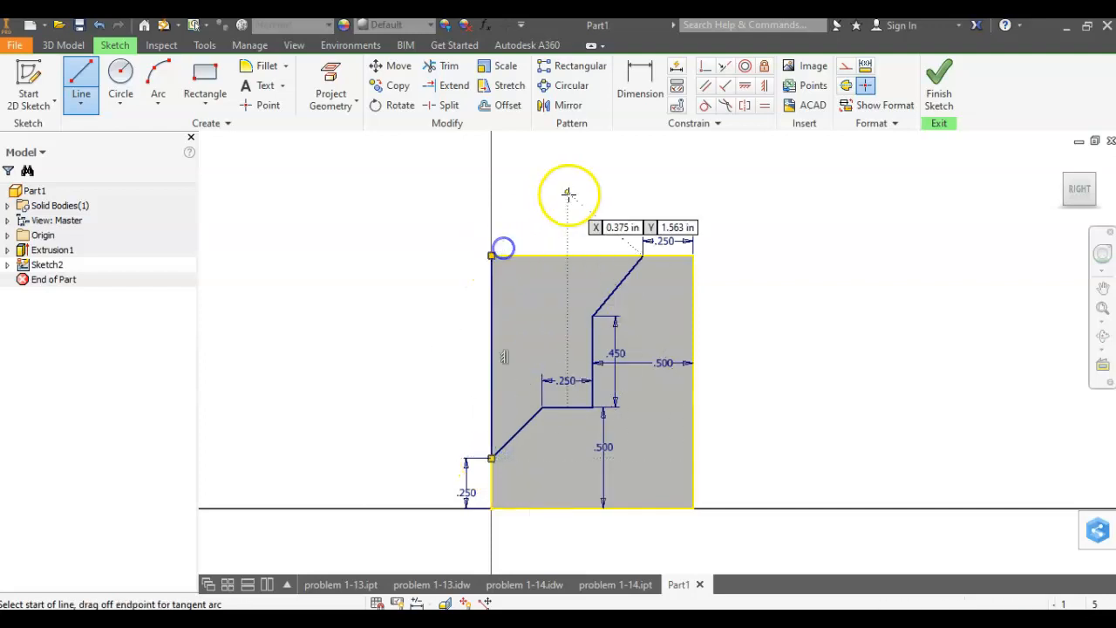
{"action": "left_click", "coordinate": [492, 255]}
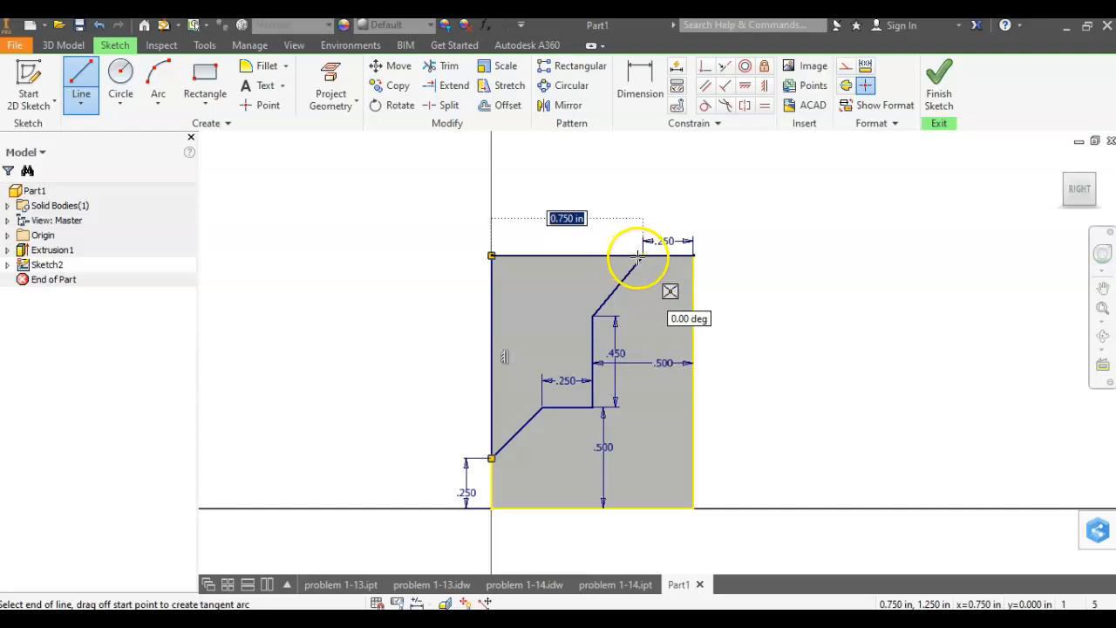
{"action": "left_click", "coordinate": [646, 253]}
{"action": "key", "text": "Escape"}
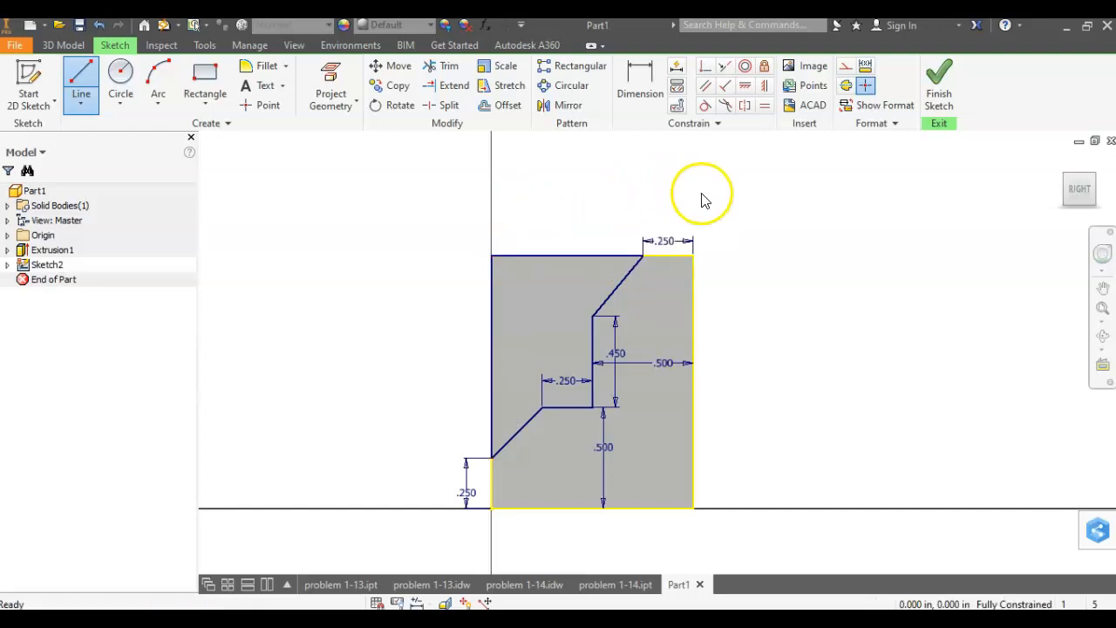
Finish the sketch and start an extrusion with the closed stepped region at the end face's upper left as its profile.
{"action": "middle_click_drag", "start_coordinate": [707, 295], "coordinate": [728, 278]}
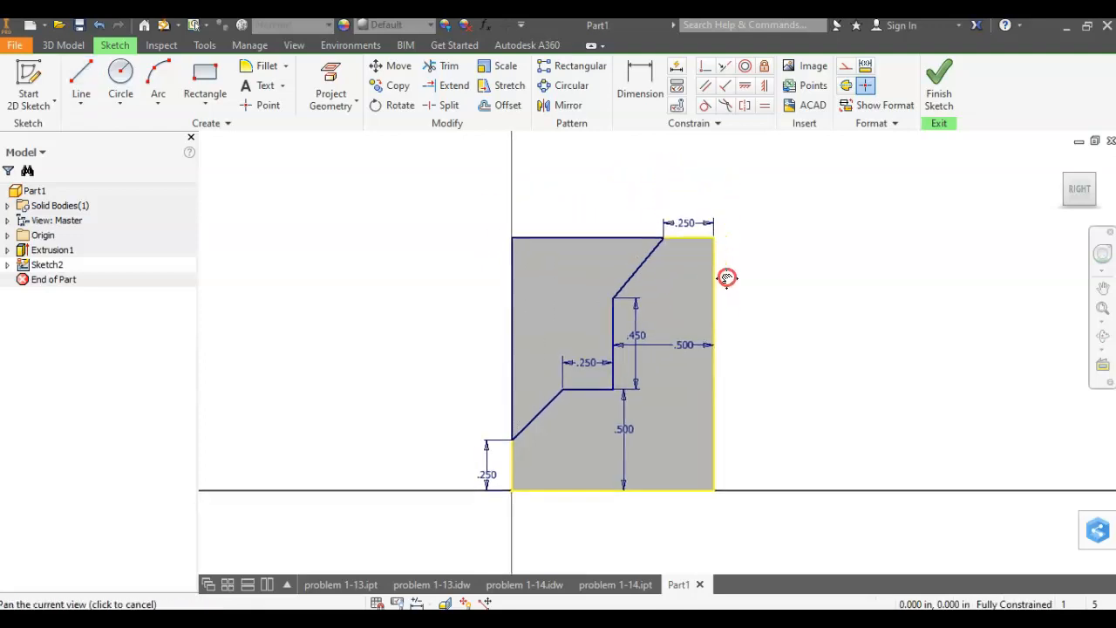
{"action": "left_click", "coordinate": [941, 90]}
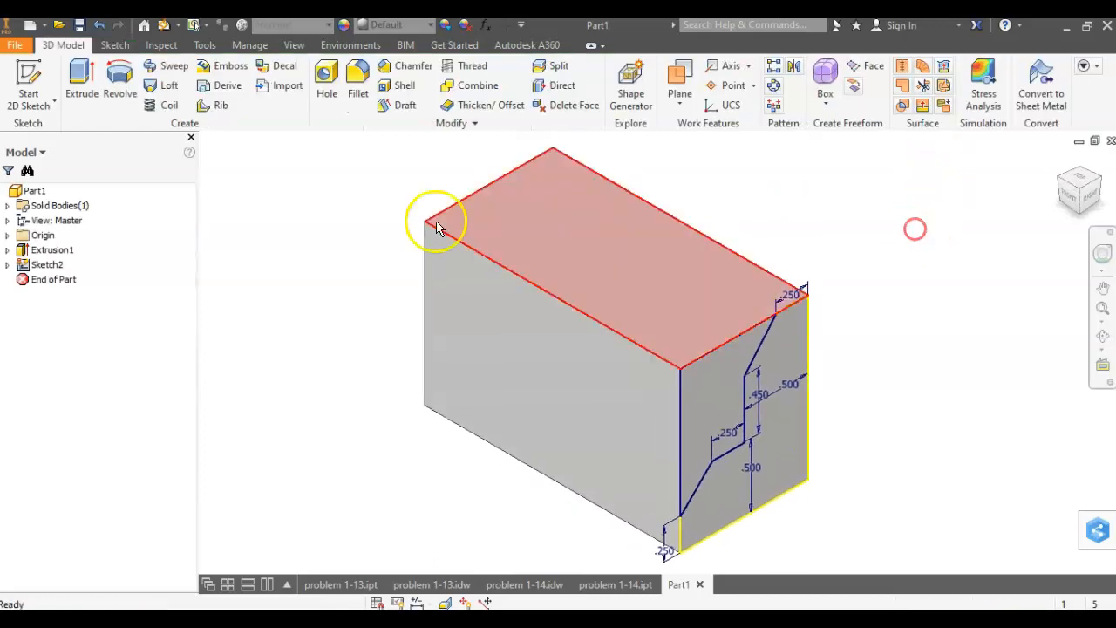
{"action": "left_click", "coordinate": [73, 70]}
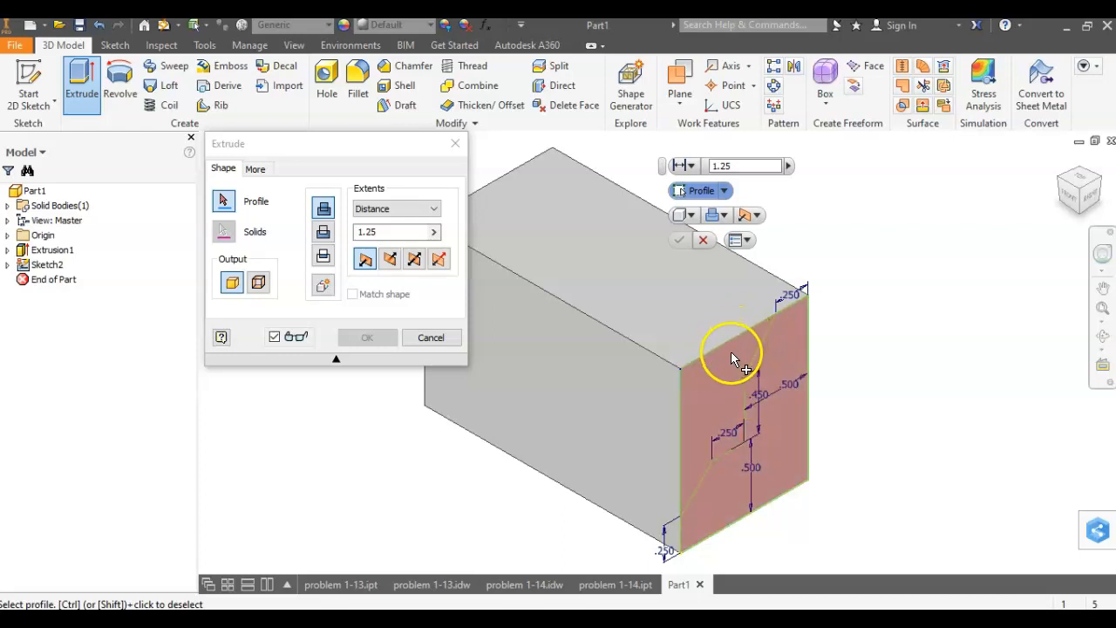
{"action": "middle_click_drag", "start_coordinate": [723, 369], "coordinate": [654, 325]}
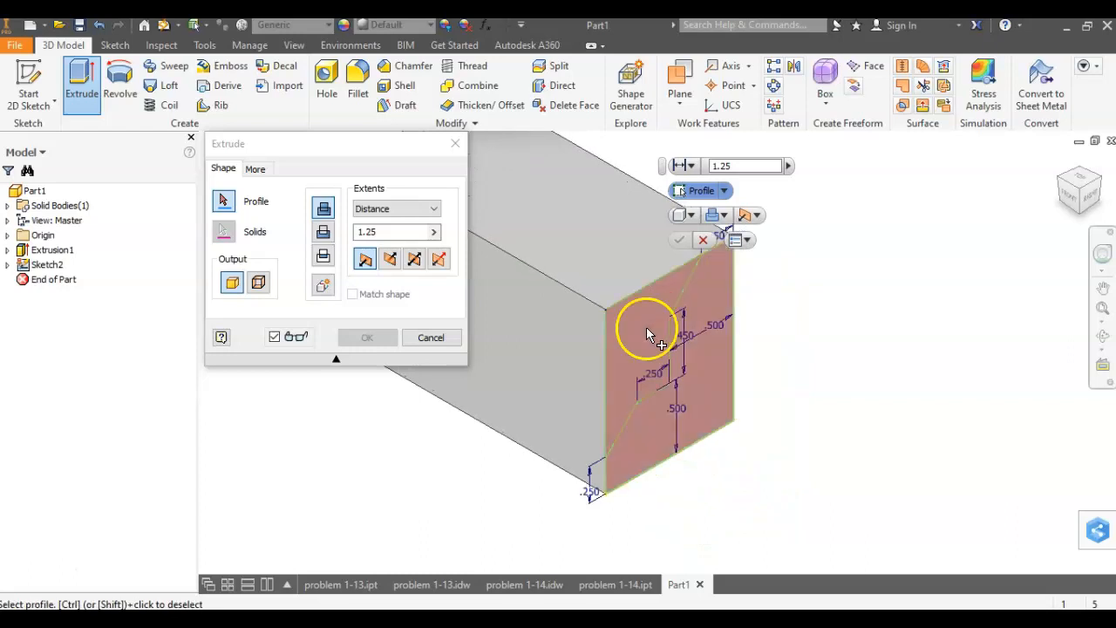
{"action": "scroll", "coordinate": [646, 327], "scroll_direction": "up", "scroll_amount": 5}
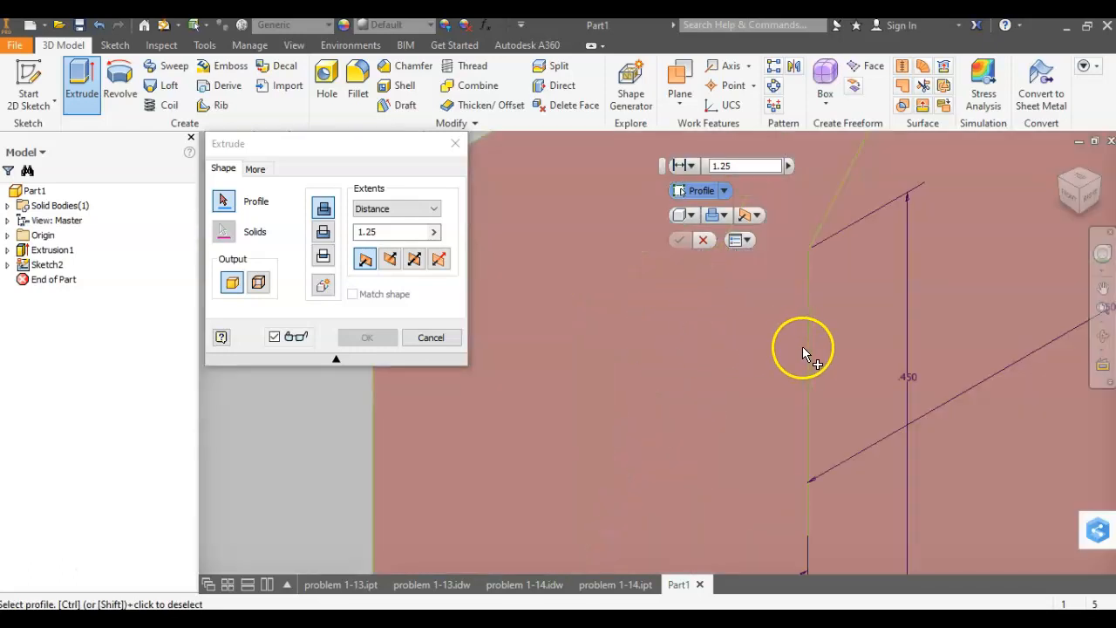
{"action": "middle_click_drag", "start_coordinate": [802, 358], "coordinate": [720, 601]}
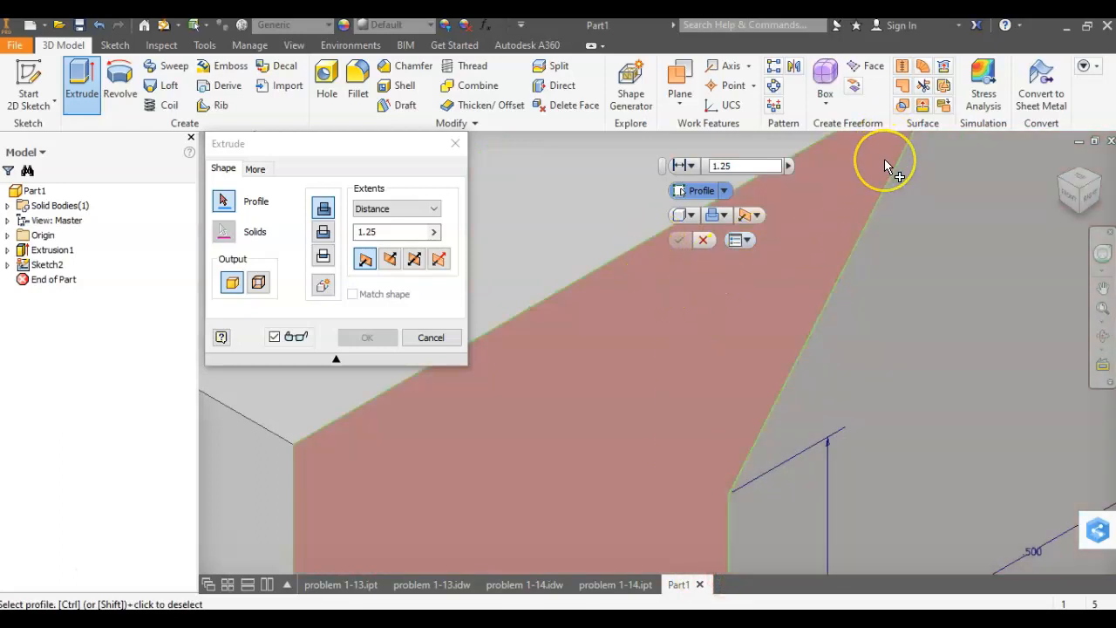
{"action": "left_click", "coordinate": [886, 162]}
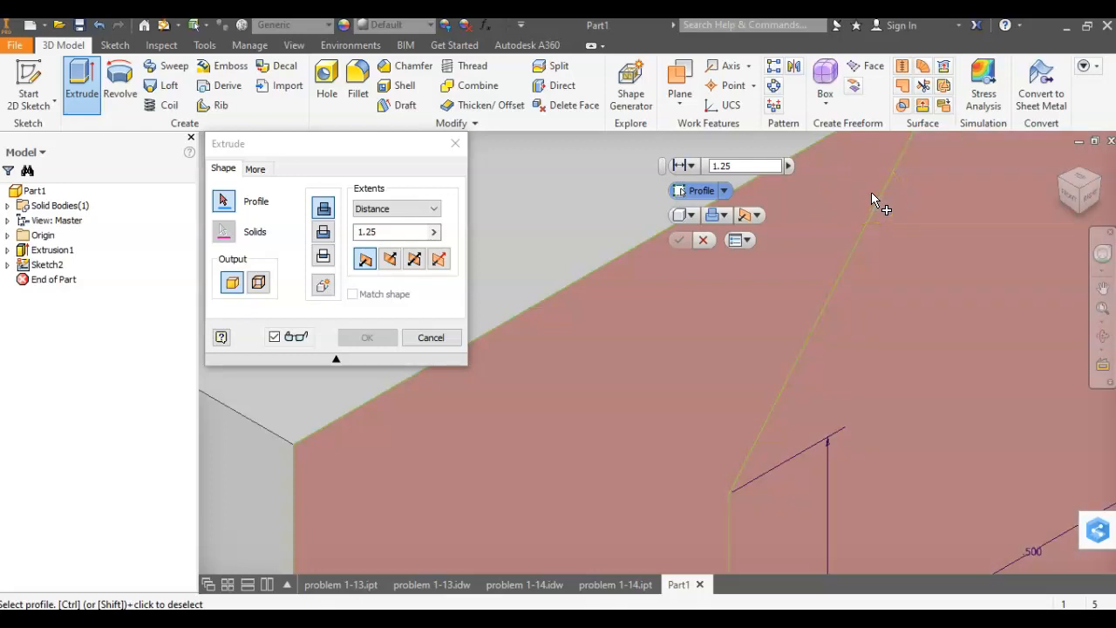
{"action": "middle_click_drag", "start_coordinate": [829, 291], "coordinate": [812, 182]}
{"action": "middle_click_drag", "start_coordinate": [770, 264], "coordinate": [824, 389]}
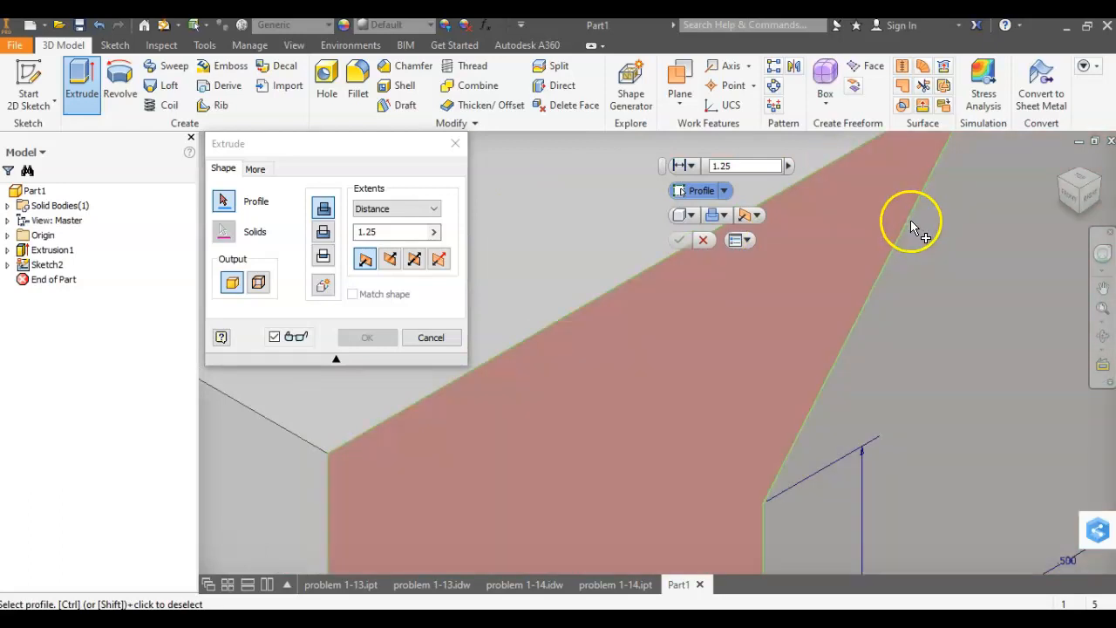
{"action": "left_click", "coordinate": [911, 222]}
{"action": "scroll", "coordinate": [909, 237], "scroll_direction": "up", "scroll_amount": 5}
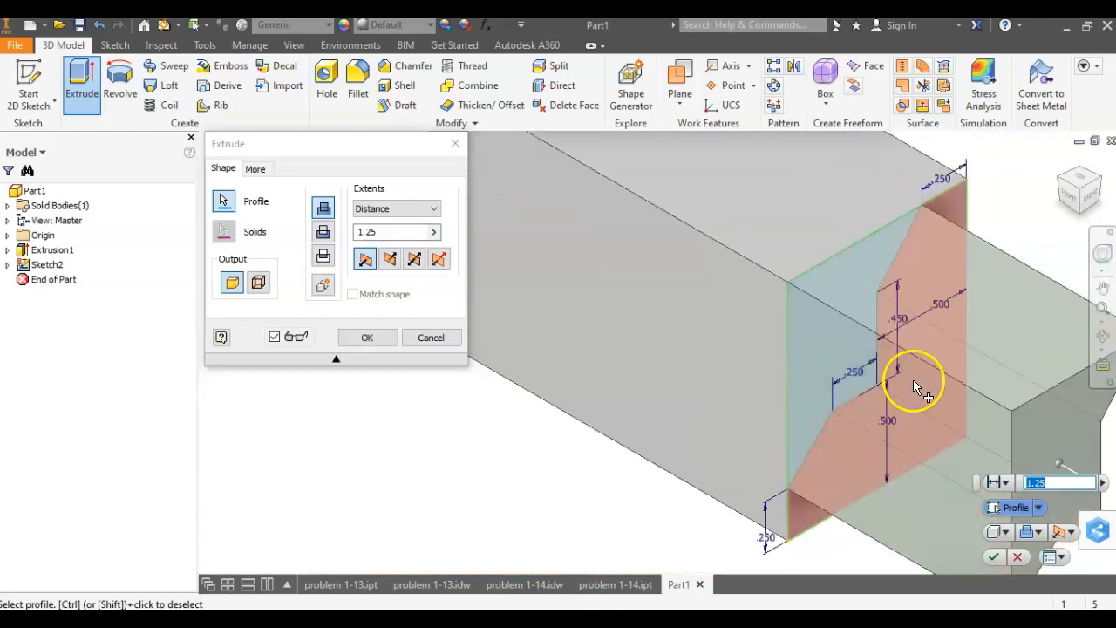
{"action": "middle_click_drag", "start_coordinate": [760, 387], "coordinate": [608, 329]}
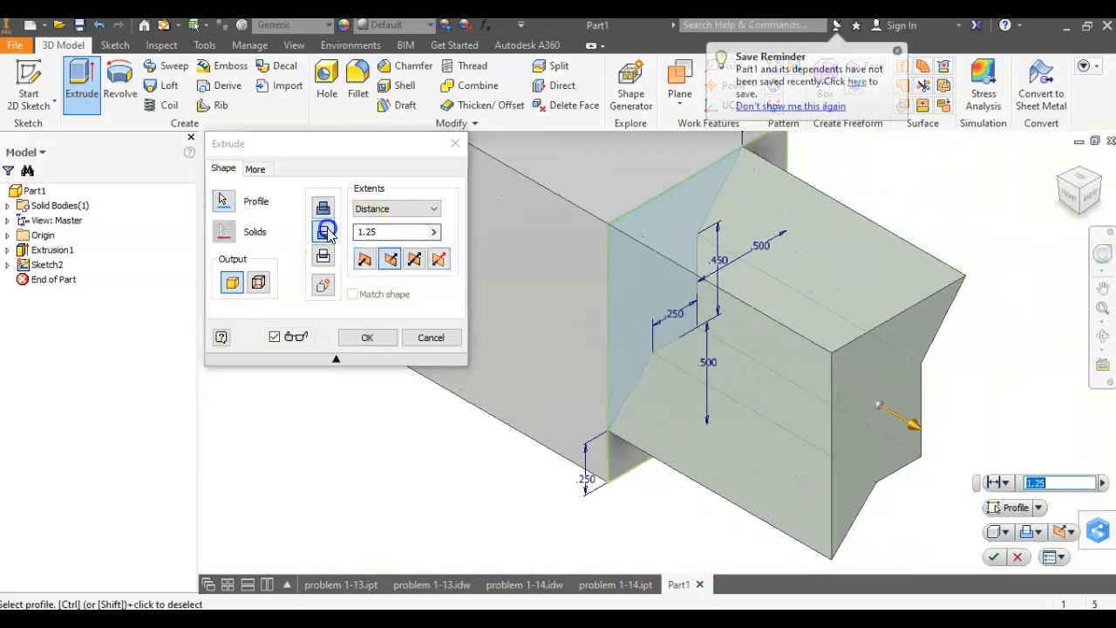
Cut the selected stepped profile through the block with the extents set to All.
{"action": "left_click", "coordinate": [324, 232]}
{"action": "left_click", "coordinate": [353, 227]}
{"action": "left_click", "coordinate": [374, 212]}
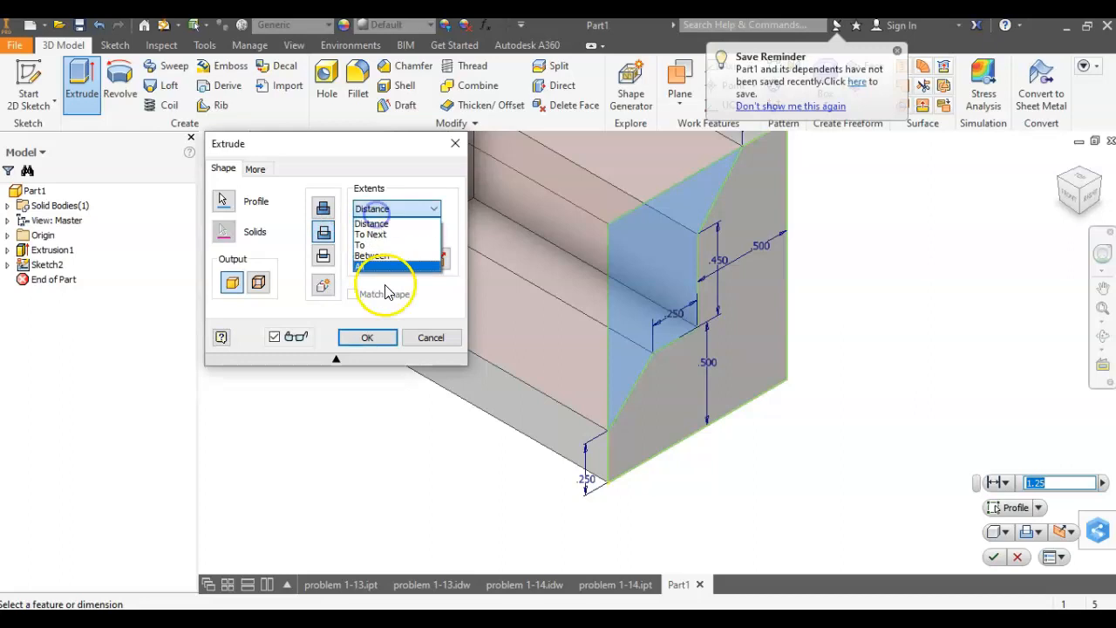
{"action": "left_click", "coordinate": [384, 258]}
{"action": "middle_click_drag", "start_coordinate": [649, 259], "coordinate": [739, 327]}
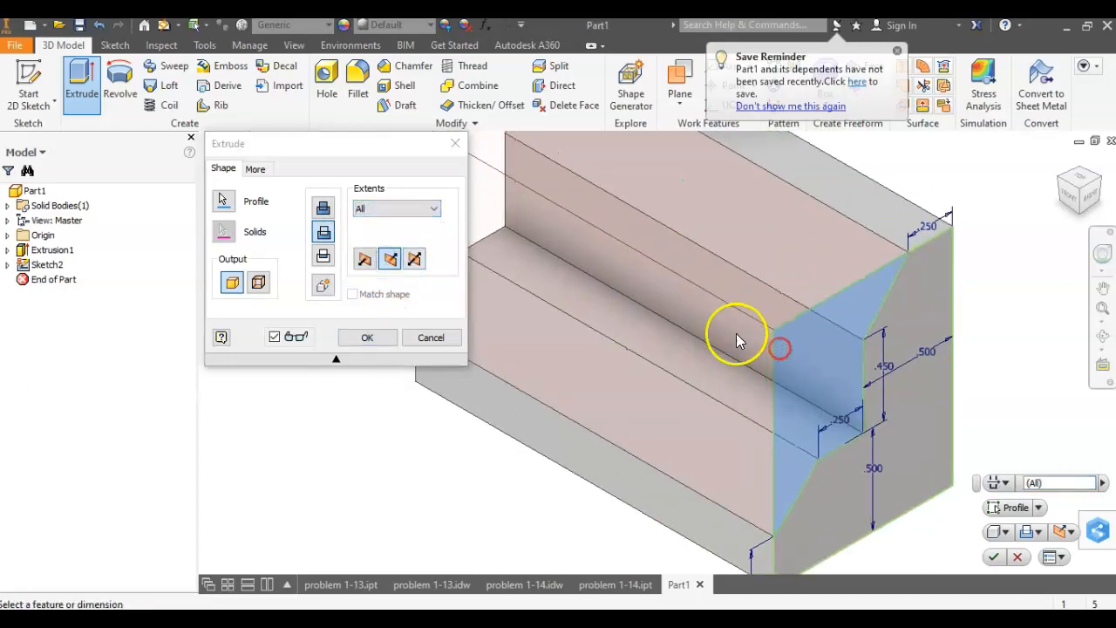
{"action": "scroll", "coordinate": [693, 343], "scroll_direction": "up", "scroll_amount": 2}
{"action": "left_click", "coordinate": [367, 338]}
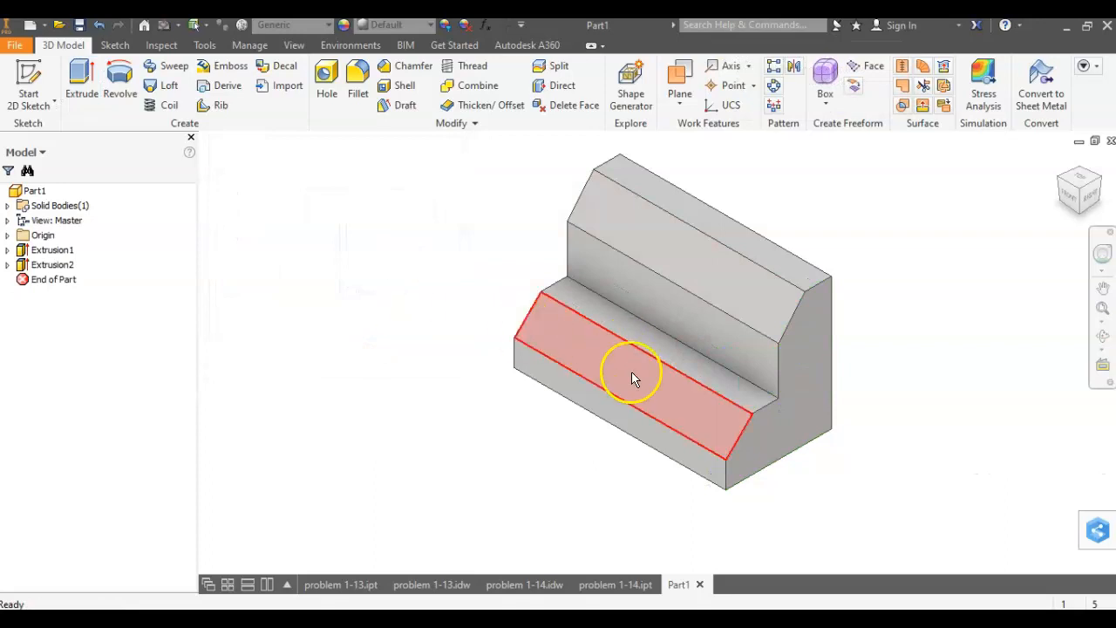
Examine the central pocket's sketch dimensions and extrusion settings in the problem 1-13 reference part.
{"action": "left_click", "coordinate": [354, 584]}
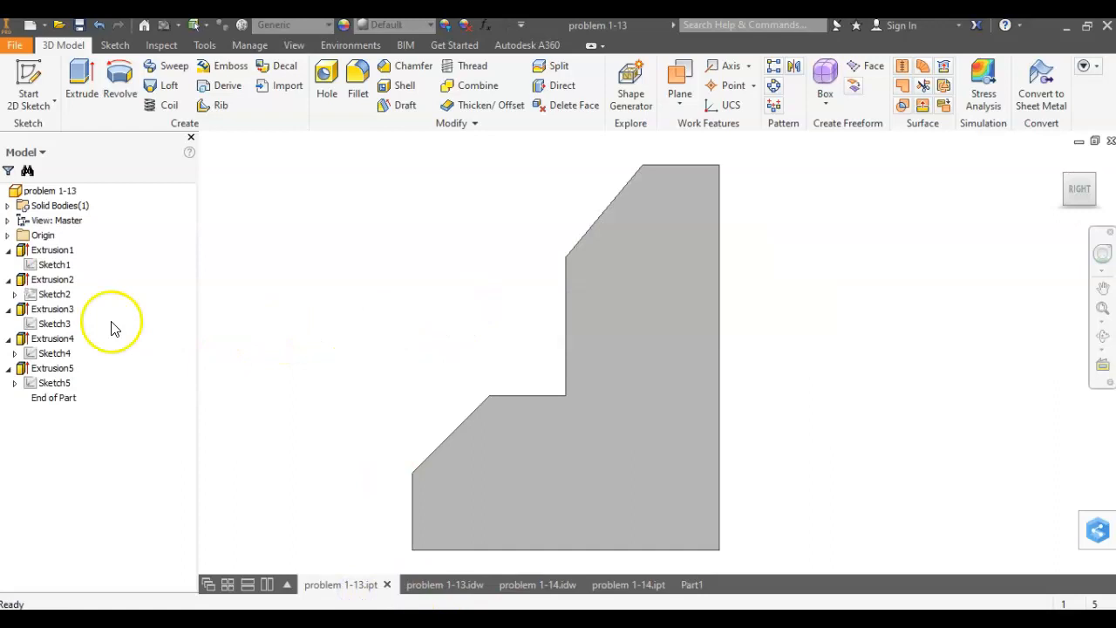
{"action": "left_click", "coordinate": [54, 323]}
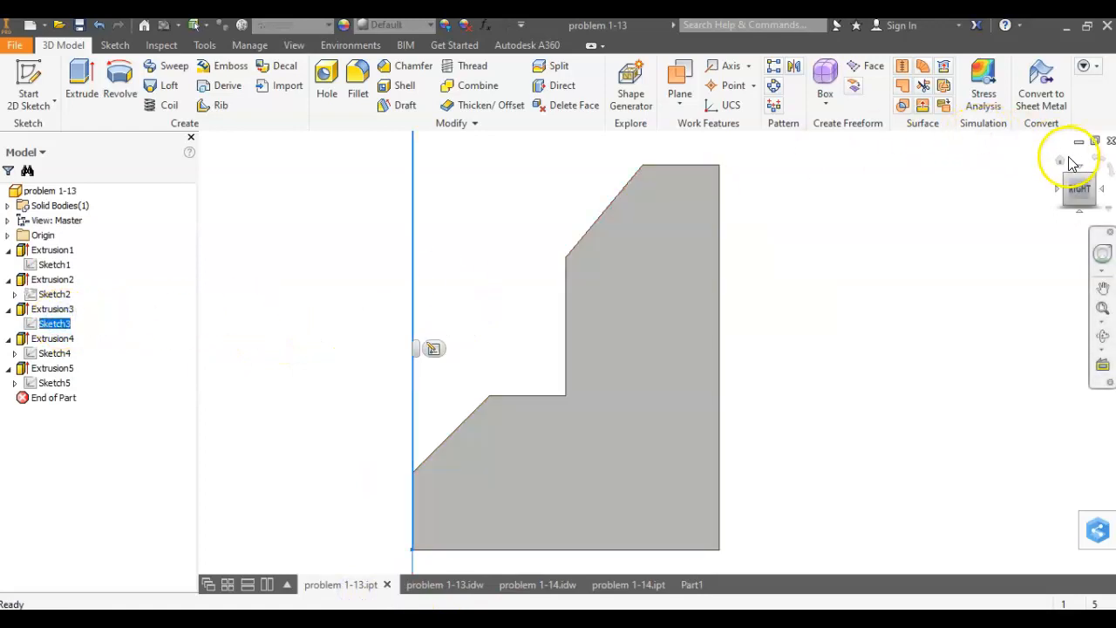
{"action": "left_click", "coordinate": [1063, 162]}
{"action": "middle_click_drag", "start_coordinate": [903, 234], "coordinate": [864, 202]}
{"action": "middle_click_drag", "start_coordinate": [886, 356], "coordinate": [888, 365]}
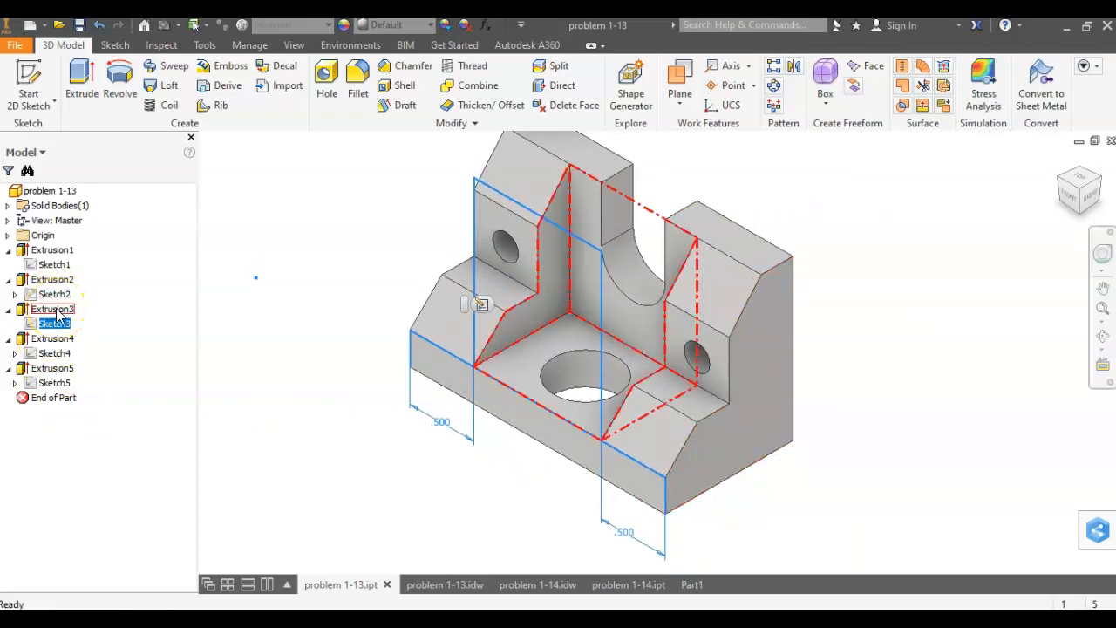
{"action": "right_click", "coordinate": [94, 351]}
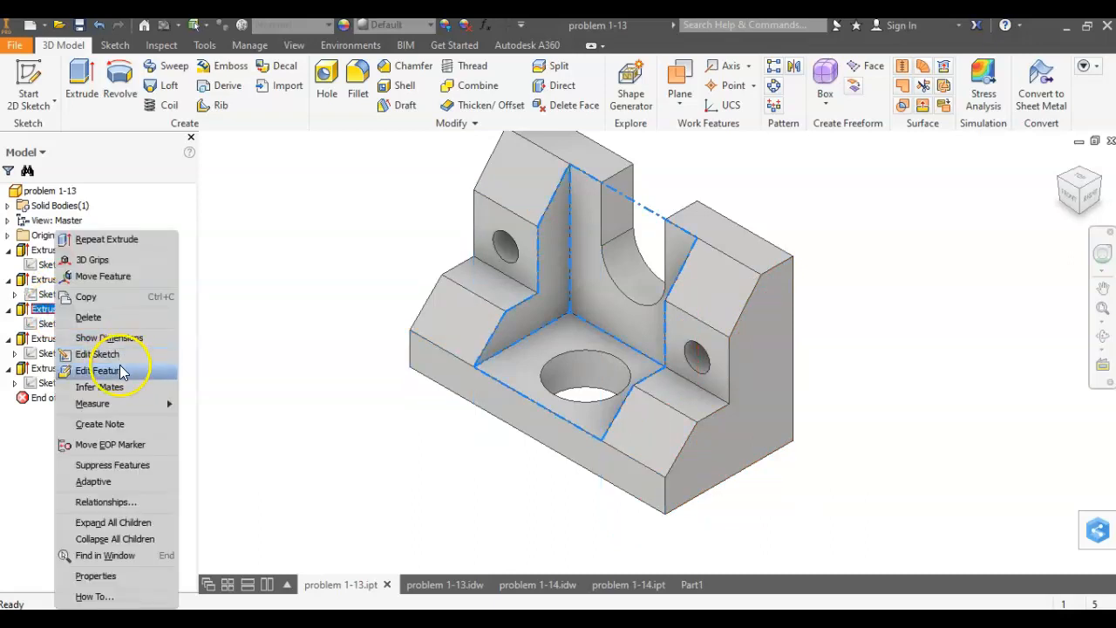
{"action": "left_click", "coordinate": [122, 370]}
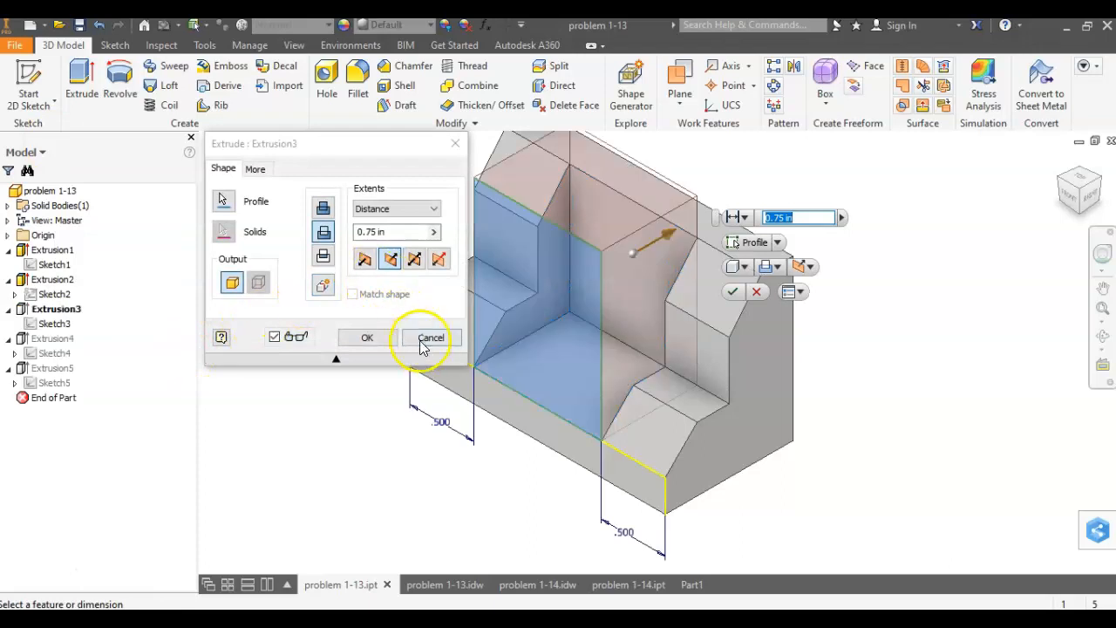
{"action": "left_click", "coordinate": [430, 338]}
In Part1, sketch a rectangle about 0.98 by 1.18 in on the low front face's plane, rising from that face's top edge.
{"action": "left_click", "coordinate": [698, 583]}
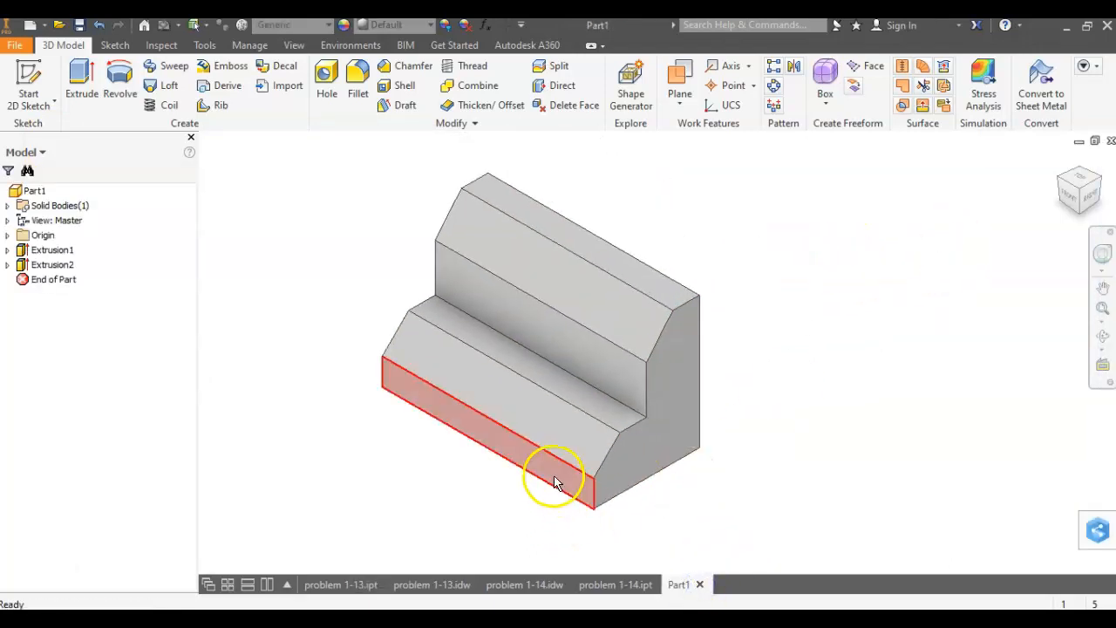
{"action": "right_click", "coordinate": [553, 481]}
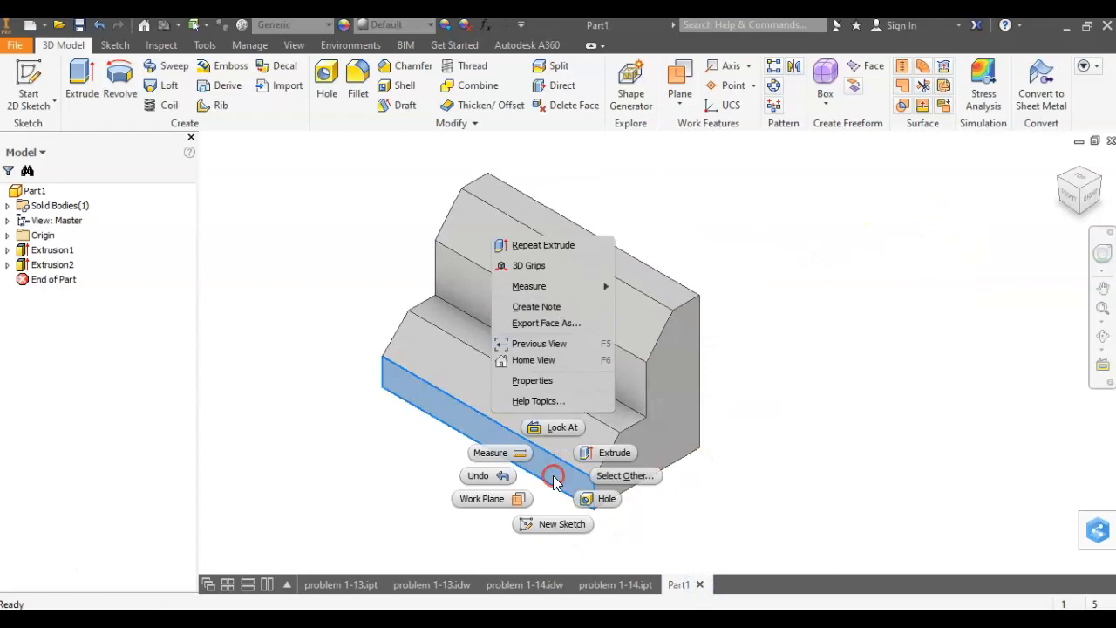
{"action": "left_click", "coordinate": [561, 523]}
{"action": "middle_click_drag", "start_coordinate": [835, 291], "coordinate": [594, 367]}
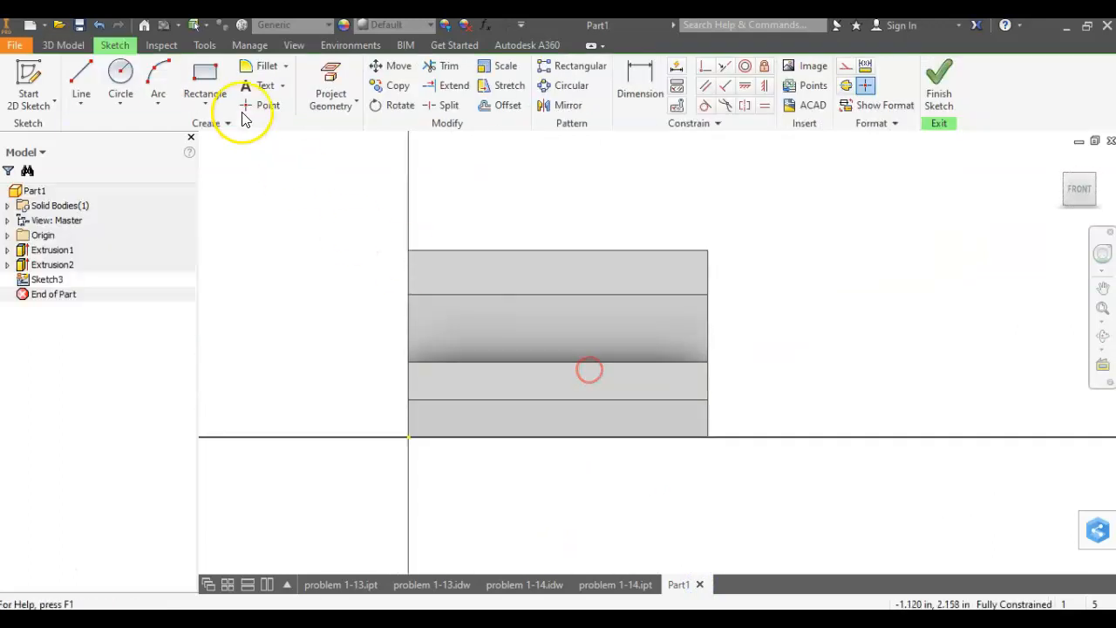
{"action": "left_click", "coordinate": [209, 75]}
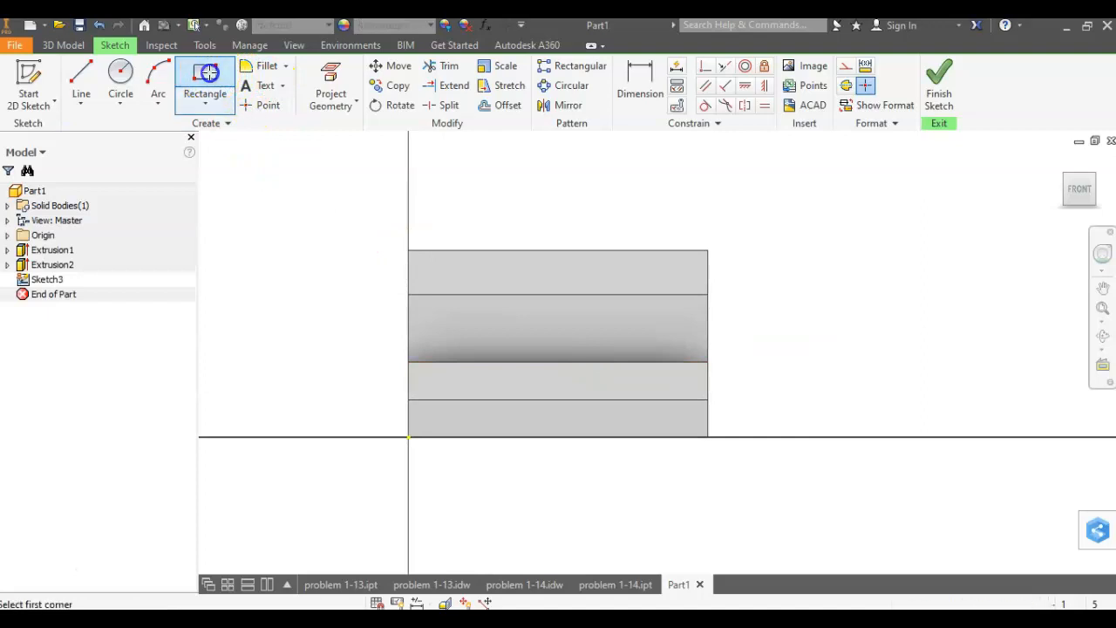
{"action": "left_click", "coordinate": [490, 399]}
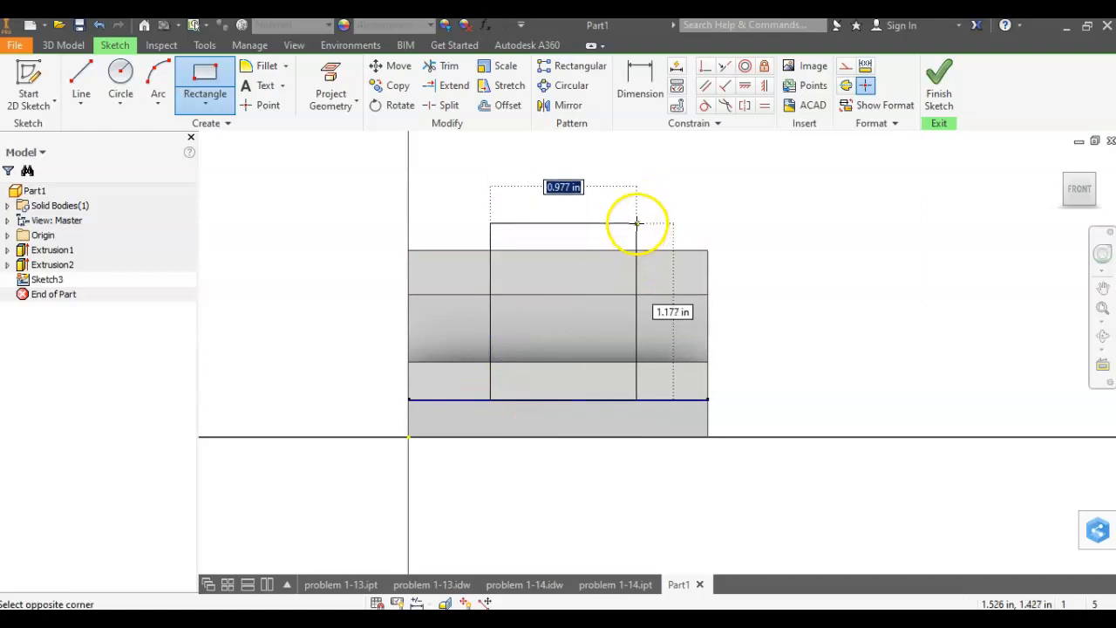
{"action": "left_click", "coordinate": [637, 224]}
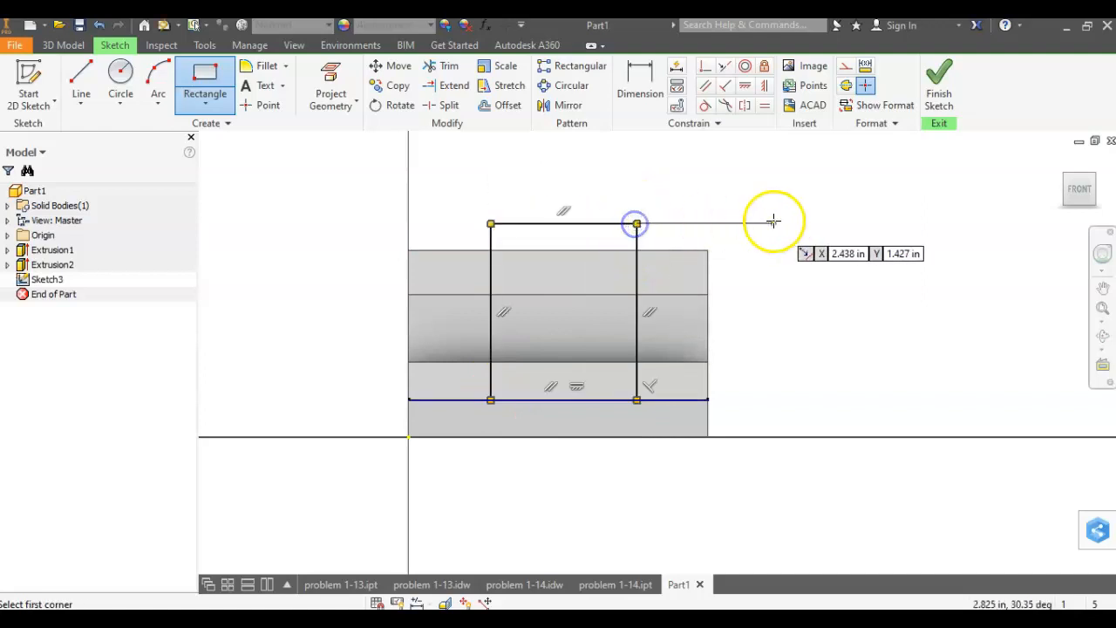
Dimension the rectangle's right side 0.5 in from the front face's right edge.
{"action": "left_click", "coordinate": [638, 91]}
{"action": "left_click", "coordinate": [637, 324]}
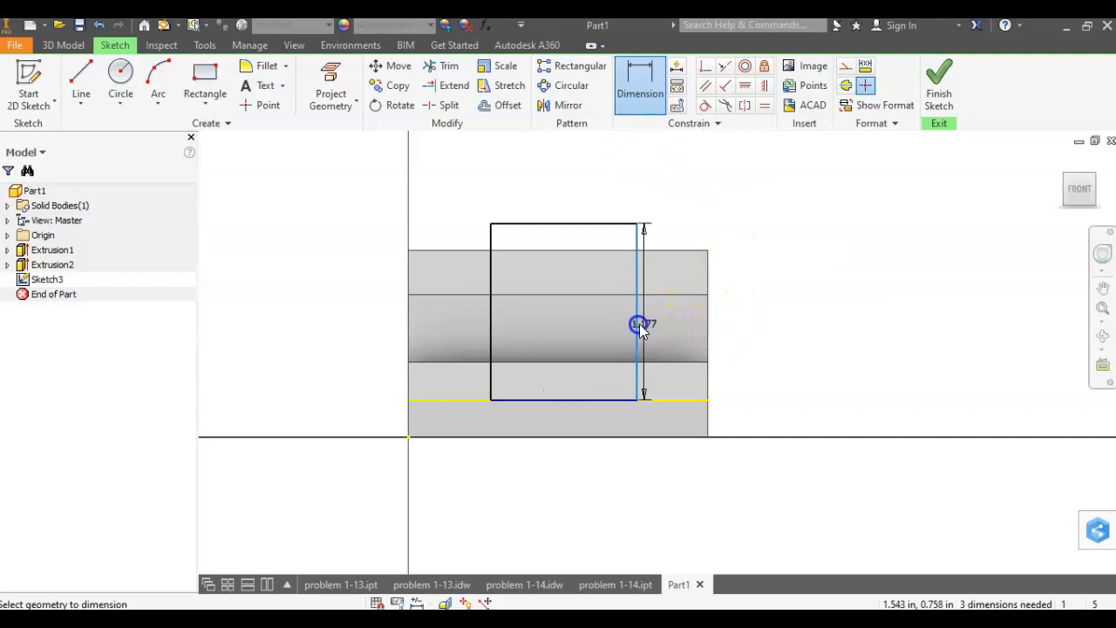
{"action": "left_click", "coordinate": [709, 423]}
{"action": "left_click", "coordinate": [677, 476]}
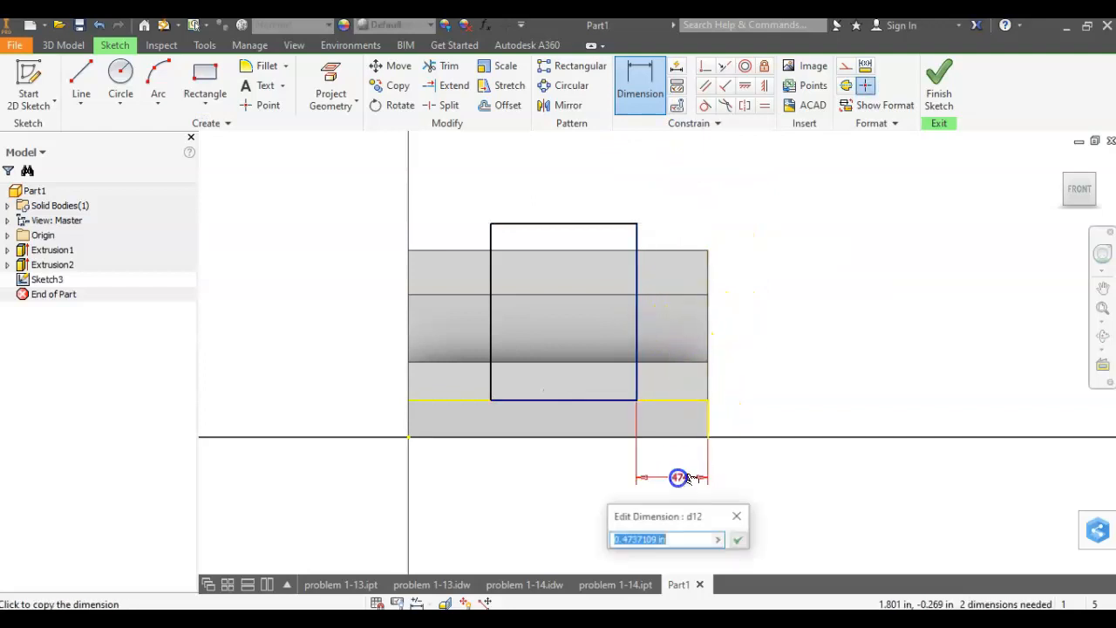
{"action": "type", "text": ".5"}
{"action": "key", "text": "Return"}
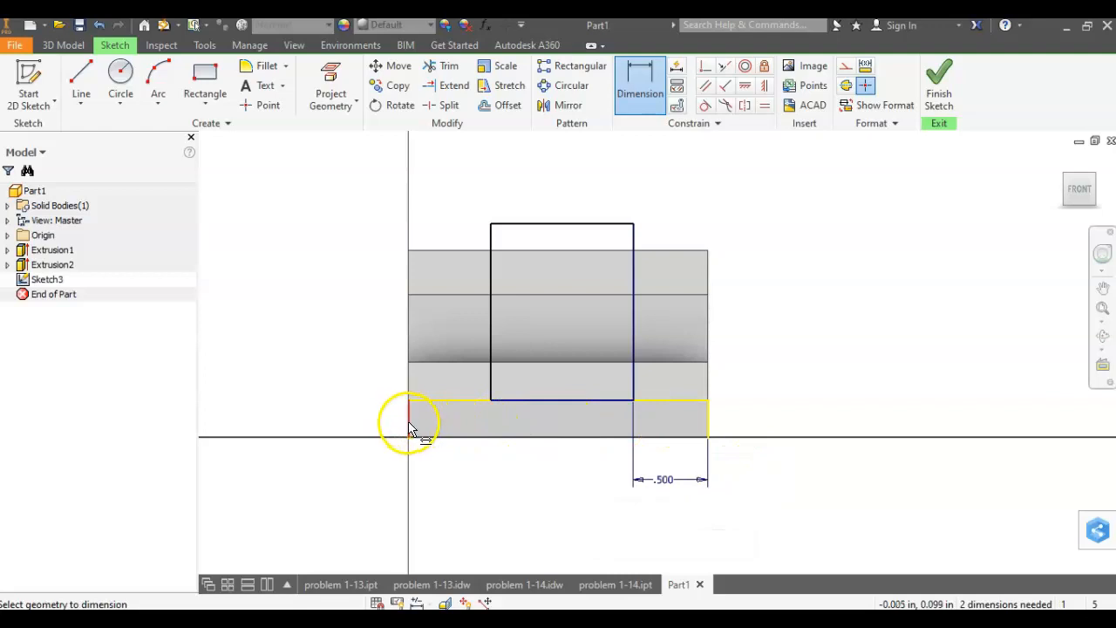
Dimension the rectangle's left side 0.5 in from the front face's left edge.
{"action": "left_click", "coordinate": [491, 339]}
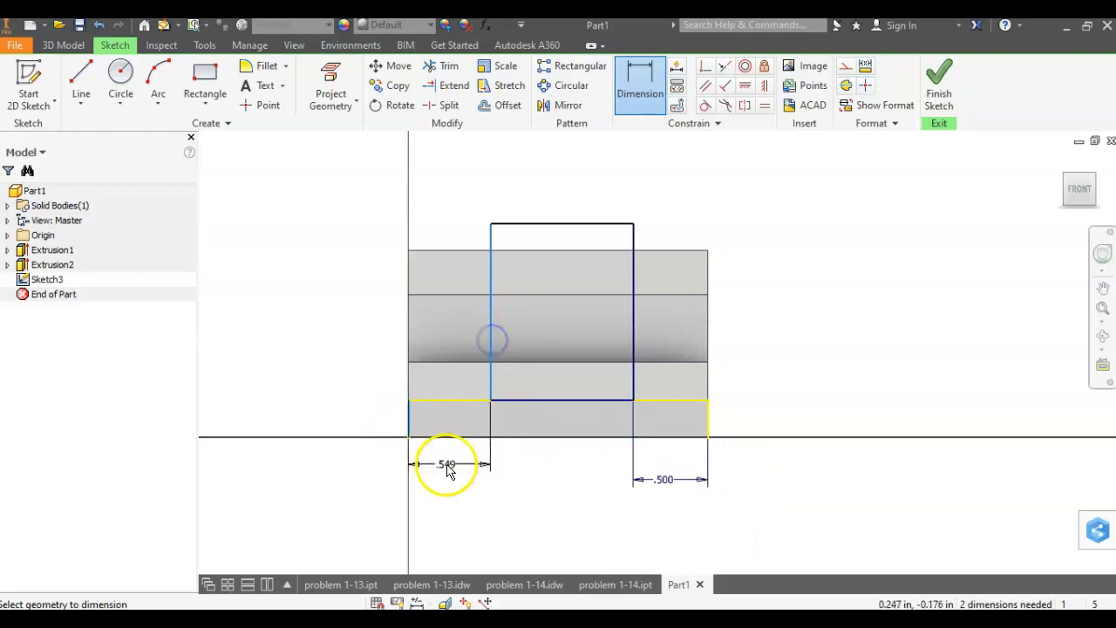
{"action": "left_click", "coordinate": [459, 463]}
{"action": "type", "text": ".5"}
{"action": "key", "text": "Return"}
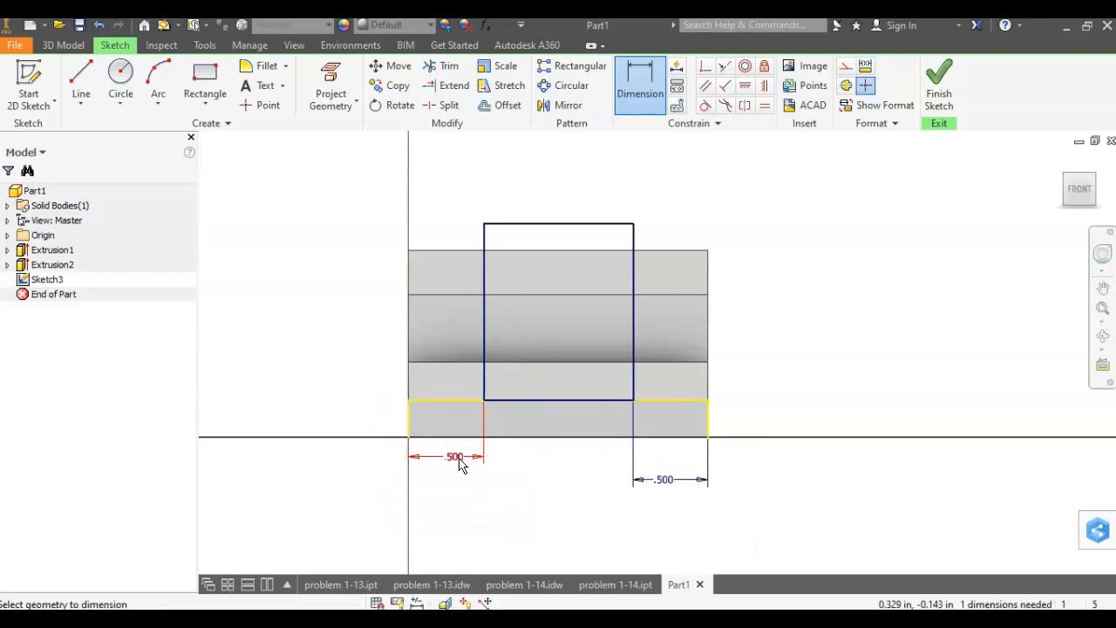
Make the rectangle's top line coincident with the part's top right corner and finish the sketch.
{"action": "left_click", "coordinate": [705, 67]}
{"action": "left_click", "coordinate": [608, 225]}
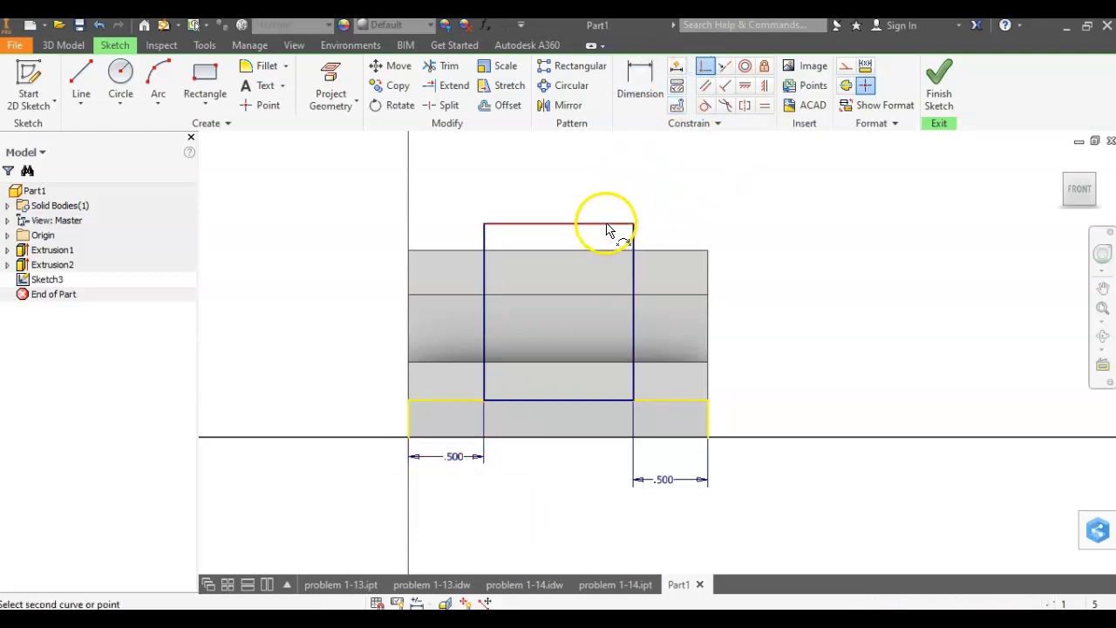
{"action": "left_click", "coordinate": [708, 252]}
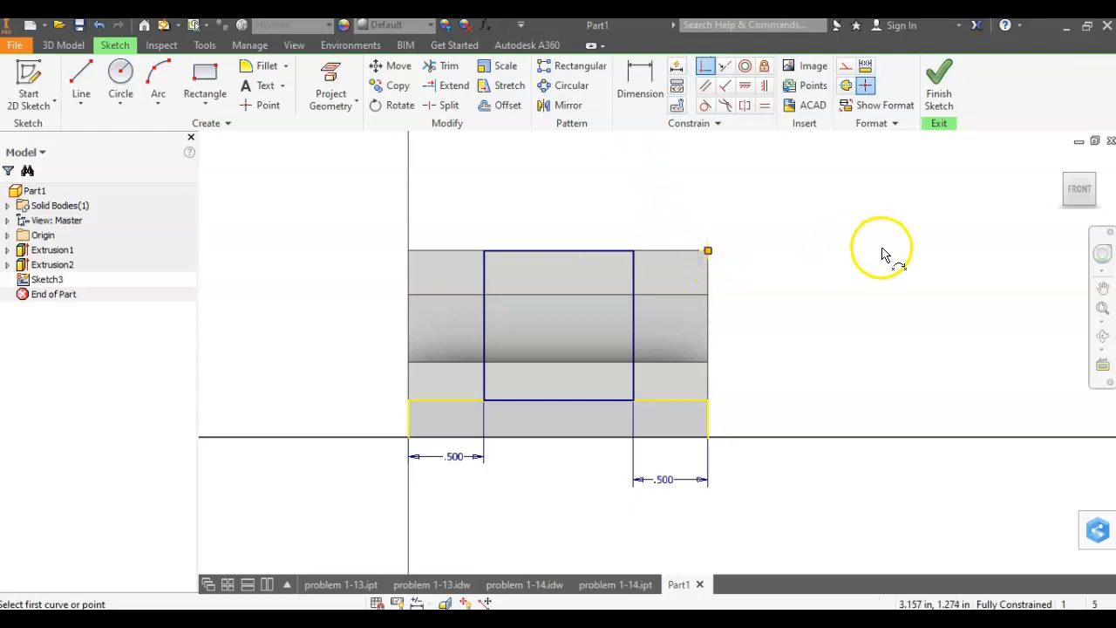
{"action": "left_click", "coordinate": [940, 72]}
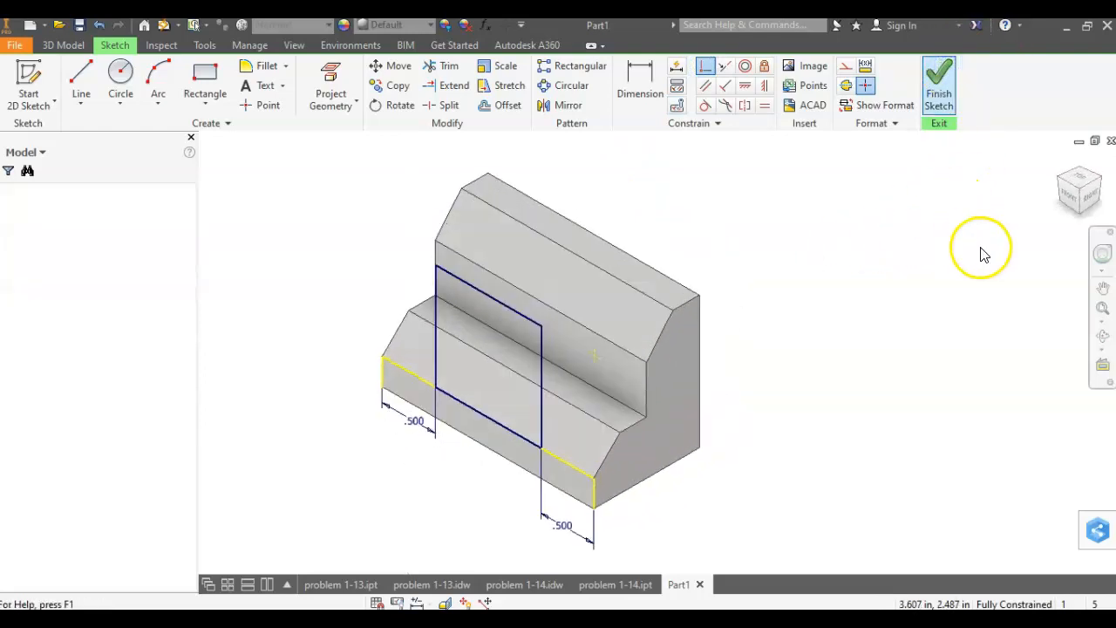
Cut the rectangular profile 0.75 in deep into the stepped block with Extrude to form the central pocket.
{"action": "left_click", "coordinate": [74, 84]}
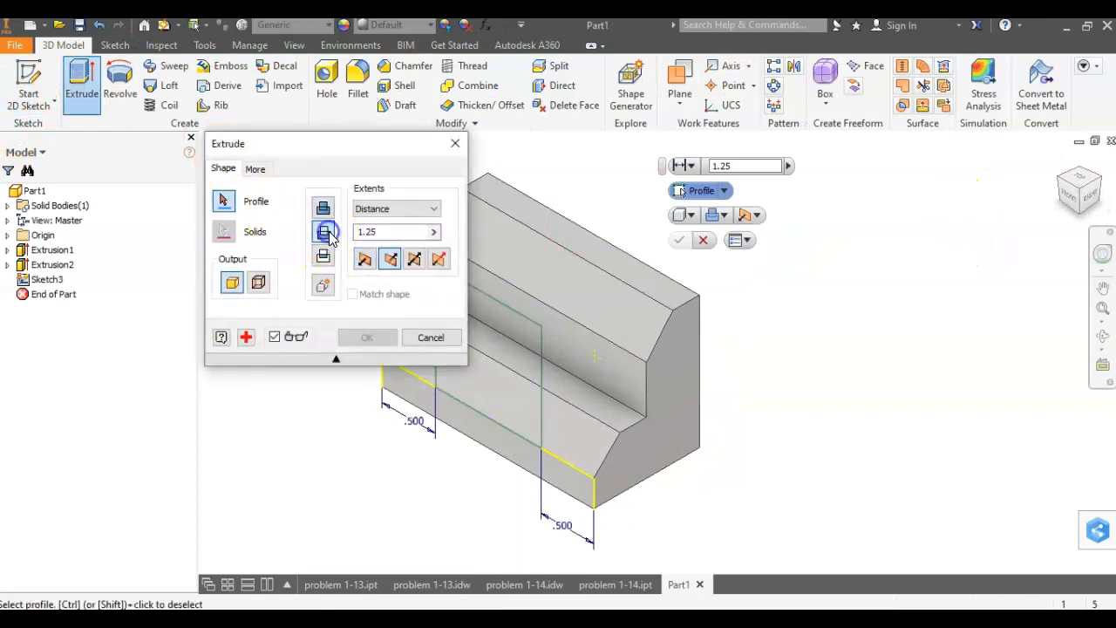
{"action": "left_click", "coordinate": [536, 334]}
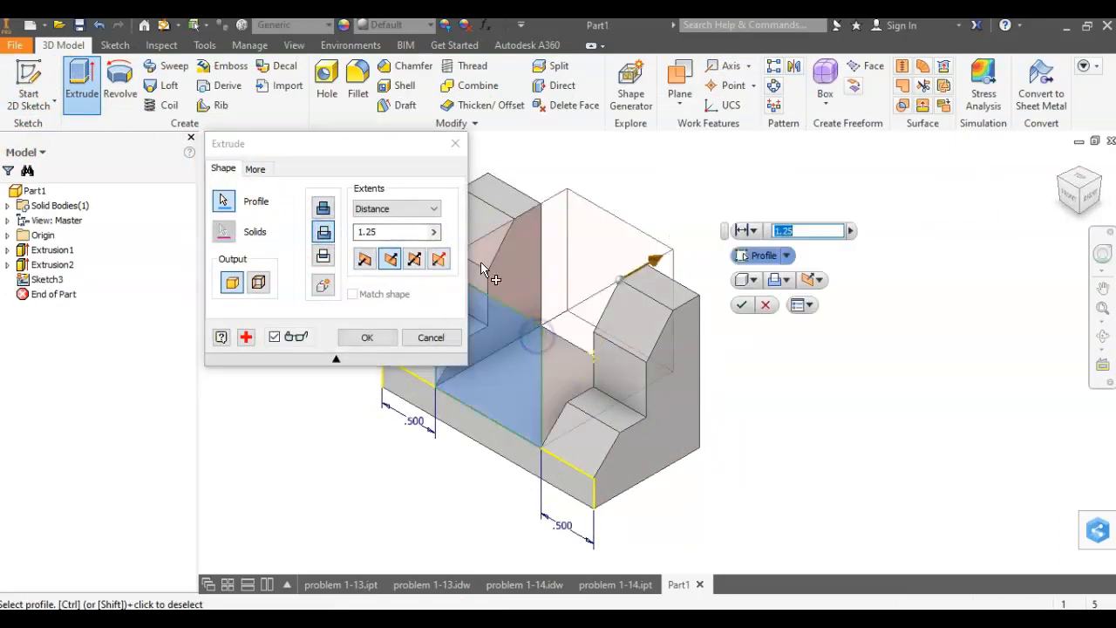
{"action": "left_click", "coordinate": [406, 231]}
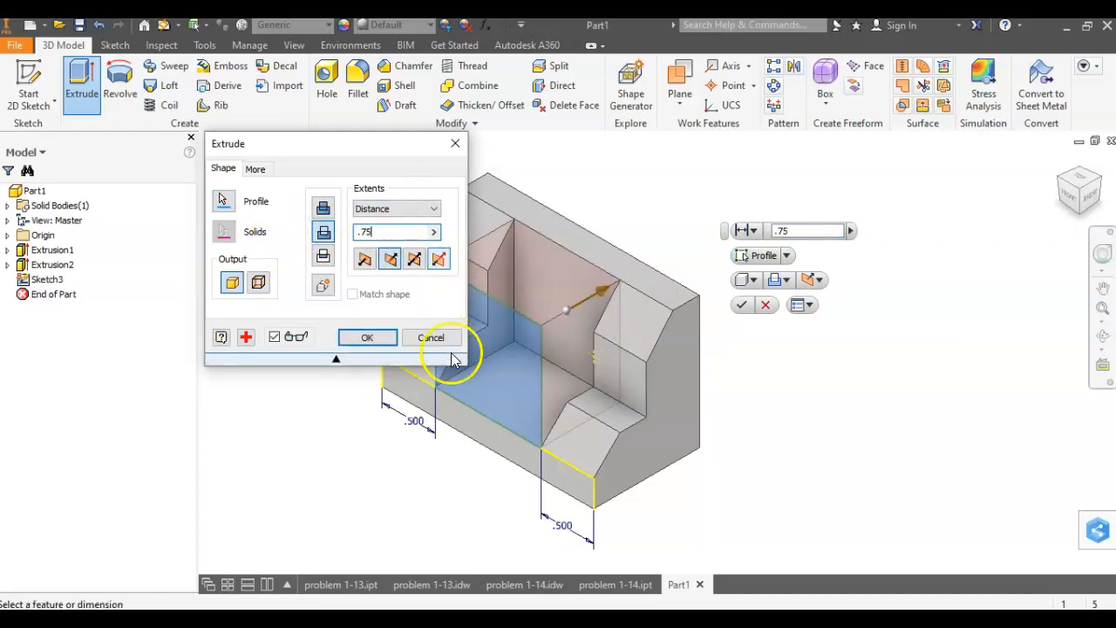
{"action": "left_click", "coordinate": [367, 337]}
{"action": "middle_click_drag", "start_coordinate": [750, 214], "coordinate": [761, 227]}
{"action": "left_click", "coordinate": [394, 493]}
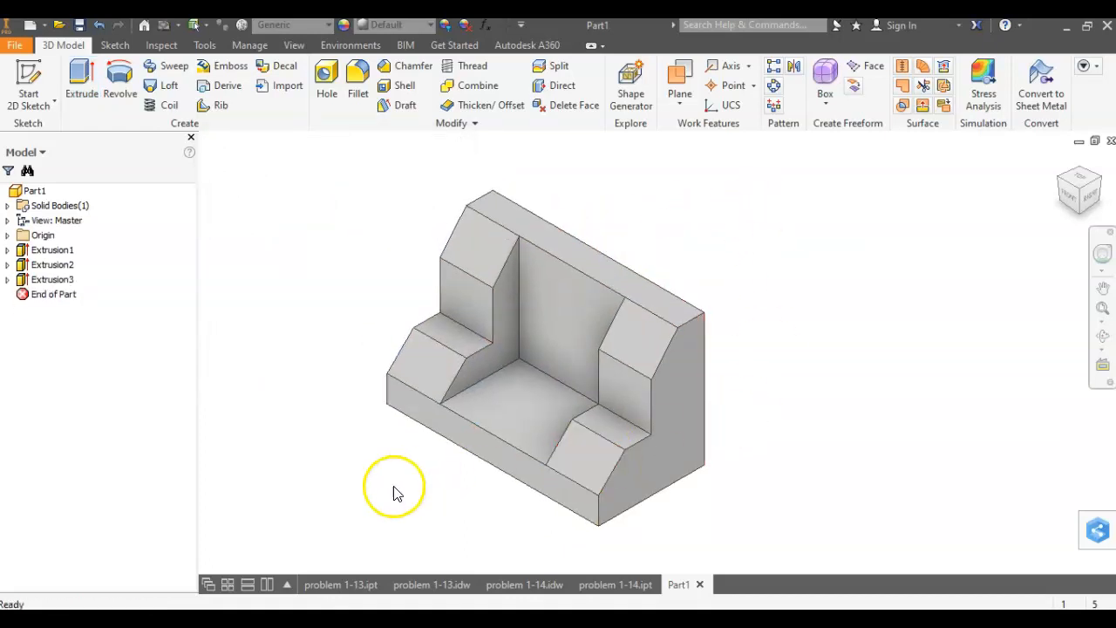
Examine Sketch4 of Extrusion4 in the reference model problem 1-13.ipt and return to Part1.
{"action": "left_click", "coordinate": [343, 575]}
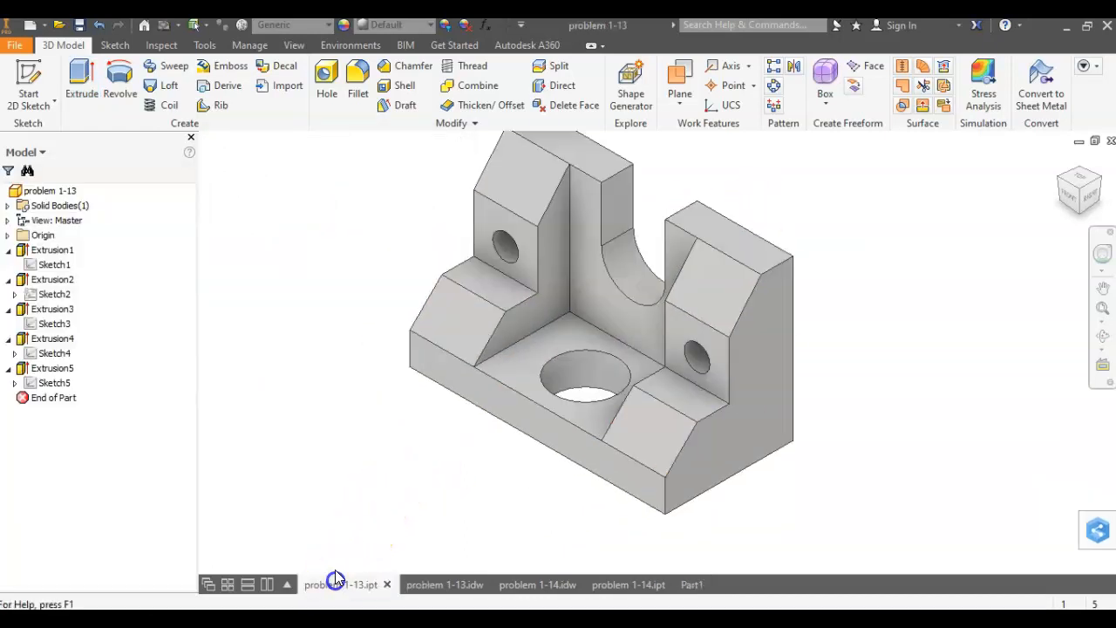
{"action": "left_click", "coordinate": [50, 354]}
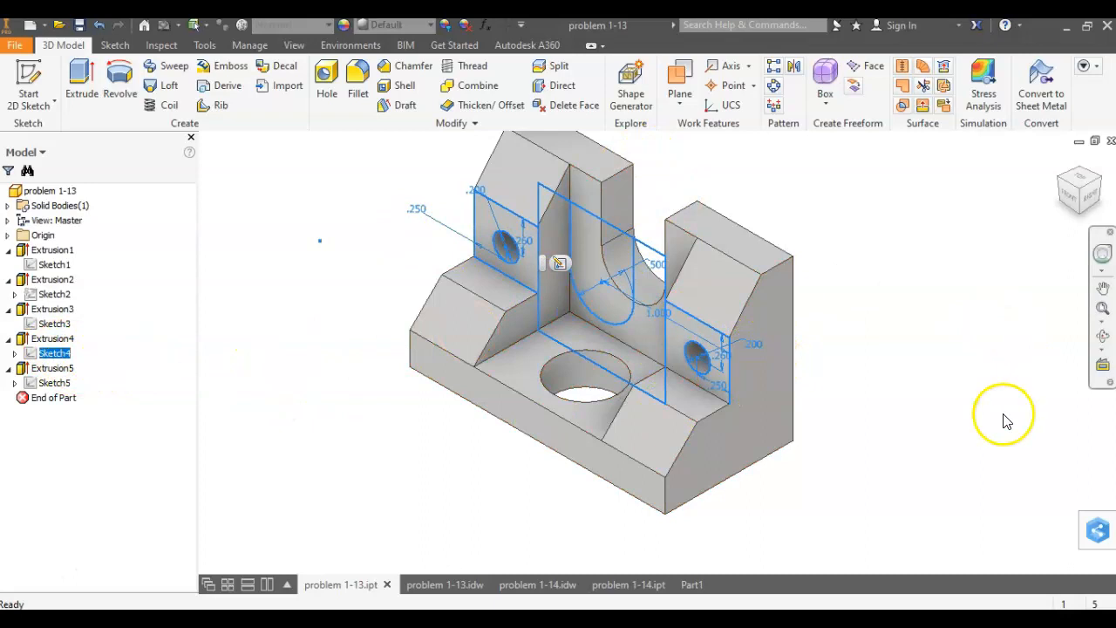
{"action": "left_click", "coordinate": [689, 584]}
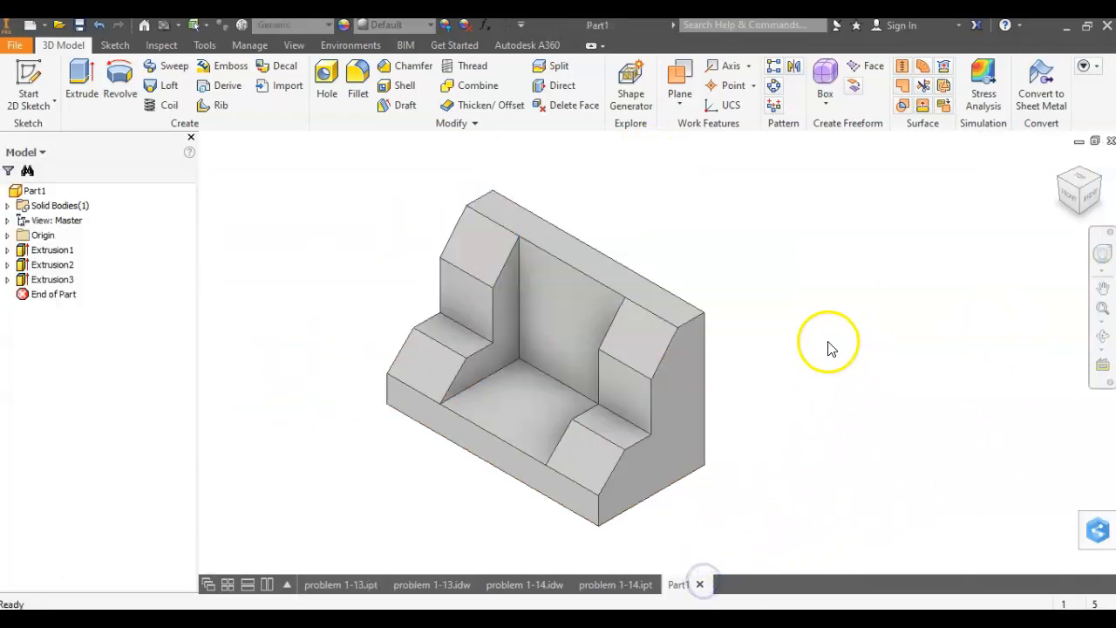
Start a new sketch on the left block's vertical front face and draw a circle near that face's centre.
{"action": "right_click", "coordinate": [479, 314]}
{"action": "left_click", "coordinate": [475, 358]}
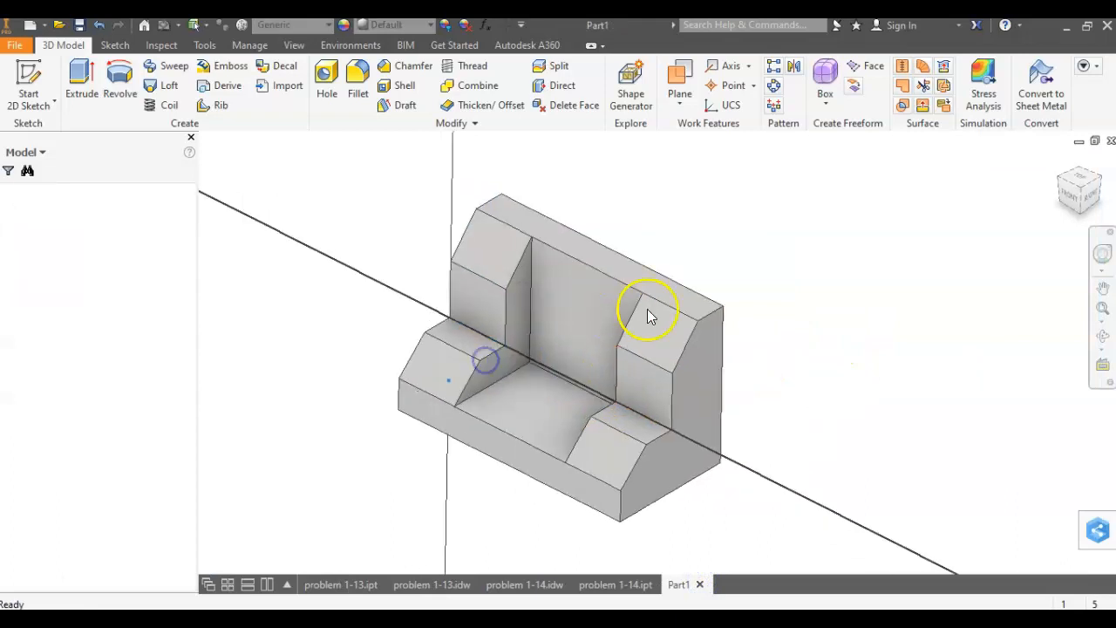
{"action": "mouse_move", "coordinate": [802, 222]}
{"action": "middle_mouse_down"}
{"action": "mouse_move", "coordinate": [590, 264]}
{"action": "mouse_move", "coordinate": [556, 301]}
{"action": "middle_mouse_up"}
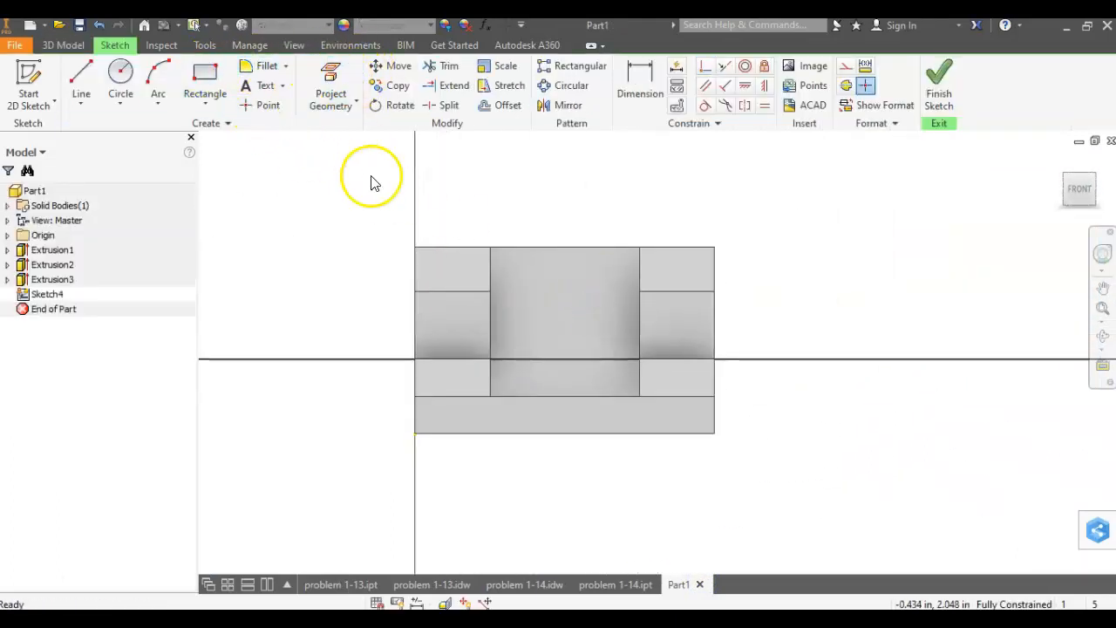
{"action": "left_click", "coordinate": [120, 74]}
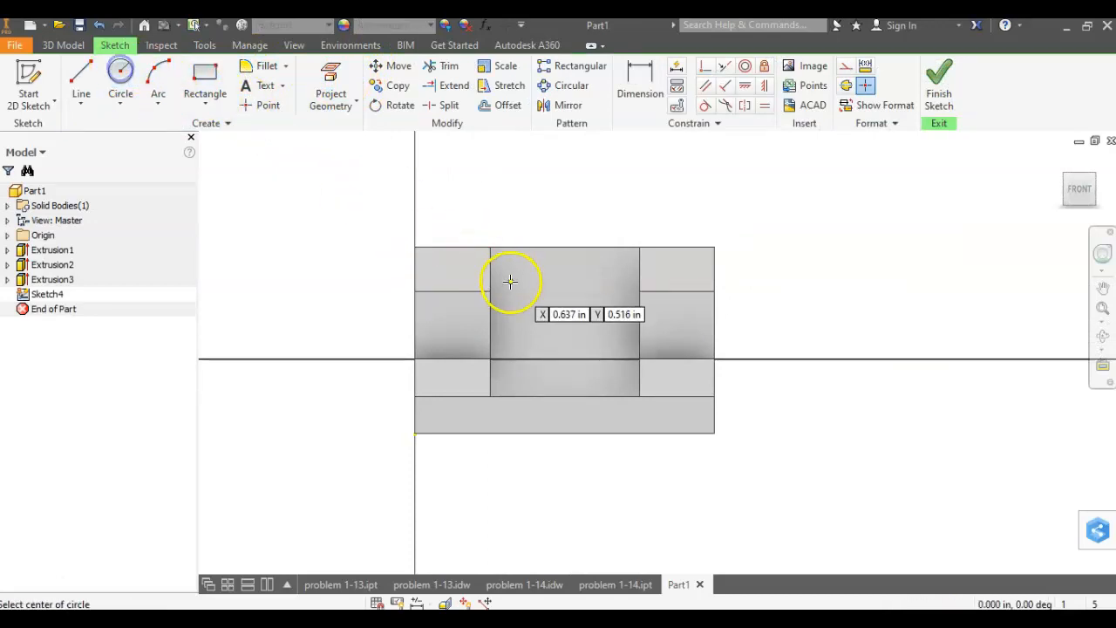
{"action": "left_click", "coordinate": [451, 327]}
{"action": "left_click", "coordinate": [473, 327]}
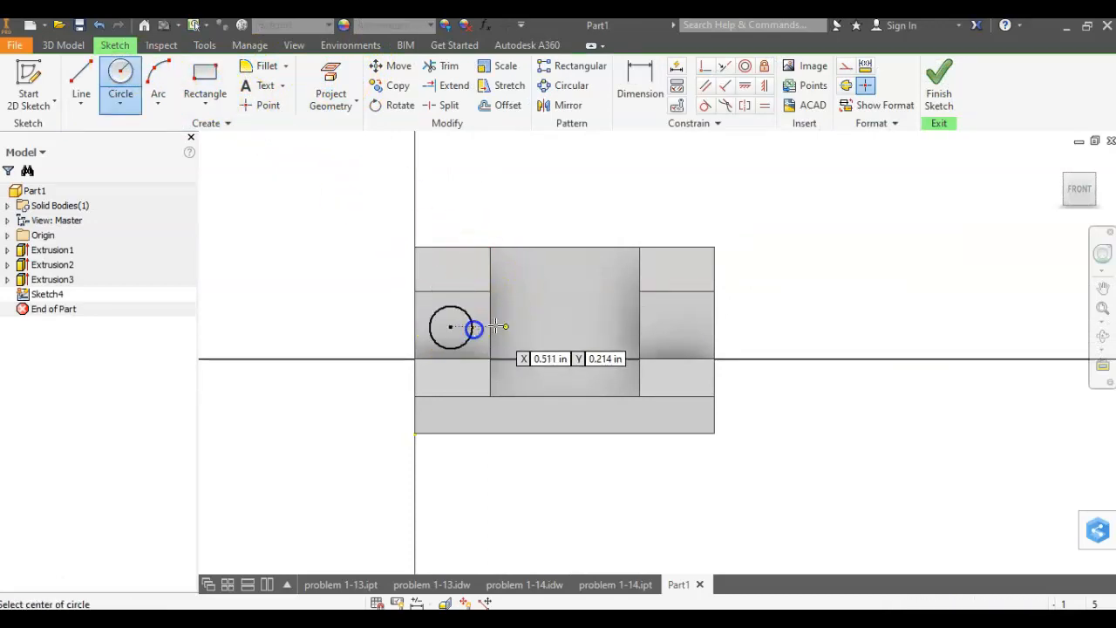
Draw a second circle in front of the pocket's back wall and a third, about 0.27 in in diameter, on the right block's vertical face.
{"action": "left_click", "coordinate": [566, 321]}
{"action": "left_click", "coordinate": [590, 322]}
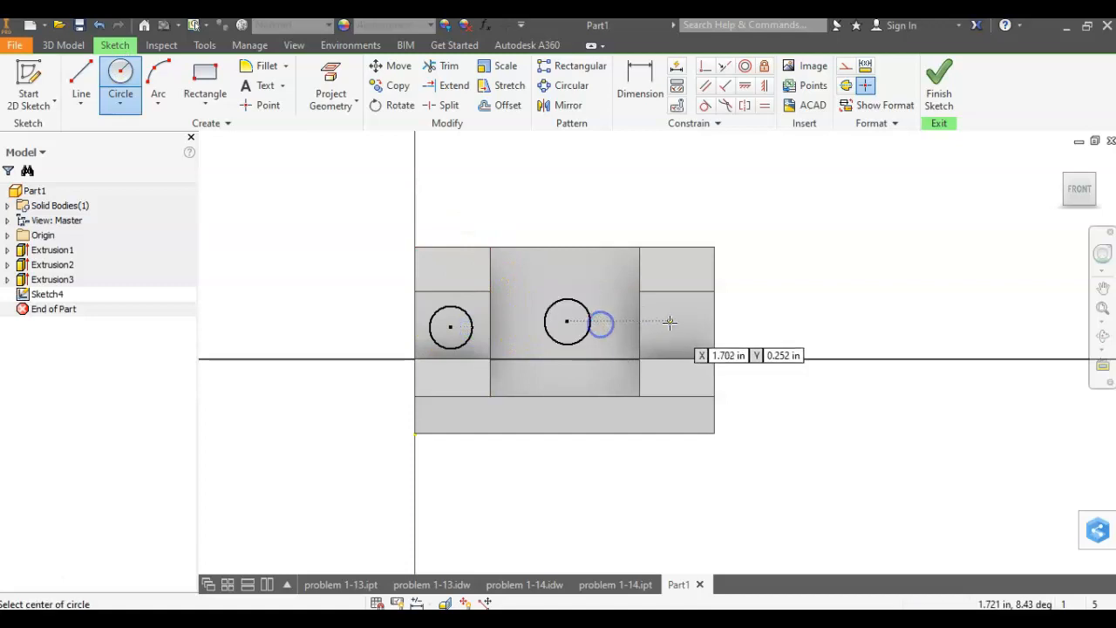
{"action": "left_click", "coordinate": [680, 329]}
{"action": "left_click", "coordinate": [695, 314]}
{"action": "scroll", "coordinate": [739, 332], "scroll_direction": "up", "scroll_amount": 3}
{"action": "middle_click_drag", "start_coordinate": [813, 337], "coordinate": [924, 343]}
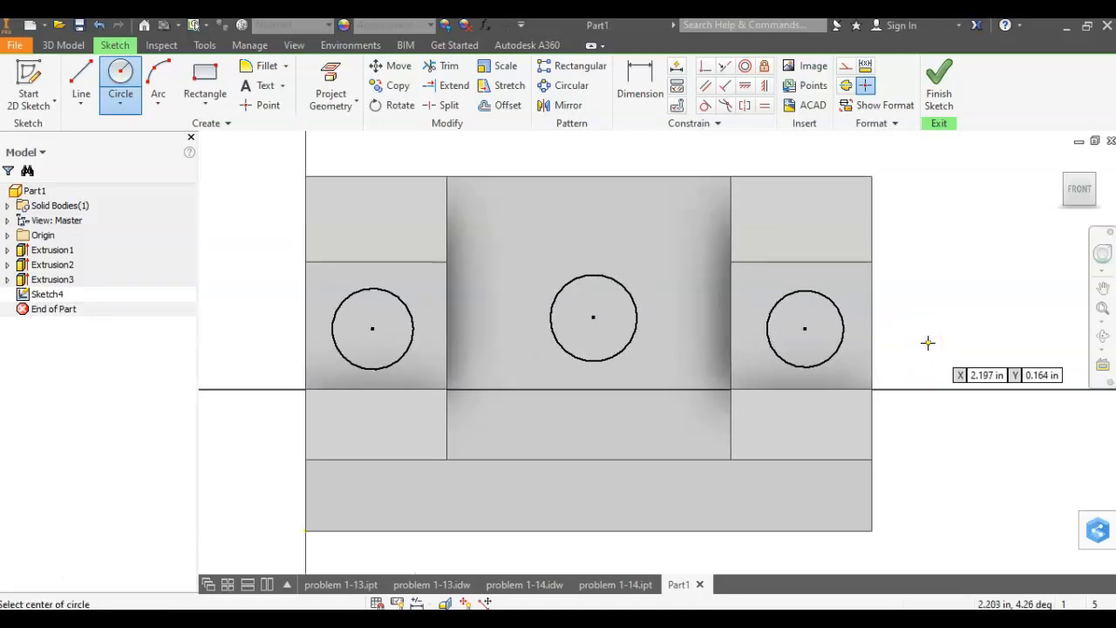
Examine the hole and slot sizes and positions in the front view of problem 1-13.idw and return to Part1.
{"action": "left_click", "coordinate": [451, 584]}
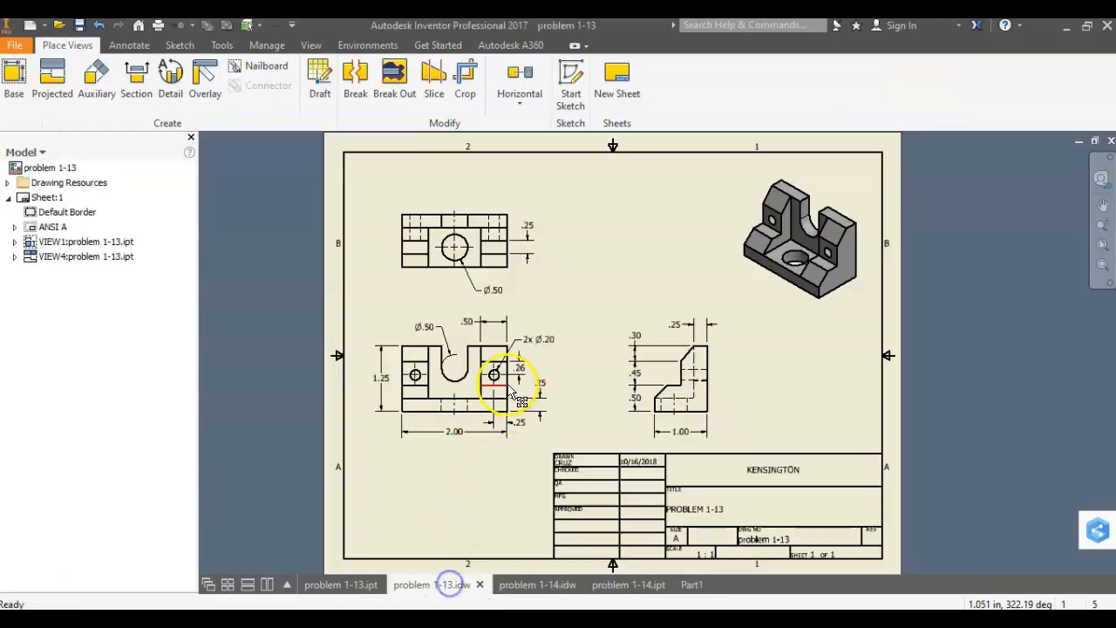
{"action": "scroll", "coordinate": [479, 382], "scroll_direction": "down", "scroll_amount": 6}
{"action": "mouse_move", "coordinate": [446, 354]}
{"action": "middle_mouse_down"}
{"action": "mouse_move", "coordinate": [683, 361]}
{"action": "mouse_move", "coordinate": [638, 396]}
{"action": "mouse_move", "coordinate": [624, 388]}
{"action": "middle_mouse_up"}
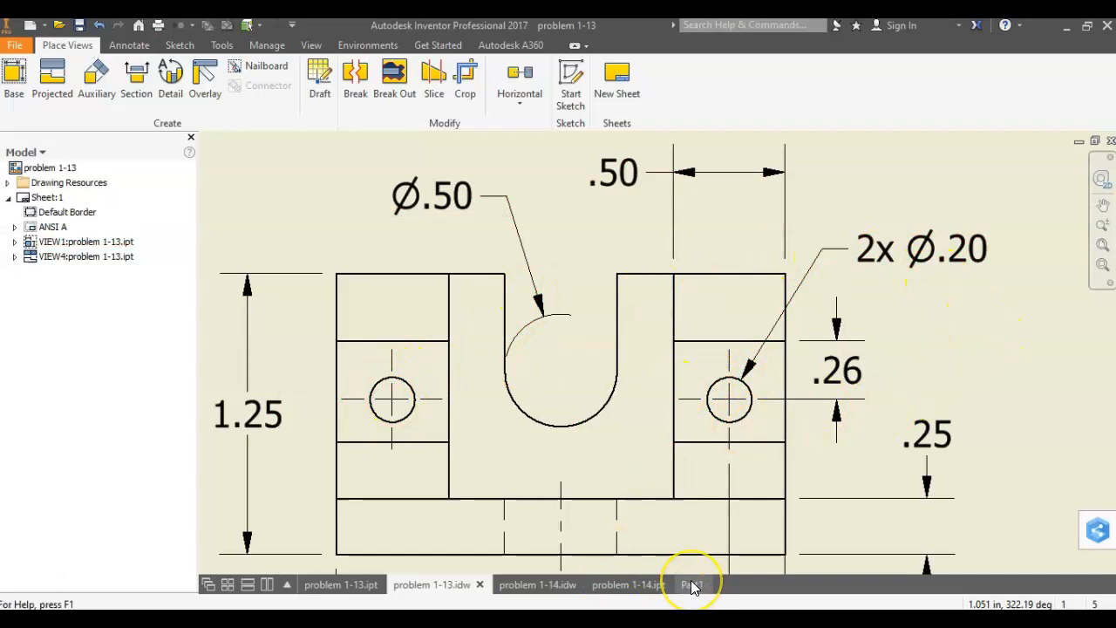
{"action": "mouse_move", "coordinate": [692, 586]}
{"action": "key", "text": "F2"}
{"action": "left_click_drag", "start_coordinate": [977, 341], "coordinate": [971, 267]}
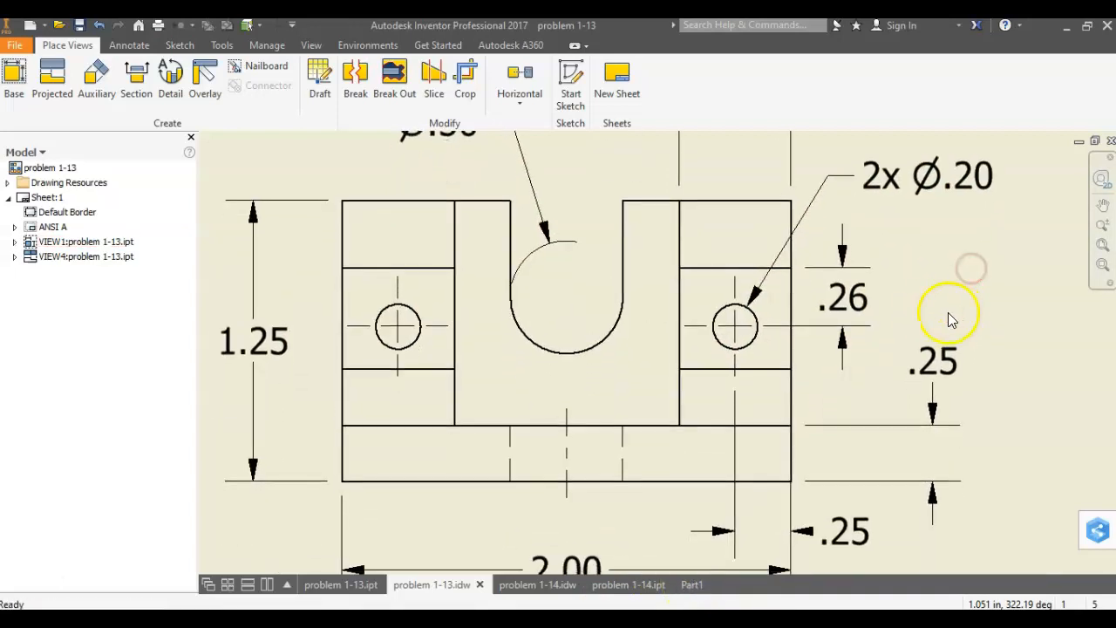
{"action": "key", "text": "F2"}
{"action": "left_click_drag", "start_coordinate": [926, 320], "coordinate": [912, 355]}
{"action": "middle_click_drag", "start_coordinate": [880, 355], "coordinate": [895, 280]}
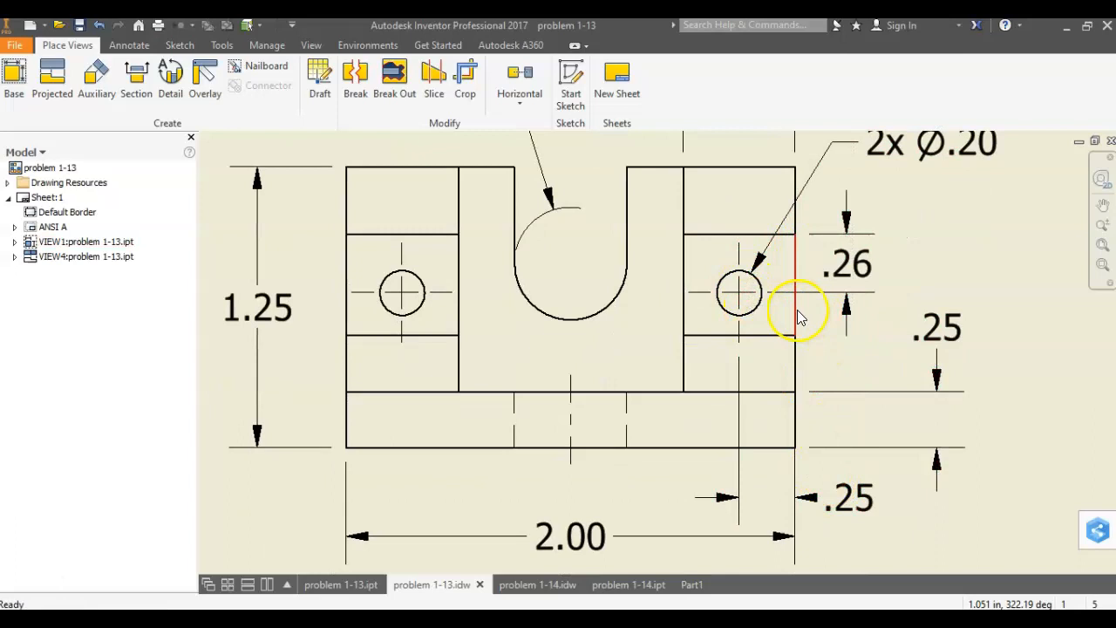
{"action": "left_click", "coordinate": [688, 584]}
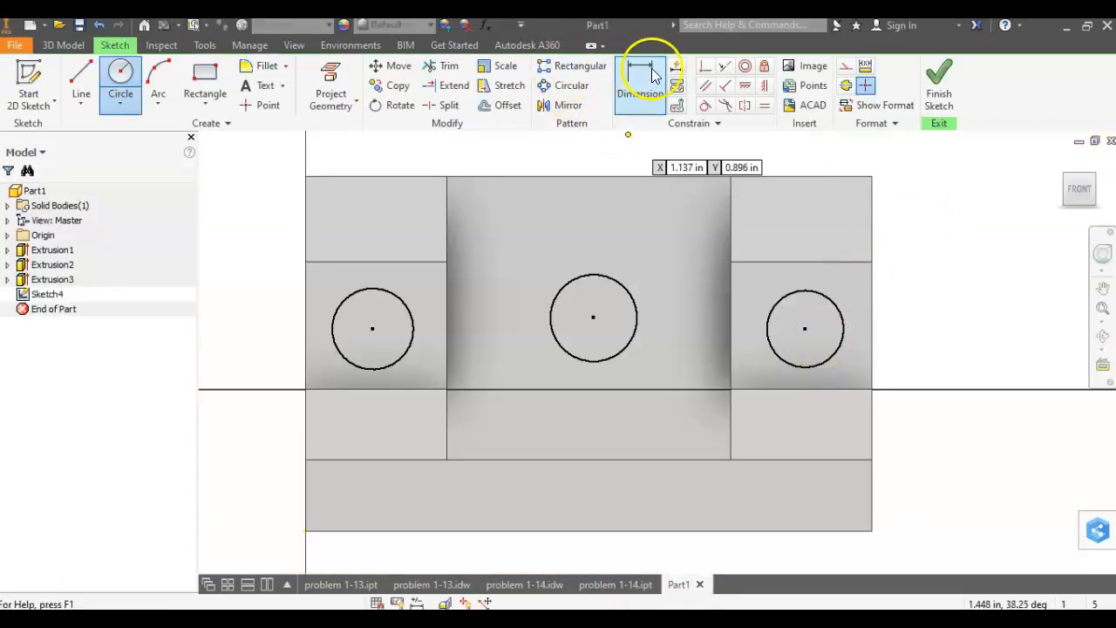
{"action": "left_click", "coordinate": [647, 77]}
{"action": "left_click", "coordinate": [830, 303]}
{"action": "left_click", "coordinate": [924, 248]}
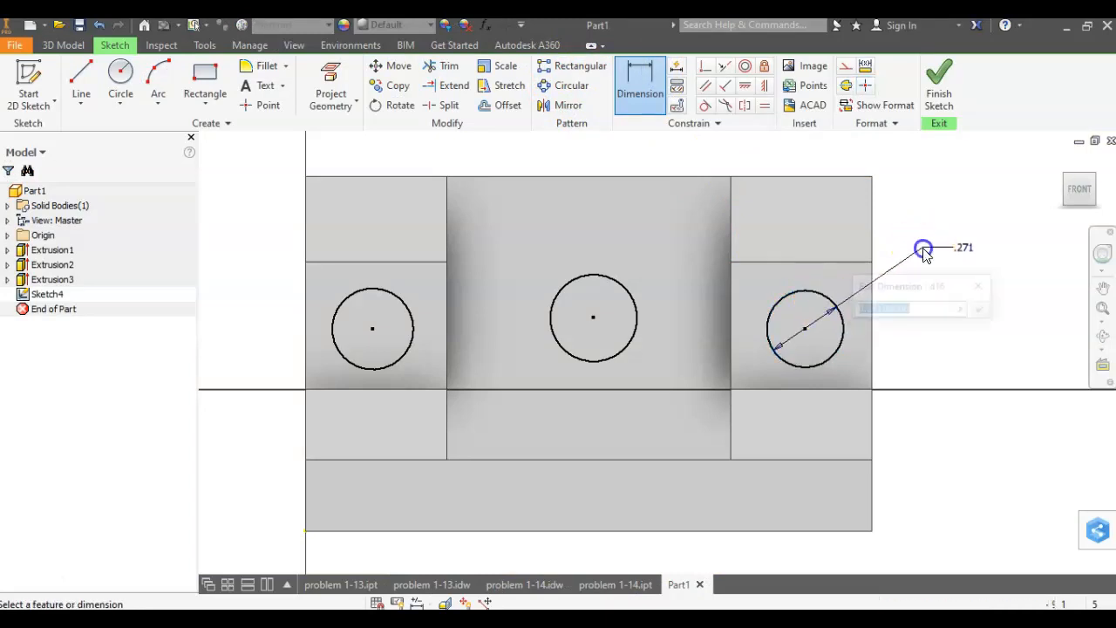
{"action": "left_click", "coordinate": [983, 283]}
{"action": "key", "text": "ctrl+z"}
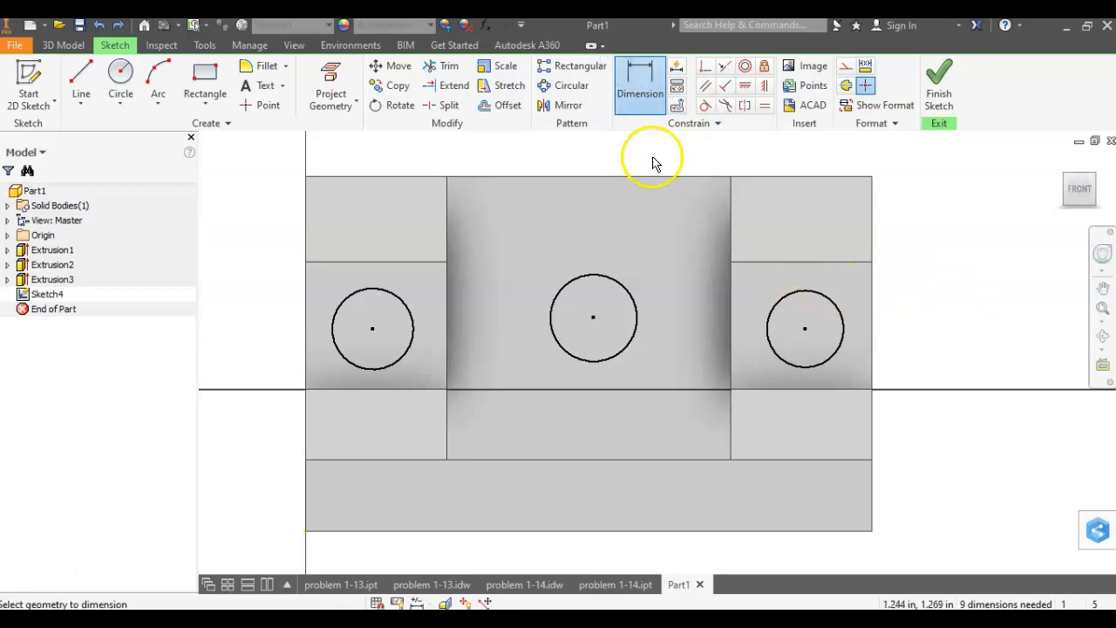
Dimension the right circle with the Diameter type at 0.2 in.
{"action": "left_click", "coordinate": [842, 316]}
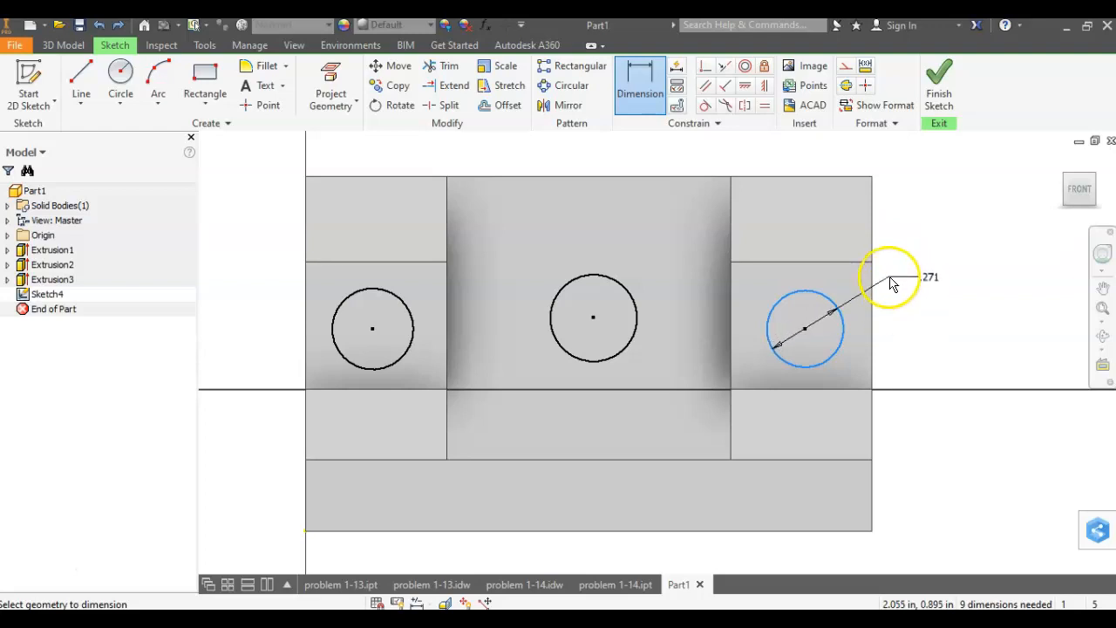
{"action": "right_click", "coordinate": [895, 281]}
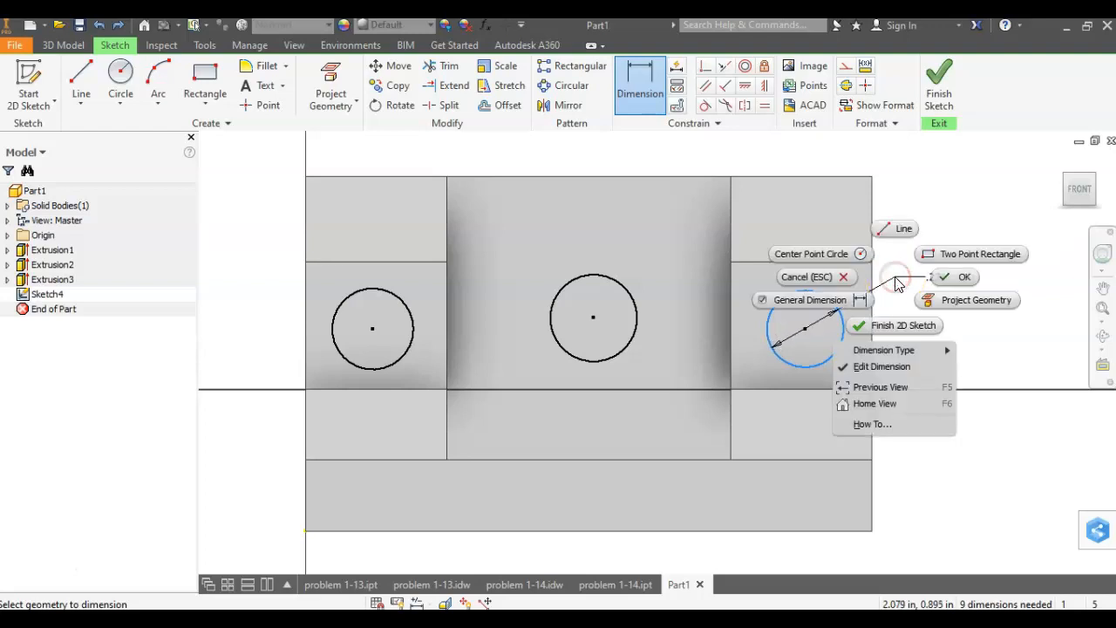
{"action": "left_click", "coordinate": [907, 349]}
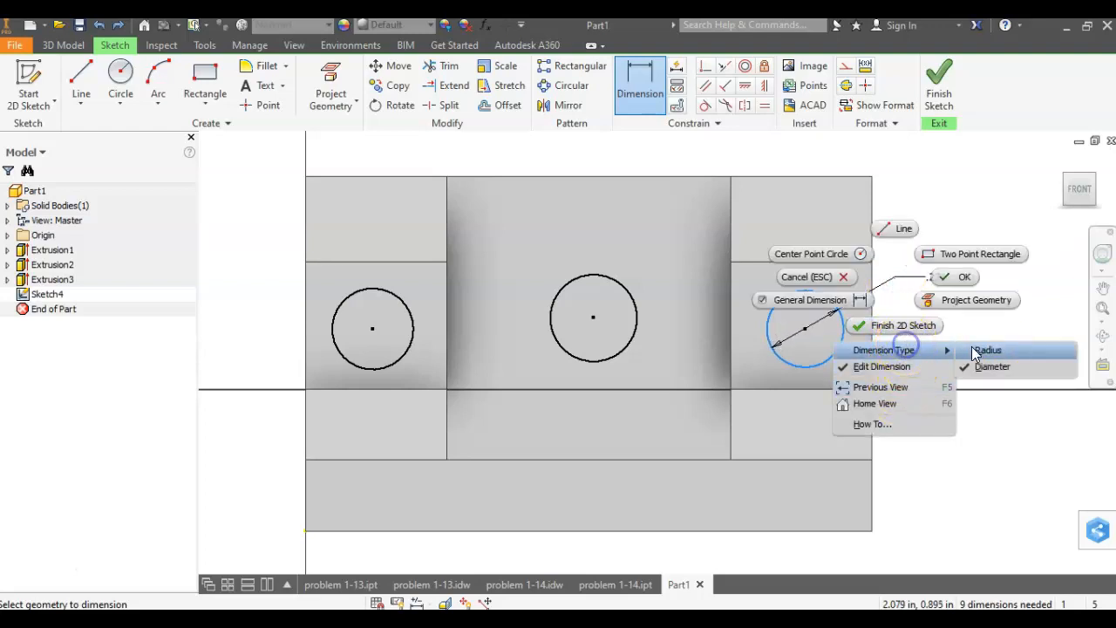
{"action": "left_click", "coordinate": [998, 368]}
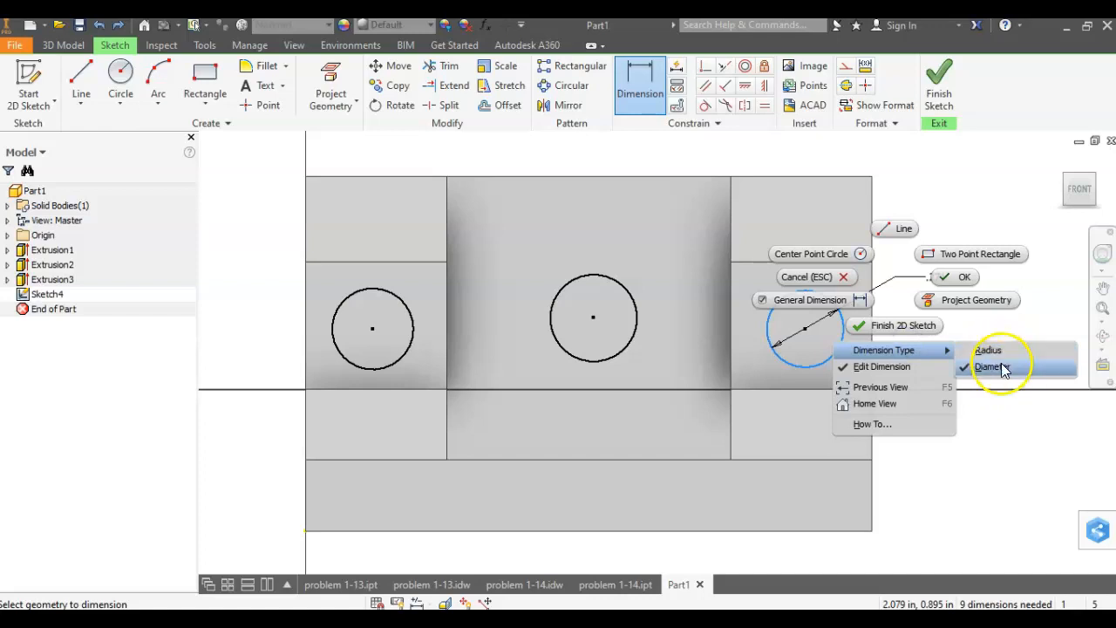
{"action": "left_click", "coordinate": [918, 255]}
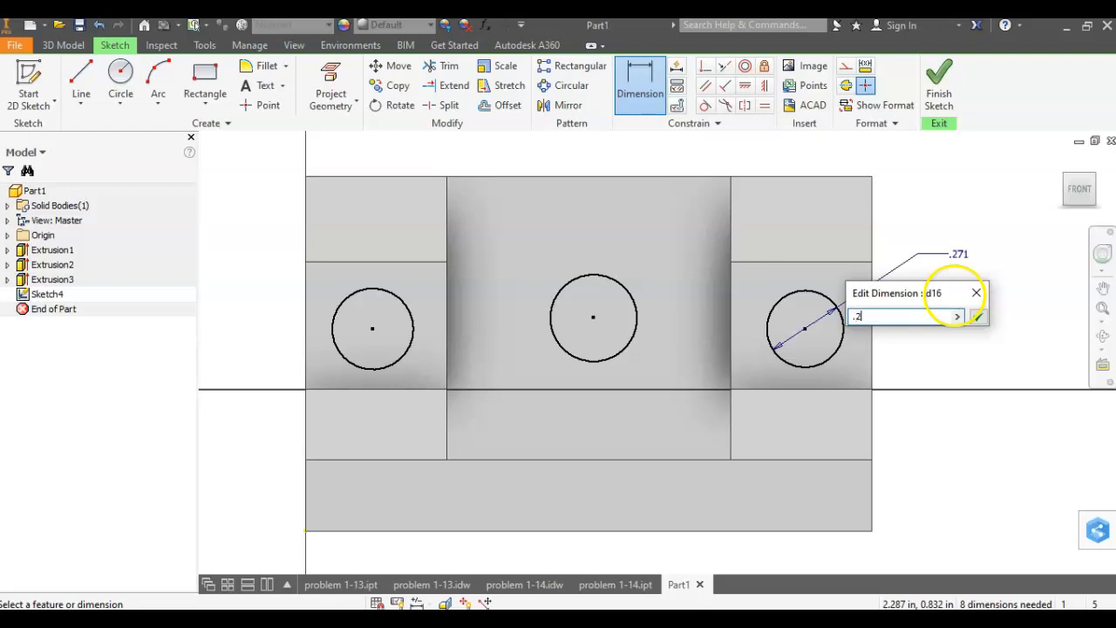
{"action": "key", "text": "Return"}
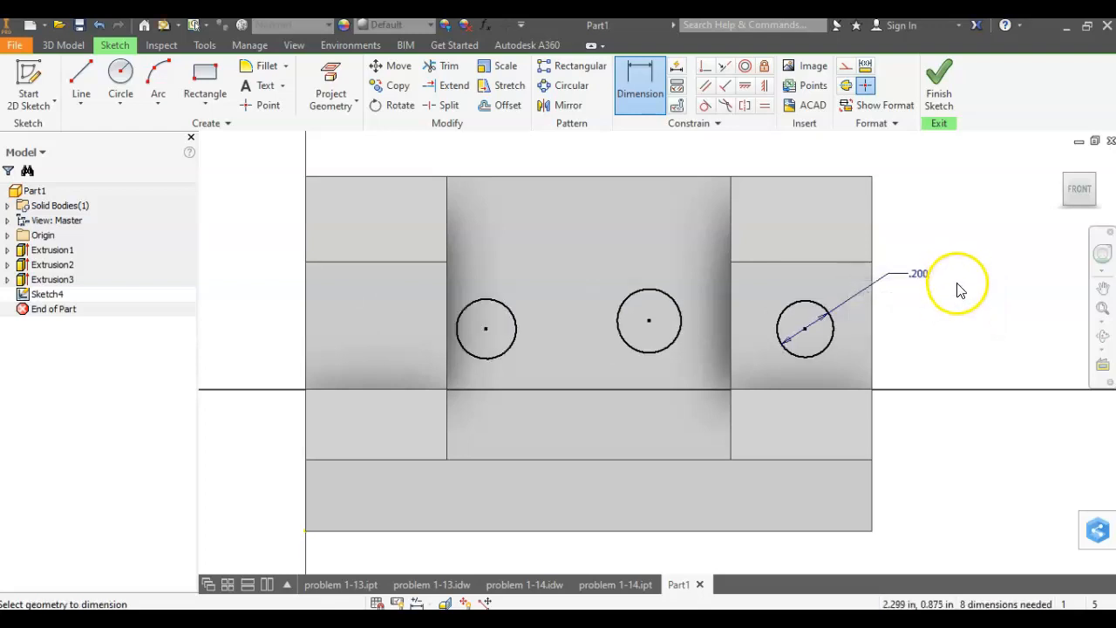
{"action": "key", "text": "Escape"}
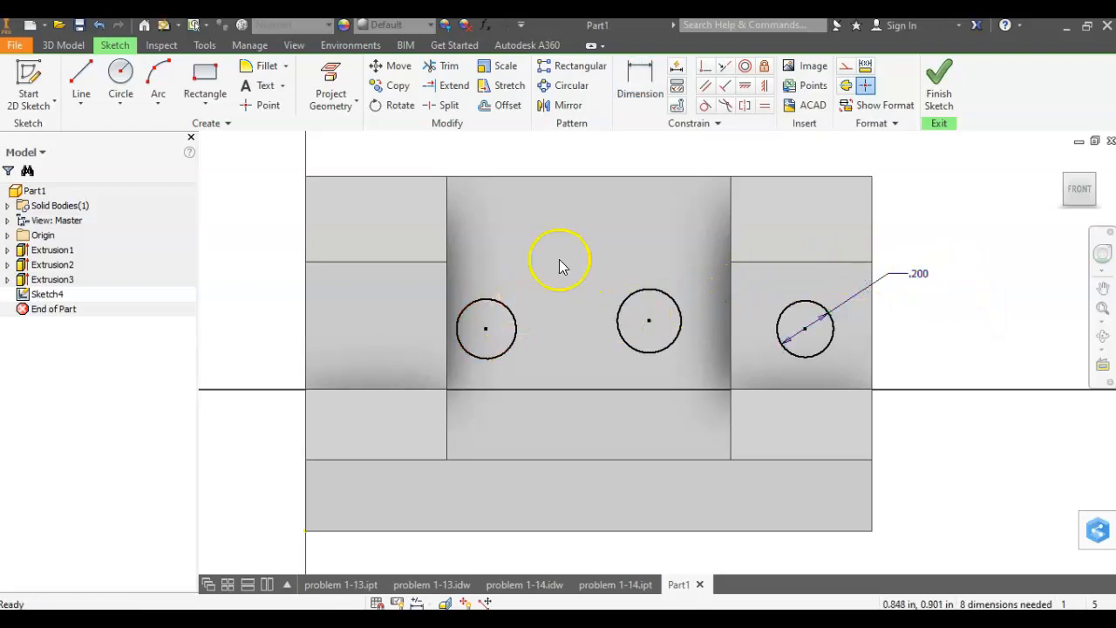
Dimension the leftmost circle's diameter at 0.2 in.
{"action": "left_click", "coordinate": [640, 87]}
{"action": "left_click", "coordinate": [502, 308]}
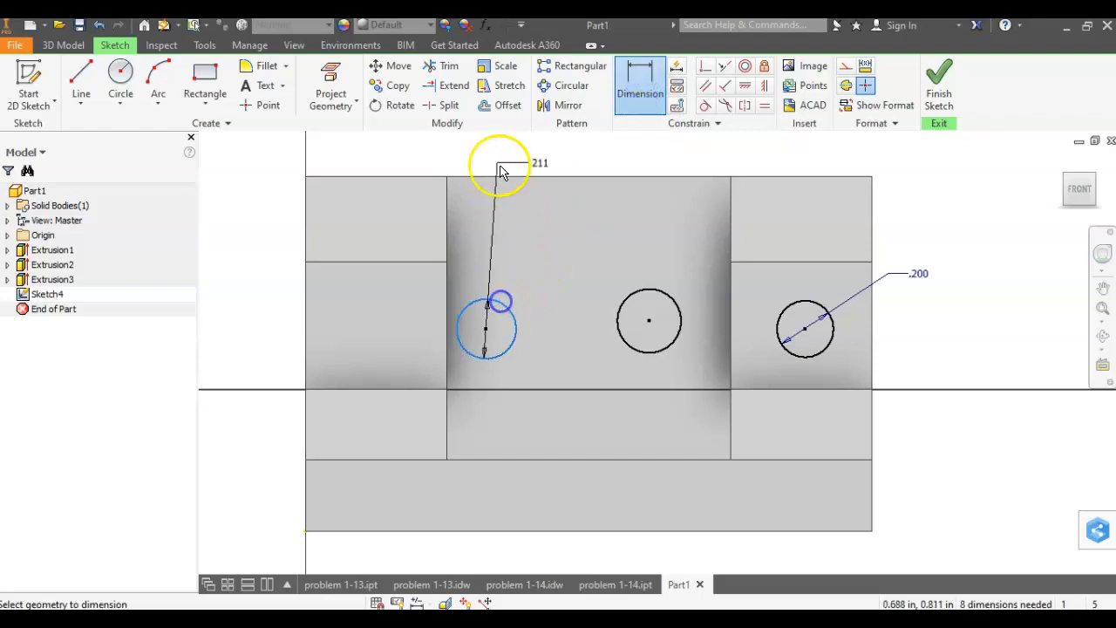
{"action": "left_click", "coordinate": [271, 177]}
{"action": "type", "text": ".2"}
{"action": "key", "text": "Return"}
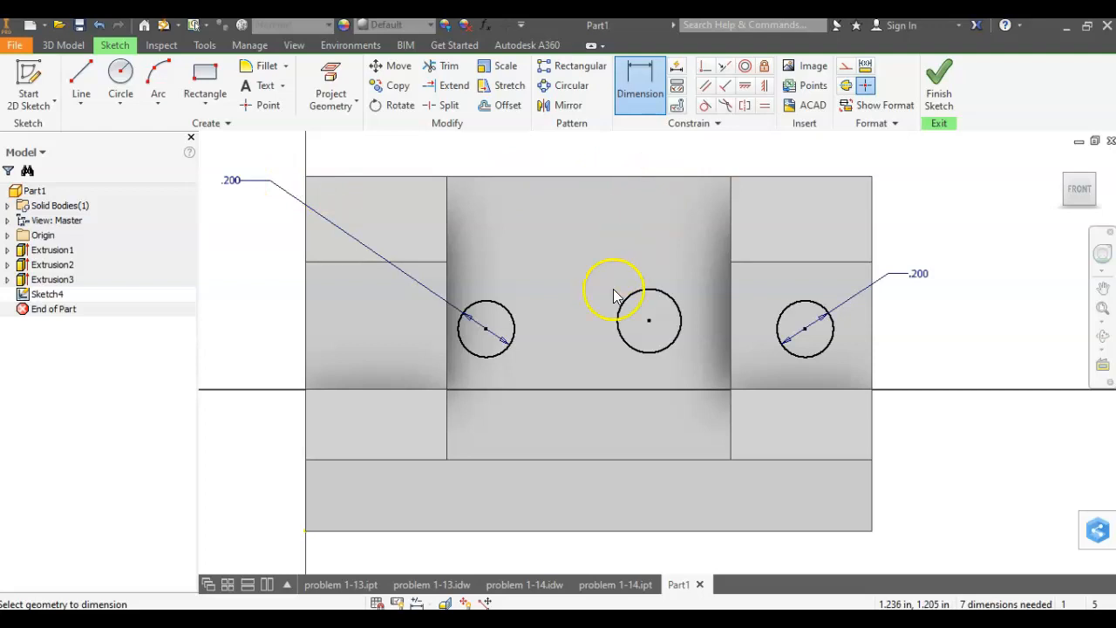
Check the round slot's diameter in the front view of problem 1-13.idw and return to Part1.
{"action": "left_click", "coordinate": [420, 584]}
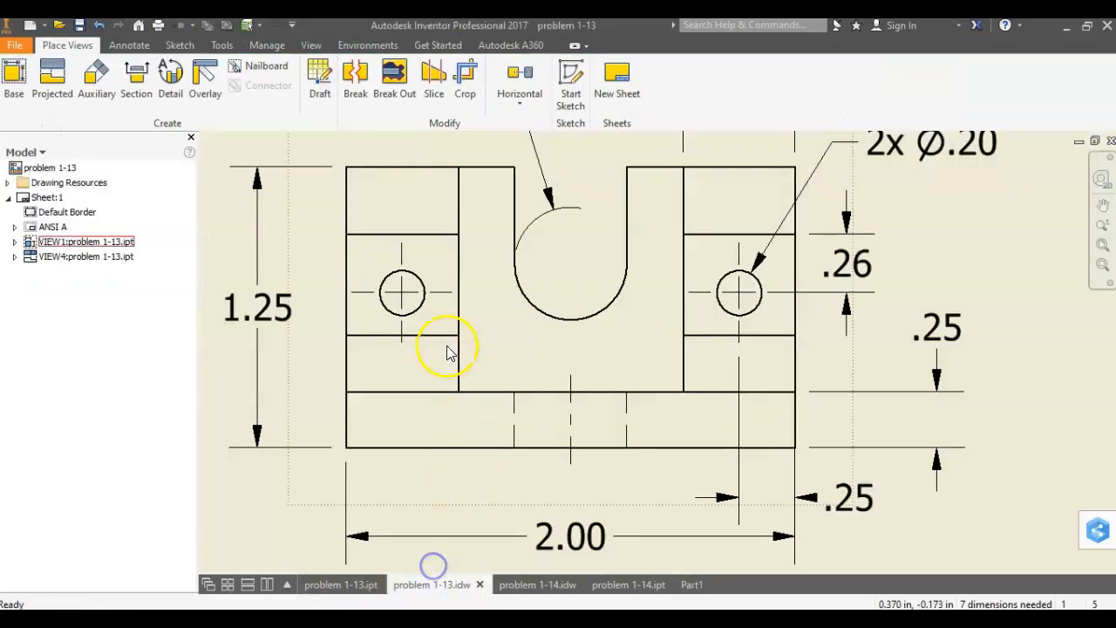
{"action": "scroll", "coordinate": [550, 384], "scroll_direction": "down", "scroll_amount": 3}
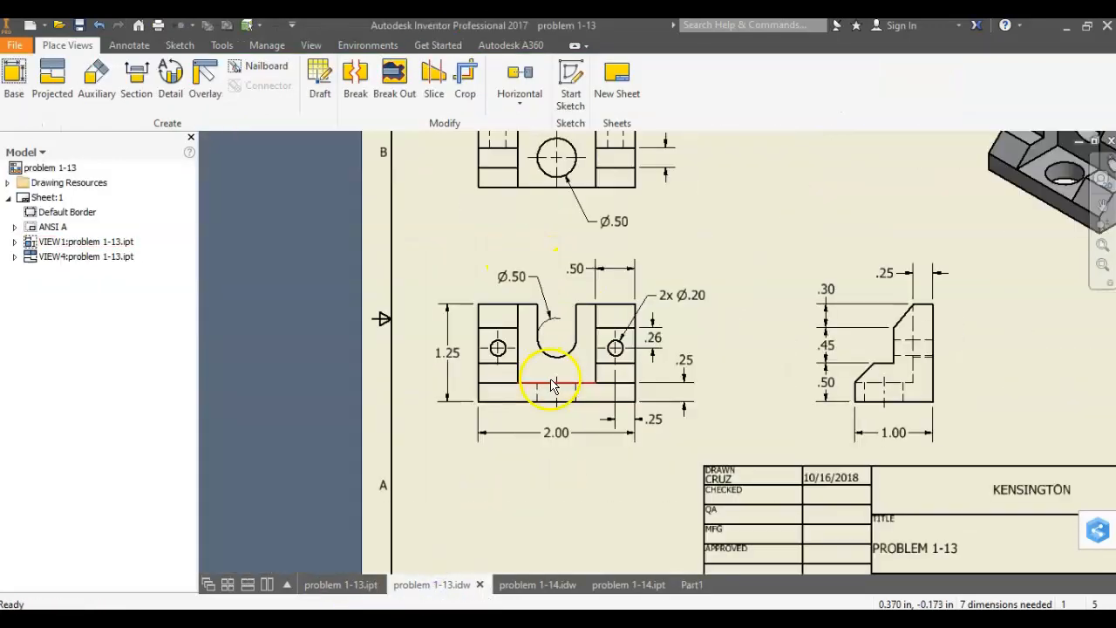
{"action": "scroll", "coordinate": [551, 381], "scroll_direction": "up", "scroll_amount": 2}
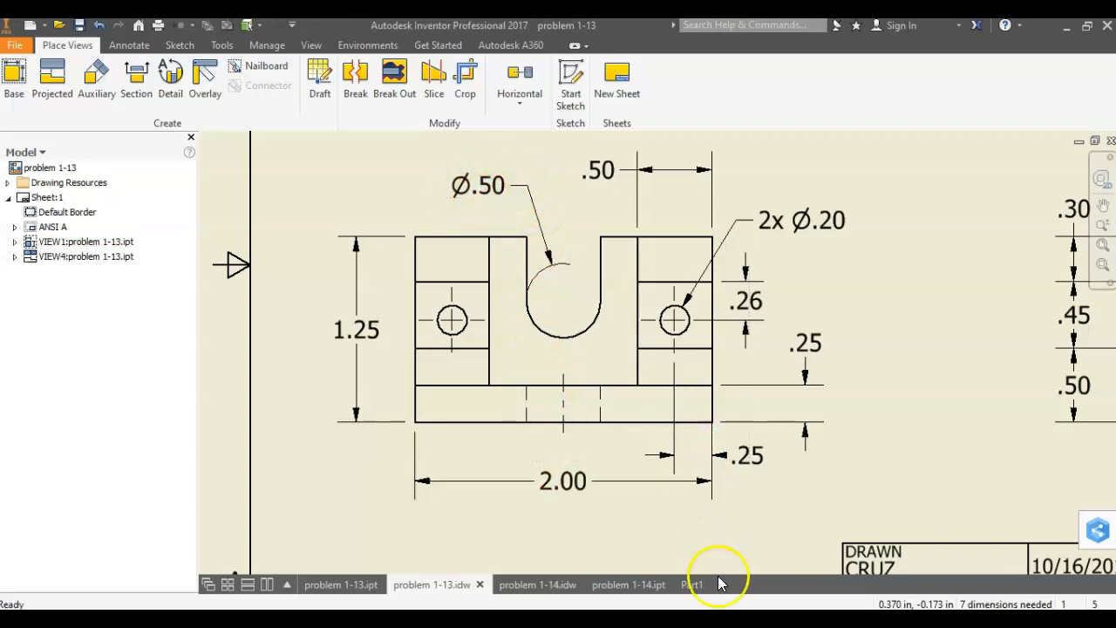
{"action": "left_click", "coordinate": [693, 586]}
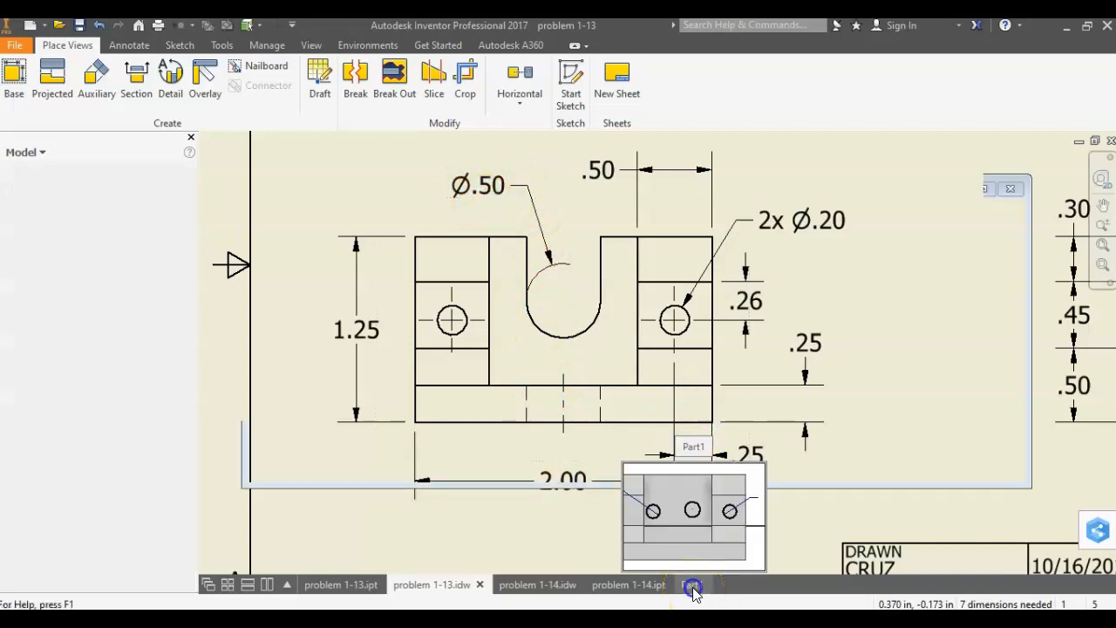
Dimension the middle circle's diameter at 0.5 in.
{"action": "left_click", "coordinate": [652, 100]}
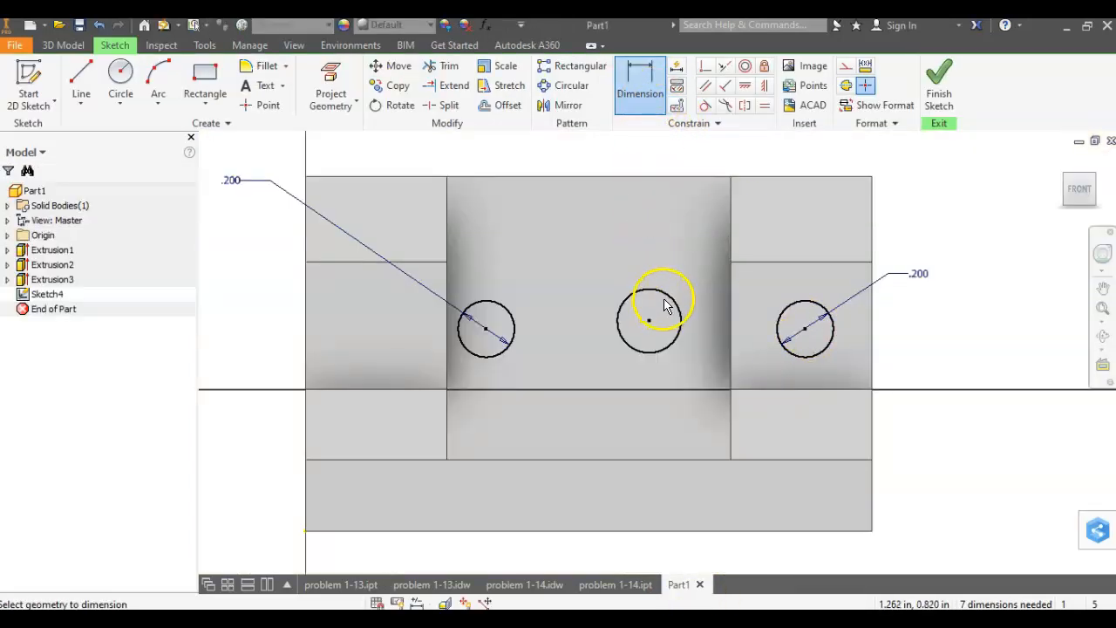
{"action": "left_click", "coordinate": [669, 237]}
{"action": "type", "text": ".5"}
{"action": "key", "text": "Return"}
{"action": "middle_click_drag", "start_coordinate": [669, 237], "coordinate": [655, 291]}
{"action": "left_click", "coordinate": [652, 101]}
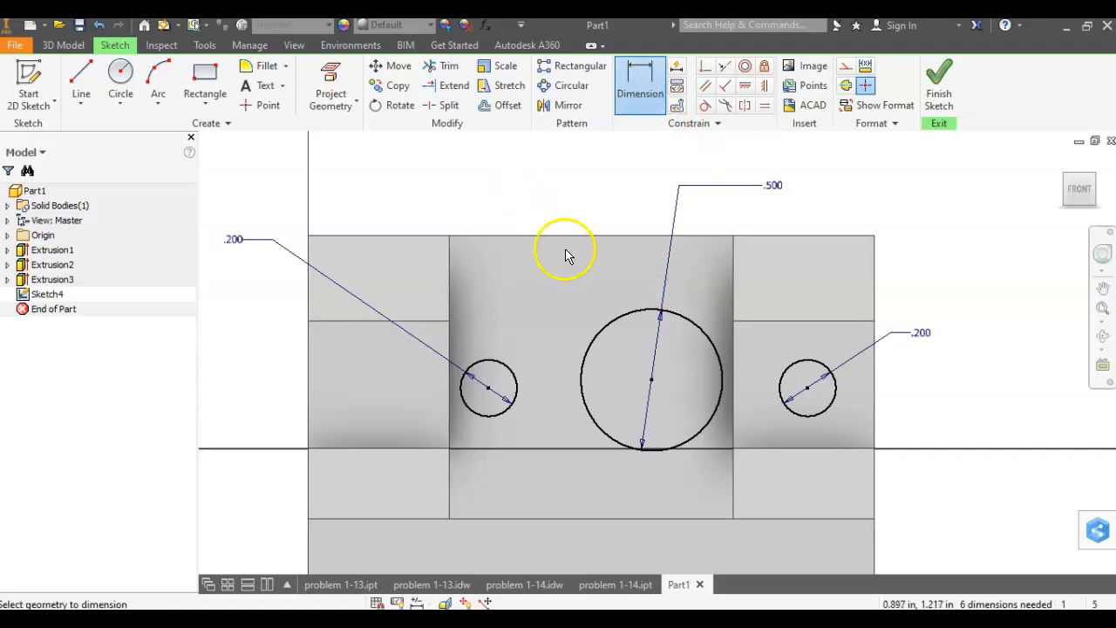
Dimension the right small circle's centre 0.26 in below the horizontal edge above it.
{"action": "left_click", "coordinate": [810, 389]}
{"action": "left_click", "coordinate": [819, 322]}
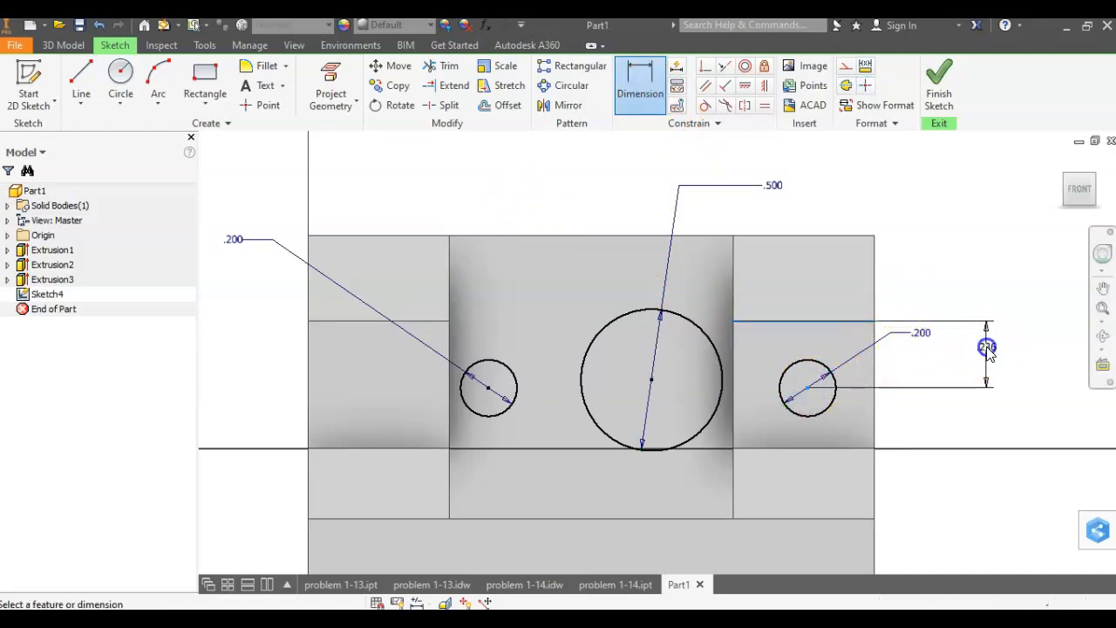
{"action": "left_click", "coordinate": [987, 346]}
{"action": "type", "text": ".26"}
{"action": "key", "text": "Return"}
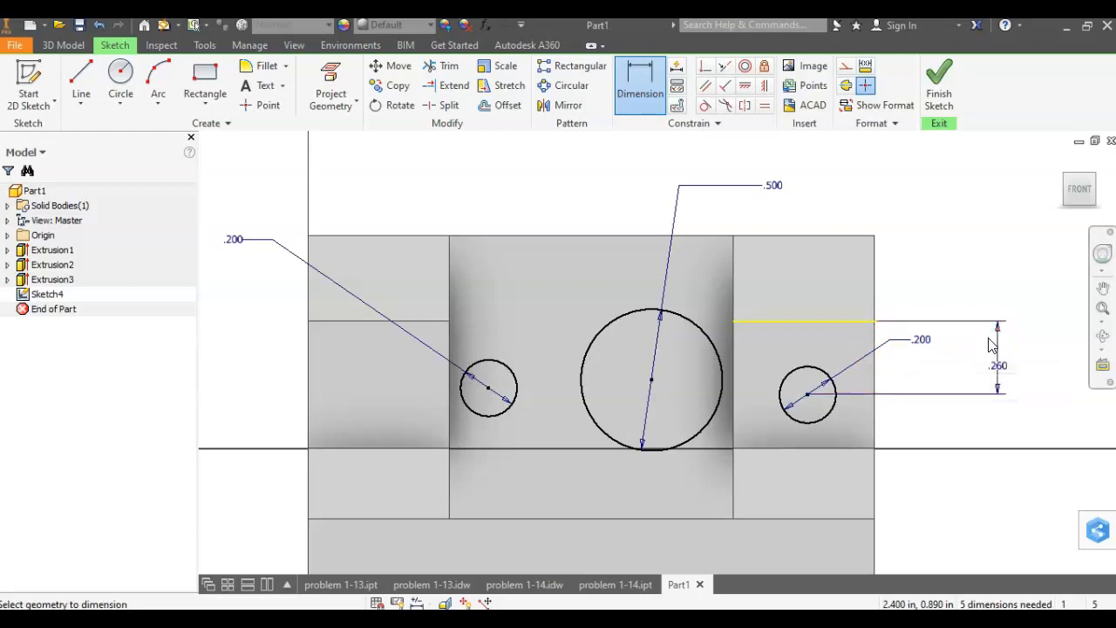
{"action": "left_click", "coordinate": [807, 404]}
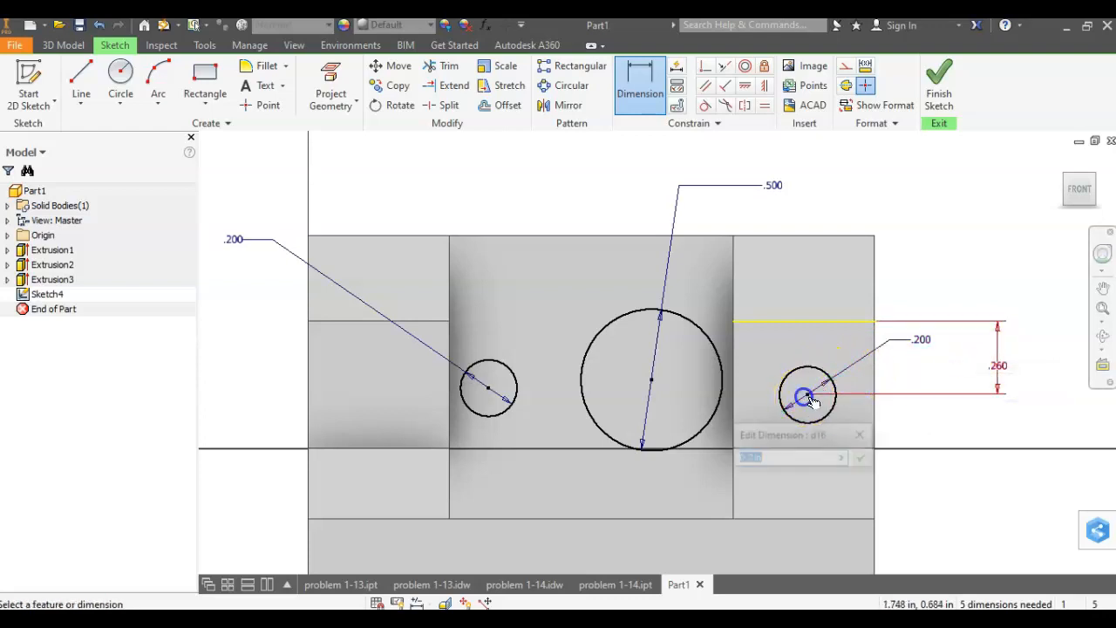
{"action": "left_click", "coordinate": [870, 432]}
{"action": "left_click", "coordinate": [807, 394]}
{"action": "left_click", "coordinate": [873, 429]}
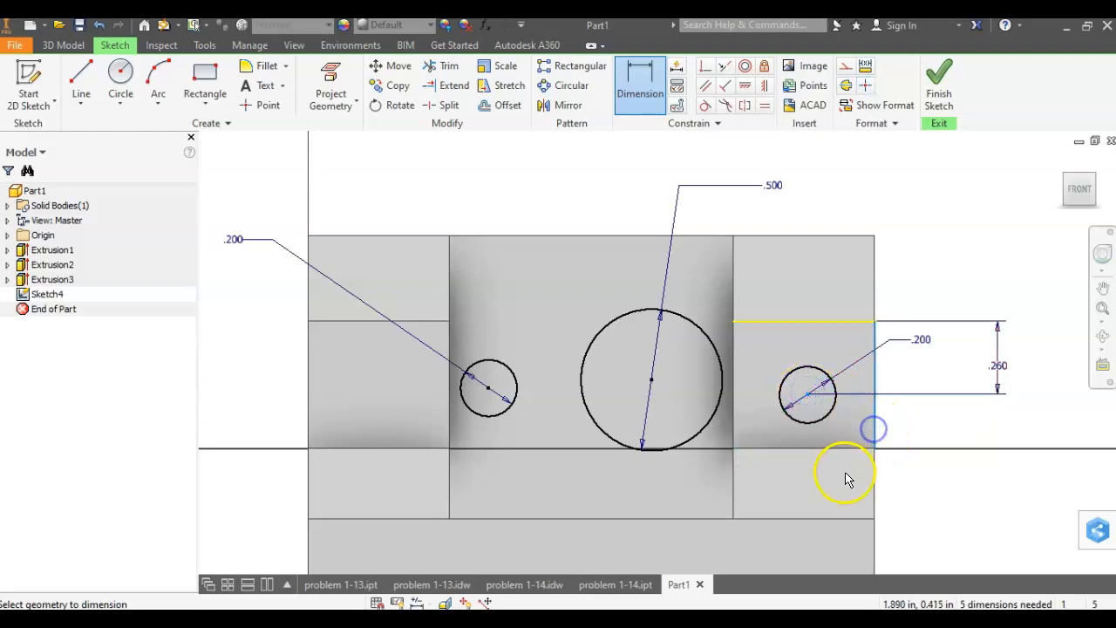
{"action": "left_click", "coordinate": [808, 393]}
{"action": "left_click", "coordinate": [829, 468]}
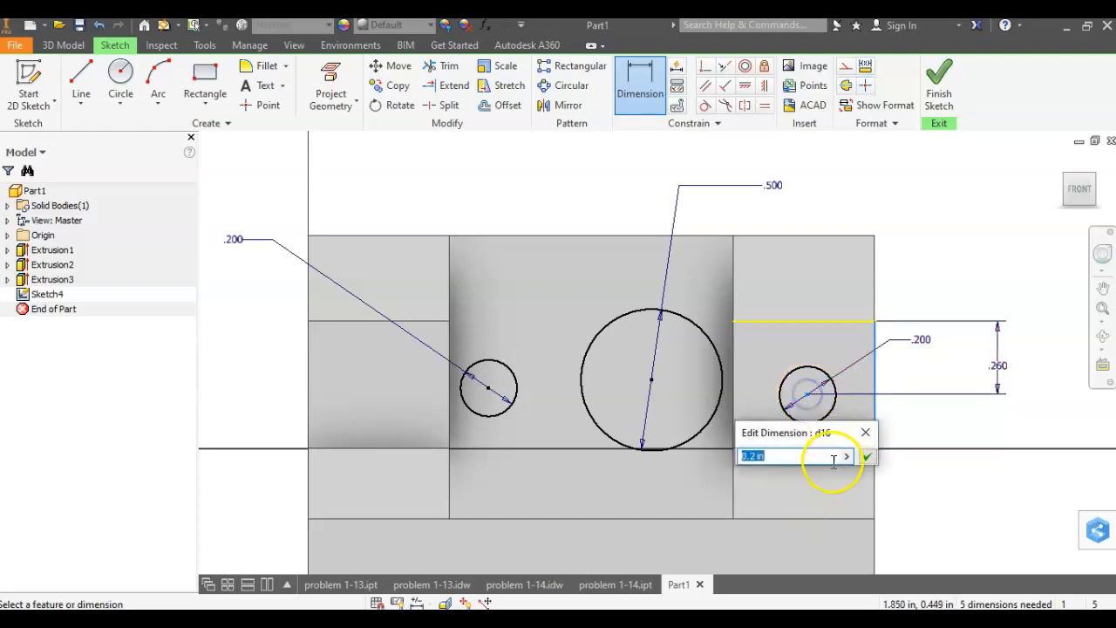
{"action": "left_click", "coordinate": [866, 429]}
{"action": "key", "text": "Escape"}
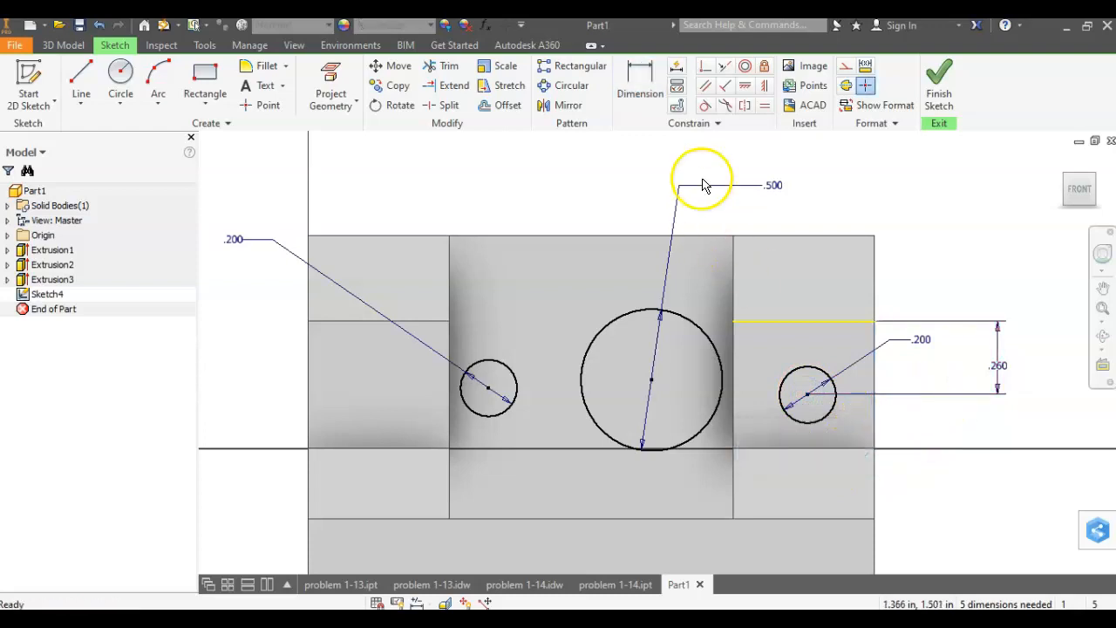
Dimension the right small circle's centre 0.25 in from the part's right edge.
{"action": "left_click", "coordinate": [648, 90]}
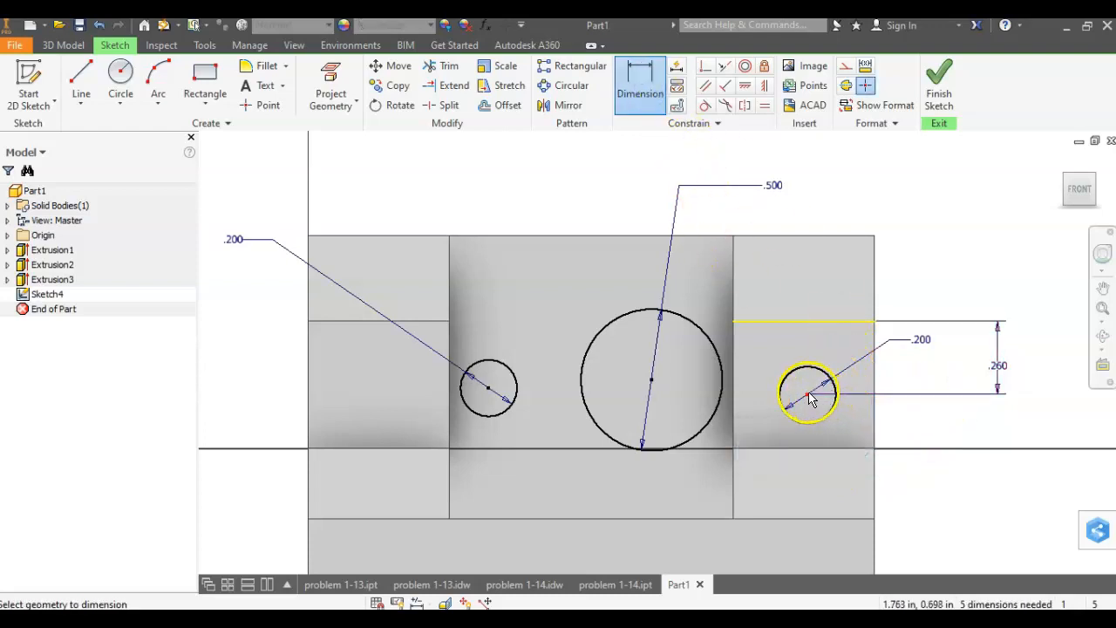
{"action": "left_click", "coordinate": [874, 423]}
{"action": "left_click", "coordinate": [856, 434]}
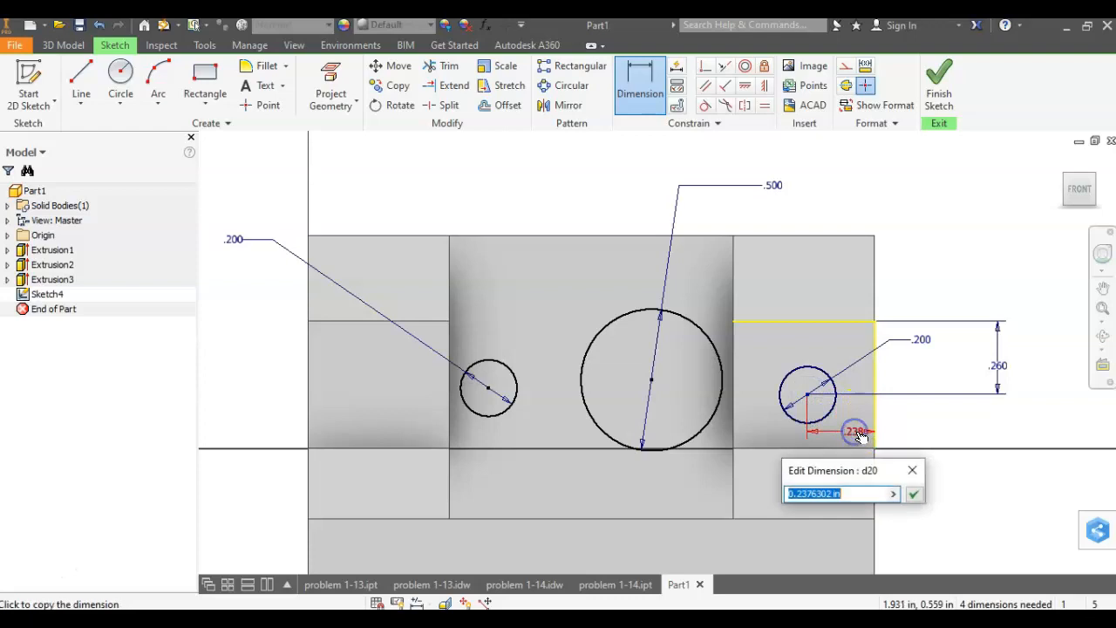
{"action": "key", "text": "Return"}
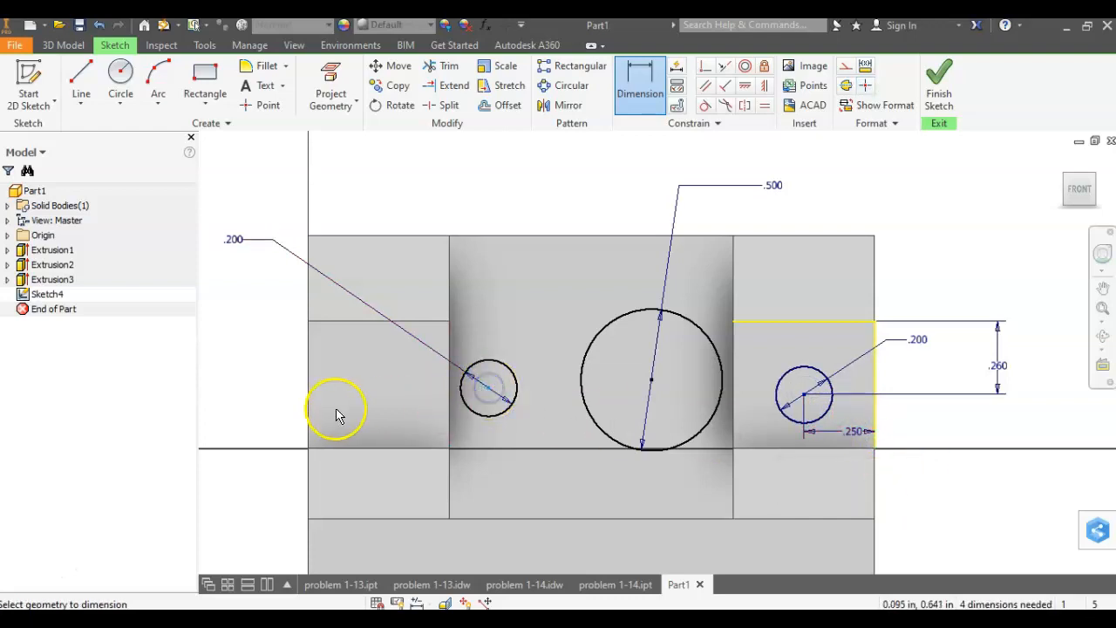
Dimension the left small circle's centre 0.25 in from the part's left edge.
{"action": "left_click", "coordinate": [309, 432]}
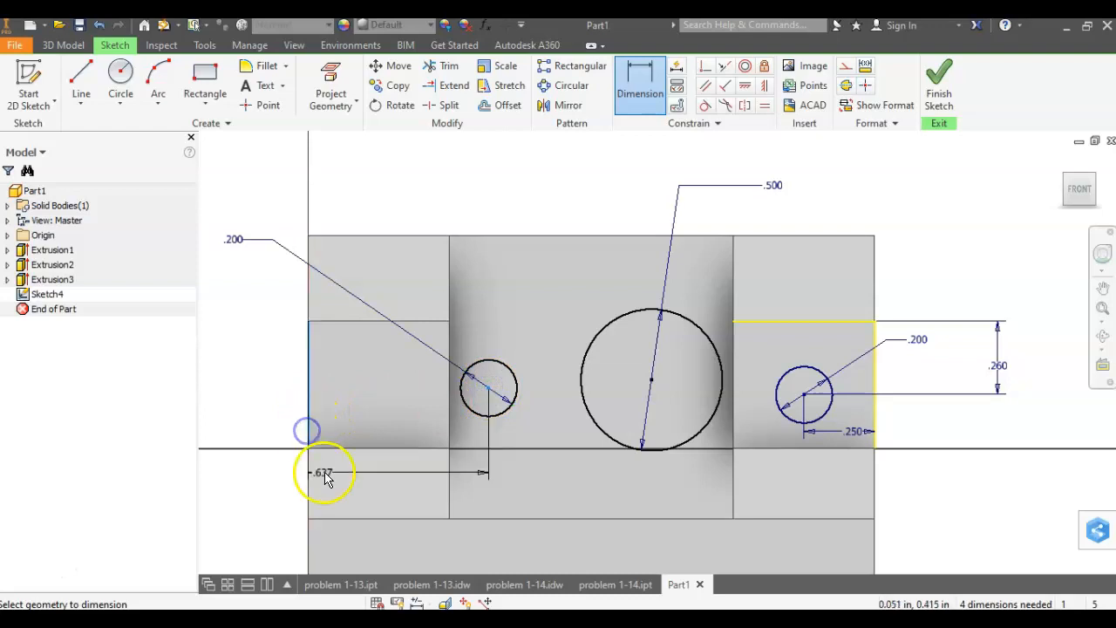
{"action": "left_click", "coordinate": [350, 485]}
{"action": "type", "text": ".2"}
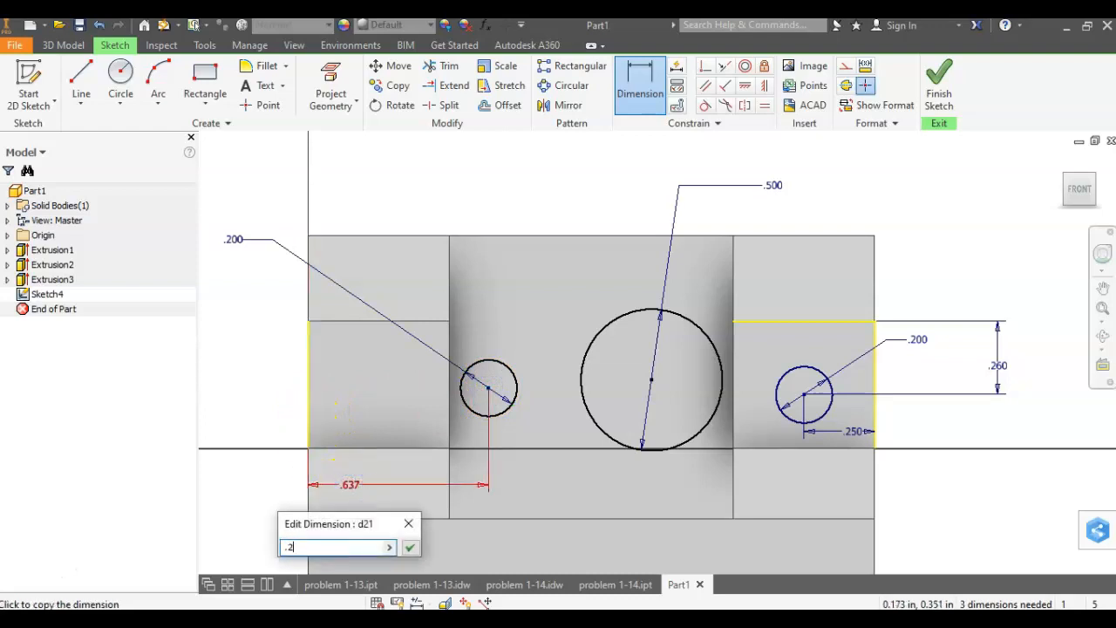
{"action": "type", "text": "5"}
{"action": "key", "text": "Return"}
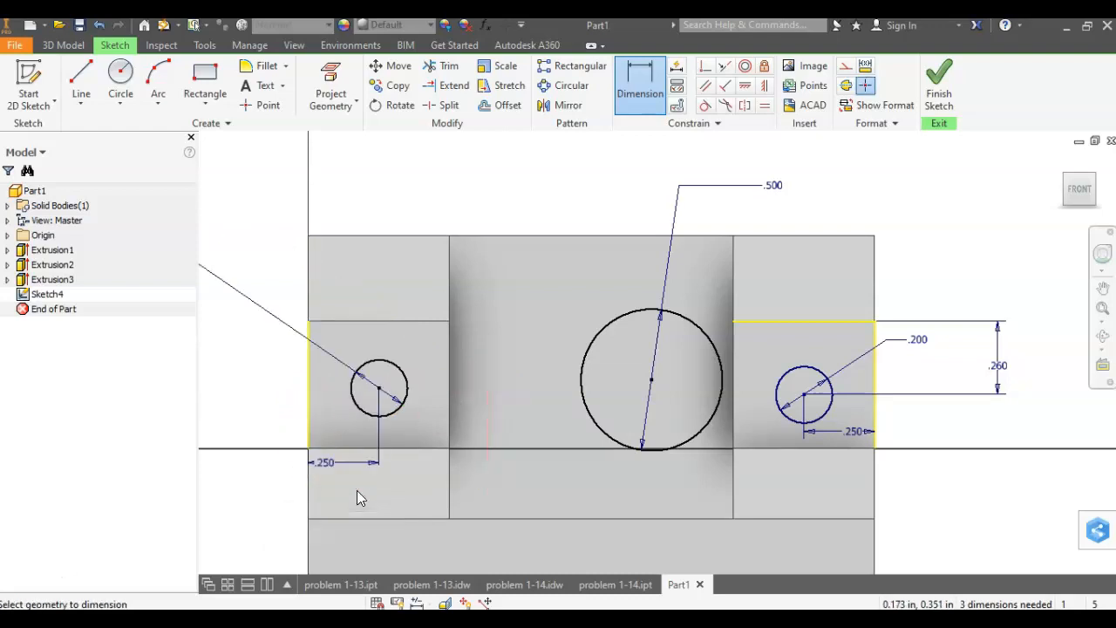
Dimension the left small circle's centre 0.26 in below the horizontal edge above it.
{"action": "left_click", "coordinate": [379, 389]}
{"action": "left_click", "coordinate": [354, 337]}
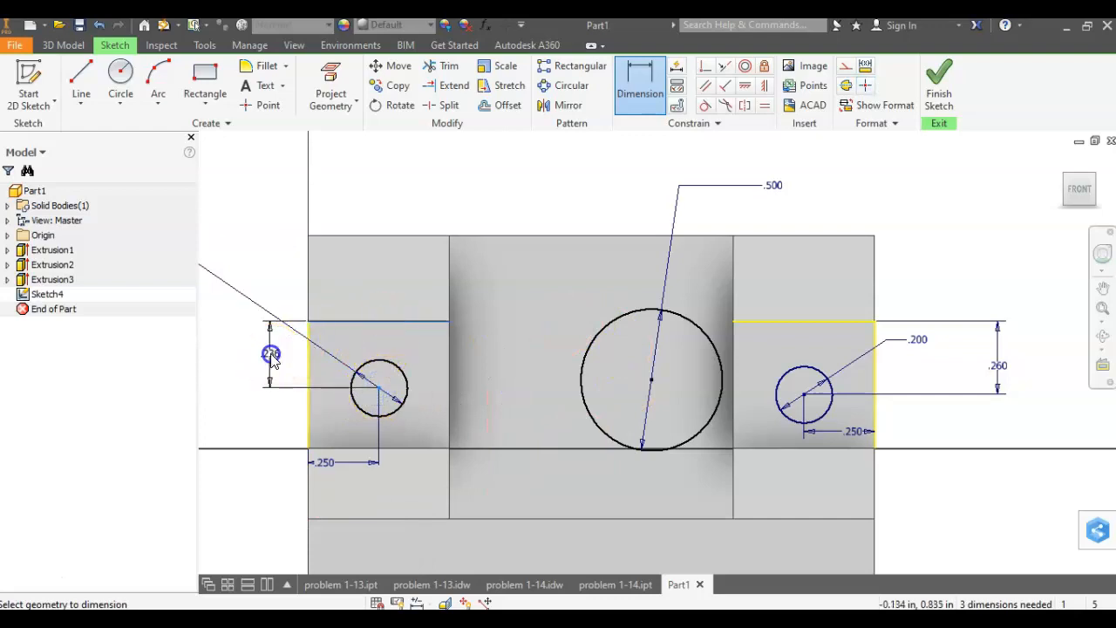
{"action": "left_click", "coordinate": [277, 353]}
{"action": "type", "text": ".26"}
{"action": "key", "text": "Return"}
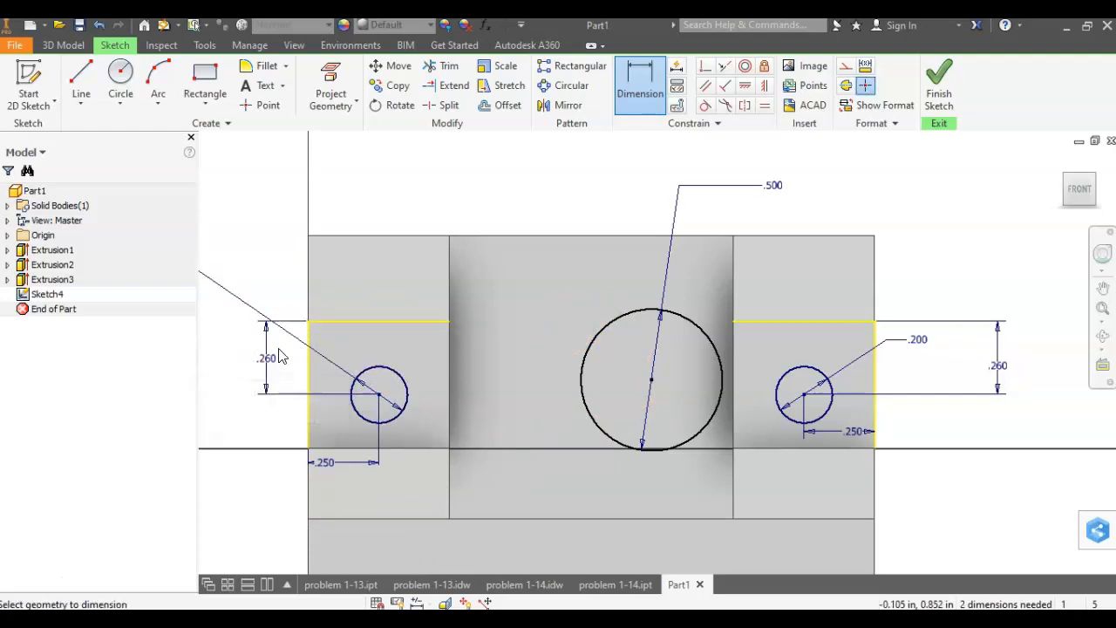
Check the round slot's horizontal position in the front view of problem 1-13.idw and return to Part1.
{"action": "middle_click_drag", "start_coordinate": [428, 212], "coordinate": [436, 220]}
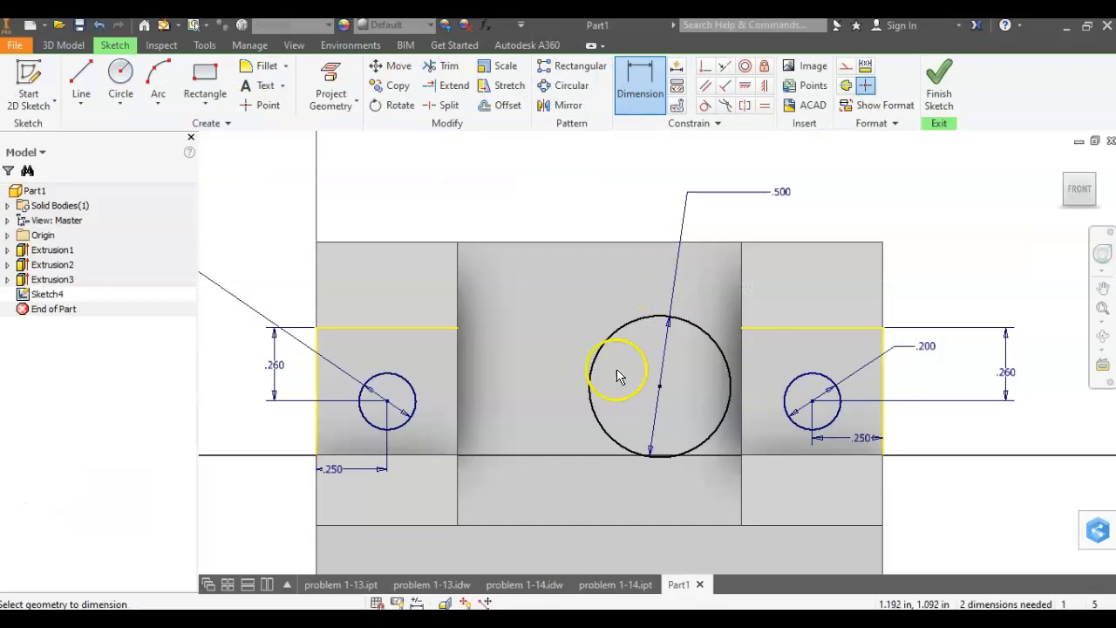
{"action": "left_click", "coordinate": [430, 584]}
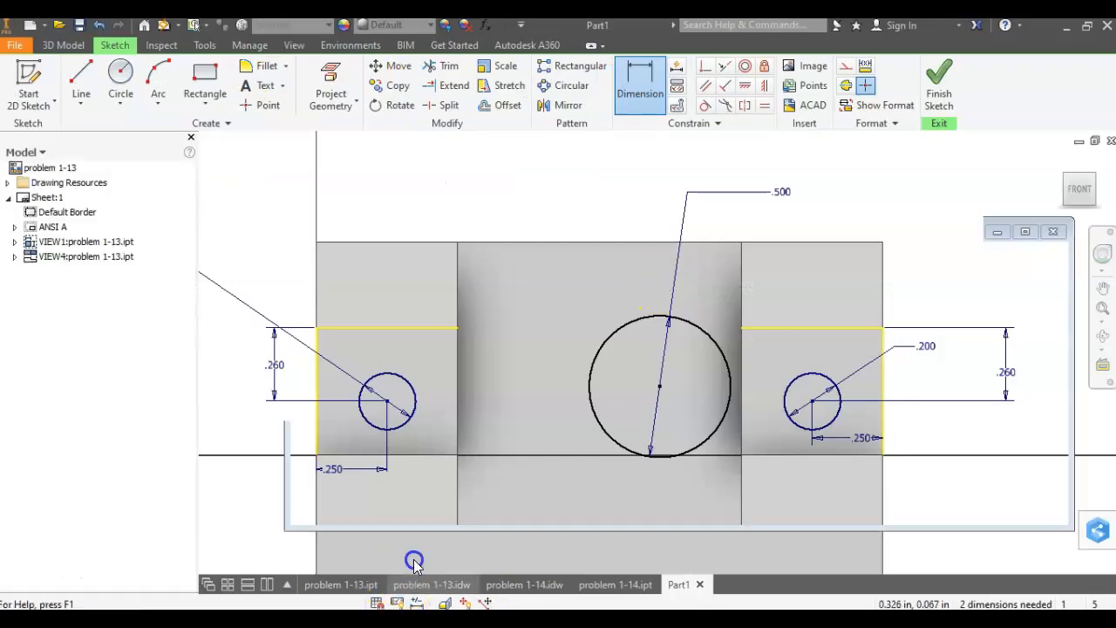
{"action": "middle_click_drag", "start_coordinate": [541, 237], "coordinate": [549, 291]}
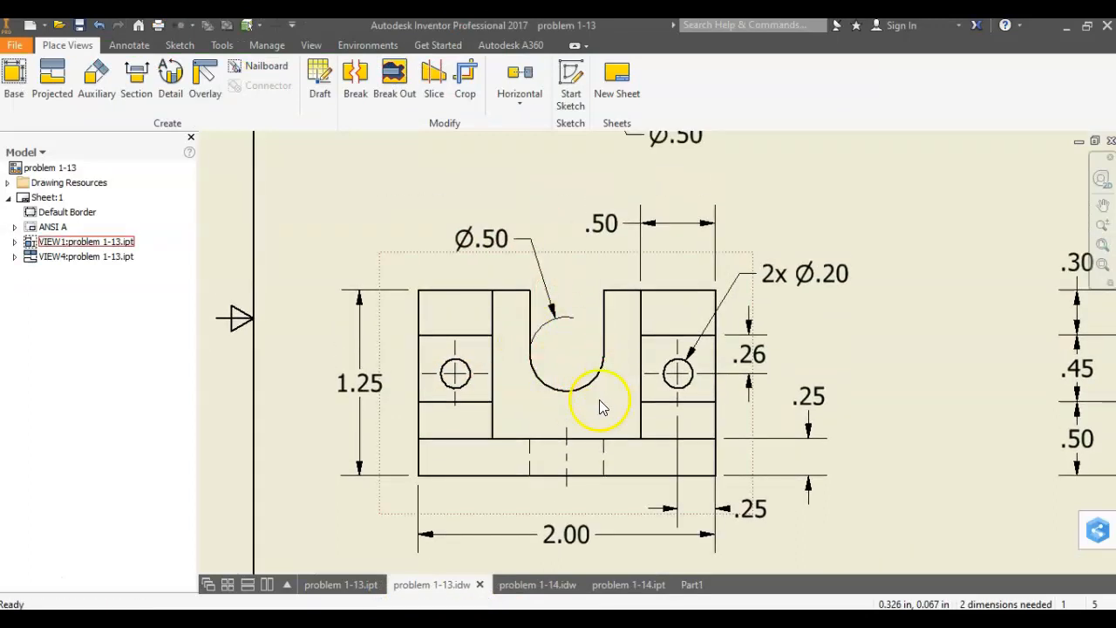
{"action": "left_click", "coordinate": [691, 584]}
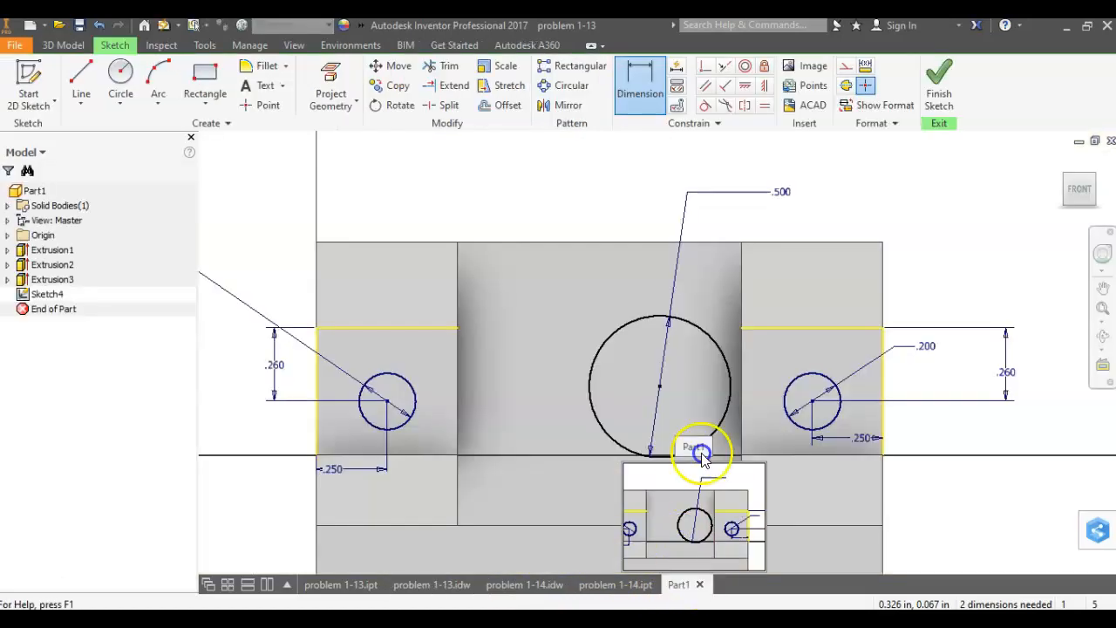
Dimension the middle circle's centre 1 in from the part's right edge.
{"action": "left_click", "coordinate": [659, 387]}
{"action": "left_click", "coordinate": [884, 277]}
{"action": "left_click", "coordinate": [766, 153]}
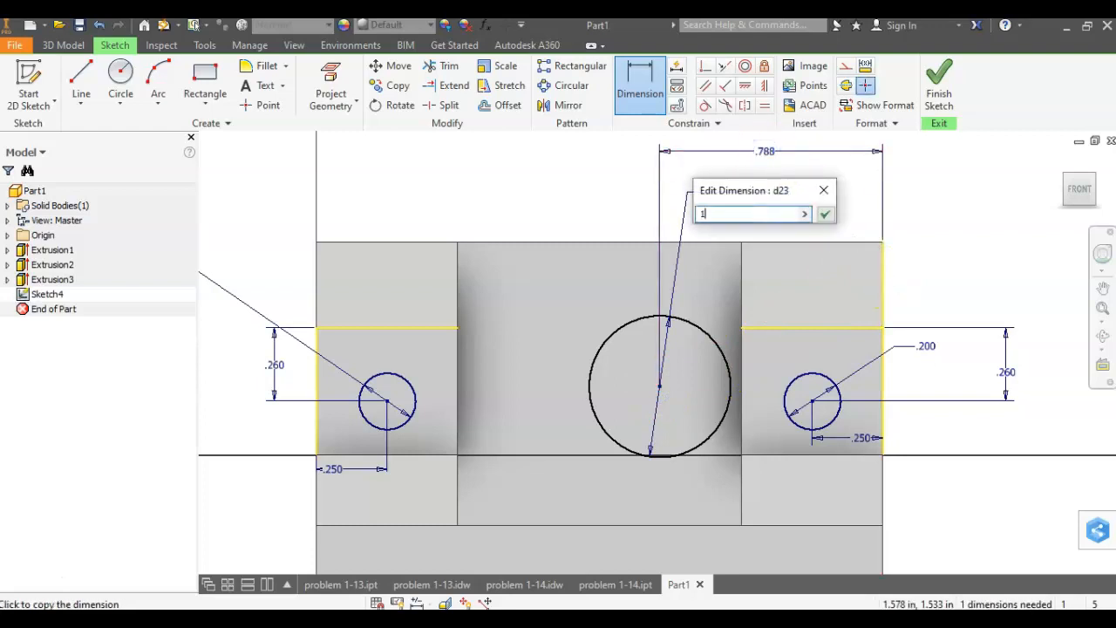
{"action": "key", "text": "Return"}
Examine the problem 1-13.idw drawing for a dimension locating the round slot's centre vertically.
{"action": "key", "text": "alt+Tab"}
{"action": "key", "text": "alt+Tab"}
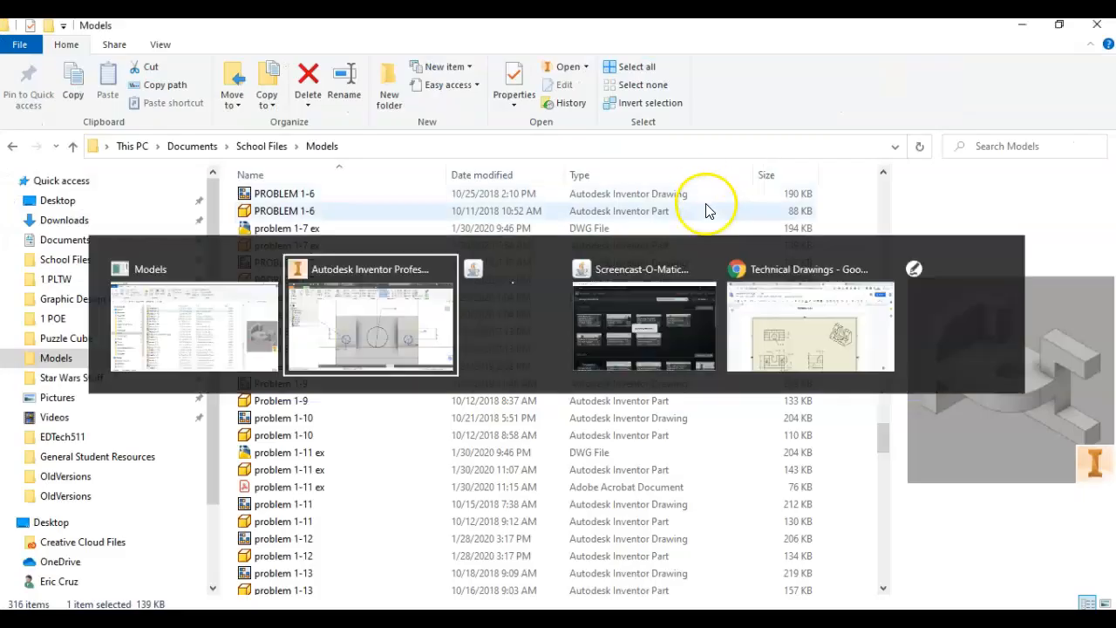
{"action": "left_click", "coordinate": [428, 583]}
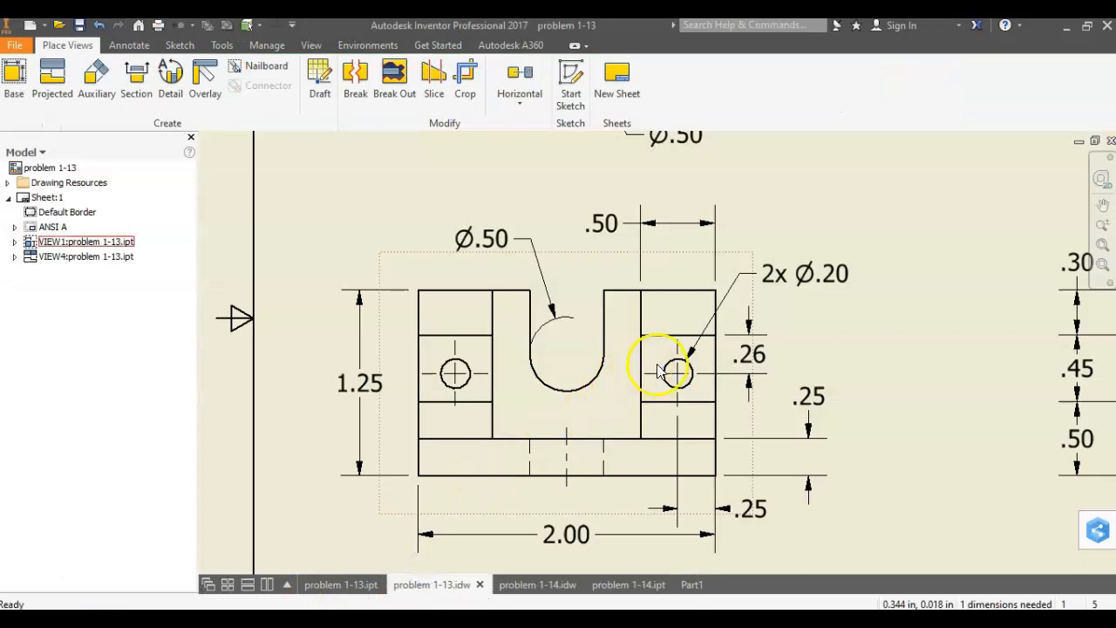
{"action": "scroll", "coordinate": [680, 371], "scroll_direction": "up", "scroll_amount": 2}
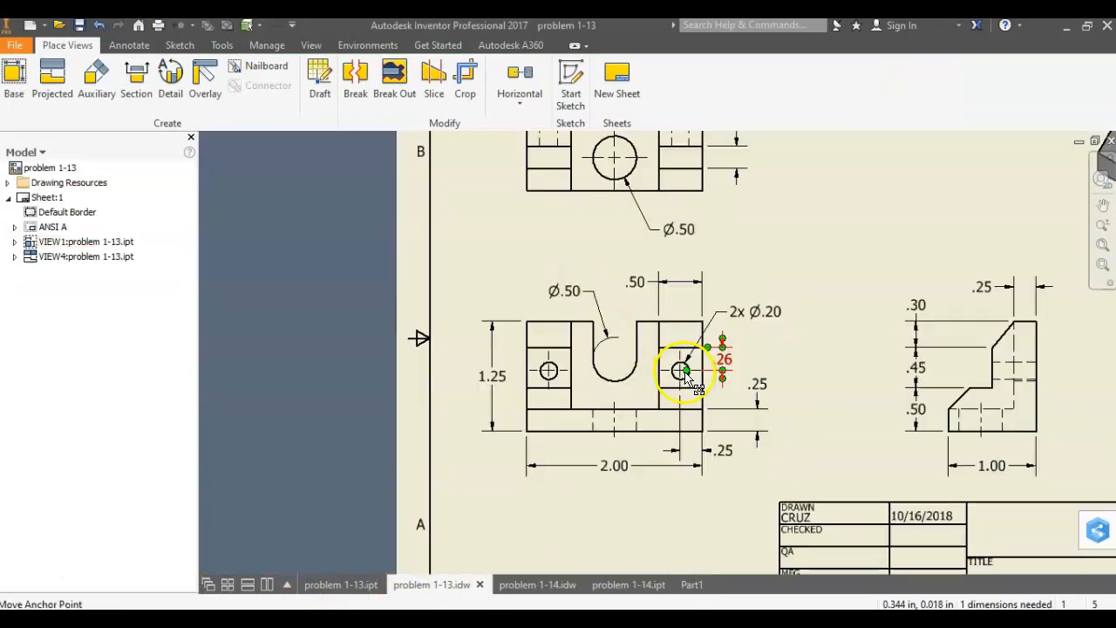
{"action": "mouse_move", "coordinate": [661, 216]}
{"action": "middle_mouse_down"}
{"action": "mouse_move", "coordinate": [658, 313]}
{"action": "mouse_move", "coordinate": [660, 242]}
{"action": "middle_mouse_up"}
{"action": "scroll", "coordinate": [618, 384], "scroll_direction": "down", "scroll_amount": 3}
{"action": "middle_click_drag", "start_coordinate": [619, 383], "coordinate": [614, 307]}
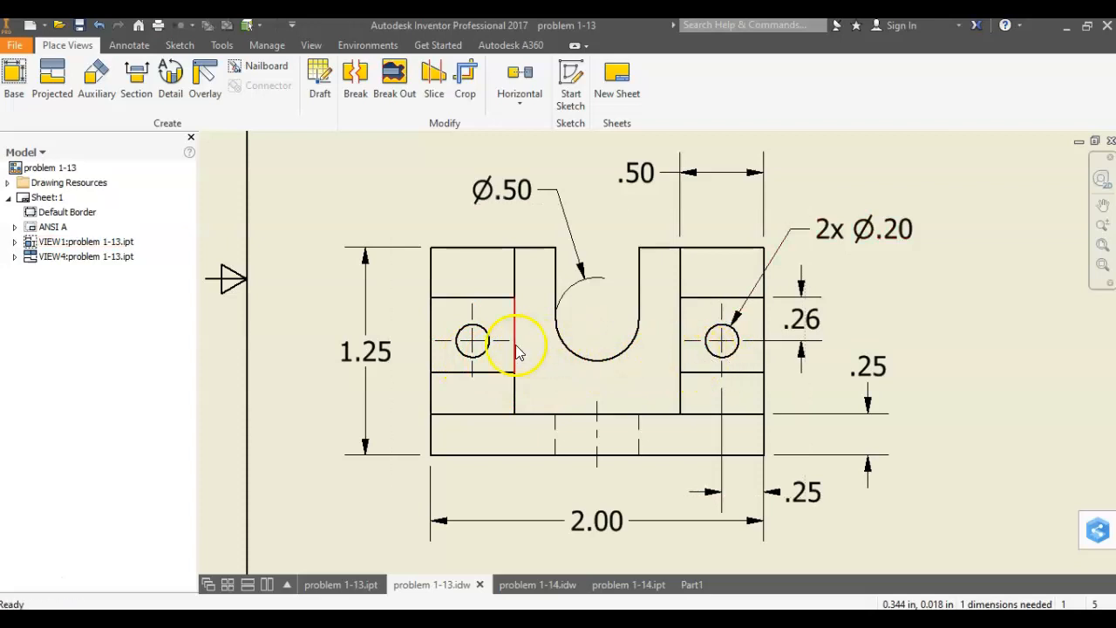
Open Sketch4 under Extrusion4 in problem 1-13.ipt for editing and examine how its slot is dimensioned.
{"action": "left_click", "coordinate": [342, 585]}
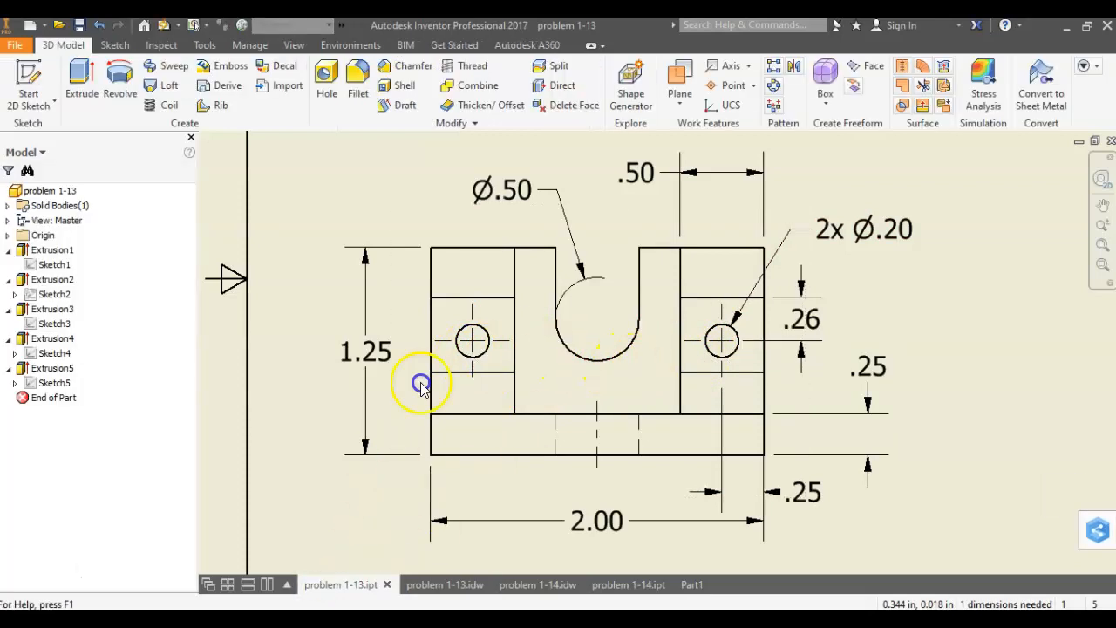
{"action": "left_click", "coordinate": [60, 356]}
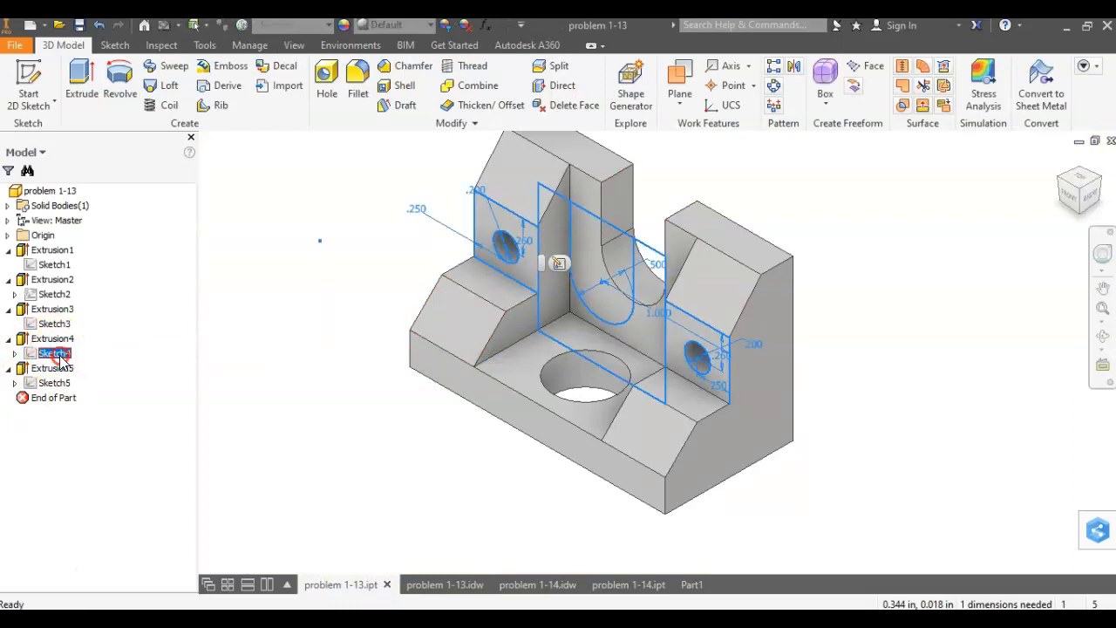
{"action": "right_click", "coordinate": [61, 358]}
{"action": "left_click", "coordinate": [149, 326]}
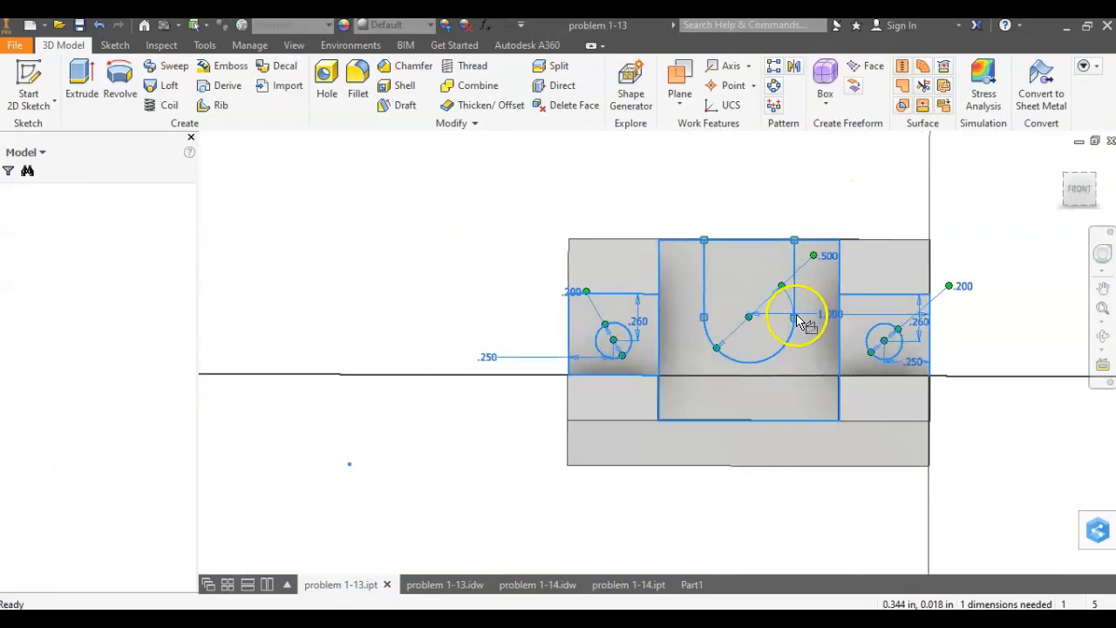
{"action": "scroll", "coordinate": [1031, 336], "scroll_direction": "down", "scroll_amount": 3}
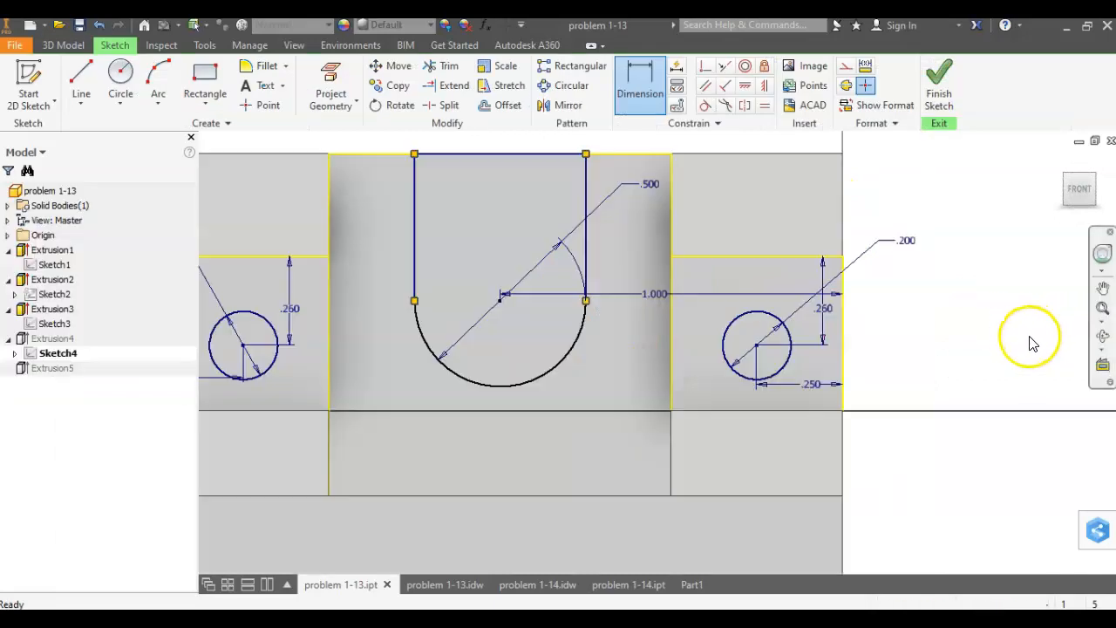
{"action": "mouse_move", "coordinate": [932, 325]}
{"action": "middle_mouse_down"}
{"action": "mouse_move", "coordinate": [1016, 338]}
{"action": "mouse_move", "coordinate": [1027, 353]}
{"action": "middle_mouse_up"}
{"action": "scroll", "coordinate": [1009, 347], "scroll_direction": "up", "scroll_amount": 3}
{"action": "scroll", "coordinate": [1007, 345], "scroll_direction": "down", "scroll_amount": 3}
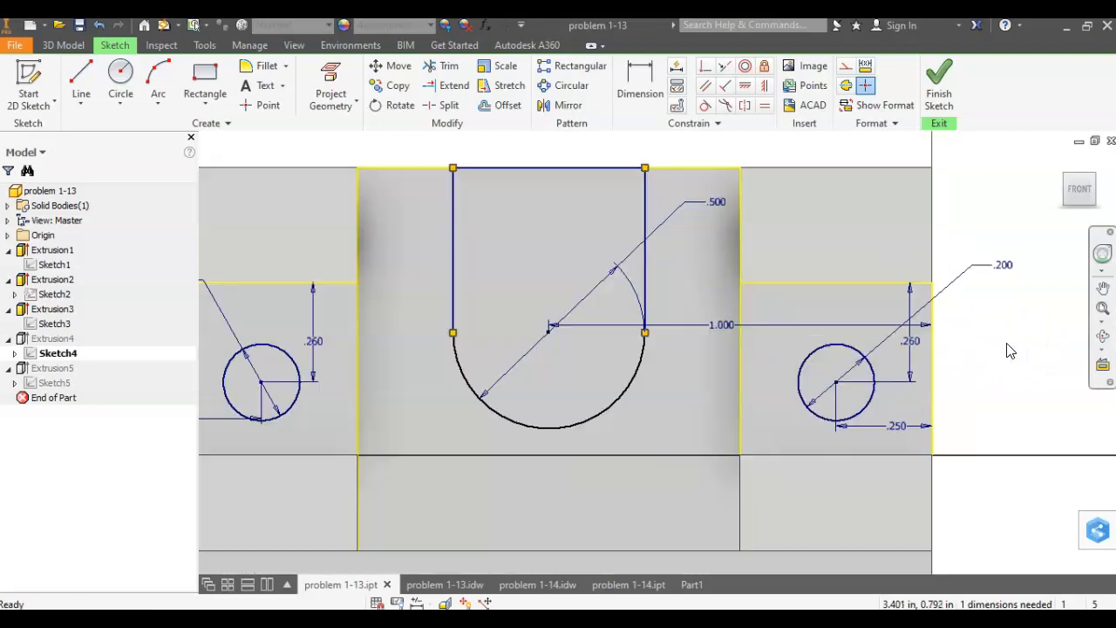
{"action": "scroll", "coordinate": [994, 353], "scroll_direction": "up", "scroll_amount": 3}
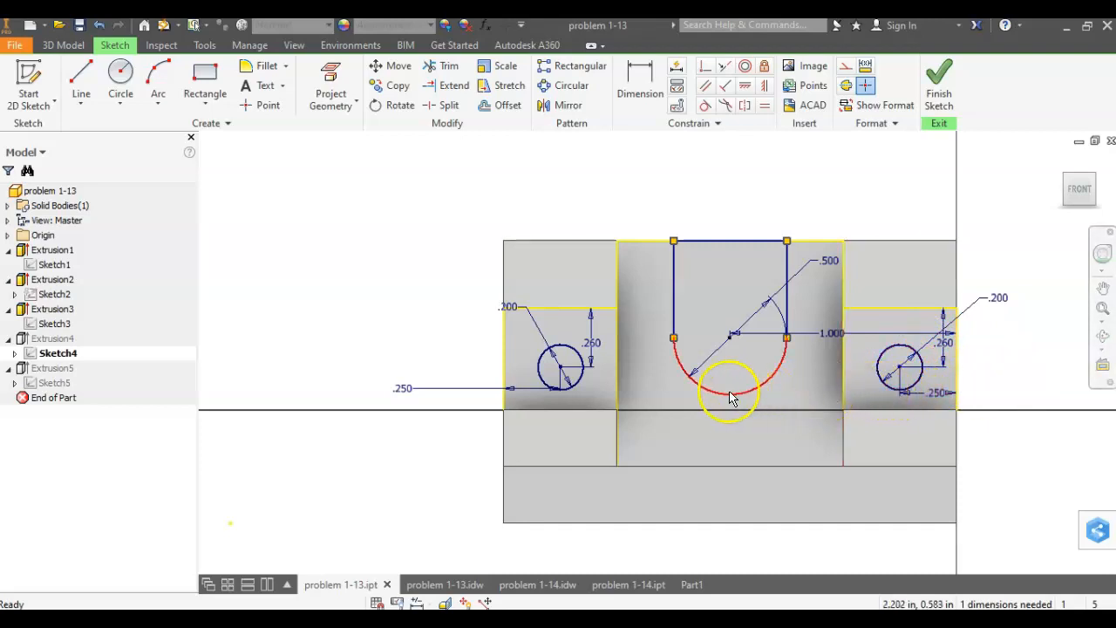
{"action": "left_click", "coordinate": [81, 84]}
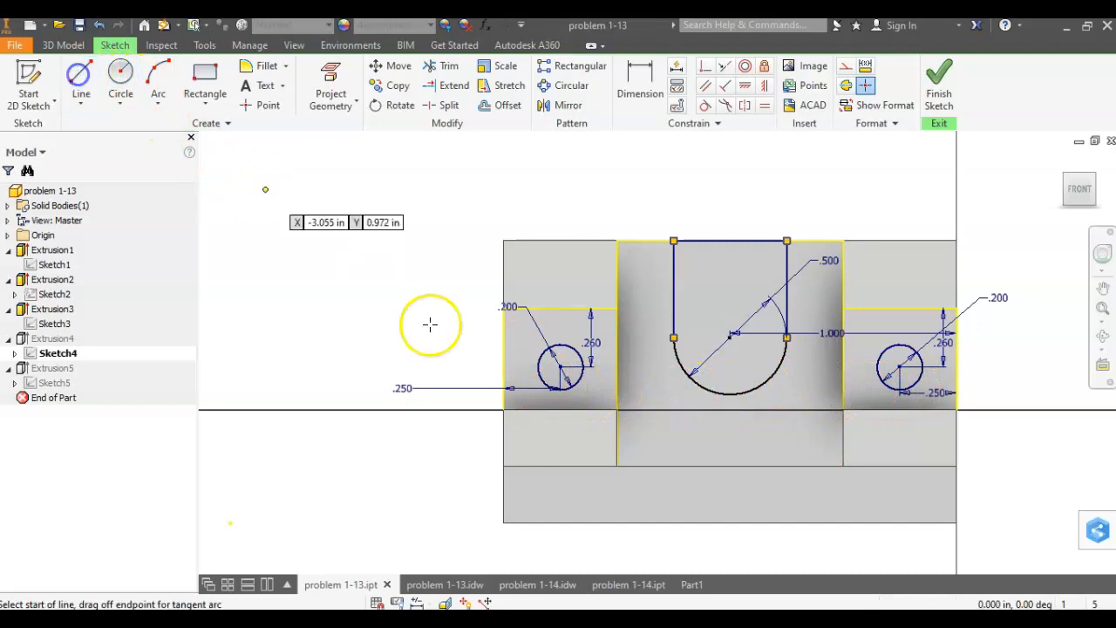
{"action": "left_click", "coordinate": [439, 394]}
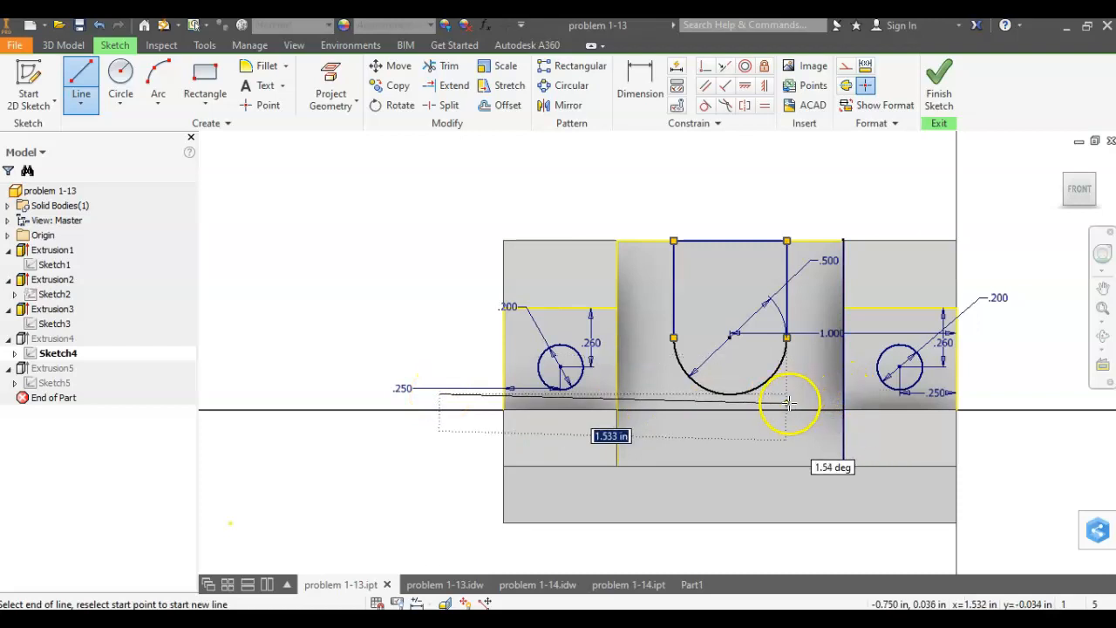
{"action": "key", "text": "Escape"}
Dimension the slot arc's centre 0.4 in below the slot's top edge in the reference part's sketch.
{"action": "mouse_move", "coordinate": [758, 360]}
{"action": "middle_mouse_down"}
{"action": "mouse_move", "coordinate": [720, 360]}
{"action": "mouse_move", "coordinate": [635, 324]}
{"action": "middle_mouse_up"}
{"action": "left_click", "coordinate": [640, 87]}
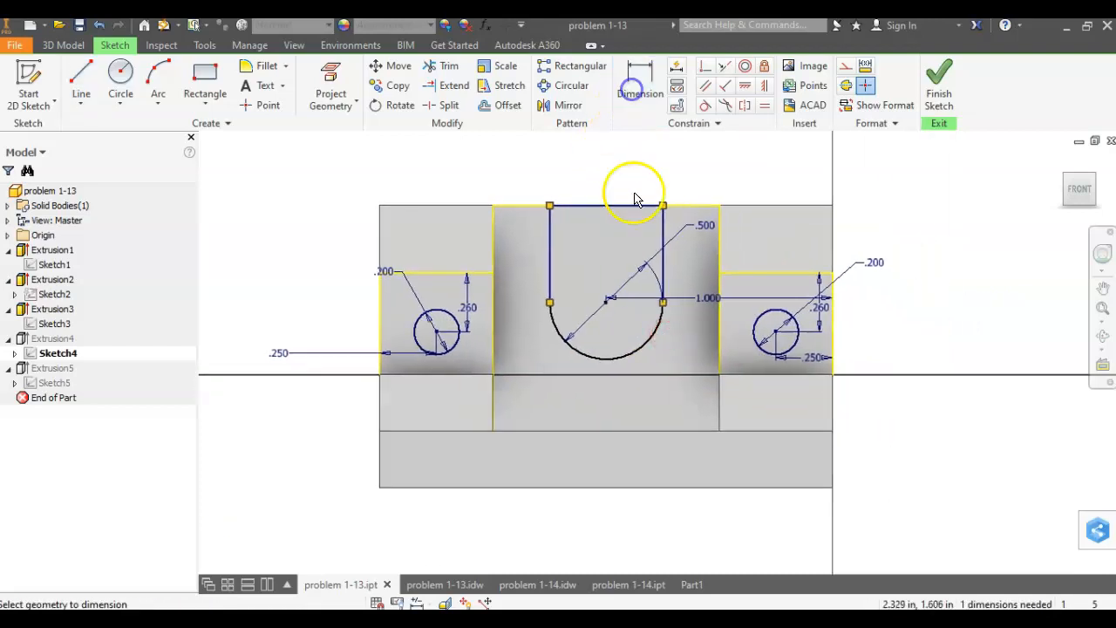
{"action": "left_click", "coordinate": [609, 305]}
{"action": "left_click", "coordinate": [593, 205]}
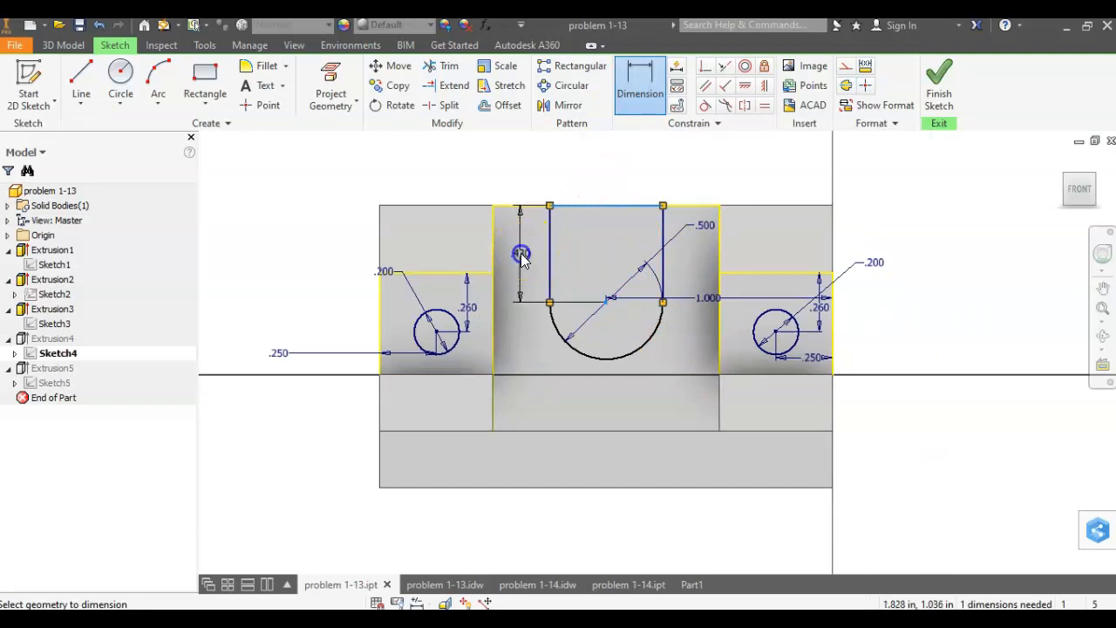
{"action": "left_click", "coordinate": [521, 253]}
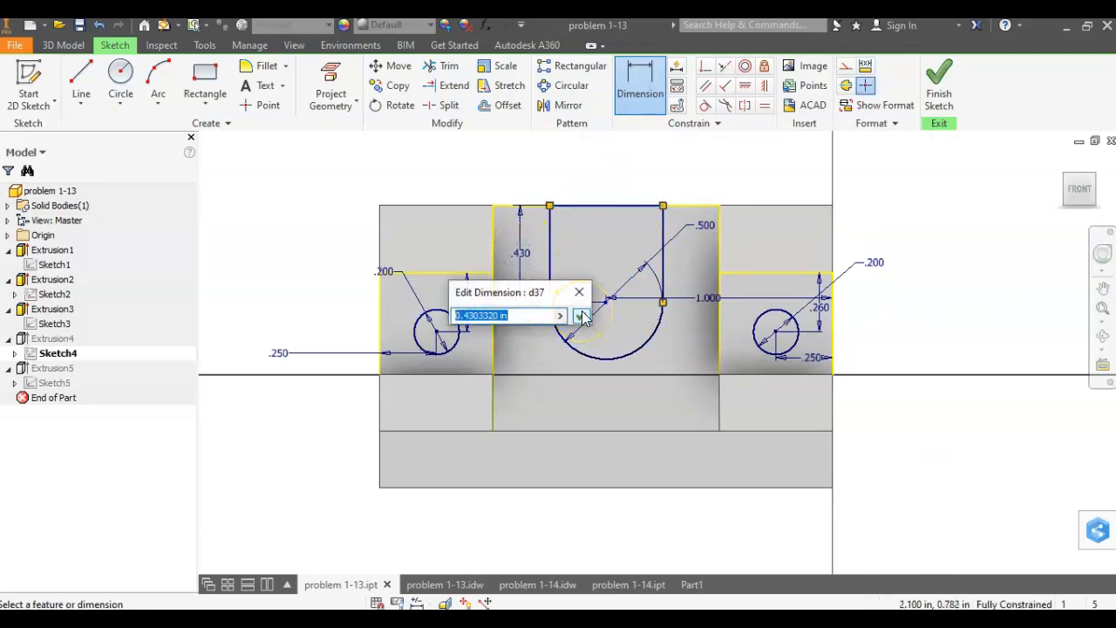
{"action": "type", "text": ".4"}
{"action": "key", "text": "Return"}
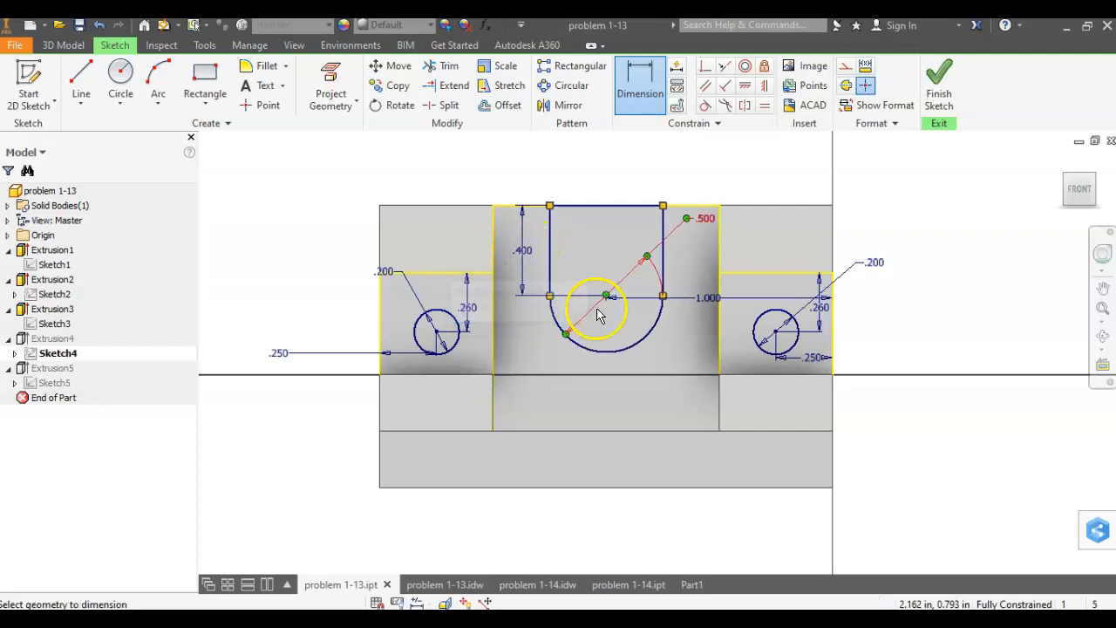
Finish the reference part's sketch and, in Part1, dimension the middle circle's centre 0.4 in below the part's top edge.
{"action": "left_click", "coordinate": [939, 84]}
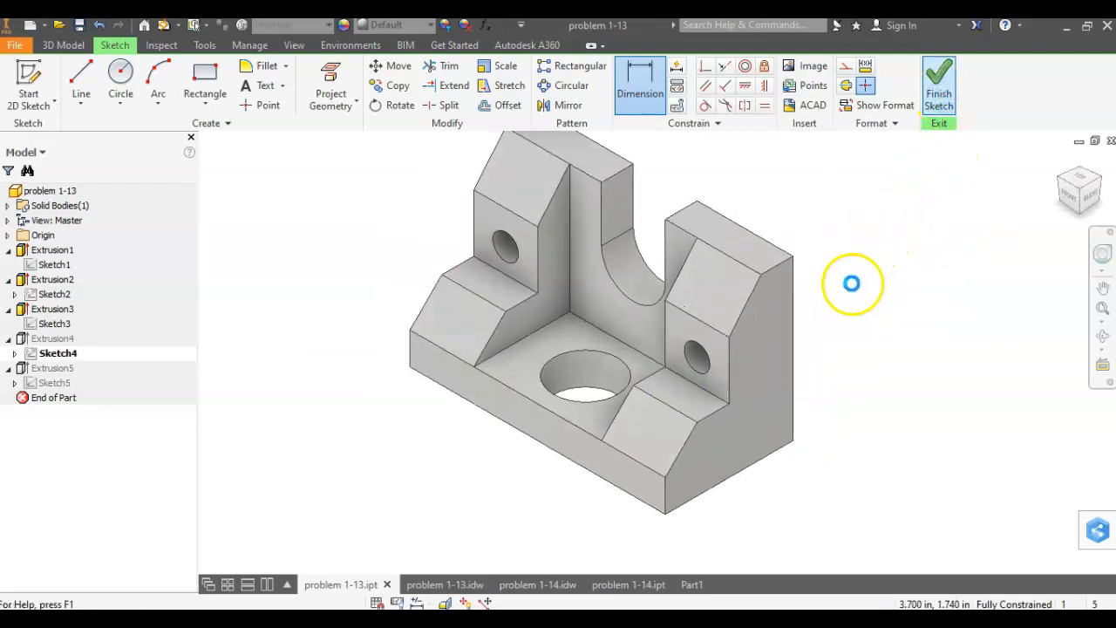
{"action": "left_click", "coordinate": [689, 584]}
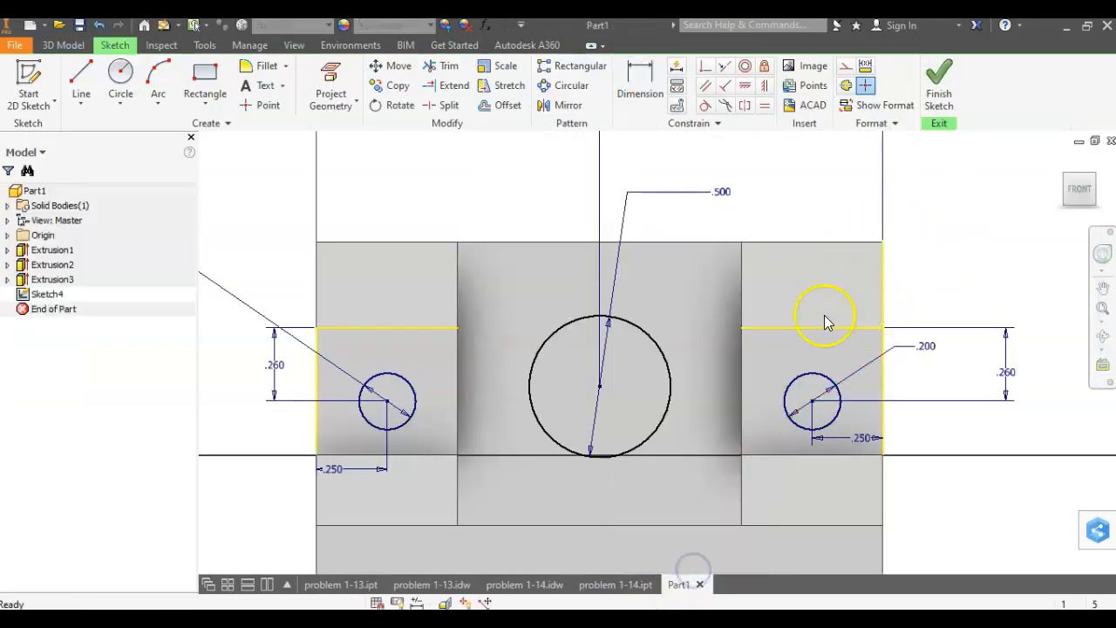
{"action": "left_click", "coordinate": [641, 59]}
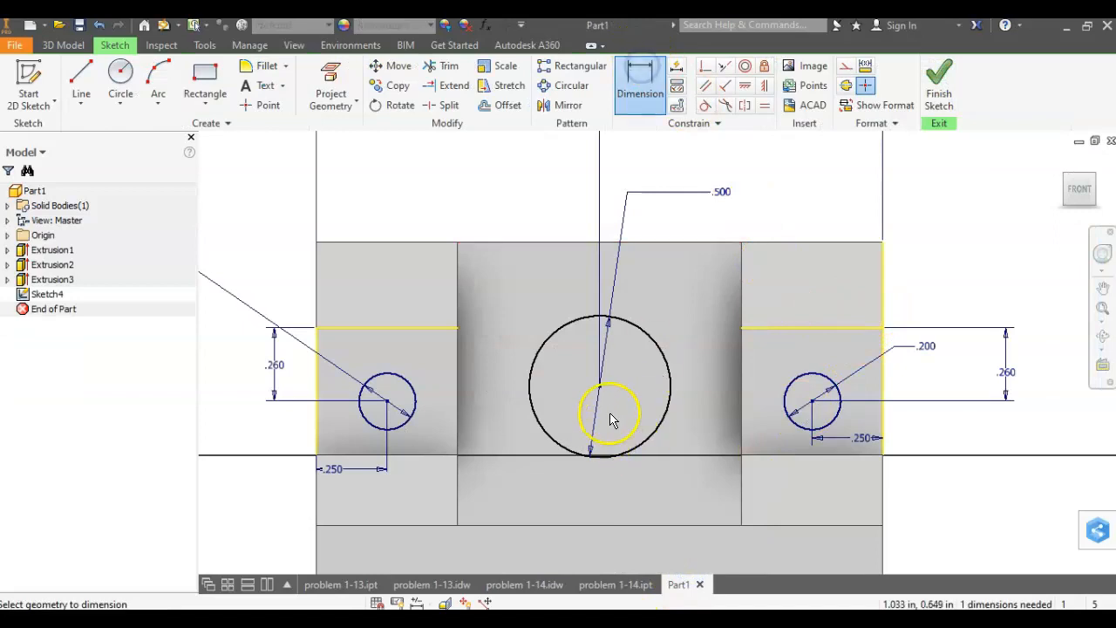
{"action": "left_click", "coordinate": [602, 387]}
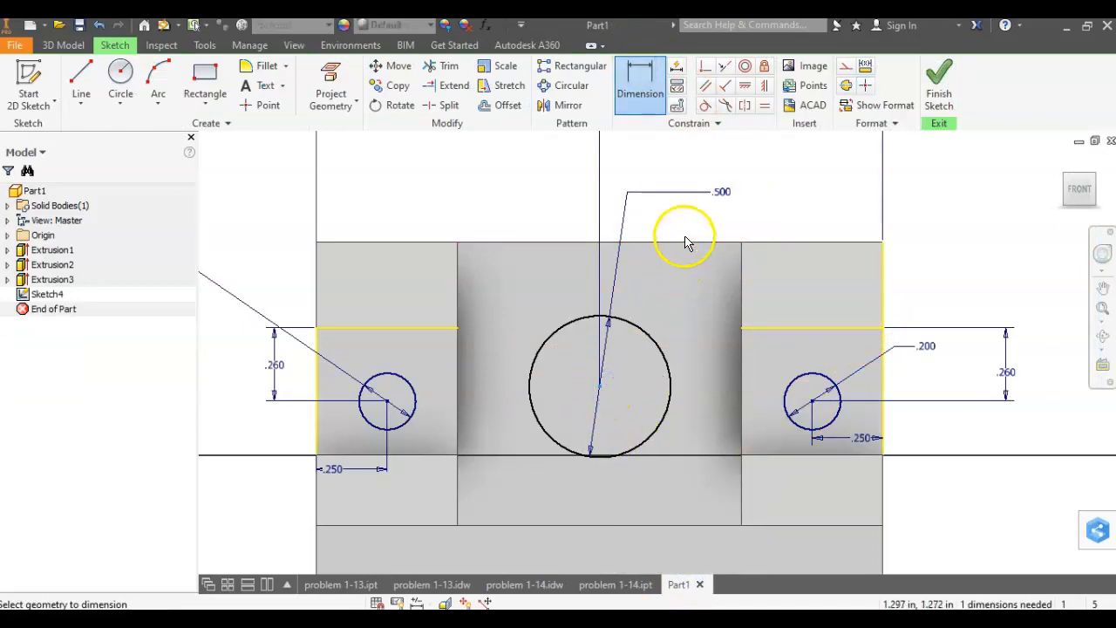
{"action": "left_click", "coordinate": [685, 242]}
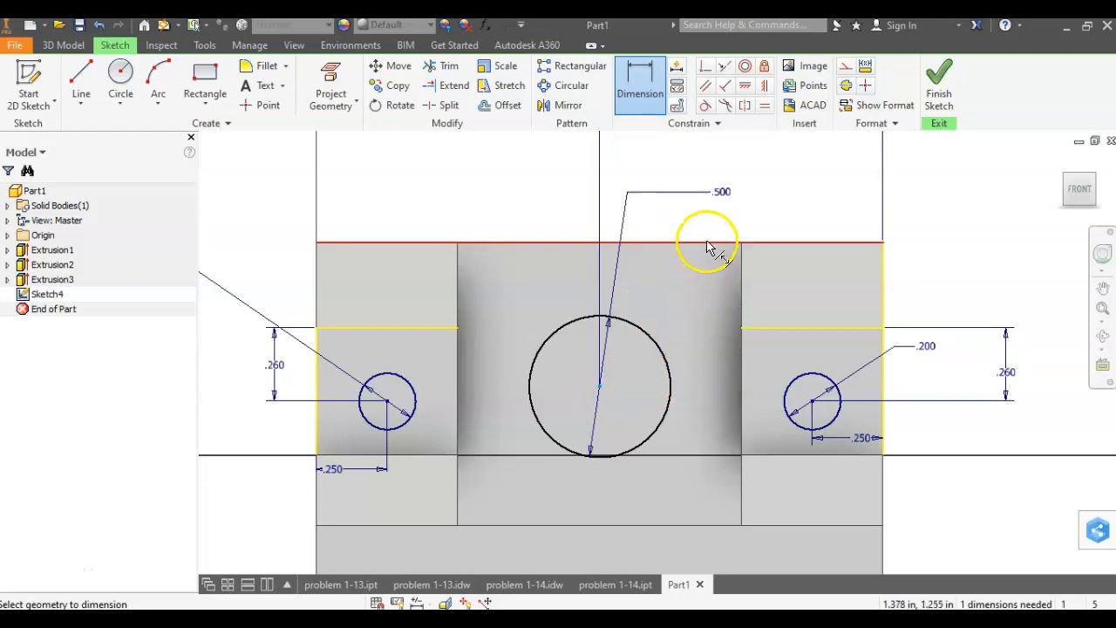
{"action": "left_click", "coordinate": [710, 321]}
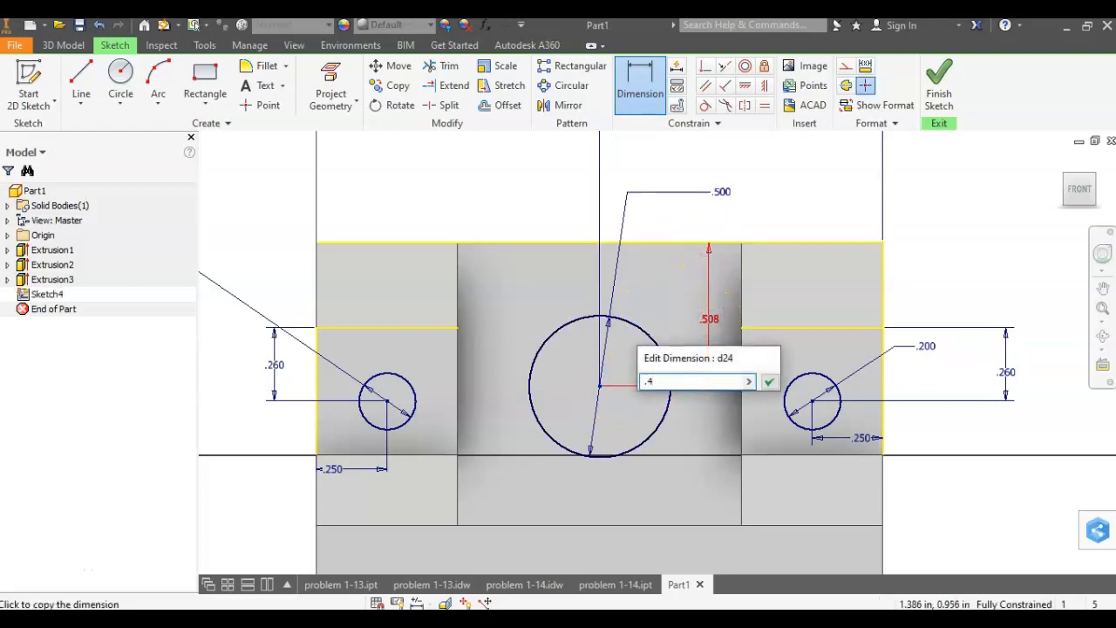
{"action": "key", "text": "Return"}
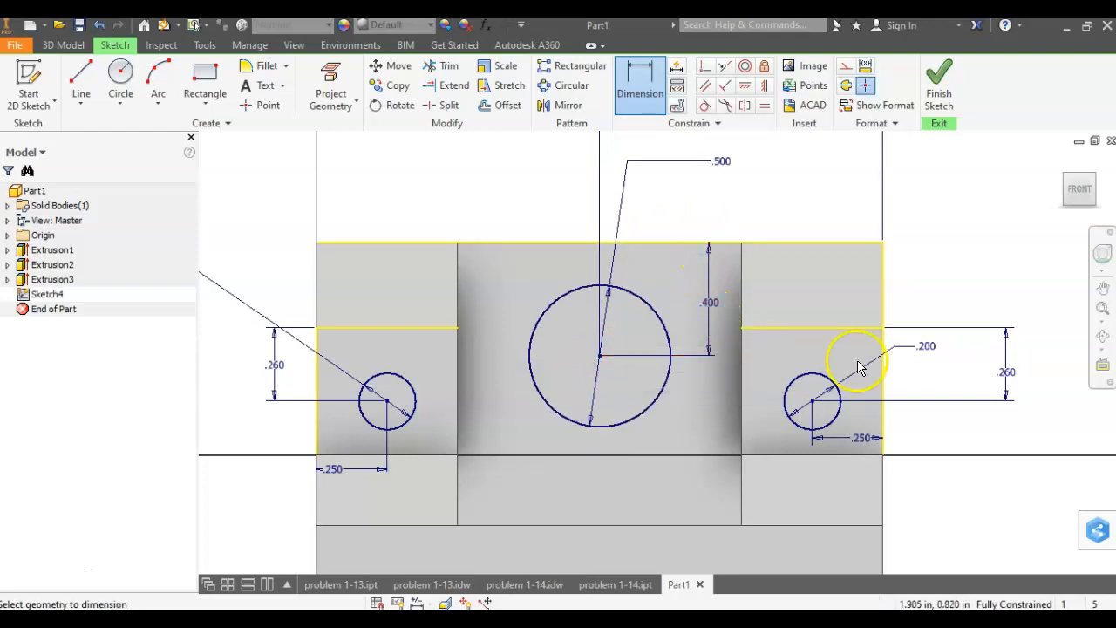
Draw vertical lines from the middle circle's two side points to the part's top edge and close them with a horizontal line.
{"action": "left_click", "coordinate": [80, 80]}
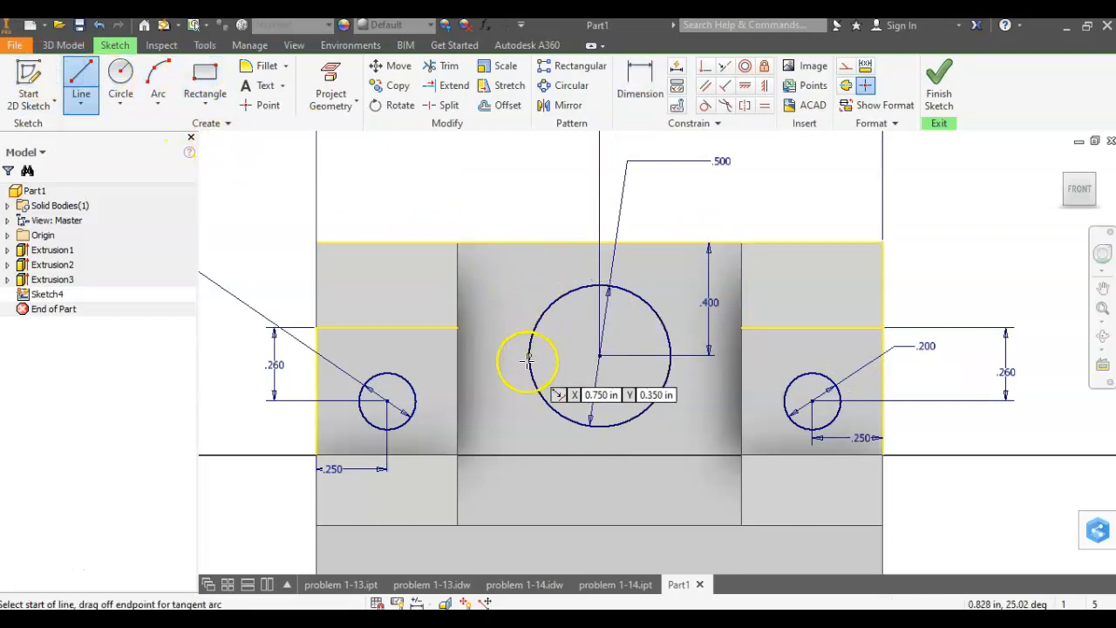
{"action": "left_click", "coordinate": [529, 356]}
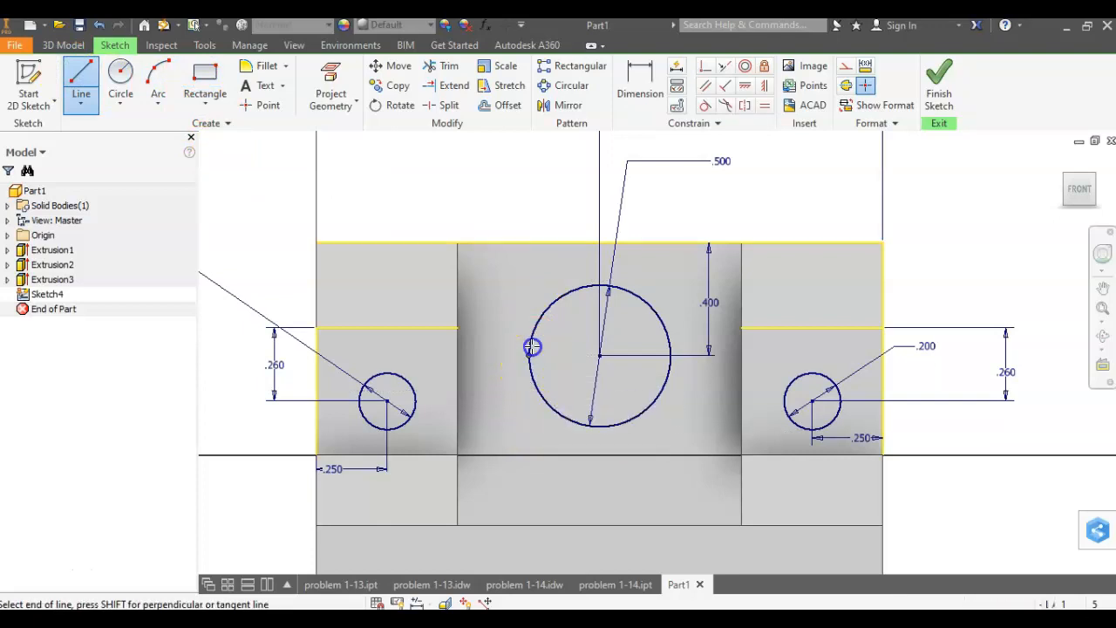
{"action": "double_click", "coordinate": [529, 242]}
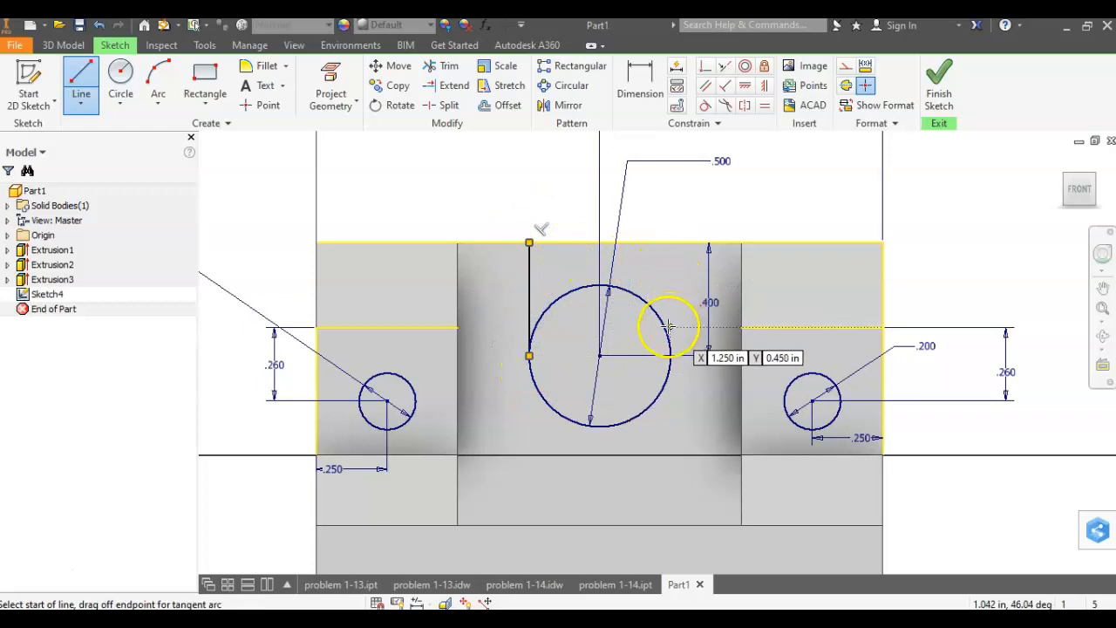
{"action": "left_click", "coordinate": [670, 355]}
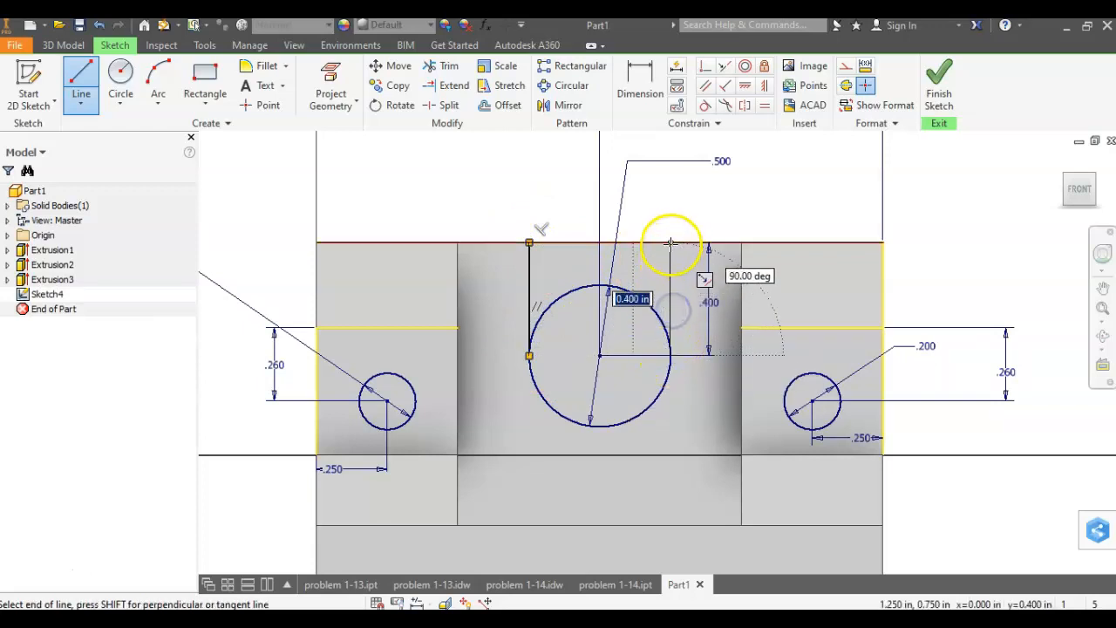
{"action": "double_click", "coordinate": [670, 242]}
{"action": "left_click", "coordinate": [668, 242]}
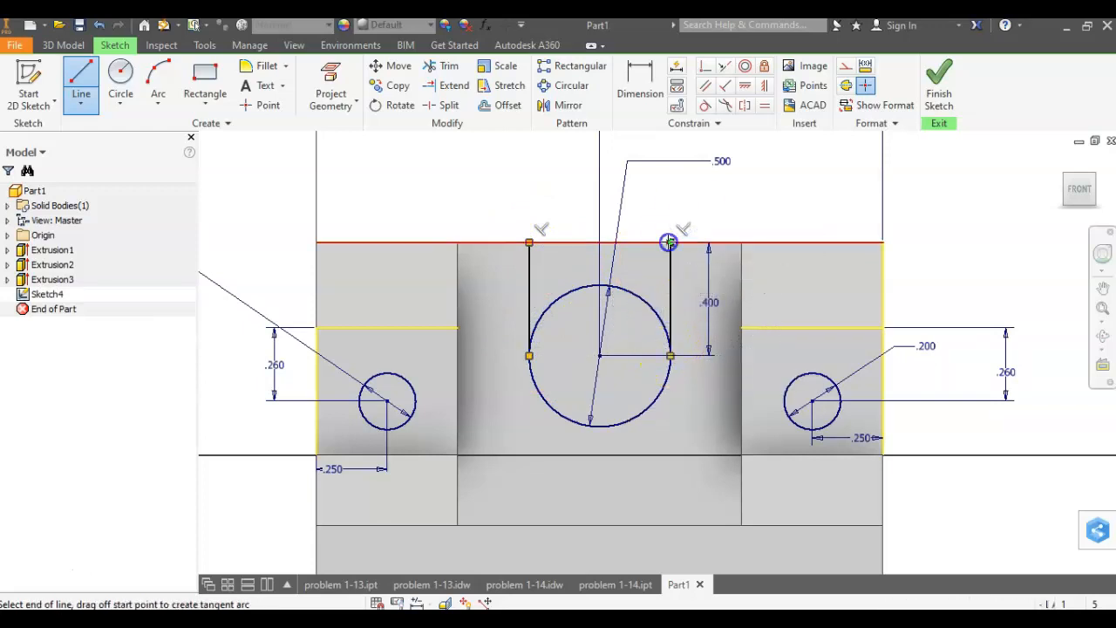
{"action": "double_click", "coordinate": [530, 243]}
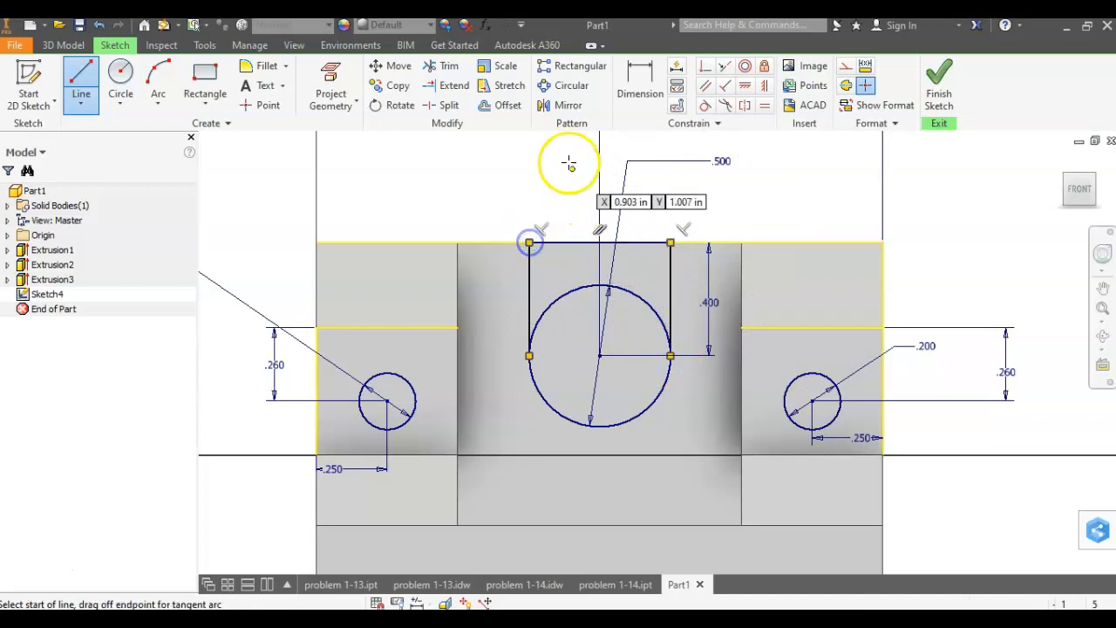
Trim away the upper half of the middle circle to leave a round-bottomed slot profile.
{"action": "left_click", "coordinate": [447, 68]}
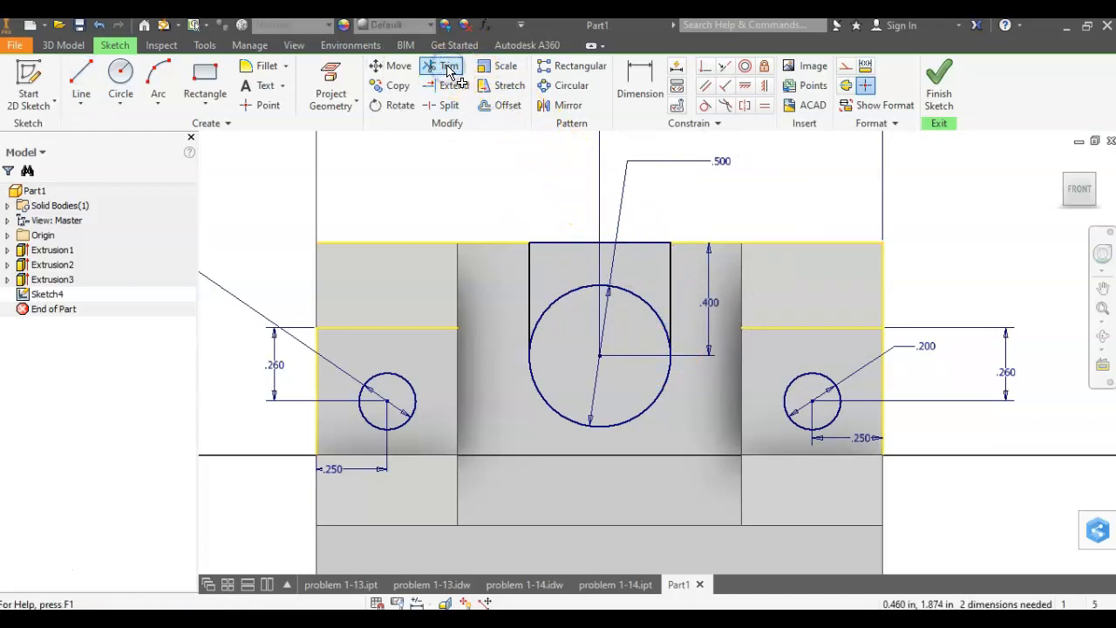
{"action": "left_click", "coordinate": [569, 296]}
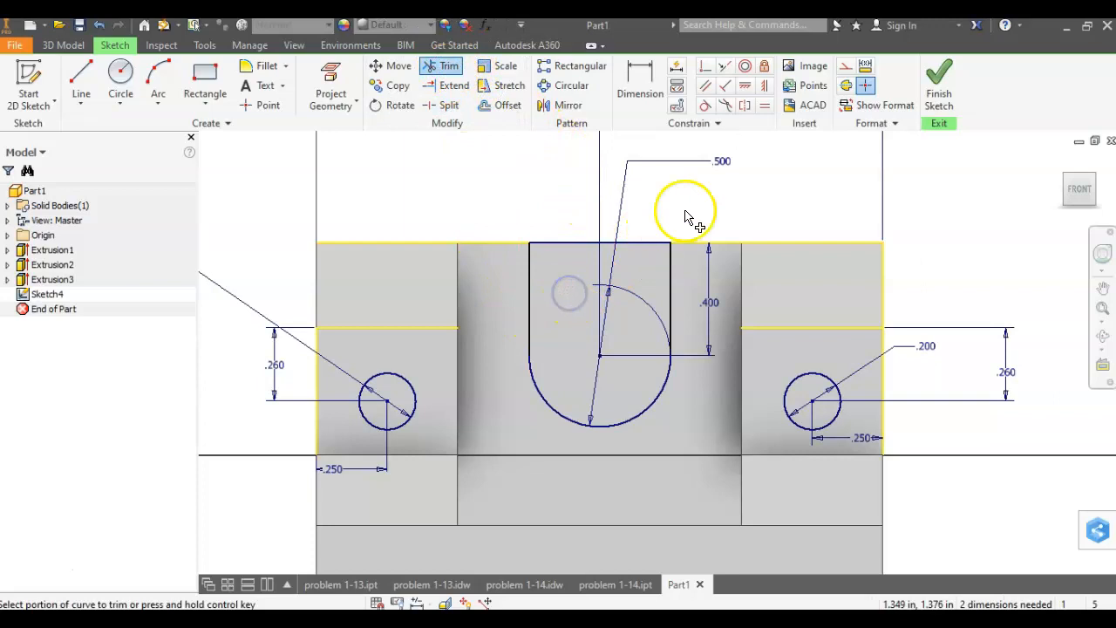
{"action": "mouse_move", "coordinate": [753, 189]}
{"action": "middle_mouse_down"}
{"action": "mouse_move", "coordinate": [765, 268]}
{"action": "mouse_move", "coordinate": [775, 219]}
{"action": "middle_mouse_up"}
Dismiss the save reminder and apply a Fix constraint to the slot's bottom arc.
{"action": "key", "text": "d"}
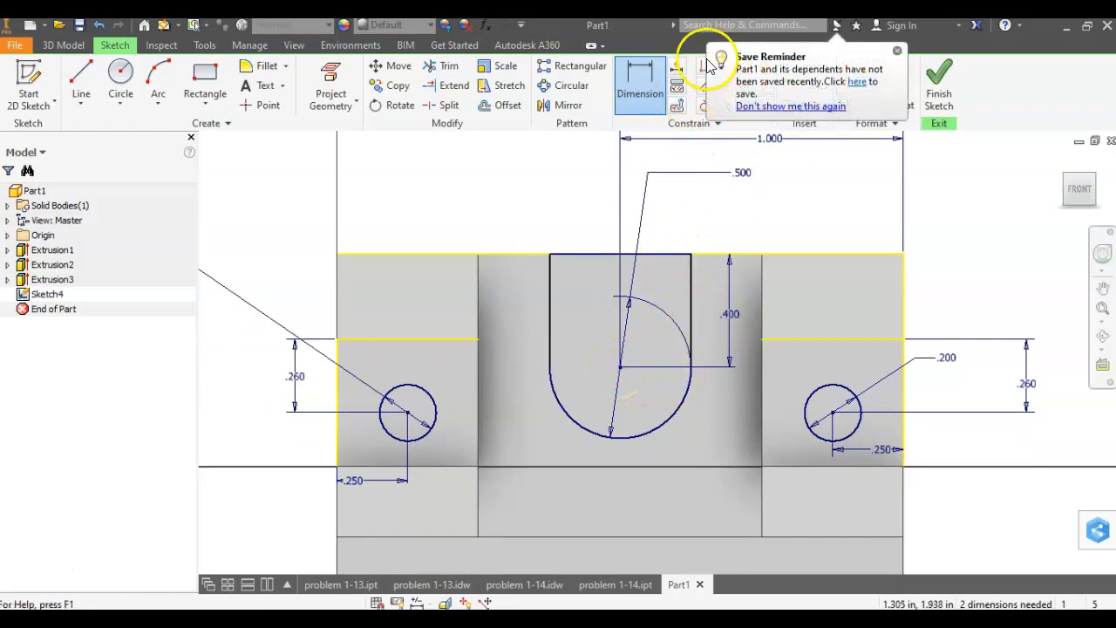
{"action": "left_click", "coordinate": [898, 52]}
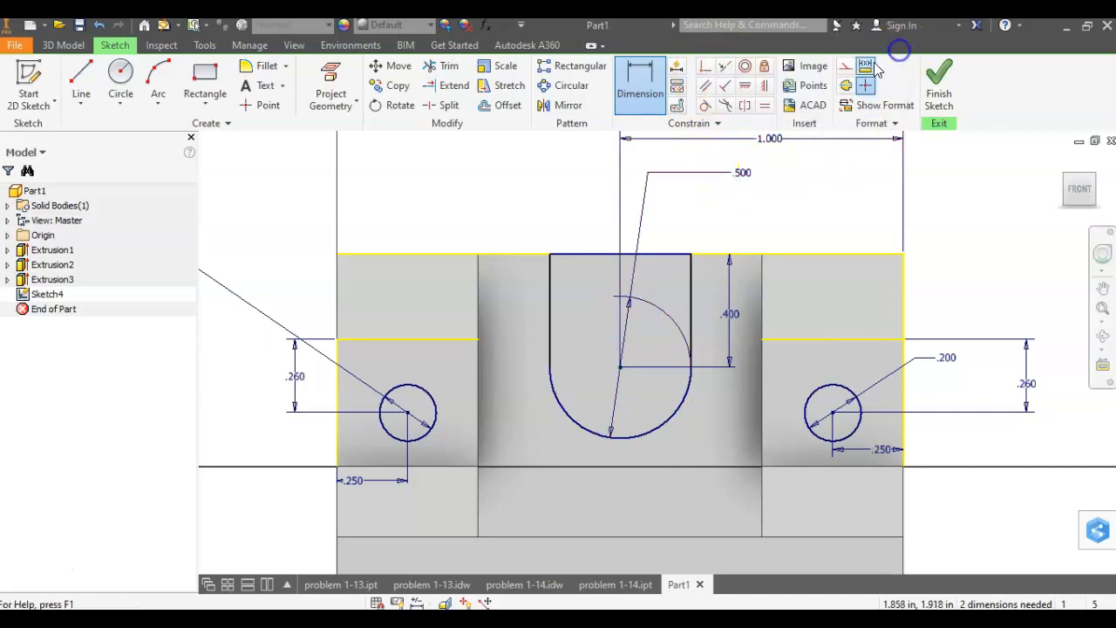
{"action": "left_click", "coordinate": [766, 68]}
{"action": "left_click", "coordinate": [673, 410]}
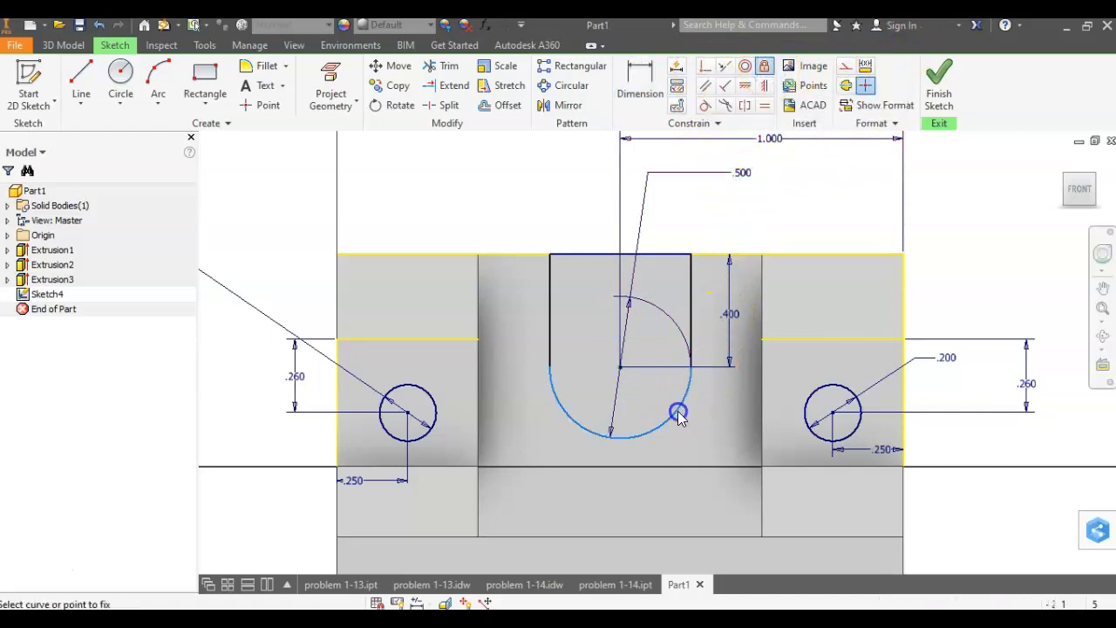
{"action": "left_click", "coordinate": [358, 169]}
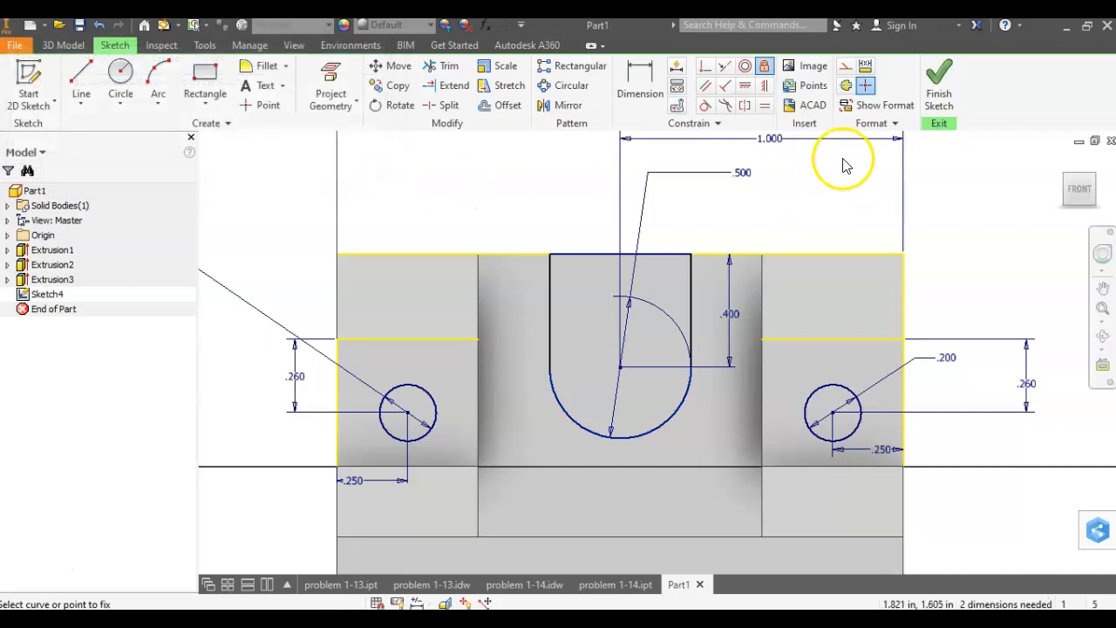
Finish the sketch and extrude the slot and both small circles as a cut with the extent set to All.
{"action": "left_click", "coordinate": [939, 87]}
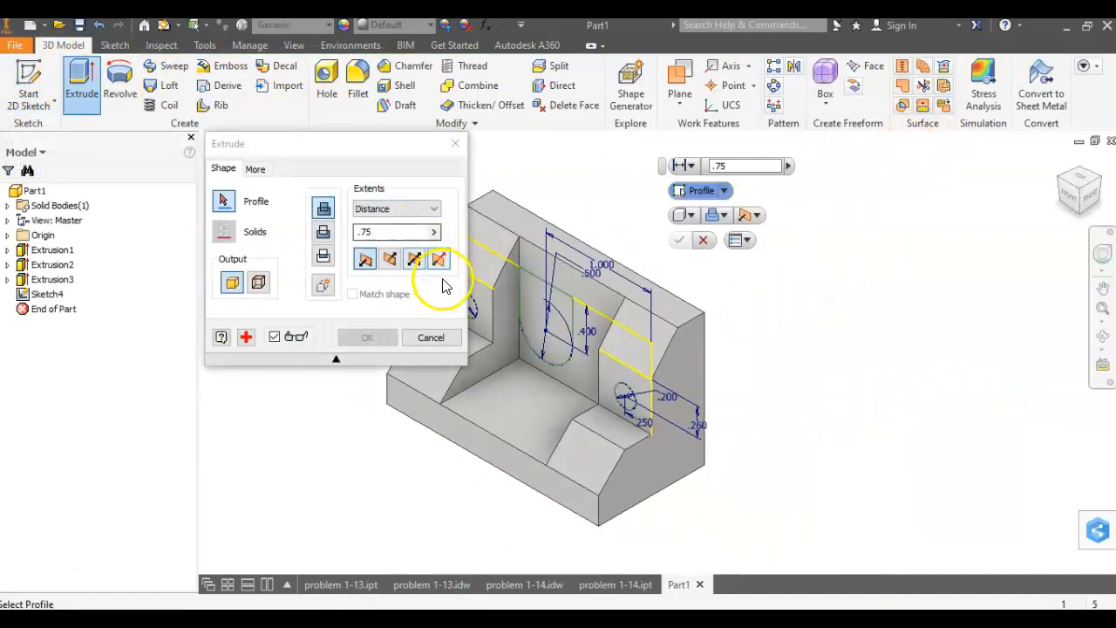
{"action": "left_click", "coordinate": [324, 232]}
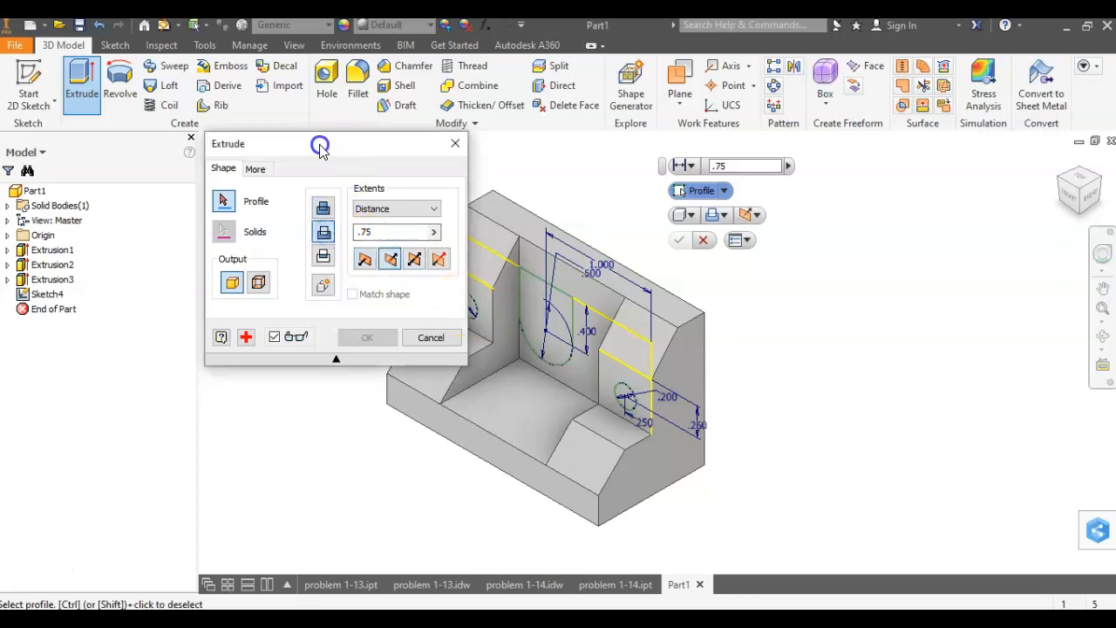
{"action": "left_click_drag", "start_coordinate": [345, 144], "coordinate": [237, 137]}
{"action": "left_click", "coordinate": [299, 200]}
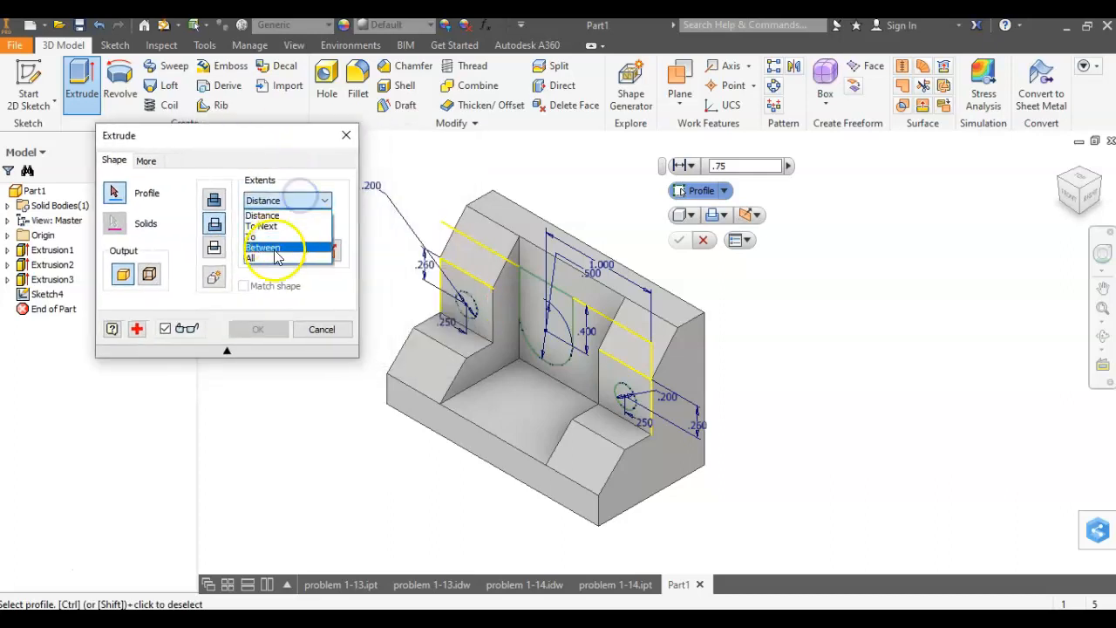
{"action": "left_click", "coordinate": [301, 258]}
{"action": "left_click", "coordinate": [475, 297]}
{"action": "left_click", "coordinate": [534, 312]}
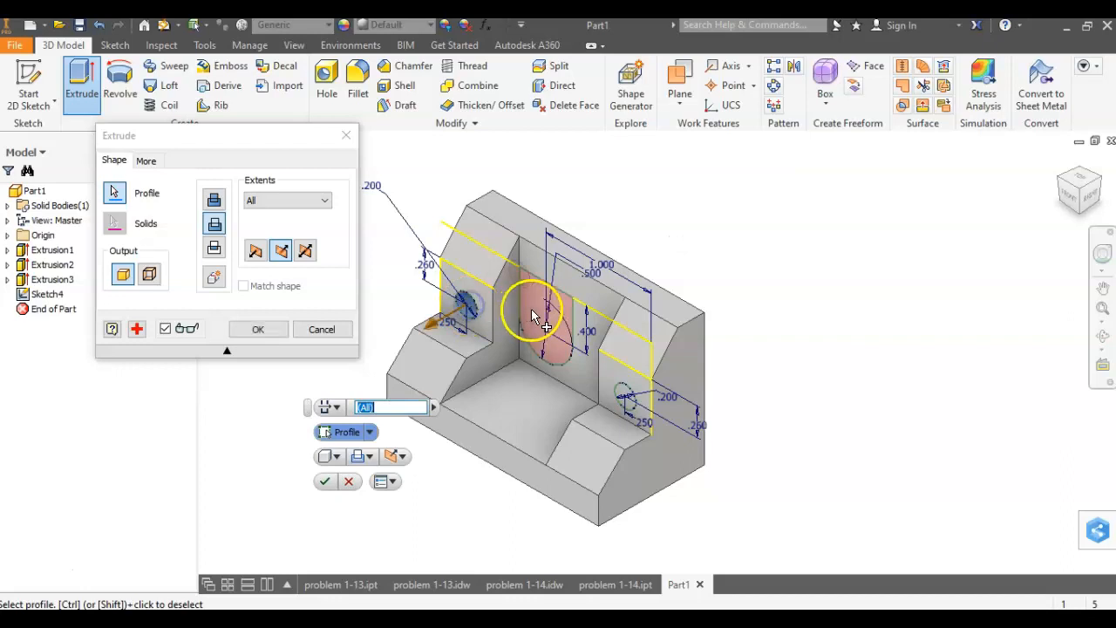
{"action": "left_click", "coordinate": [646, 397]}
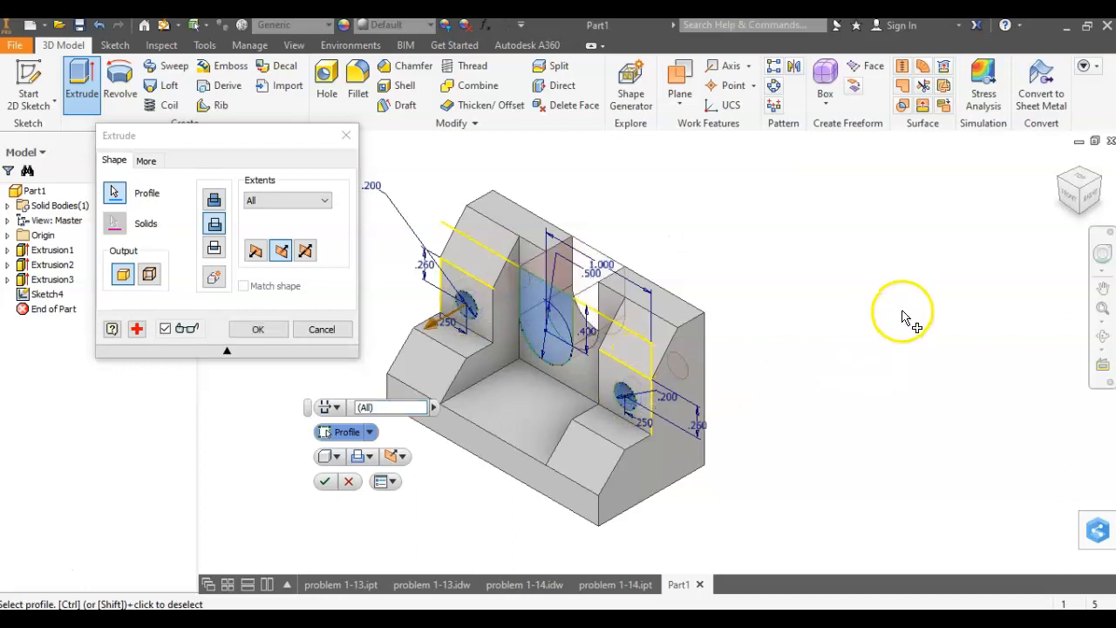
{"action": "left_click", "coordinate": [325, 482]}
Start a new sketch on the floor face of the central recess.
{"action": "middle_click_drag", "start_coordinate": [845, 249], "coordinate": [883, 250]}
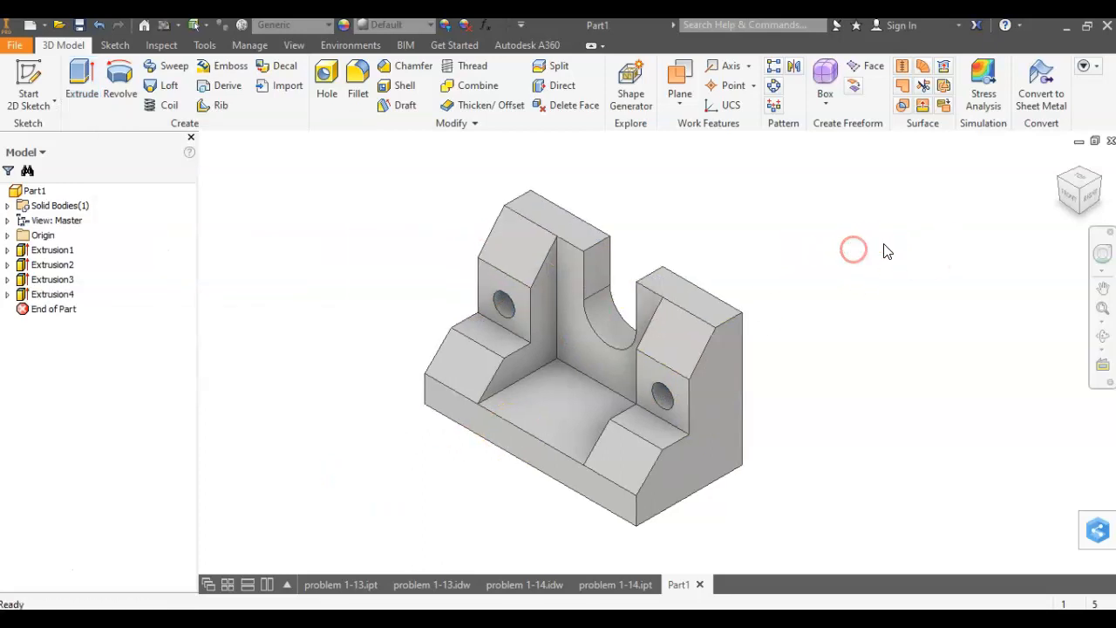
{"action": "left_click", "coordinate": [558, 404]}
{"action": "right_click", "coordinate": [558, 404]}
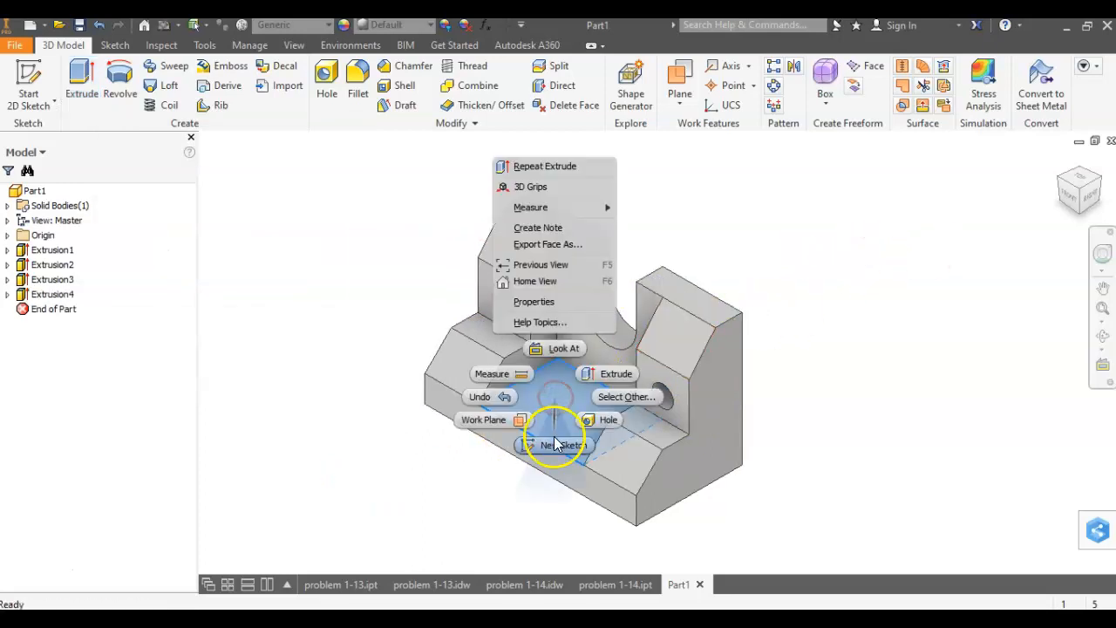
{"action": "left_click", "coordinate": [553, 445]}
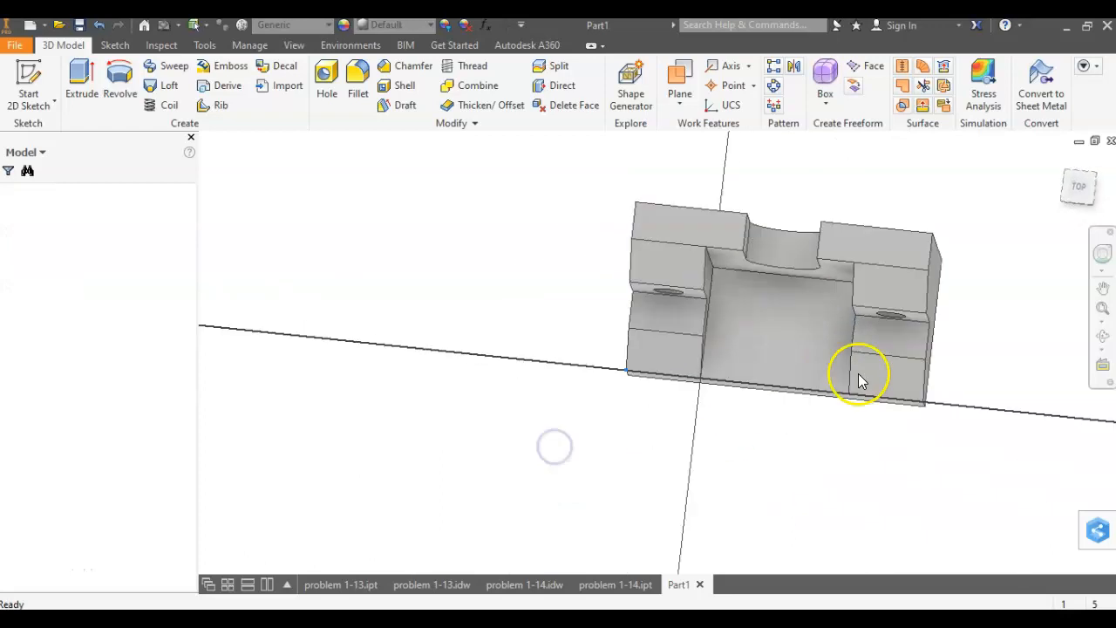
{"action": "scroll", "coordinate": [607, 310], "scroll_direction": "down", "scroll_amount": 3}
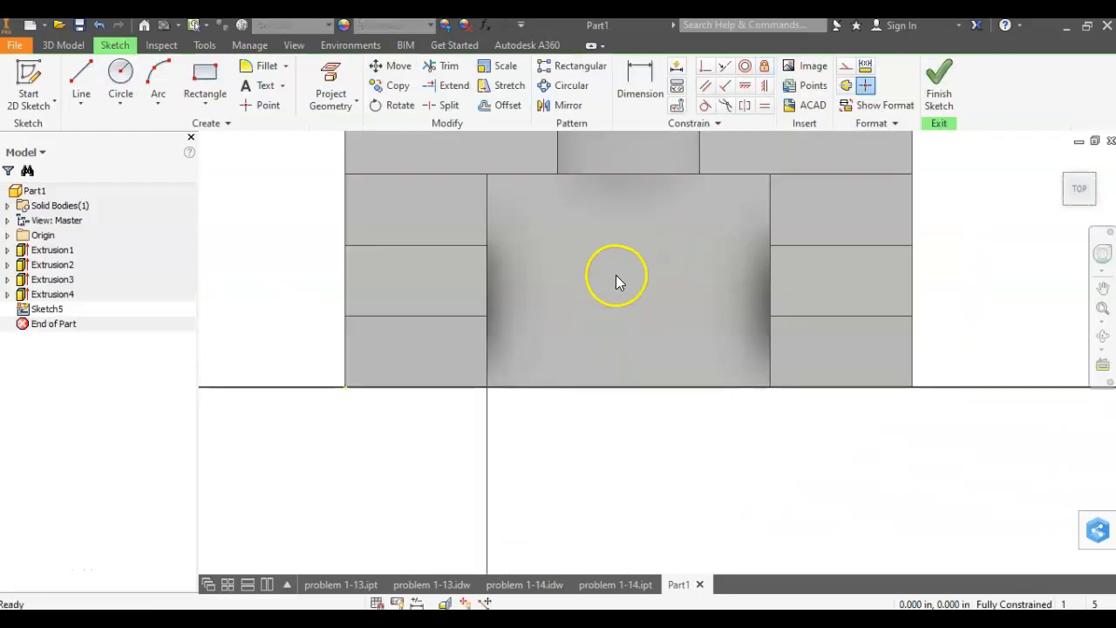
{"action": "middle_click_drag", "start_coordinate": [617, 282], "coordinate": [606, 358]}
Examine the top view in problem 1-13.idw for the large hole's diameter and location.
{"action": "left_click", "coordinate": [432, 586]}
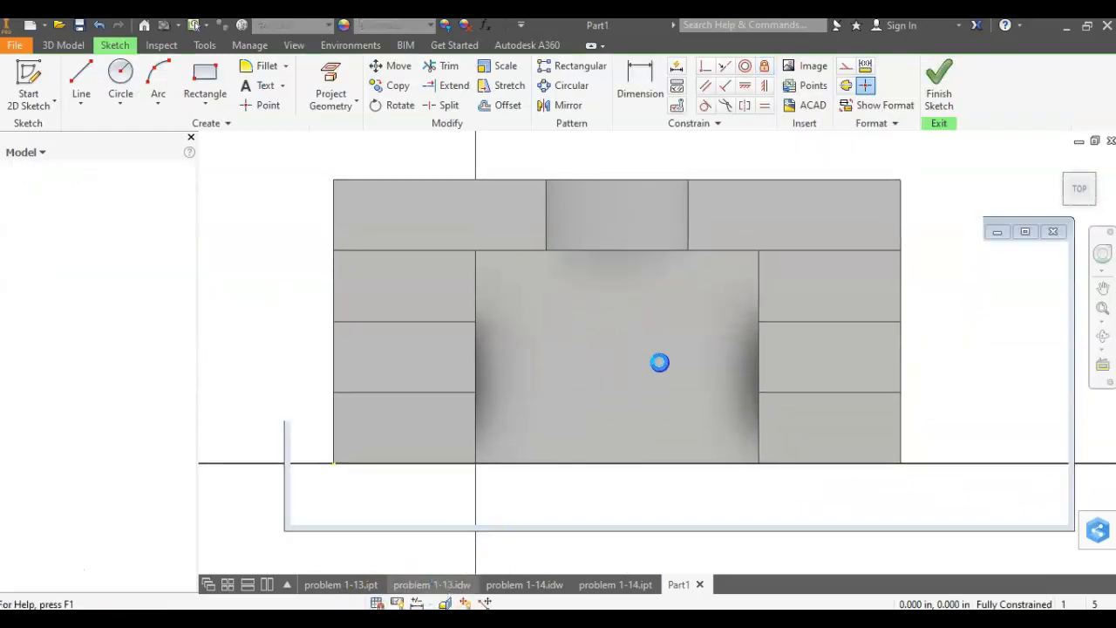
{"action": "scroll", "coordinate": [659, 362], "scroll_direction": "up", "scroll_amount": 5}
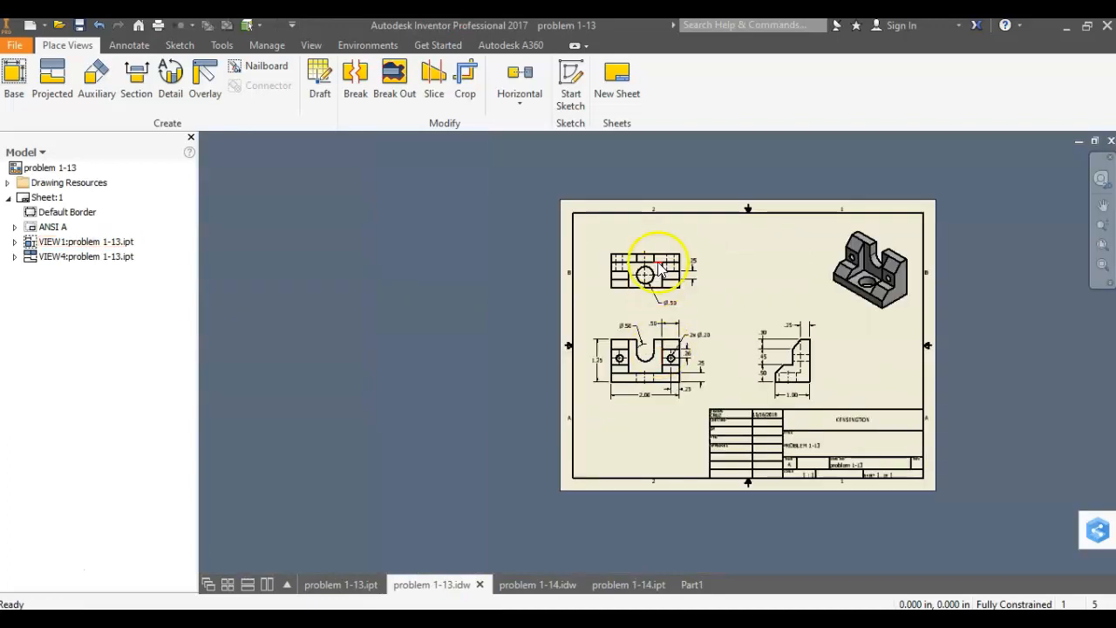
{"action": "scroll", "coordinate": [665, 330], "scroll_direction": "down", "scroll_amount": 4}
{"action": "mouse_move", "coordinate": [695, 480]}
{"action": "left_mouse_down"}
{"action": "mouse_move", "coordinate": [578, 265]}
{"action": "mouse_move", "coordinate": [521, 249]}
{"action": "mouse_move", "coordinate": [568, 464]}
{"action": "mouse_move", "coordinate": [595, 406]}
{"action": "left_mouse_up"}
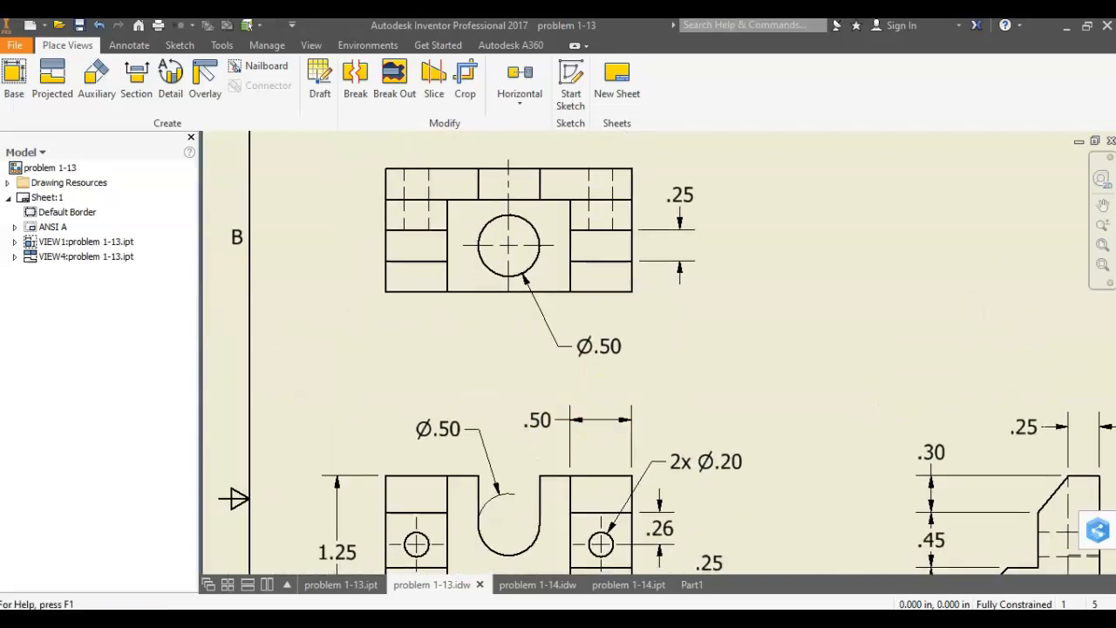
Open Sketch5 under Extrusion5 in problem 1-13.ipt for editing.
{"action": "left_click", "coordinate": [329, 582]}
{"action": "left_click", "coordinate": [66, 384]}
{"action": "left_click", "coordinate": [61, 389]}
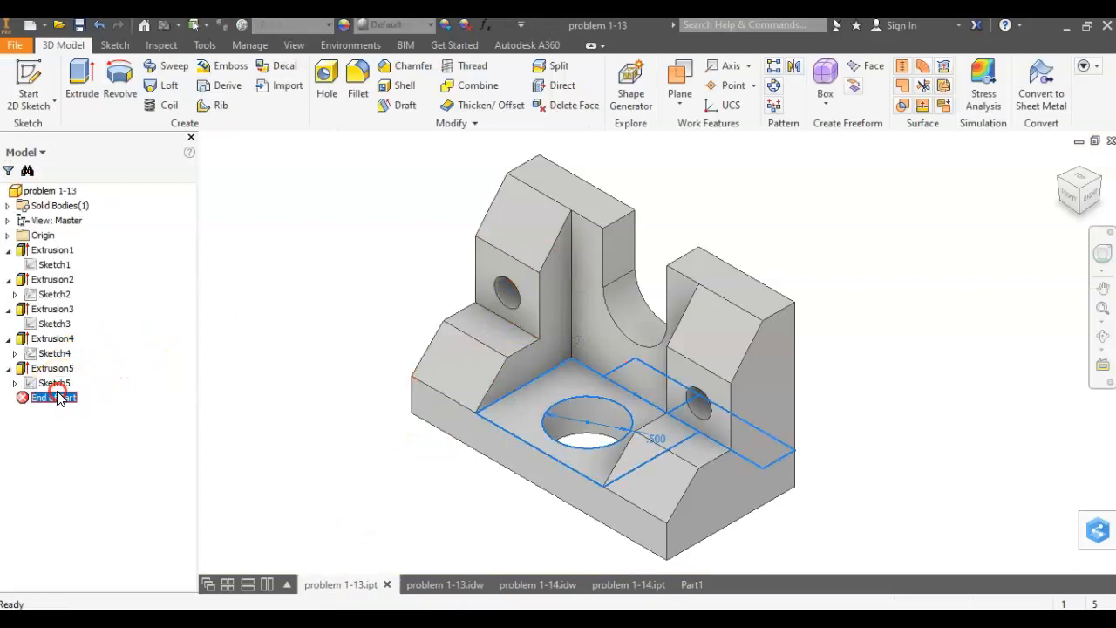
{"action": "right_click", "coordinate": [59, 394]}
{"action": "key", "text": "Escape"}
{"action": "right_click", "coordinate": [55, 385]}
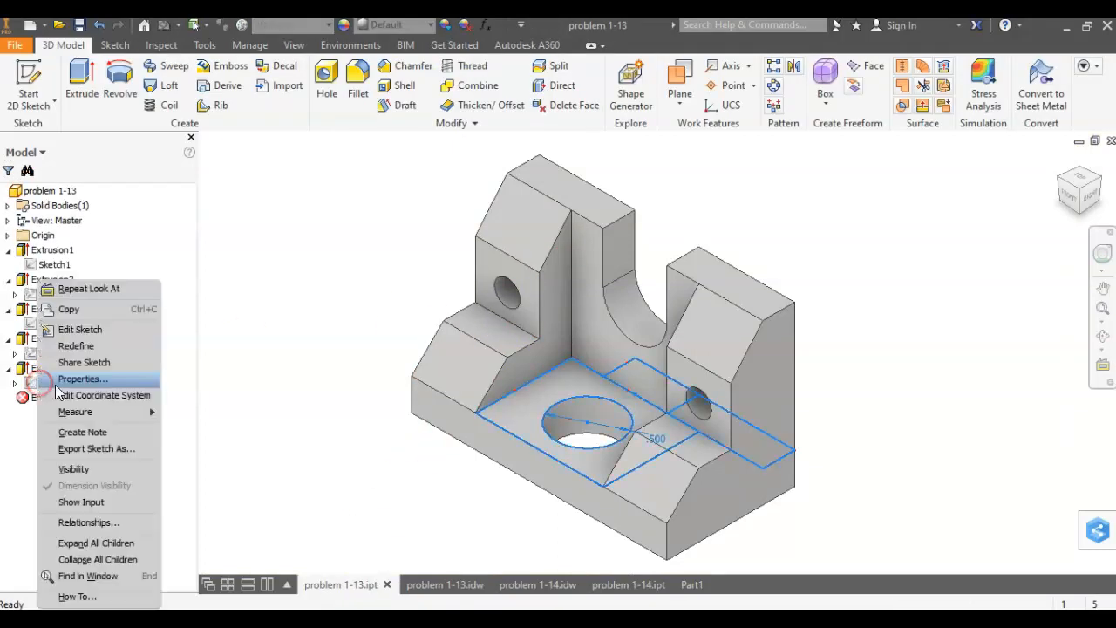
{"action": "left_click", "coordinate": [139, 327]}
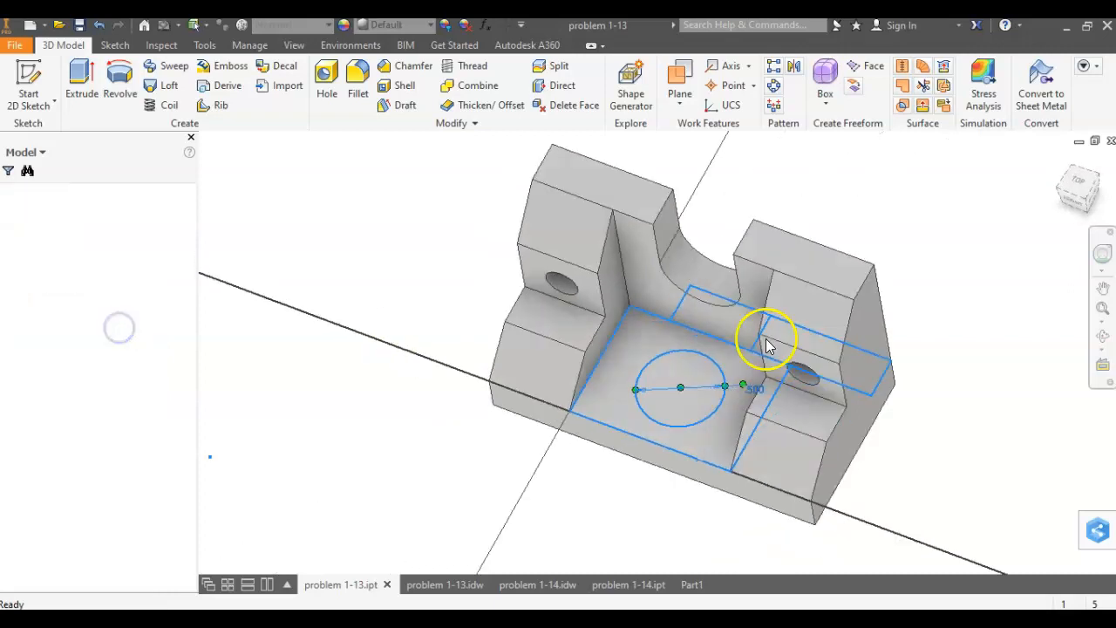
{"action": "scroll", "coordinate": [831, 274], "scroll_direction": "up", "scroll_amount": 2}
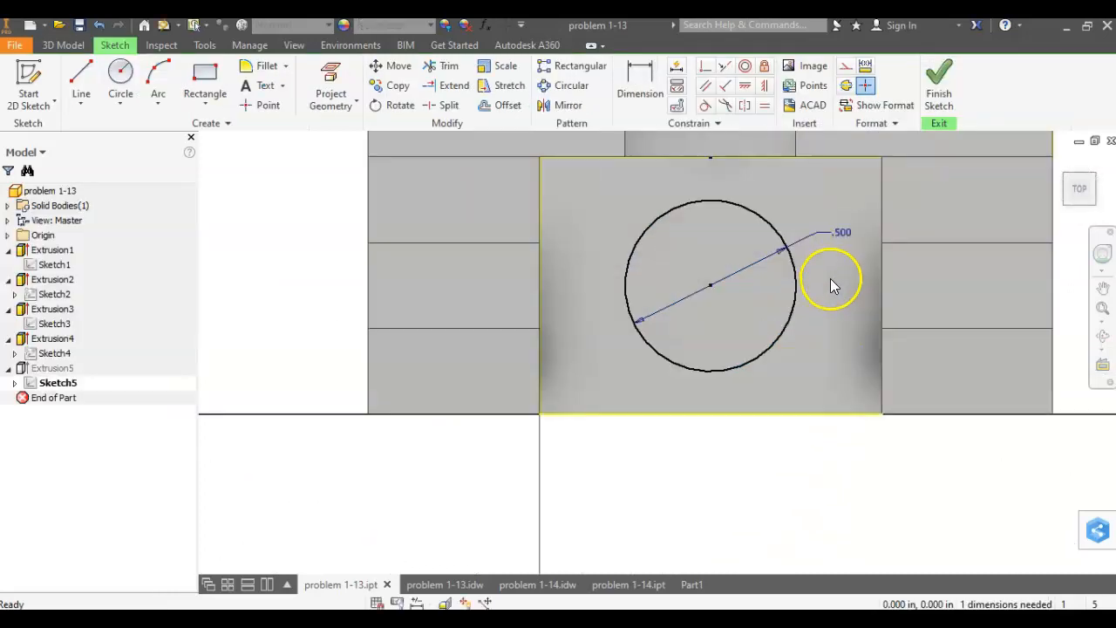
Return to Part1 and project the central recess floor face's edges into the open sketch.
{"action": "left_click", "coordinate": [693, 585]}
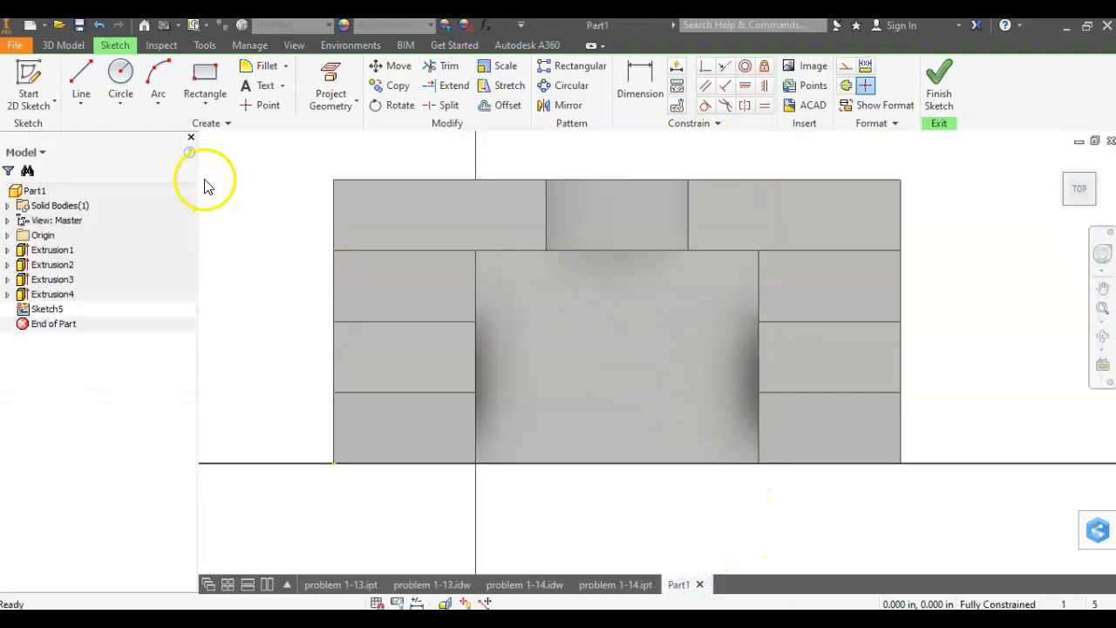
{"action": "left_click", "coordinate": [122, 77]}
{"action": "left_click", "coordinate": [330, 89]}
{"action": "left_click", "coordinate": [642, 373]}
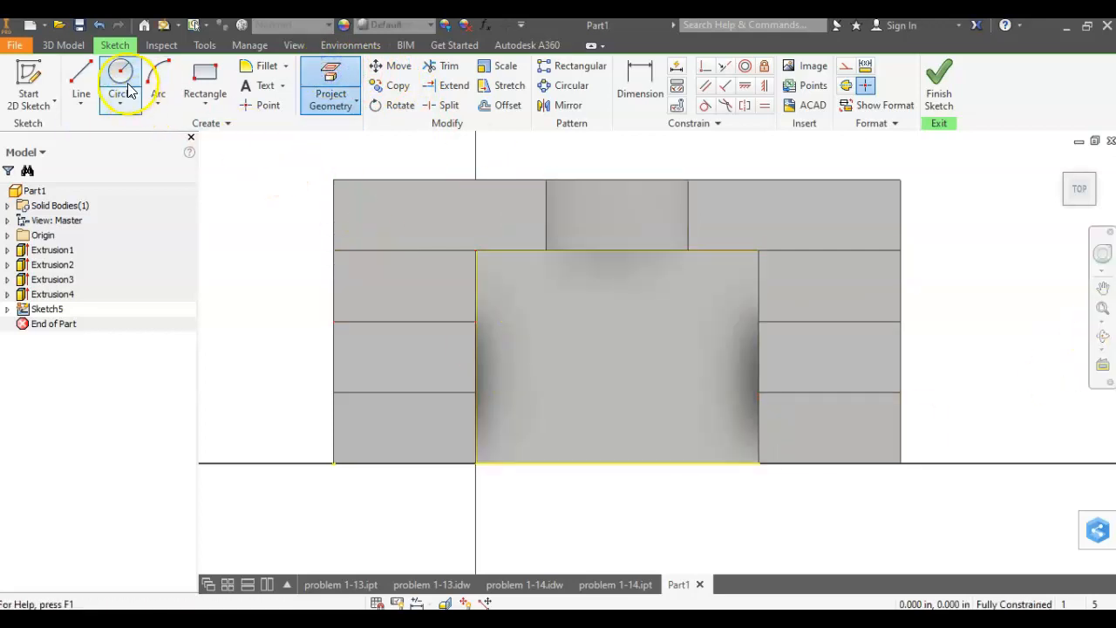
Sketch a 0.5 in diameter circle on the recess floor, centered below the midpoint of the slot's edge.
{"action": "left_click", "coordinate": [126, 90]}
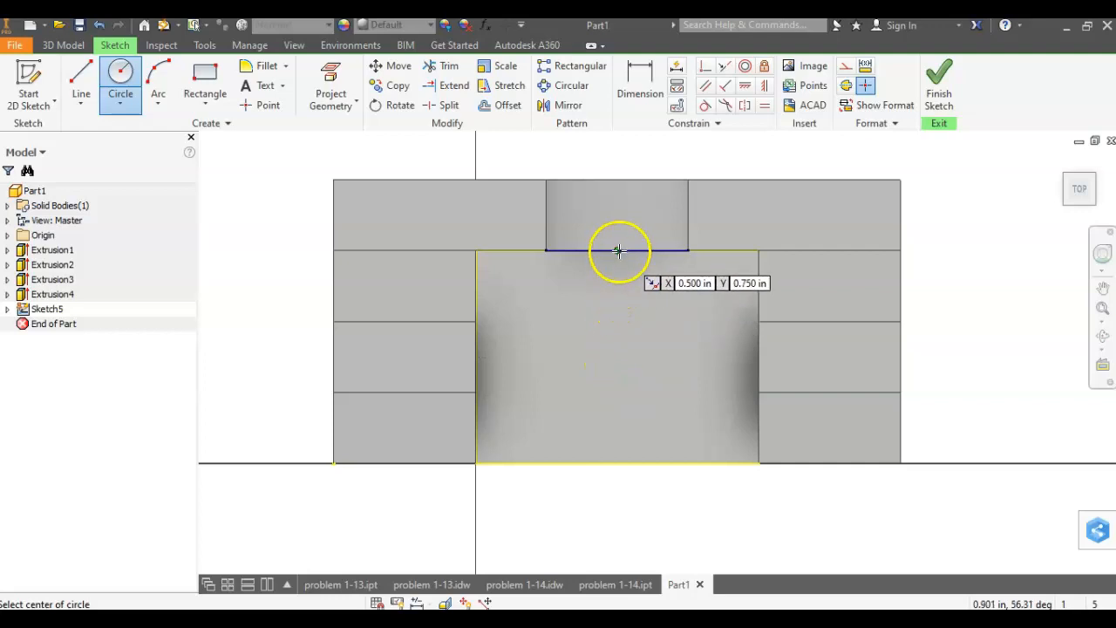
{"action": "left_click", "coordinate": [617, 358]}
{"action": "key", "text": "alt+Tab"}
{"action": "key", "text": "alt+Tab"}
{"action": "left_click", "coordinate": [341, 584]}
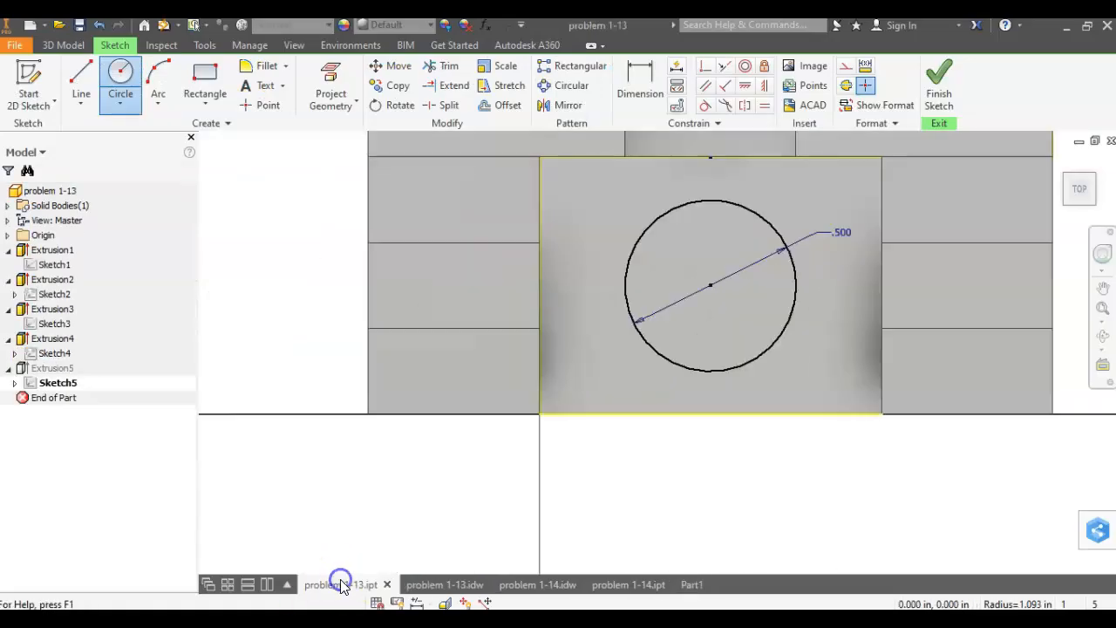
{"action": "left_click", "coordinate": [692, 584]}
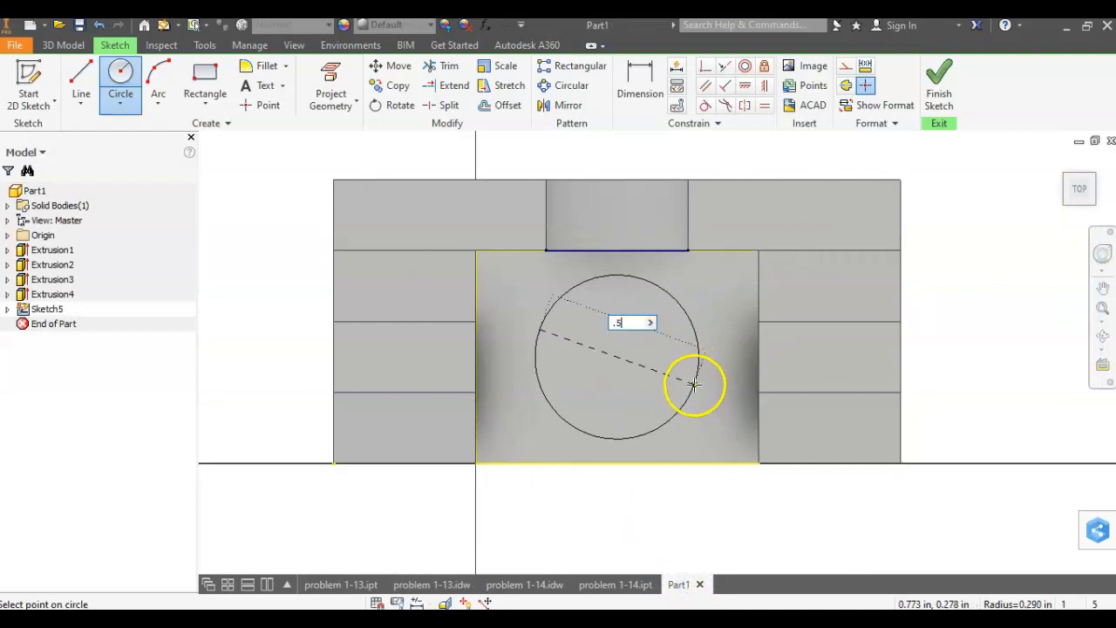
{"action": "key", "text": "Return"}
Dimension the circle's center 0.500 in from the recess's right edge and 0.375 in from its front edge.
{"action": "left_click", "coordinate": [632, 101]}
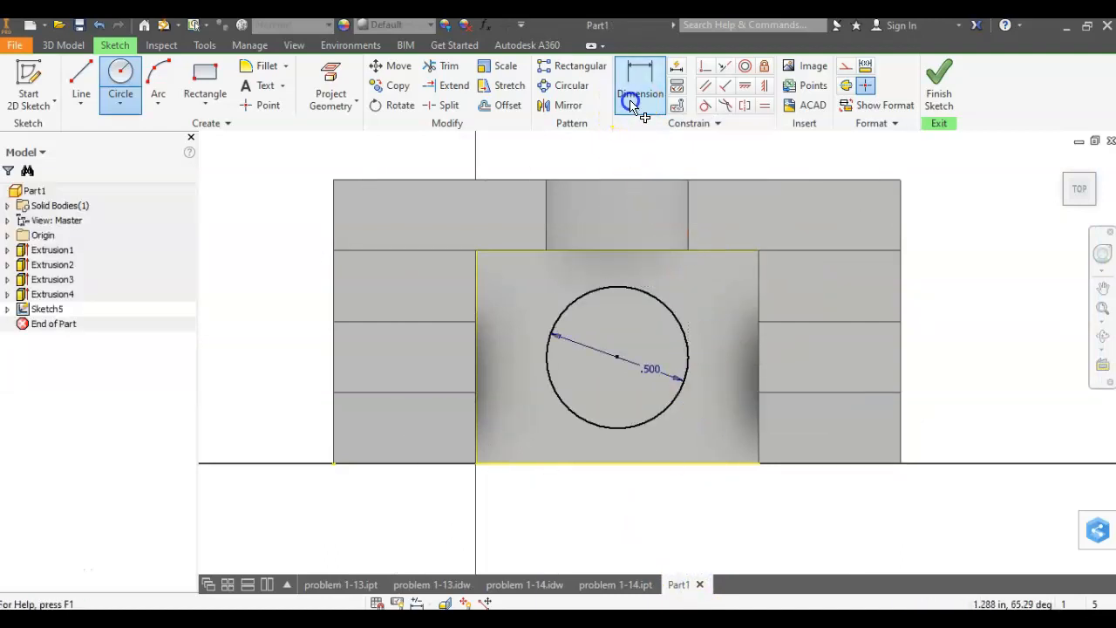
{"action": "left_click", "coordinate": [760, 361]}
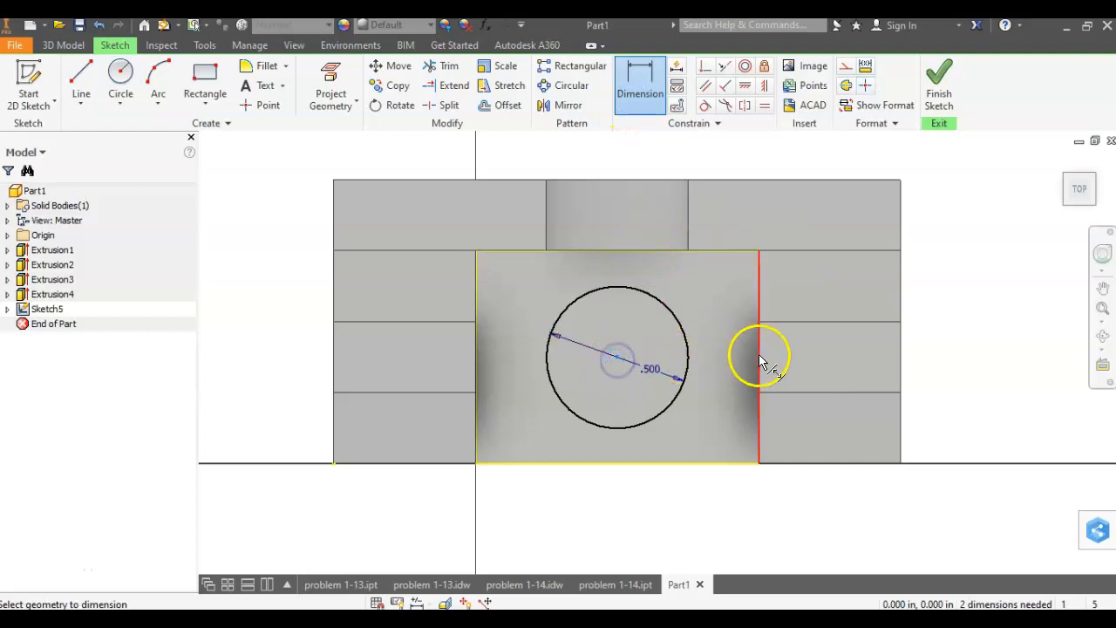
{"action": "left_click", "coordinate": [693, 279]}
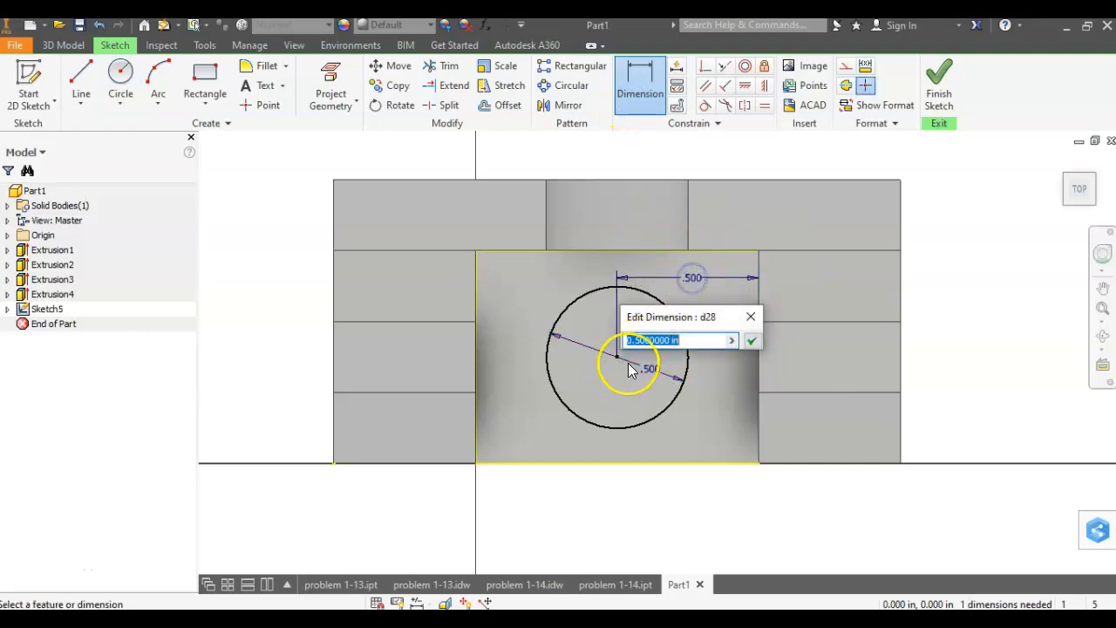
{"action": "left_click", "coordinate": [757, 343]}
{"action": "left_click", "coordinate": [618, 357]}
{"action": "left_click", "coordinate": [694, 462]}
{"action": "left_click", "coordinate": [728, 393]}
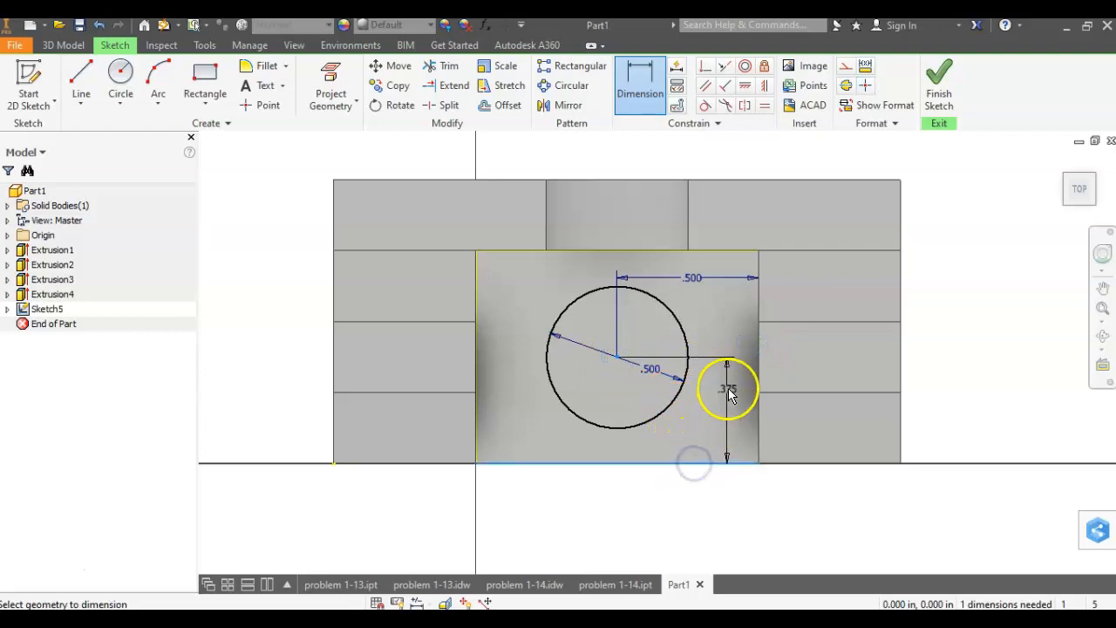
{"action": "left_click", "coordinate": [782, 454]}
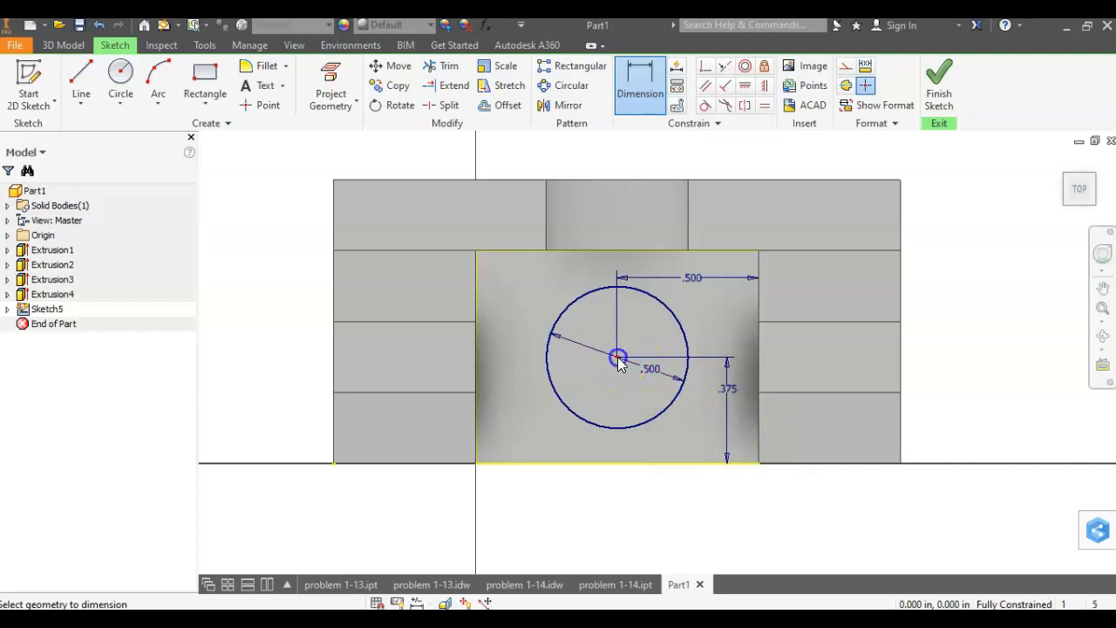
{"action": "left_click", "coordinate": [897, 315]}
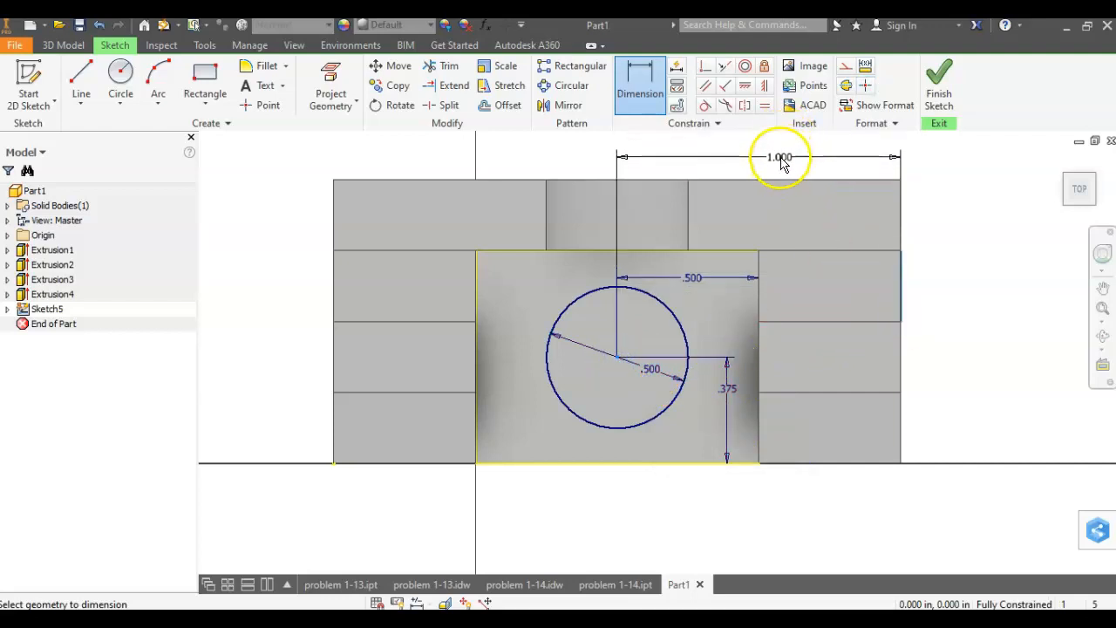
{"action": "key", "text": "Escape"}
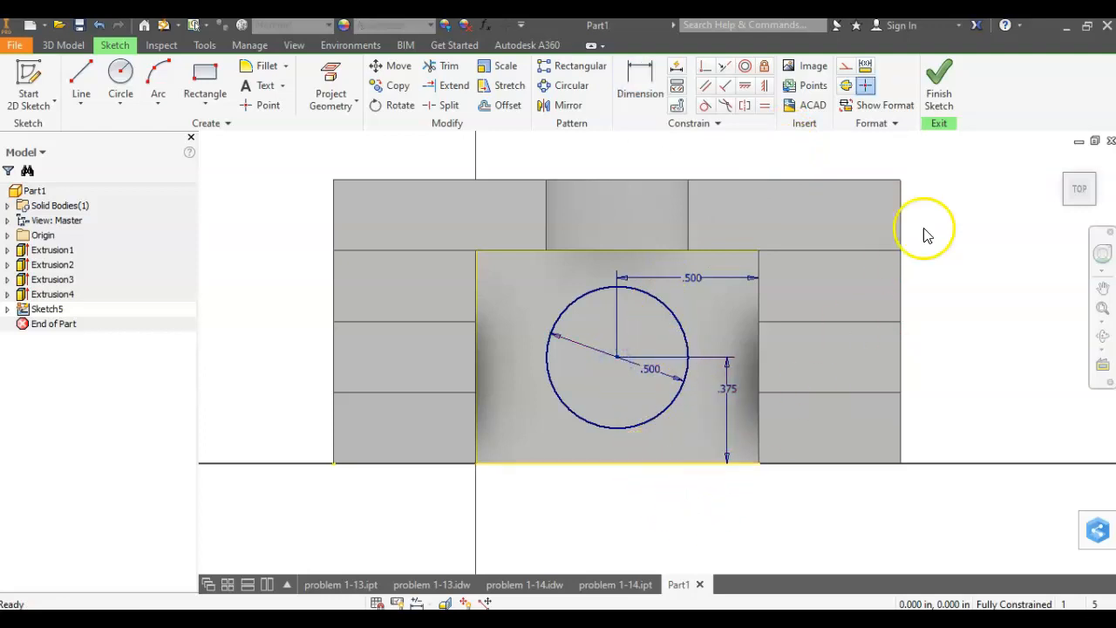
Finish the sketch and extrude the circle as a cut through the base of the bracket.
{"action": "left_click", "coordinate": [936, 98]}
{"action": "left_click", "coordinate": [81, 84]}
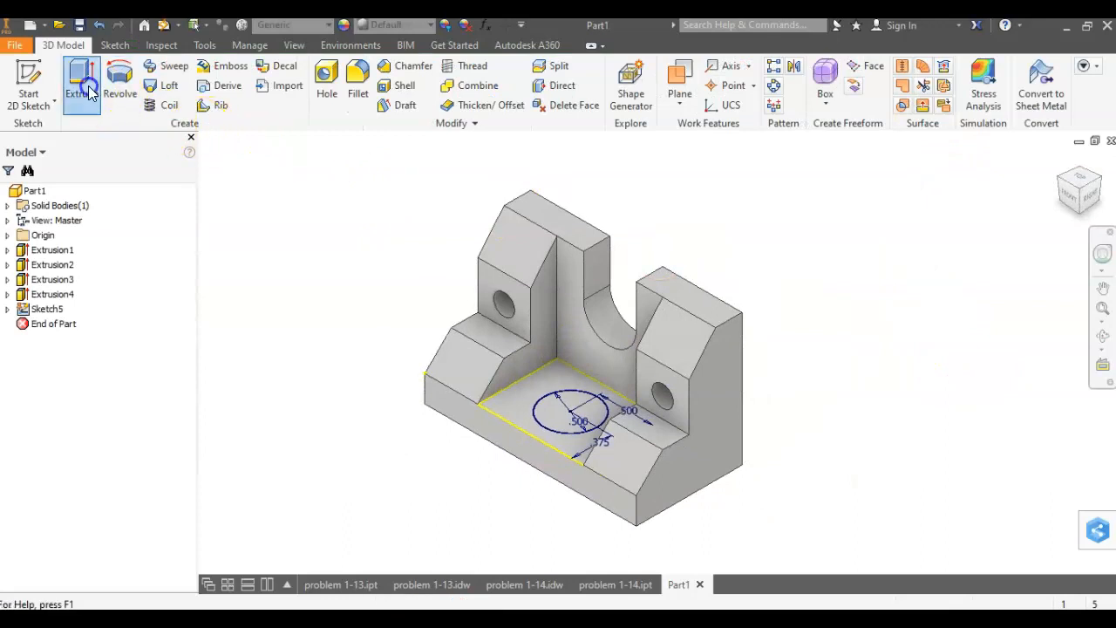
{"action": "left_click", "coordinate": [568, 425]}
{"action": "left_click", "coordinate": [218, 225]}
{"action": "left_click", "coordinate": [284, 201]}
{"action": "left_click", "coordinate": [261, 251]}
{"action": "left_click", "coordinate": [270, 331]}
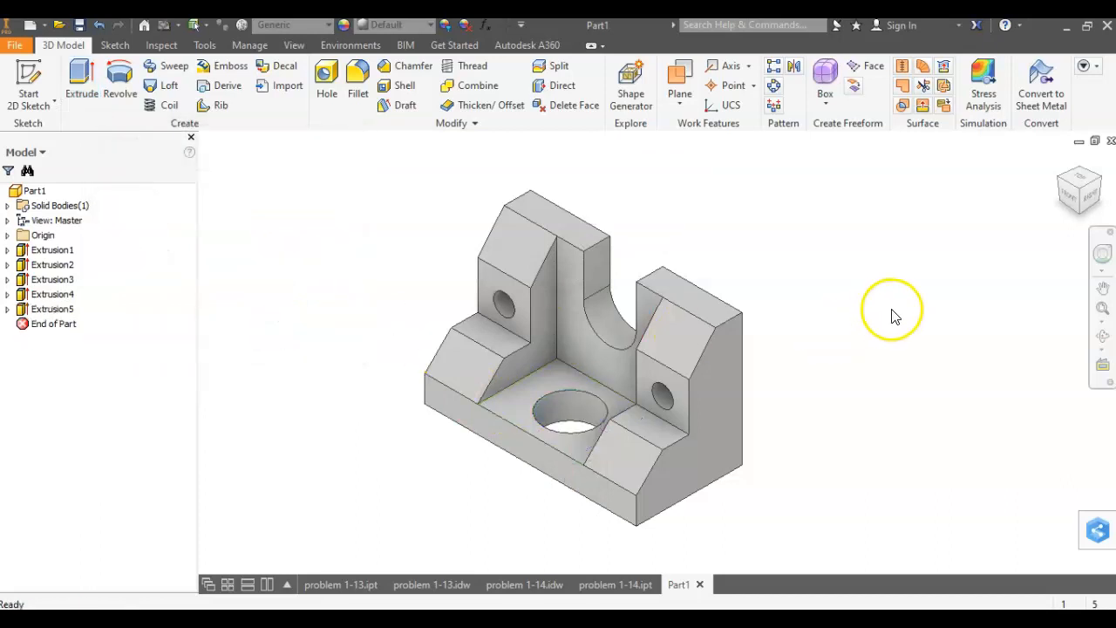
Save the part in the Models folder as "problem 1-13 ex".
{"action": "middle_click_drag", "start_coordinate": [891, 315], "coordinate": [908, 301]}
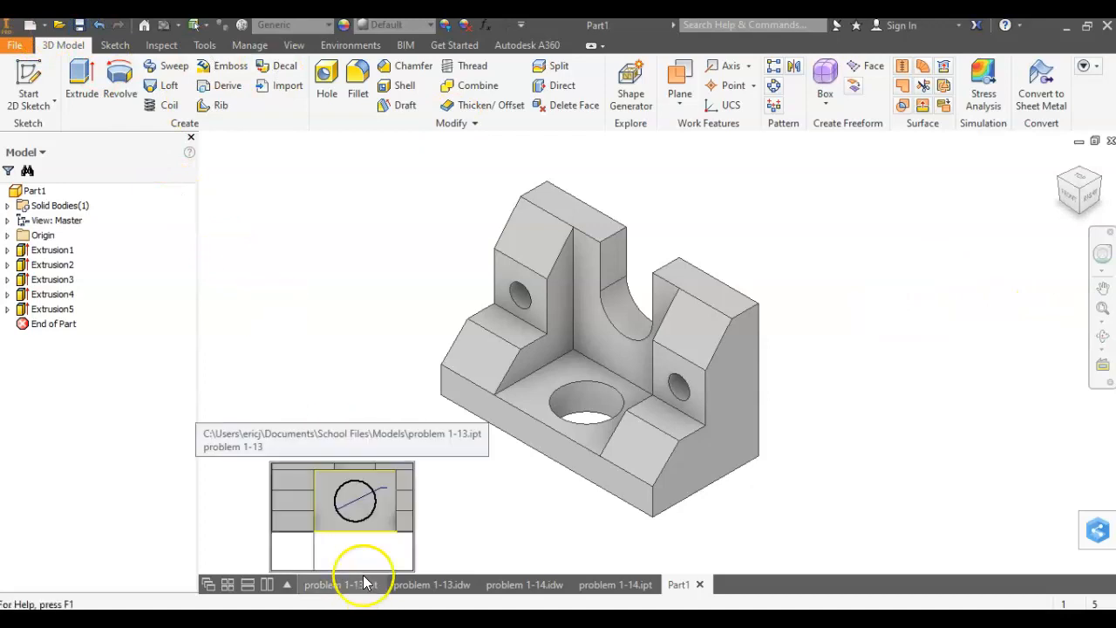
{"action": "left_click", "coordinate": [78, 32]}
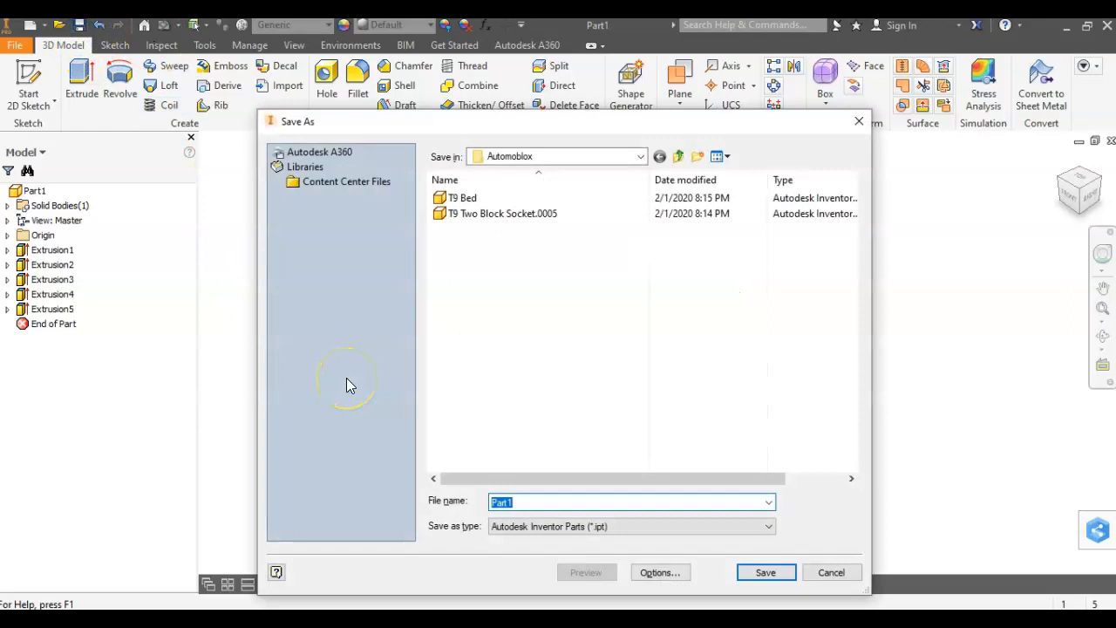
{"action": "left_click", "coordinate": [642, 156]}
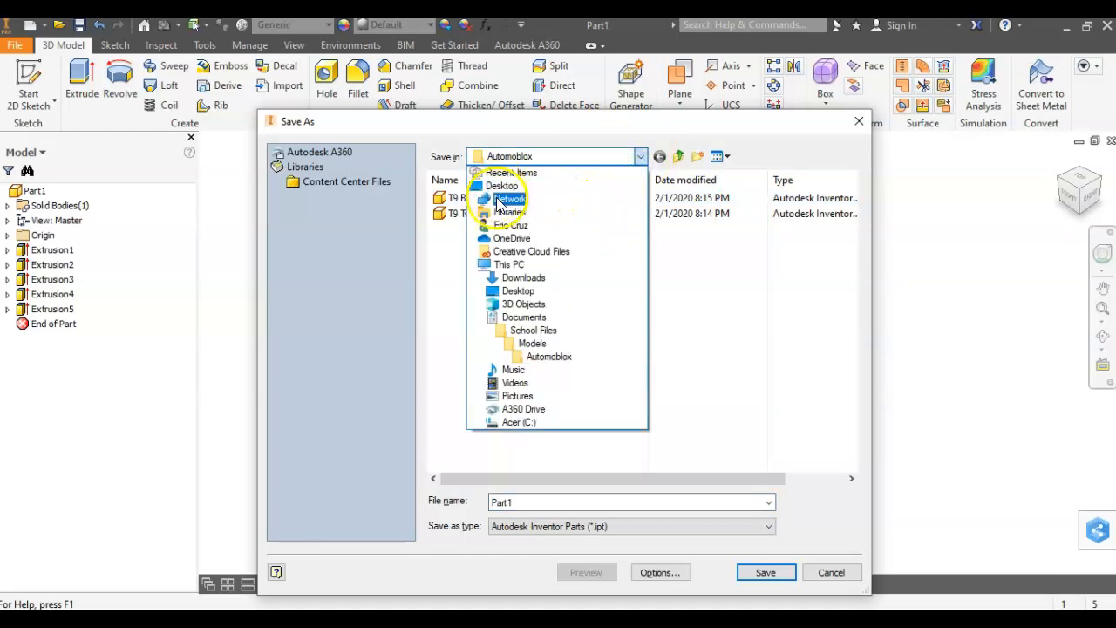
{"action": "left_click", "coordinate": [532, 343]}
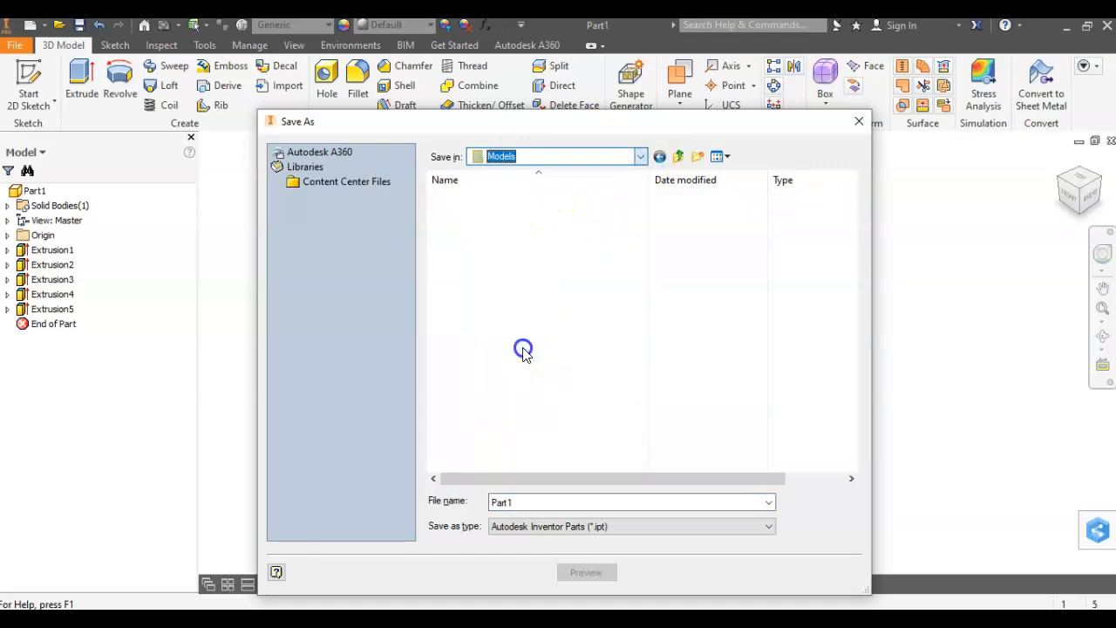
{"action": "double_click", "coordinate": [614, 502]}
{"action": "type", "text": "prob"}
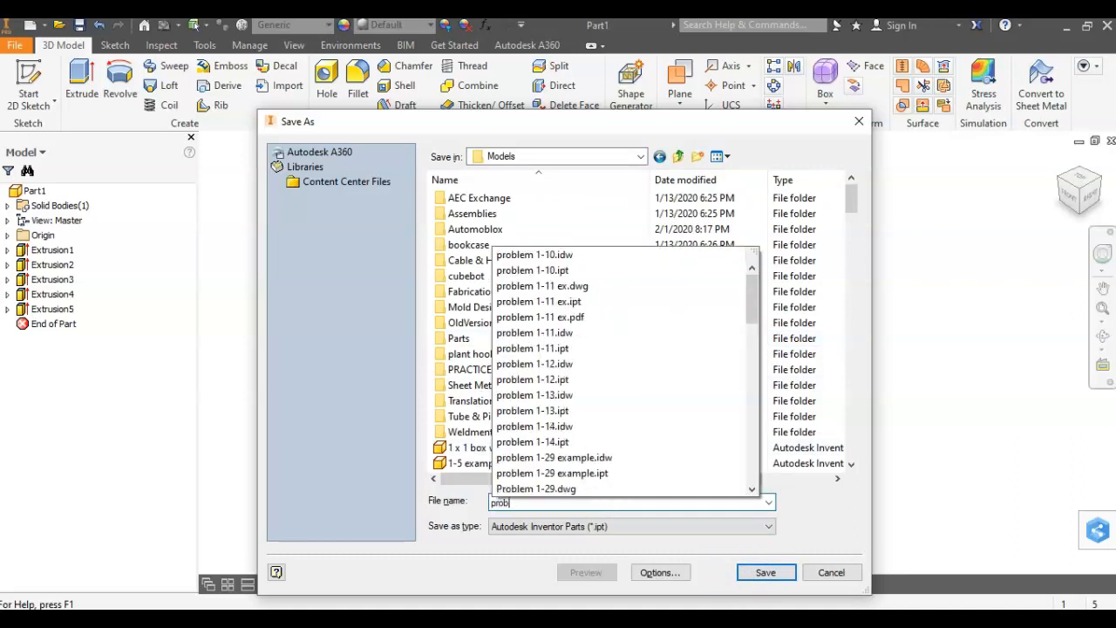
{"action": "type", "text": "lem 1-13 ex"}
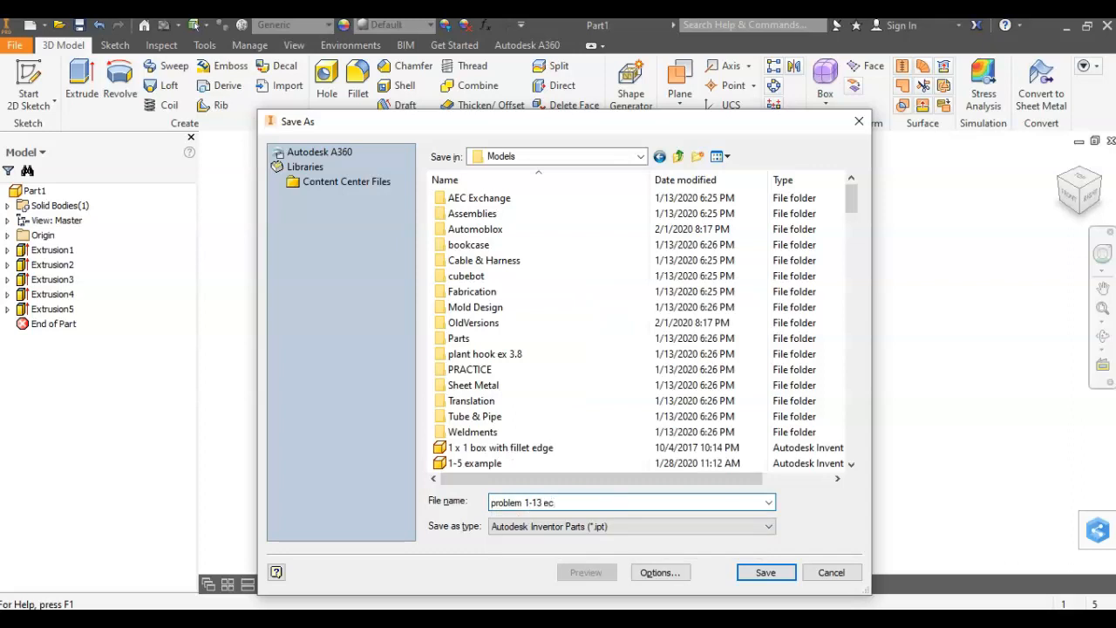
{"action": "left_click", "coordinate": [792, 572]}
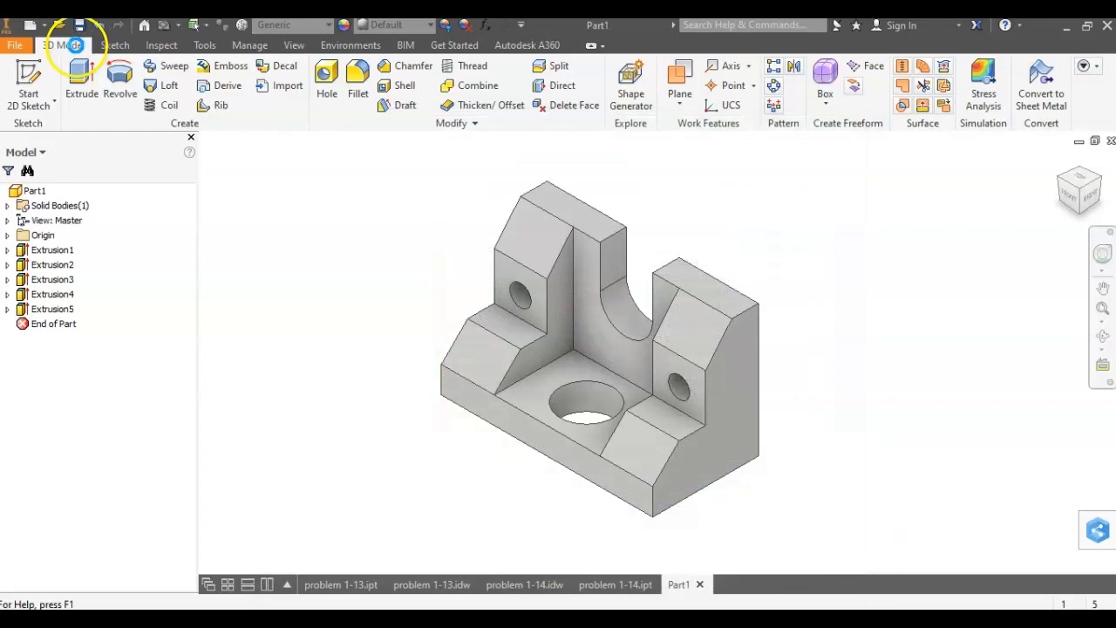
Create a new drawing and set its sheet size to A.
{"action": "left_click", "coordinate": [48, 28]}
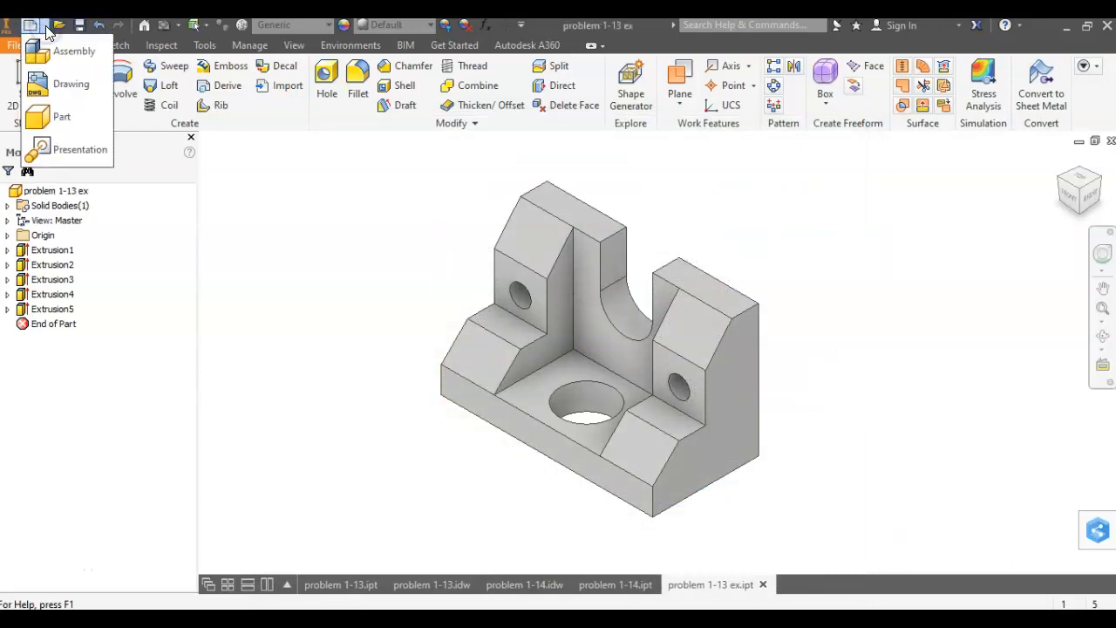
{"action": "left_click", "coordinate": [59, 82]}
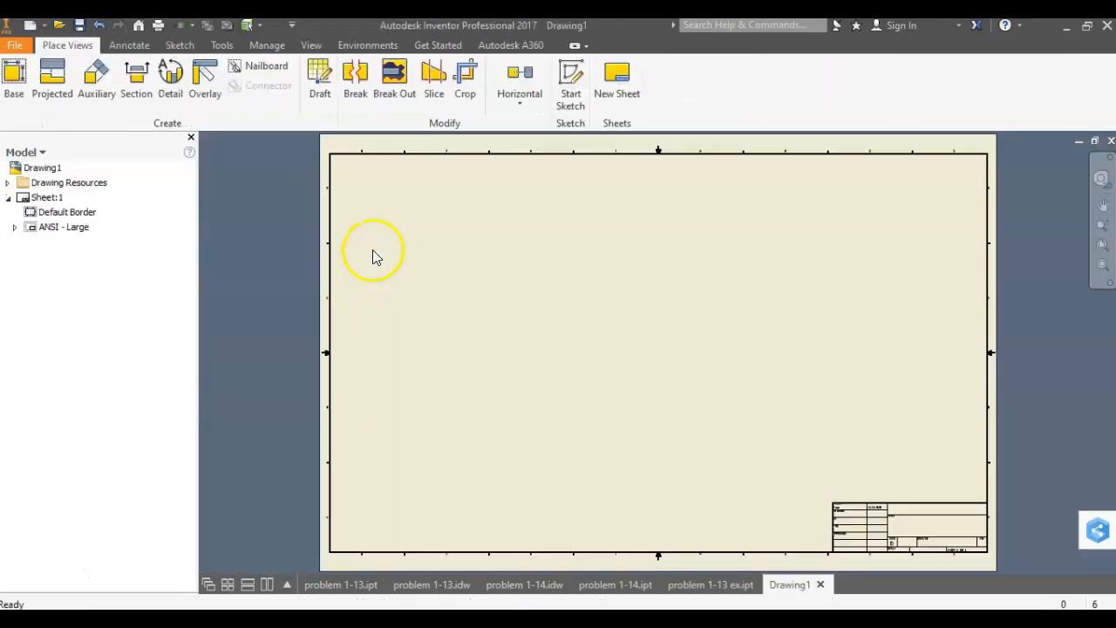
{"action": "right_click", "coordinate": [54, 201]}
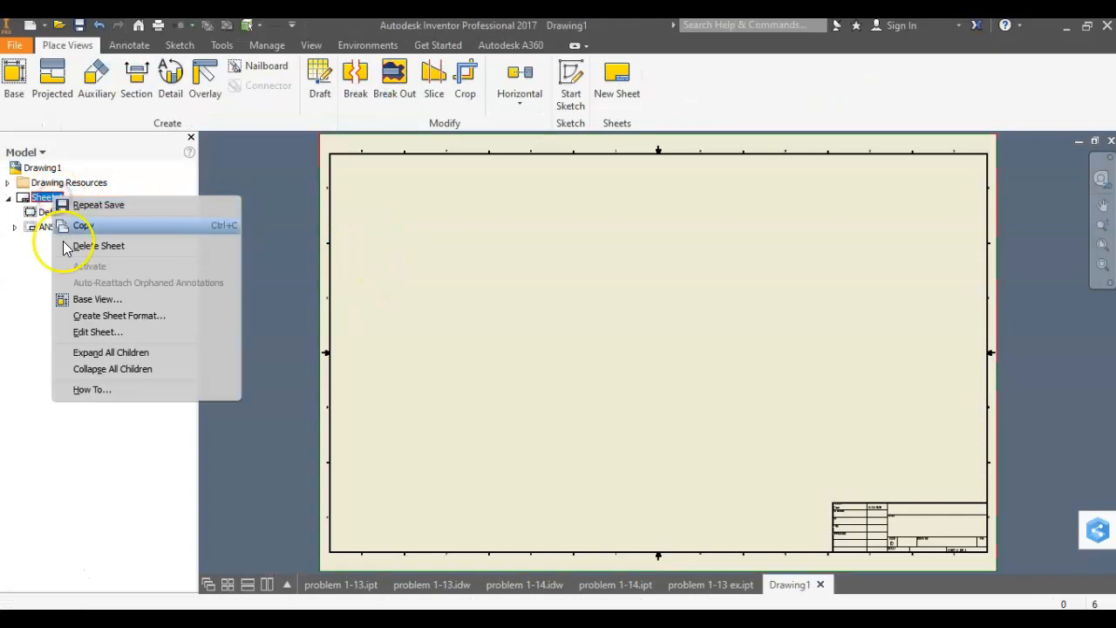
{"action": "left_click", "coordinate": [109, 333]}
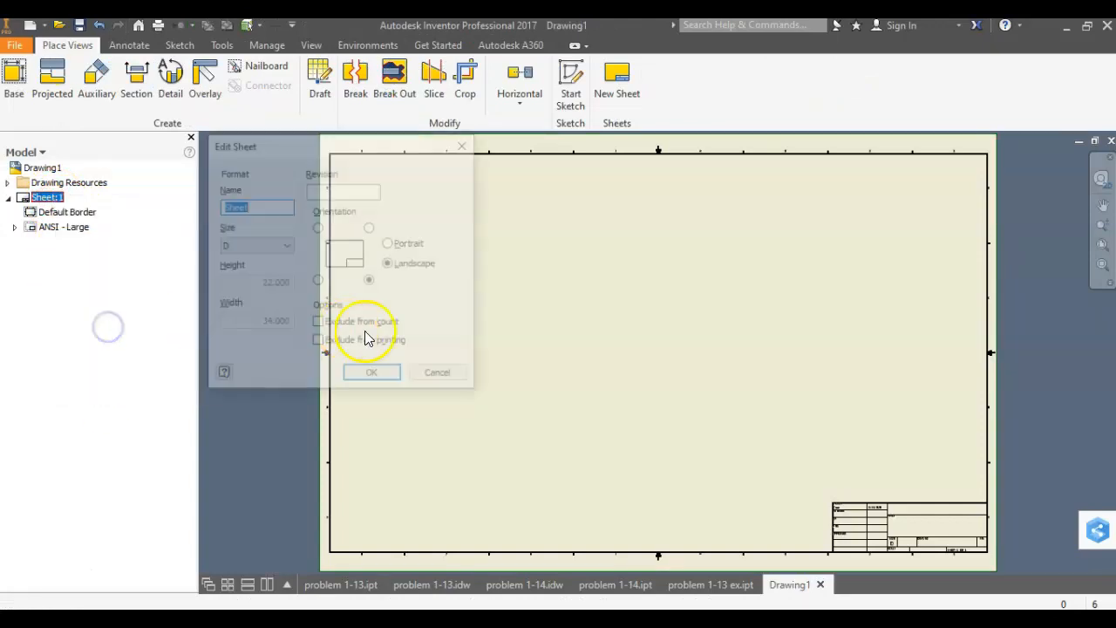
{"action": "left_click", "coordinate": [253, 245]}
{"action": "scroll", "coordinate": [253, 261], "scroll_direction": "up", "scroll_amount": 2}
{"action": "left_click", "coordinate": [257, 271]}
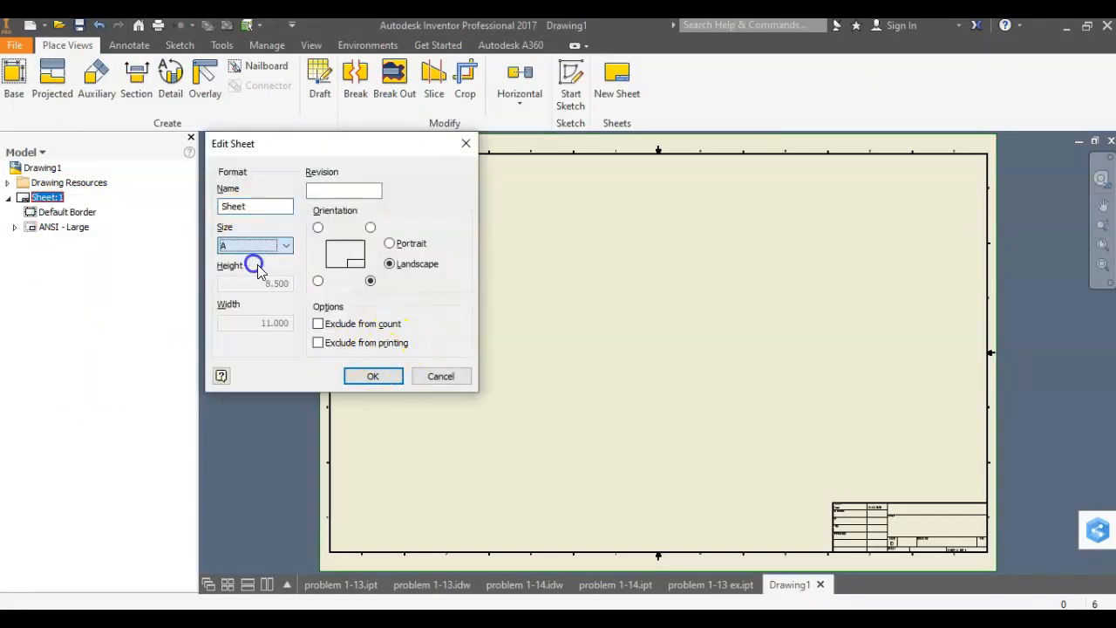
{"action": "left_click", "coordinate": [373, 376]}
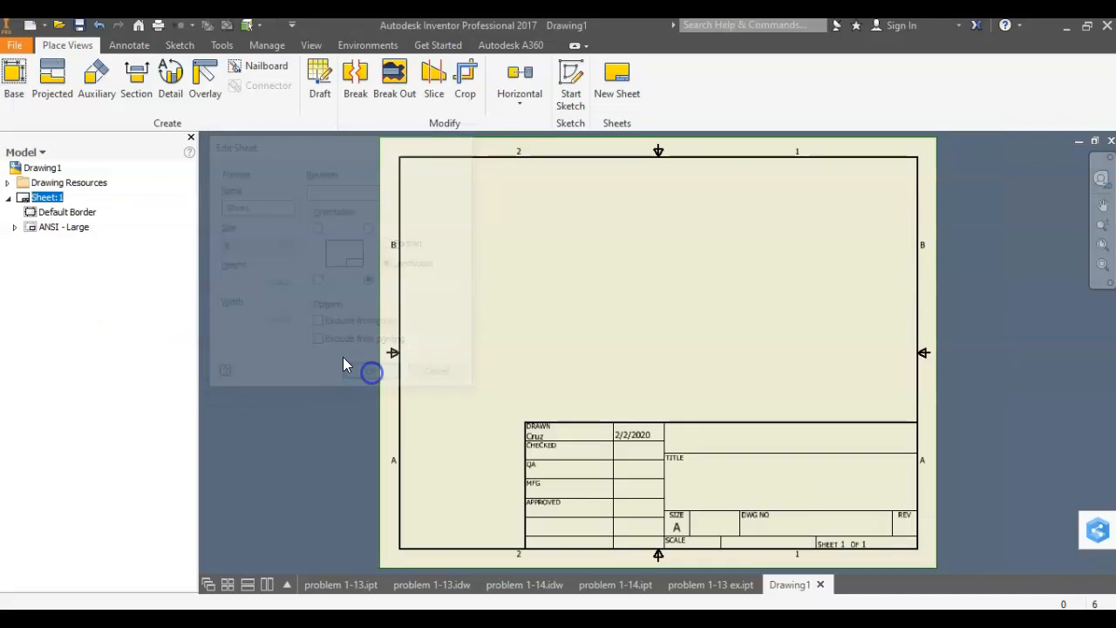
Replace the sheet's ANSI - Large title block with the ANSI A title block.
{"action": "right_click", "coordinate": [70, 229]}
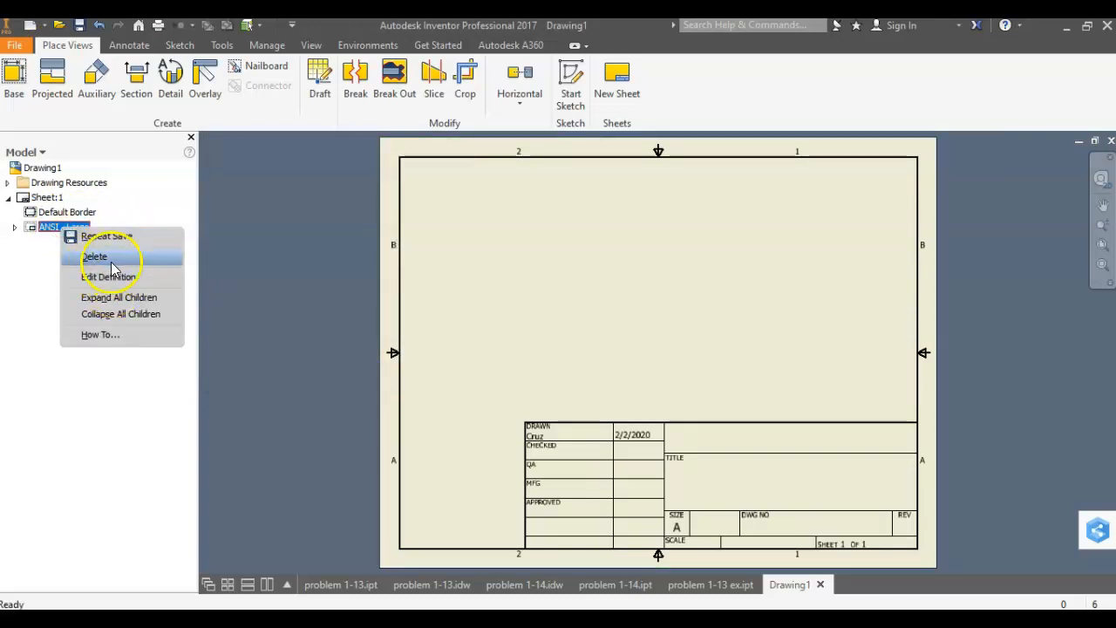
{"action": "left_click", "coordinate": [91, 257]}
{"action": "left_click", "coordinate": [8, 183]}
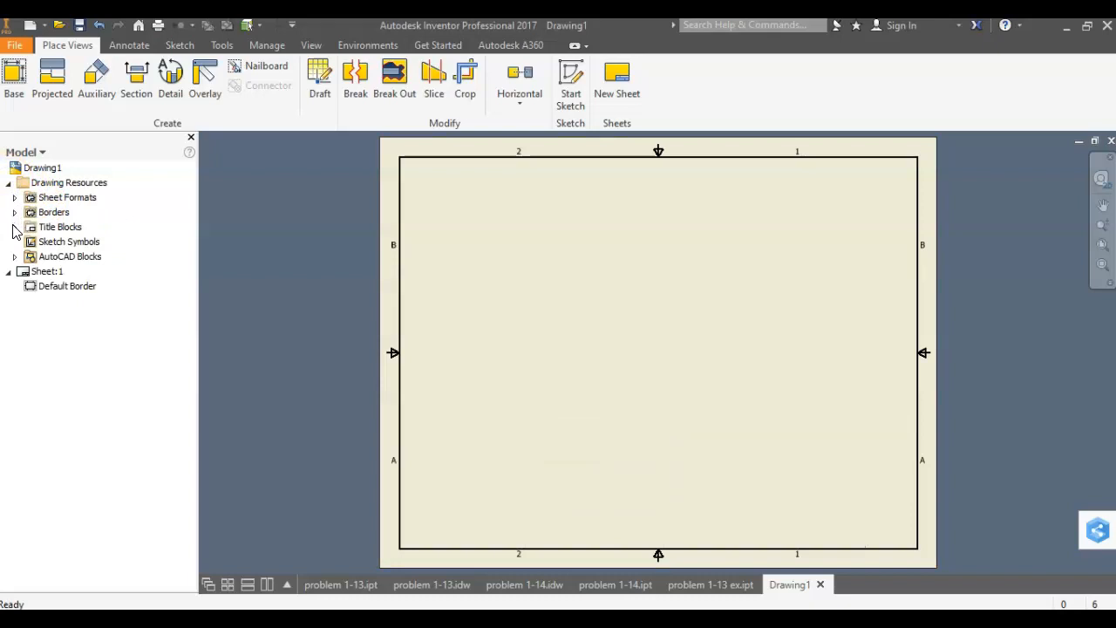
{"action": "left_click", "coordinate": [13, 226]}
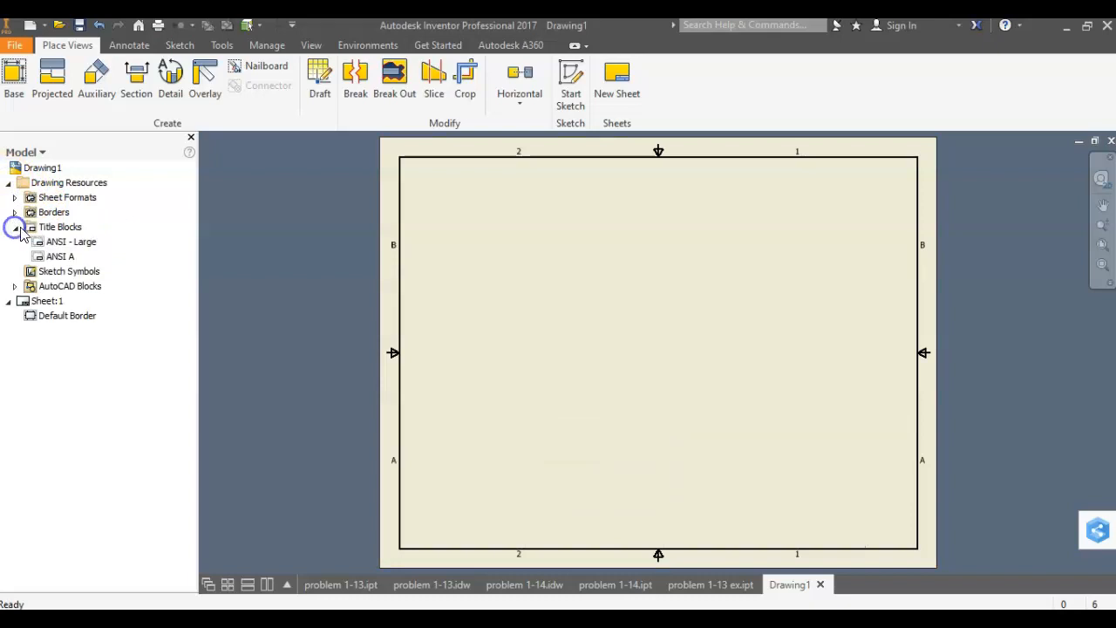
{"action": "right_click", "coordinate": [75, 261]}
{"action": "left_click", "coordinate": [128, 330]}
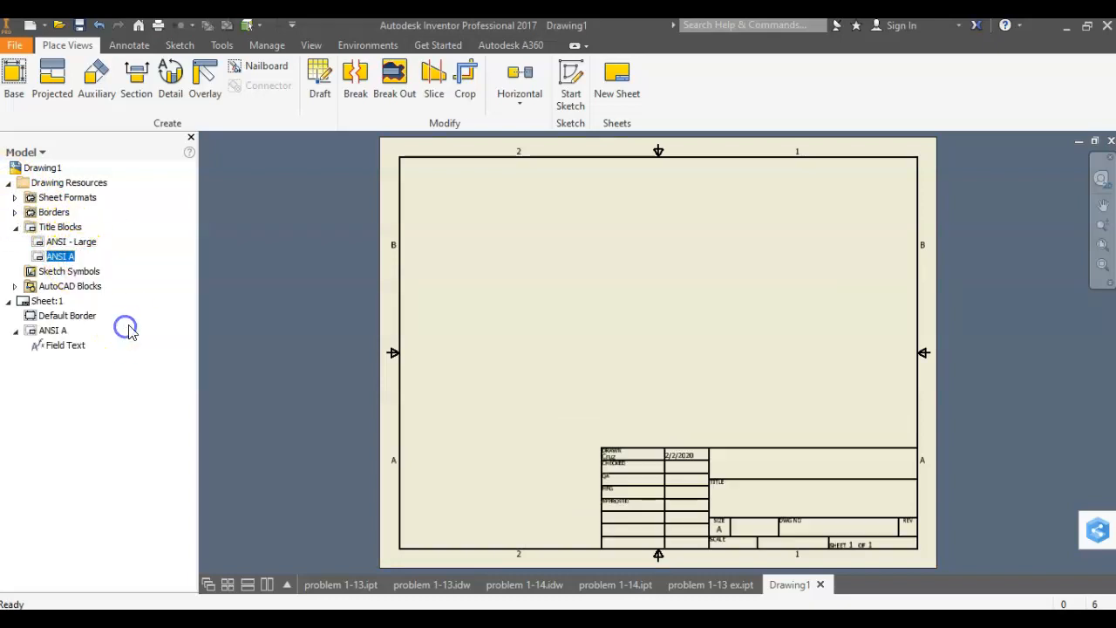
Place a 1:1 front base view of problem 1-13 ex with projected top, right-side and isometric views.
{"action": "left_click", "coordinate": [13, 74]}
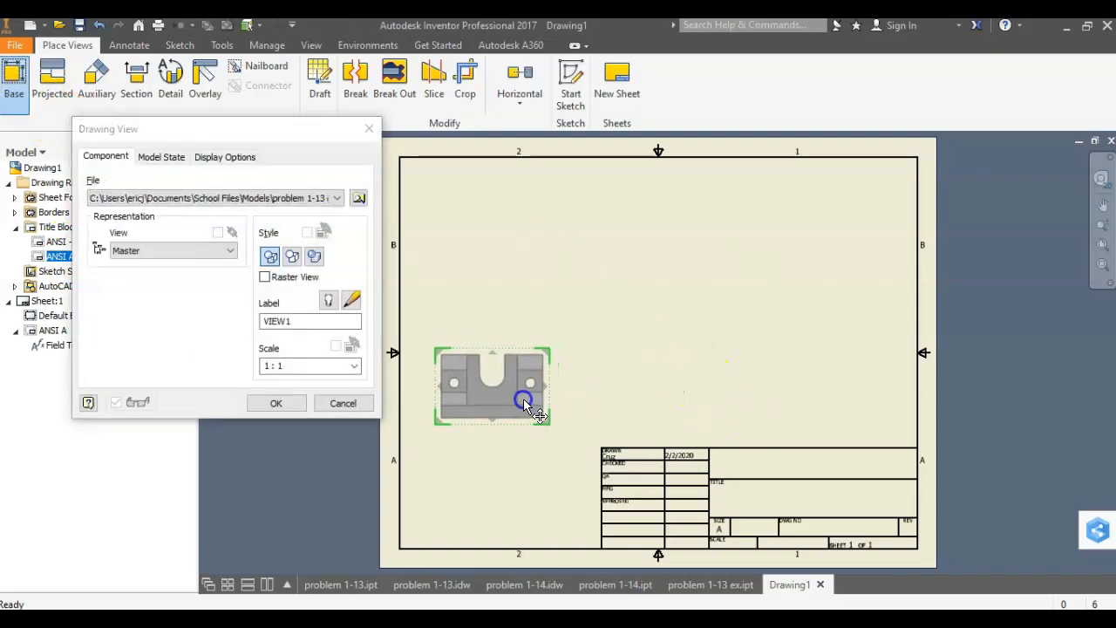
{"action": "left_click", "coordinate": [522, 390]}
{"action": "left_click", "coordinate": [511, 241]}
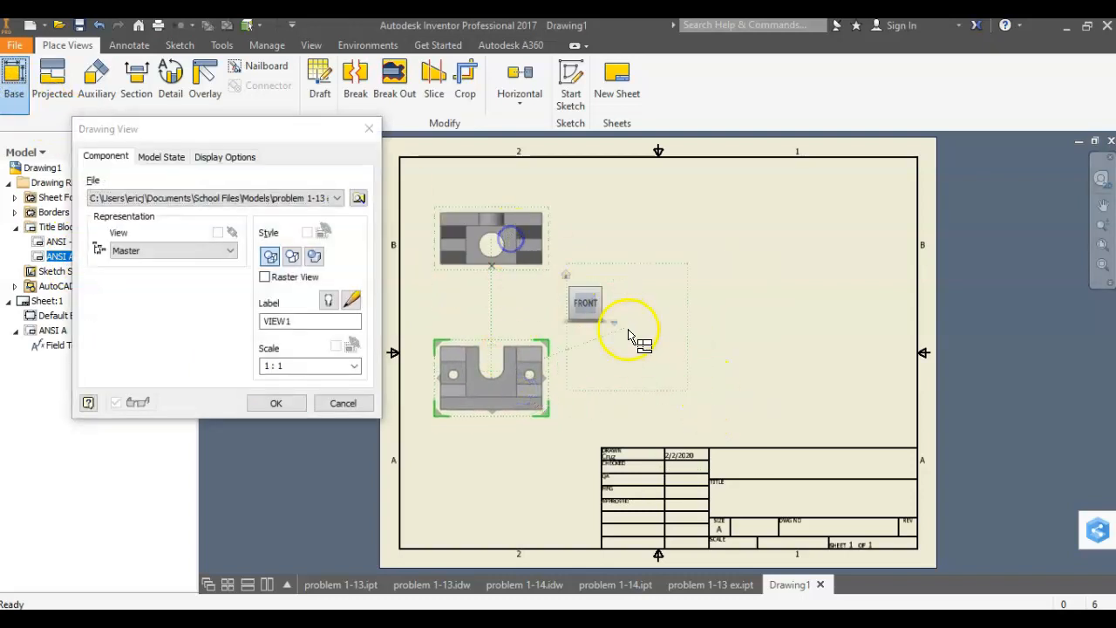
{"action": "right_click", "coordinate": [649, 374]}
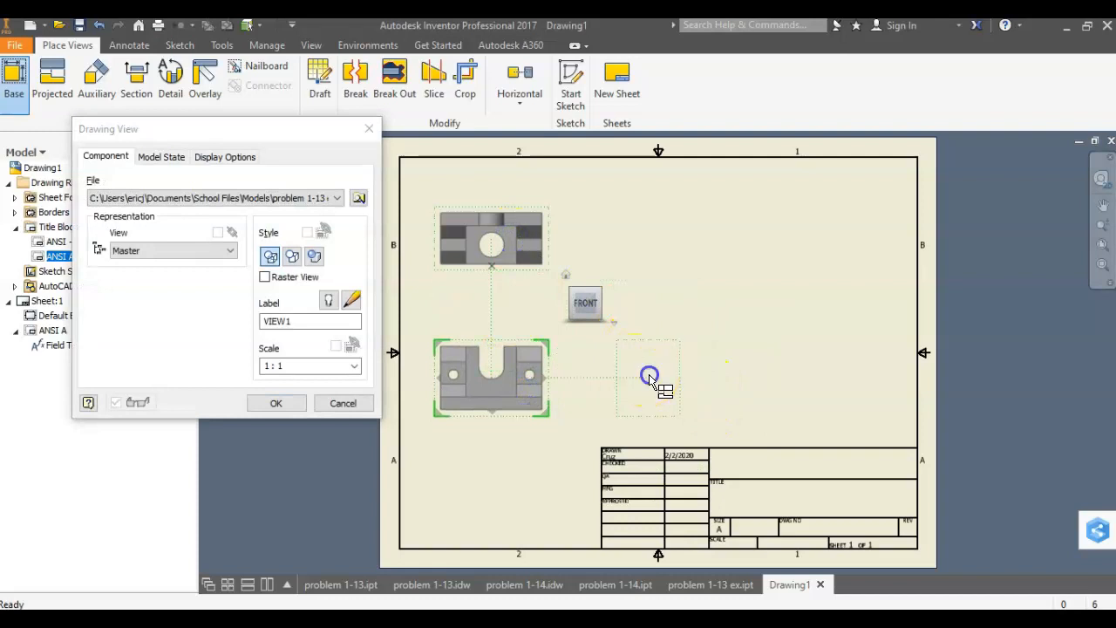
{"action": "left_click", "coordinate": [834, 234]}
{"action": "left_click", "coordinate": [278, 401]}
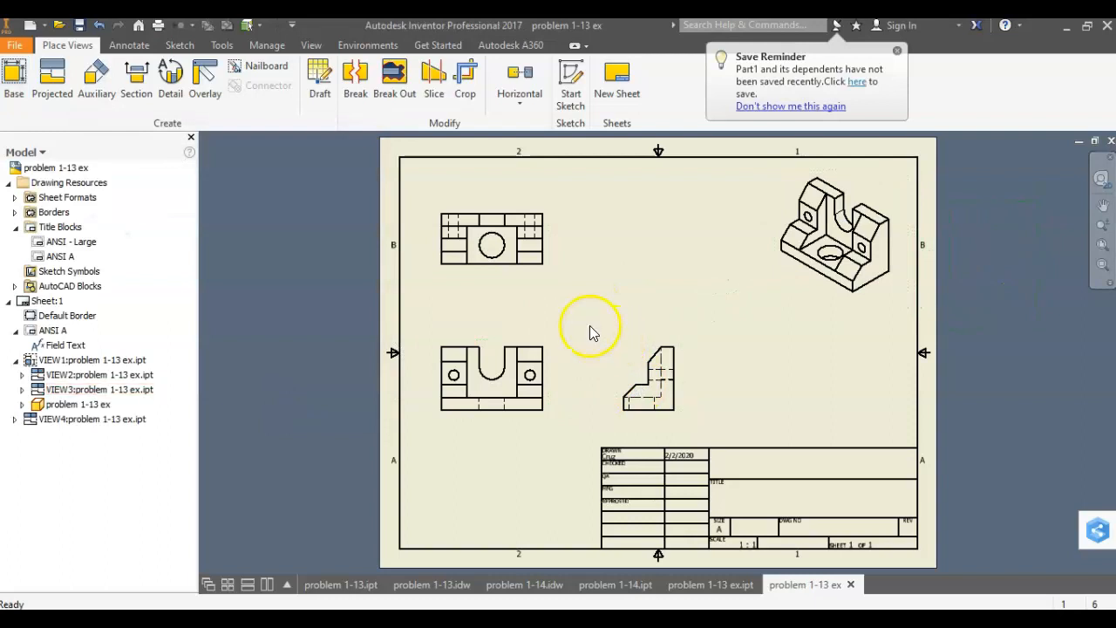
Switch to the problem 1-13.idw drawing and examine its dimensioned views, especially the hole's center mark in the top view.
{"action": "scroll", "coordinate": [581, 300], "scroll_direction": "up", "scroll_amount": 3}
{"action": "scroll", "coordinate": [581, 300], "scroll_direction": "down", "scroll_amount": 2}
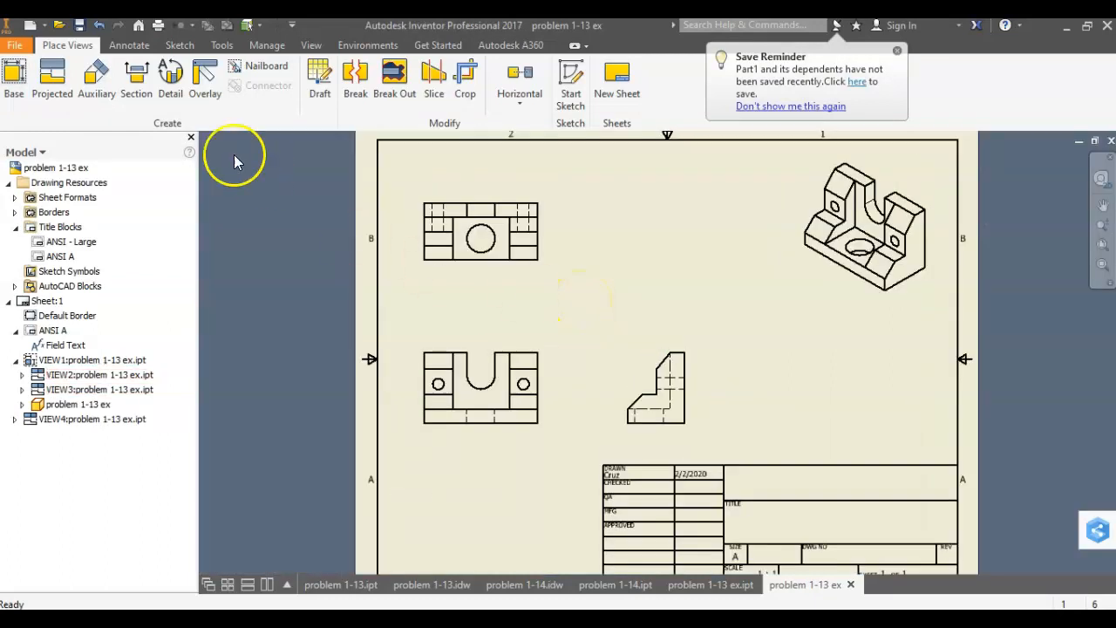
{"action": "left_click", "coordinate": [138, 45]}
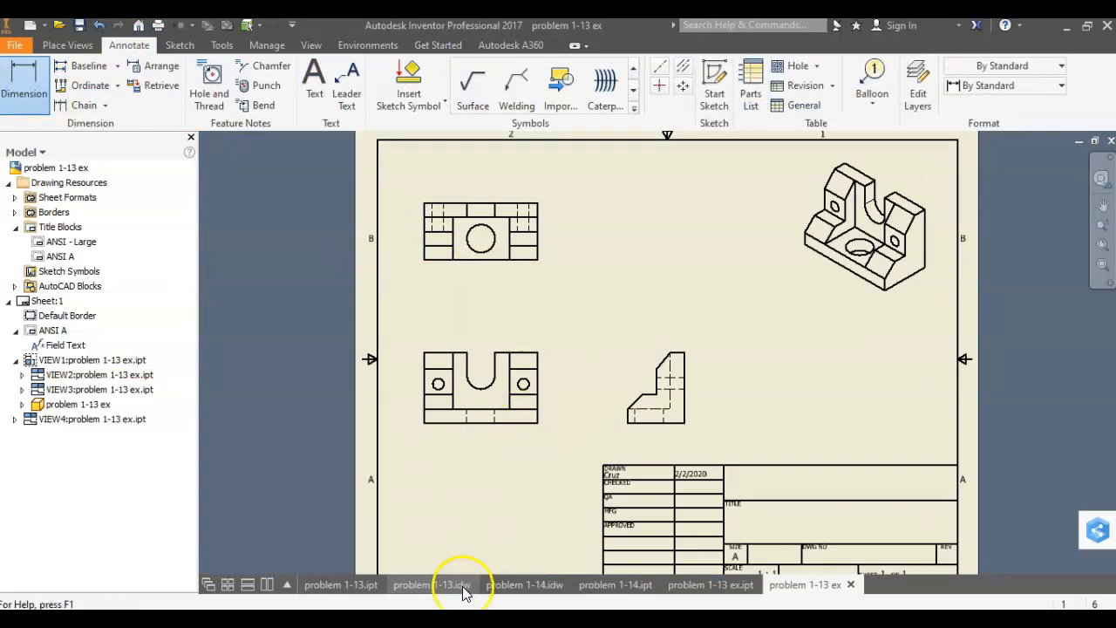
{"action": "left_click", "coordinate": [425, 589]}
{"action": "middle_click_drag", "start_coordinate": [575, 377], "coordinate": [549, 198]}
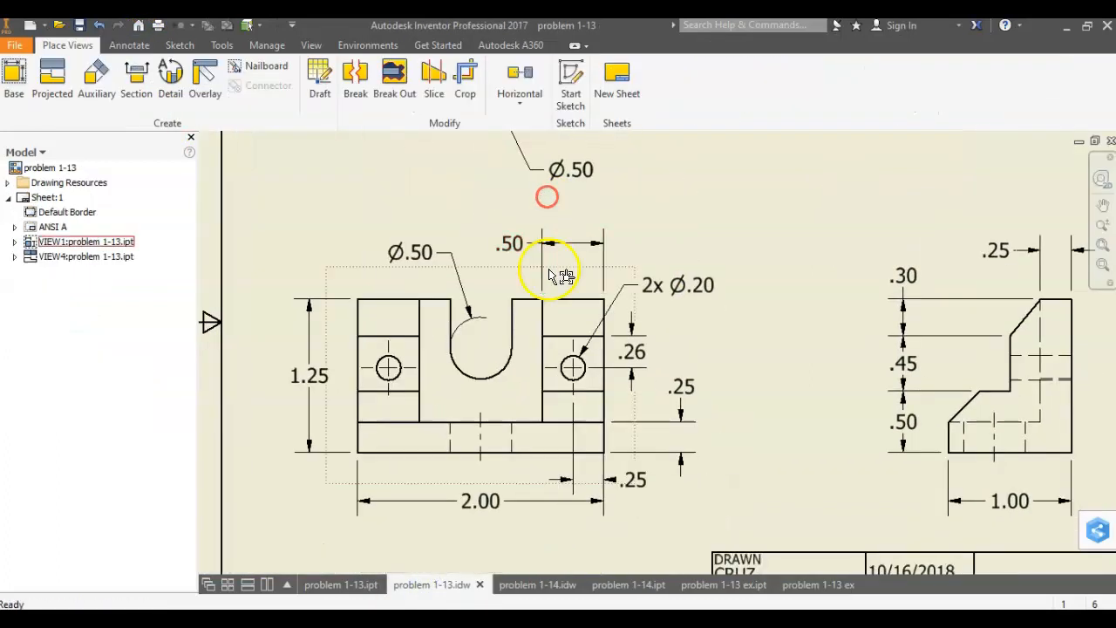
{"action": "scroll", "coordinate": [550, 270], "scroll_direction": "up", "scroll_amount": 2}
{"action": "middle_click_drag", "start_coordinate": [539, 319], "coordinate": [513, 430]}
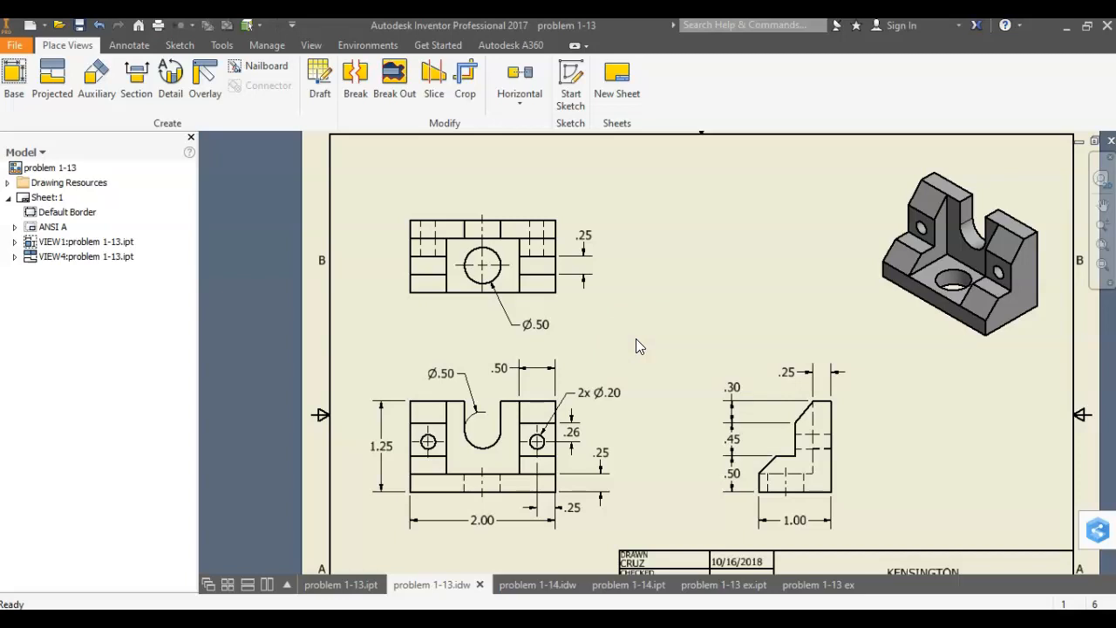
{"action": "scroll", "coordinate": [463, 268], "scroll_direction": "down", "scroll_amount": 3}
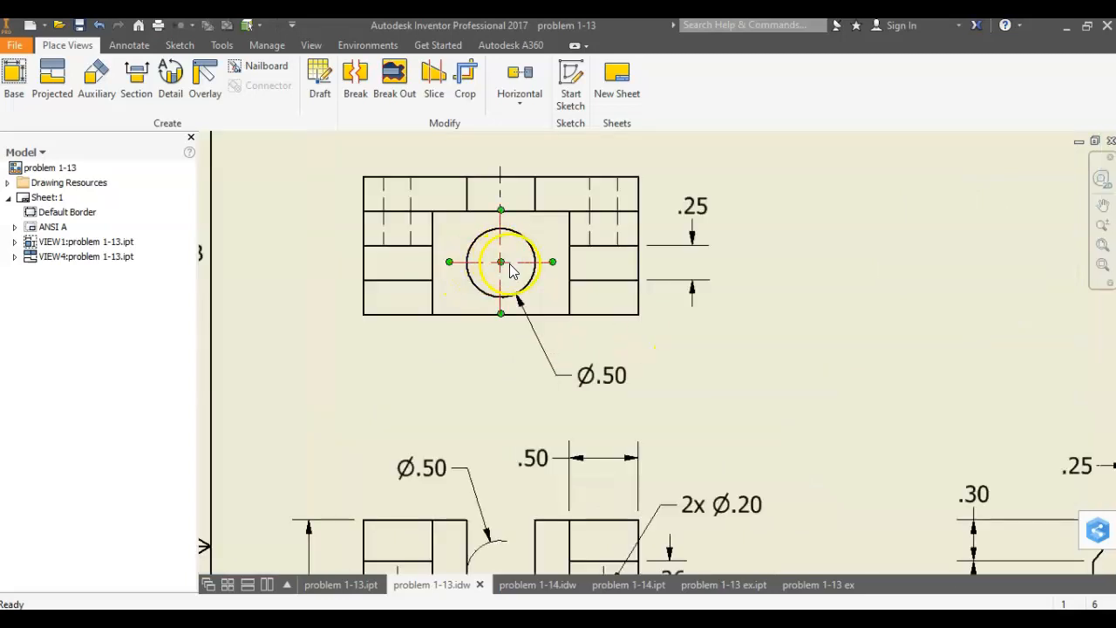
{"action": "scroll", "coordinate": [512, 270], "scroll_direction": "down", "scroll_amount": 3}
{"action": "left_click", "coordinate": [497, 263]}
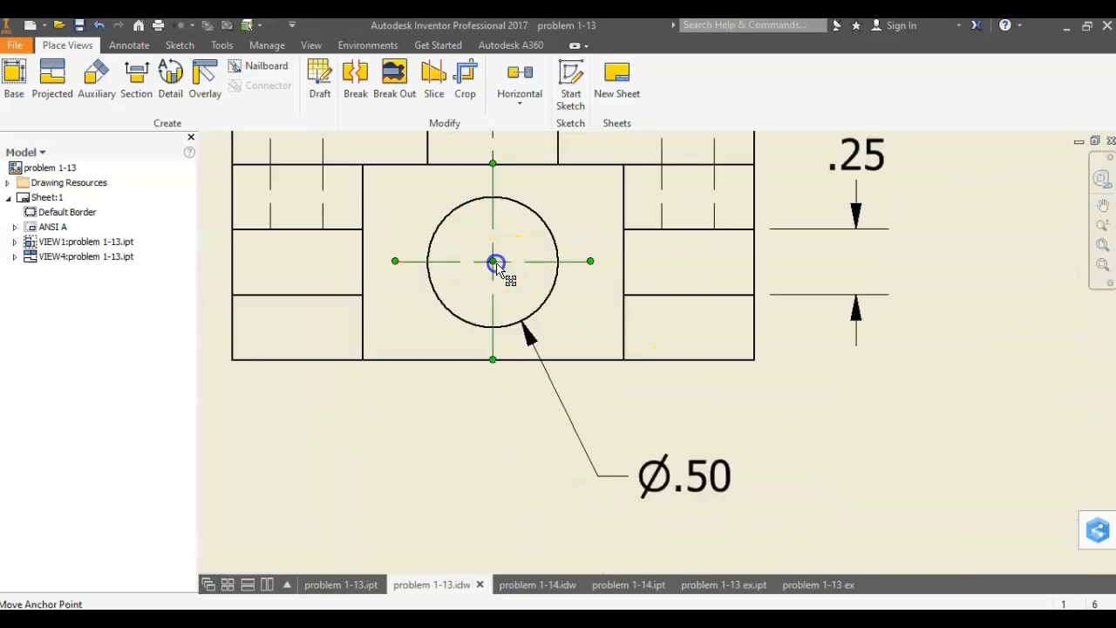
{"action": "left_click", "coordinate": [622, 266]}
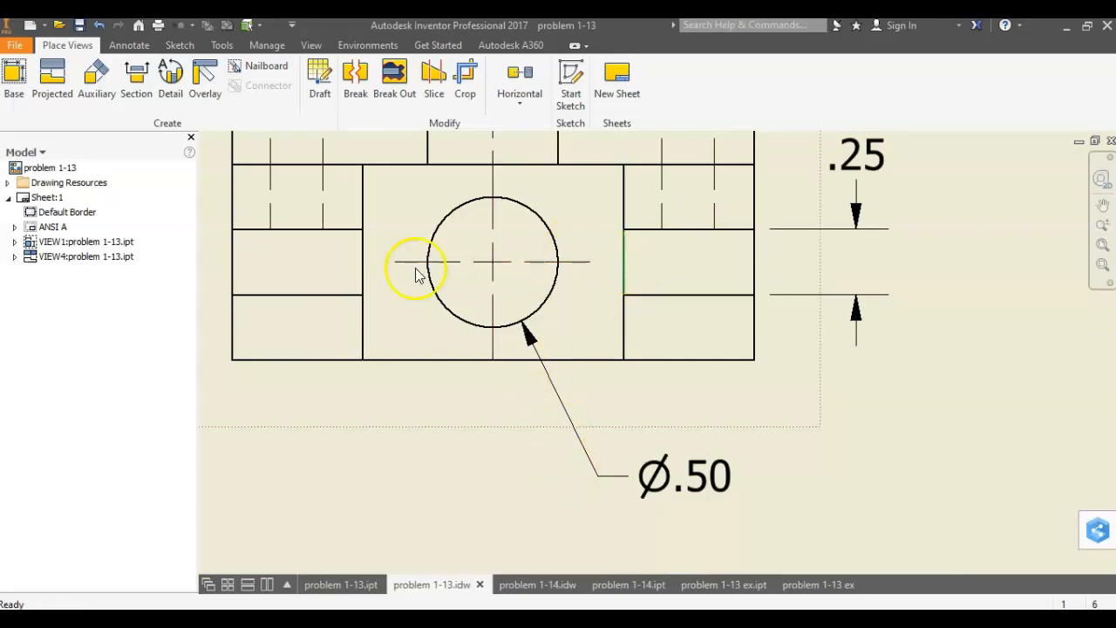
Dimension the horizontal distance from the large hole's center to the recess's right edge, placing it below the top view.
{"action": "left_click", "coordinate": [129, 44]}
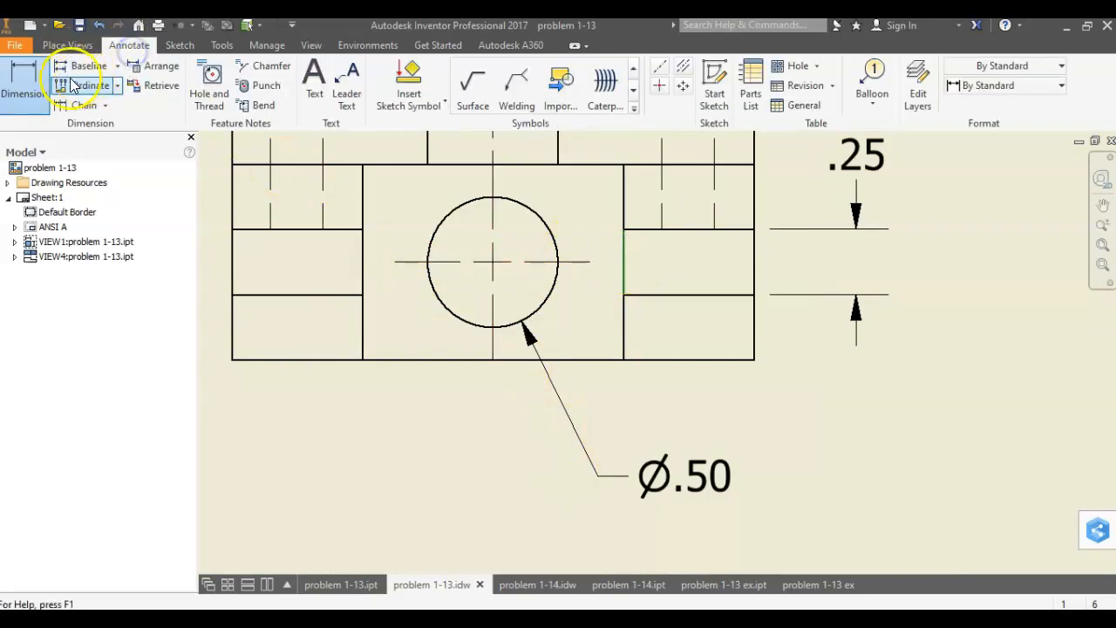
{"action": "left_click", "coordinate": [25, 85]}
{"action": "left_click", "coordinate": [493, 261]}
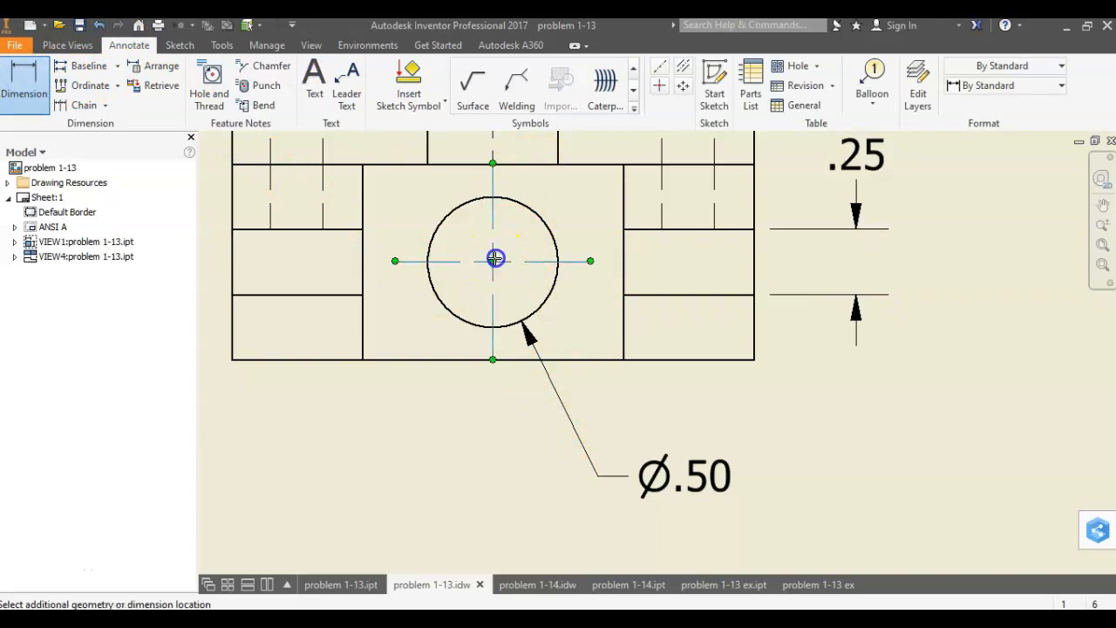
{"action": "left_click", "coordinate": [627, 286]}
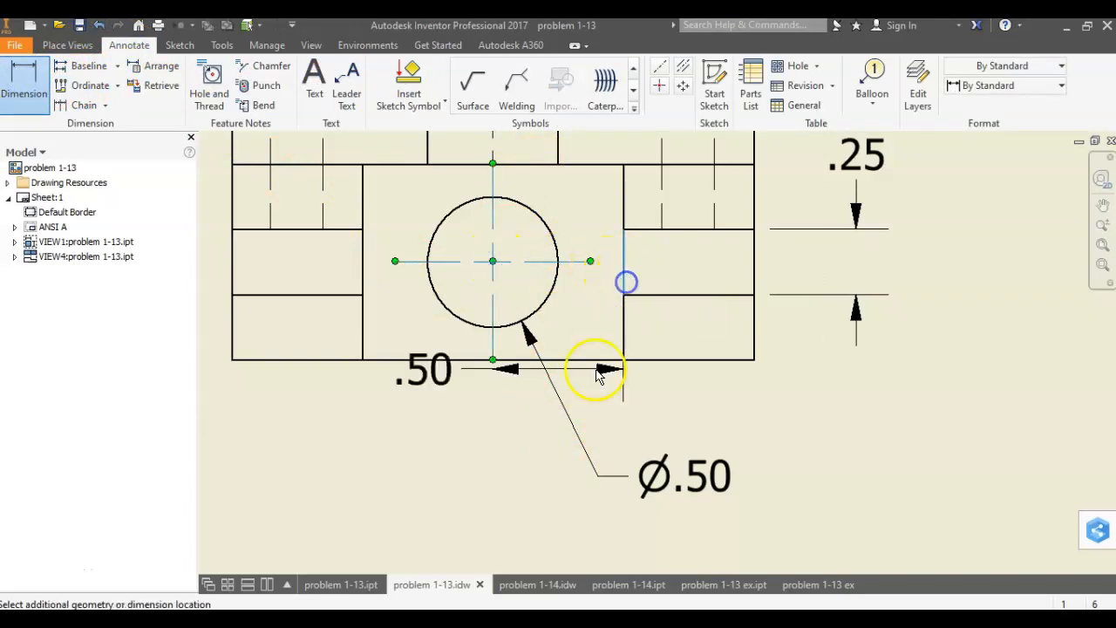
{"action": "left_click", "coordinate": [574, 436]}
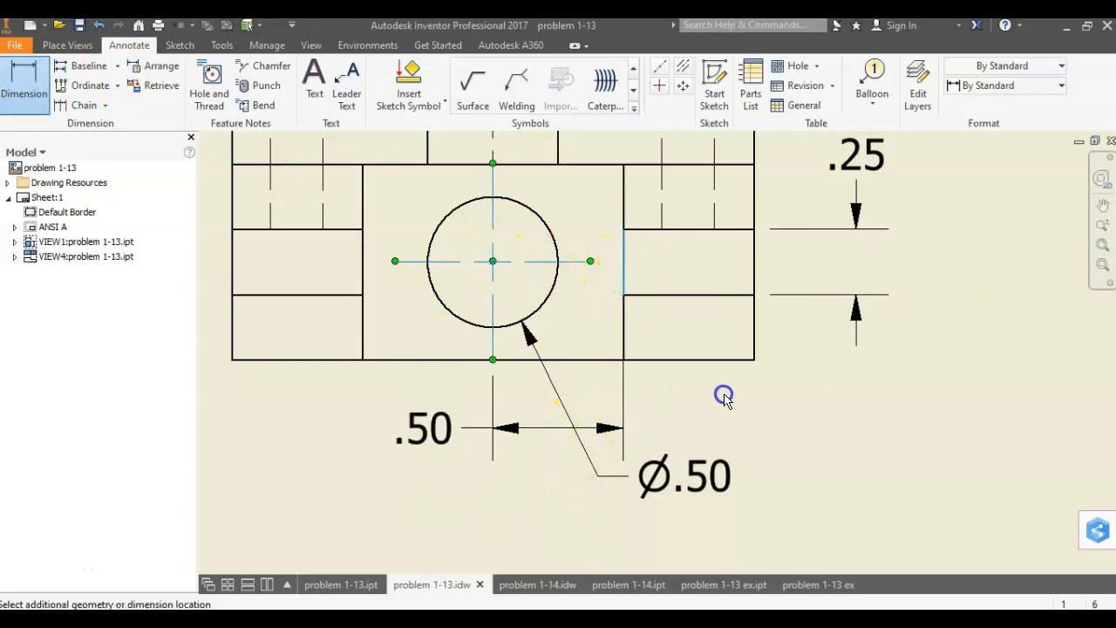
{"action": "key", "text": "Escape"}
Move the top view's Ø.50 hole callout to the lower left of the hole, clear of the .50 dimension.
{"action": "left_click_drag", "start_coordinate": [514, 484], "coordinate": [417, 479]}
{"action": "mouse_move", "coordinate": [598, 476]}
{"action": "left_mouse_down"}
{"action": "mouse_move", "coordinate": [401, 446]}
{"action": "mouse_move", "coordinate": [373, 413]}
{"action": "left_mouse_up"}
{"action": "middle_click_drag", "start_coordinate": [373, 413], "coordinate": [571, 420]}
{"action": "left_click_drag", "start_coordinate": [403, 419], "coordinate": [497, 420]}
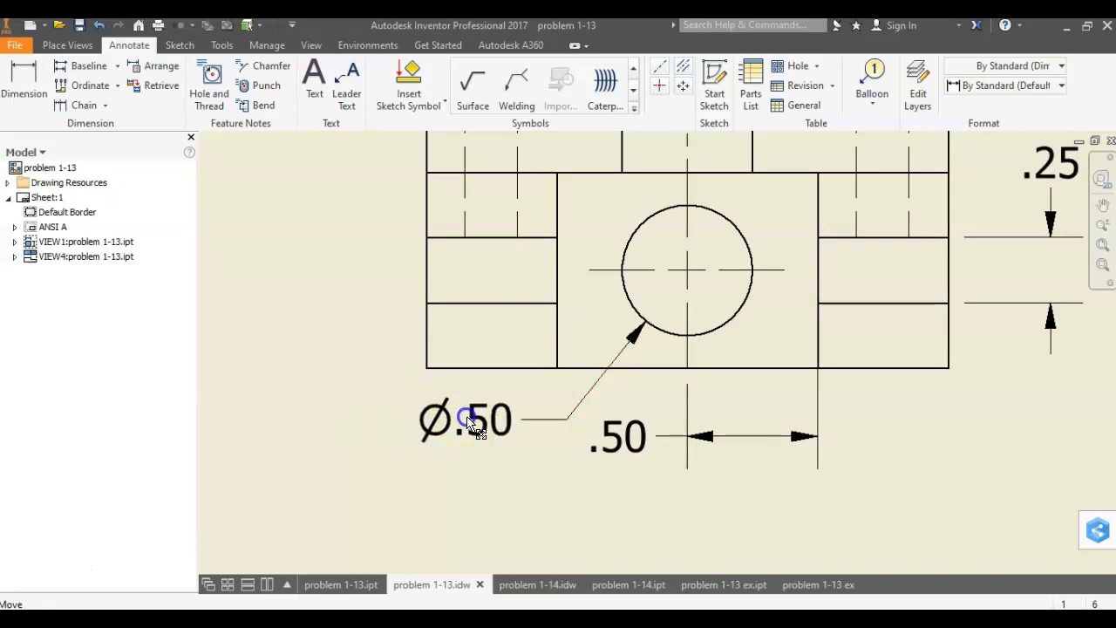
Add a center mark to the arc of the U-shaped slot in the front view.
{"action": "mouse_move", "coordinate": [685, 498]}
{"action": "middle_mouse_down"}
{"action": "mouse_move", "coordinate": [594, 517]}
{"action": "mouse_move", "coordinate": [579, 546]}
{"action": "middle_mouse_up"}
{"action": "scroll", "coordinate": [679, 367], "scroll_direction": "up", "scroll_amount": 3}
{"action": "mouse_move", "coordinate": [679, 366]}
{"action": "middle_mouse_down"}
{"action": "mouse_move", "coordinate": [675, 406]}
{"action": "mouse_move", "coordinate": [645, 332]}
{"action": "mouse_move", "coordinate": [625, 323]}
{"action": "mouse_move", "coordinate": [523, 54]}
{"action": "middle_mouse_up"}
{"action": "mouse_move", "coordinate": [547, 152]}
{"action": "middle_mouse_down"}
{"action": "mouse_move", "coordinate": [528, 262]}
{"action": "mouse_move", "coordinate": [543, 269]}
{"action": "middle_mouse_up"}
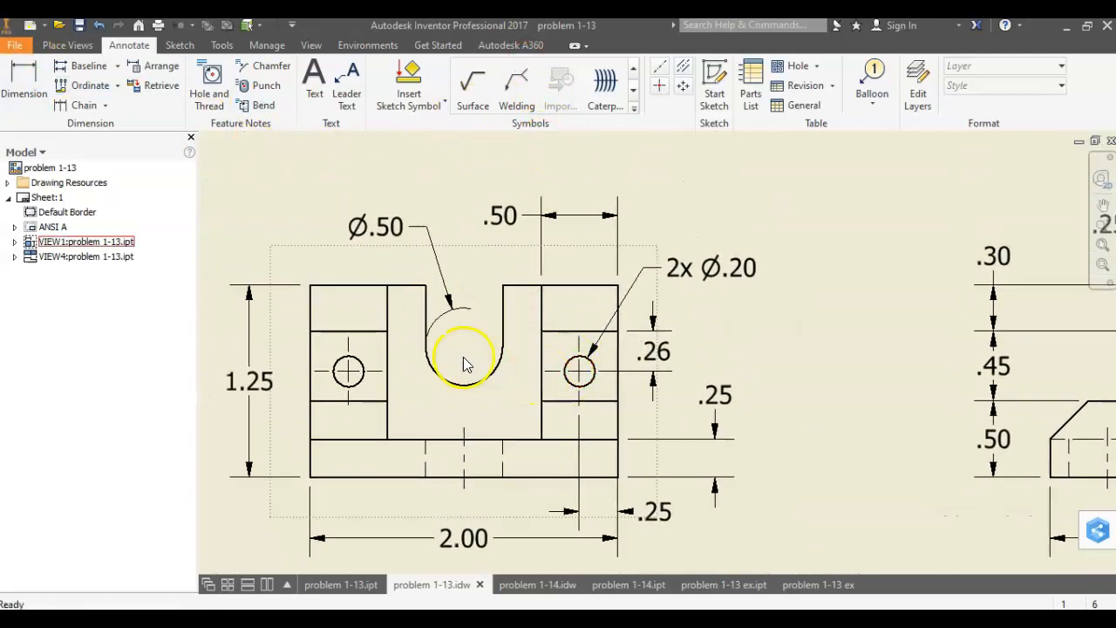
{"action": "left_click", "coordinate": [658, 84]}
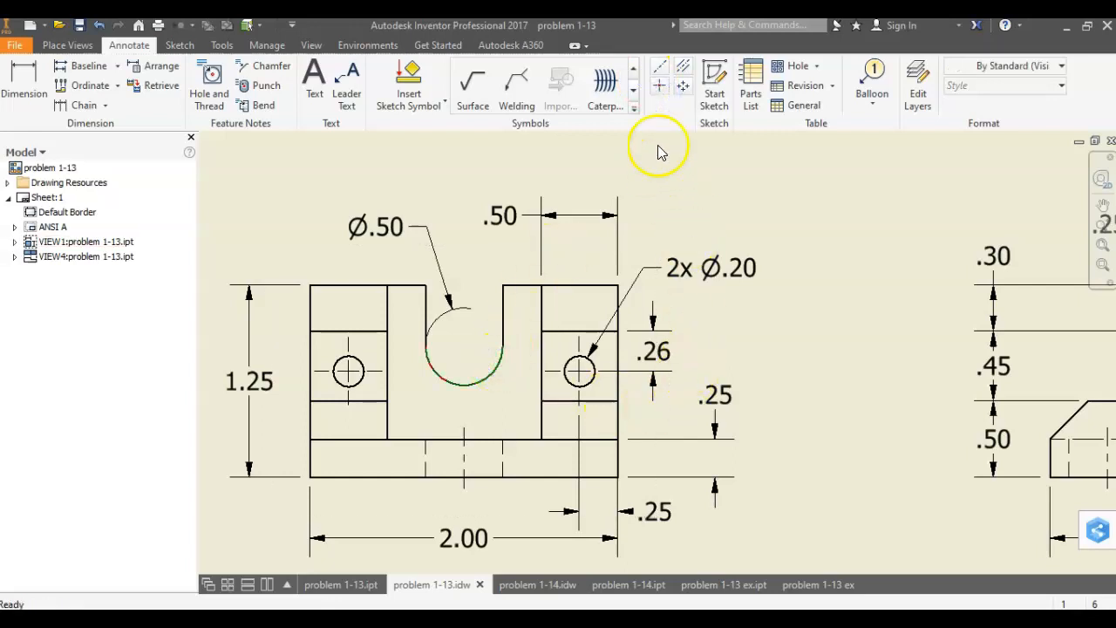
{"action": "left_click", "coordinate": [500, 368]}
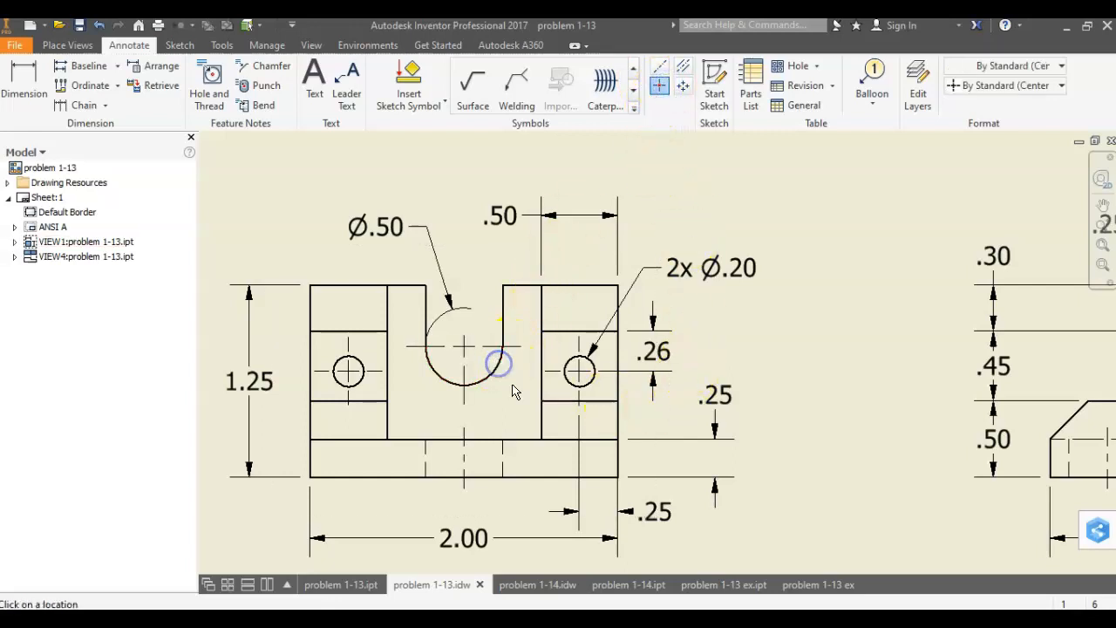
Dimension the horizontal distance from the slot's center to the front view's right edge, placing it above the .50 dimension.
{"action": "left_click", "coordinate": [23, 83]}
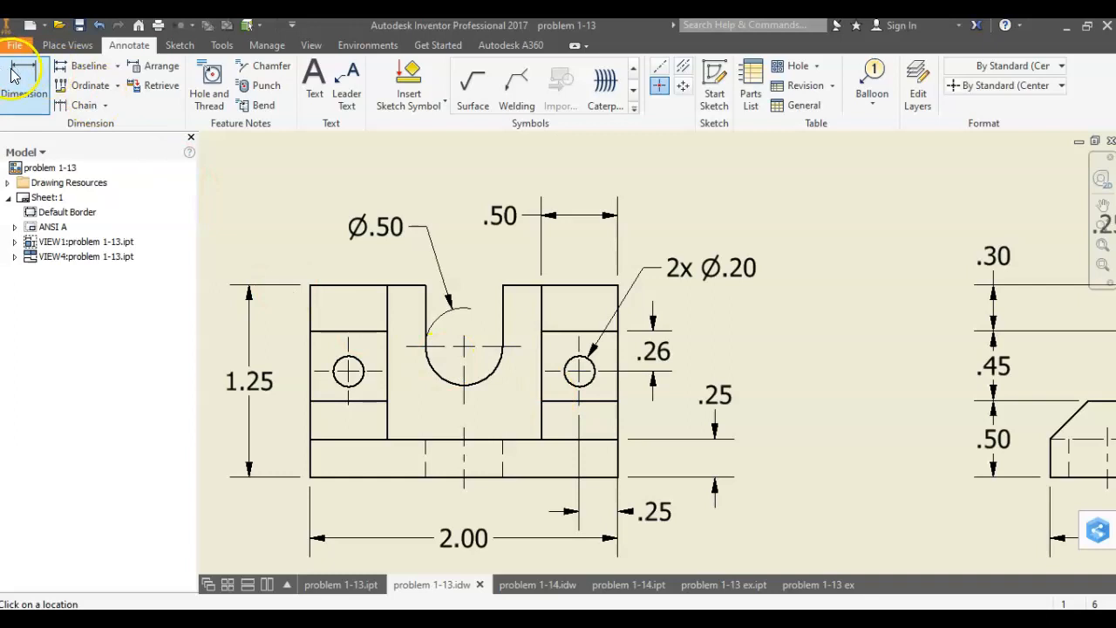
{"action": "left_click", "coordinate": [463, 347]}
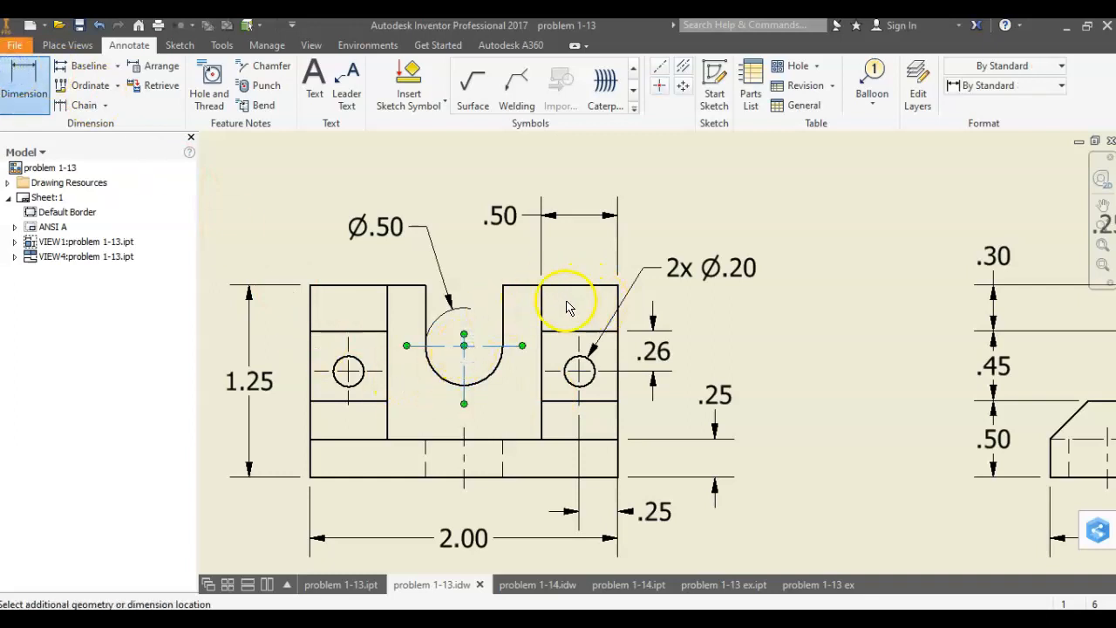
{"action": "left_click", "coordinate": [620, 297]}
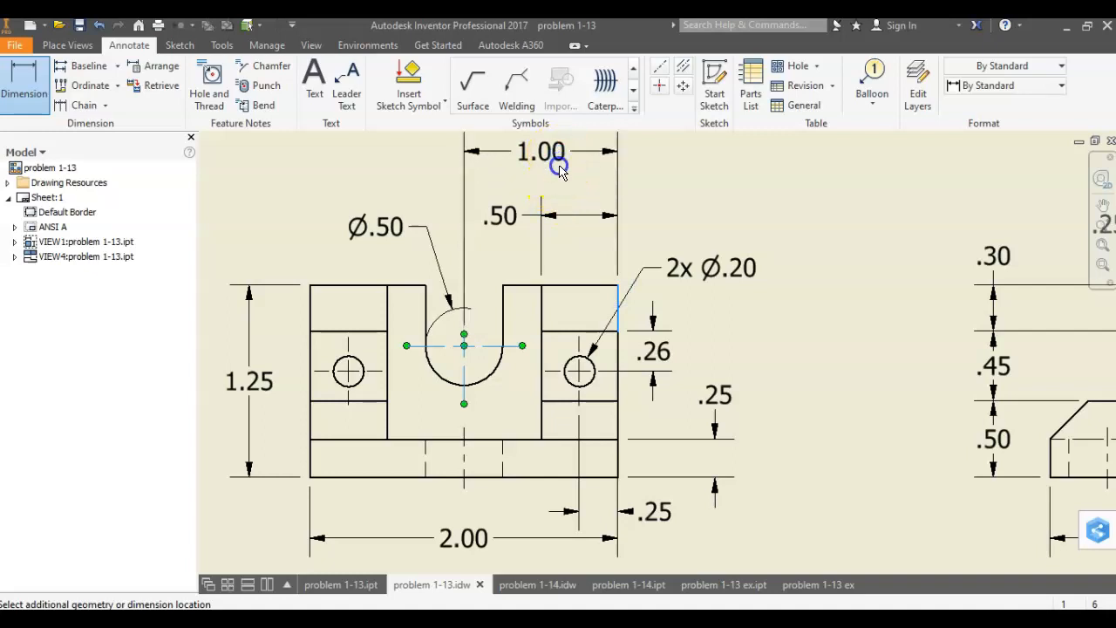
{"action": "left_click", "coordinate": [558, 161]}
{"action": "left_click", "coordinate": [914, 416]}
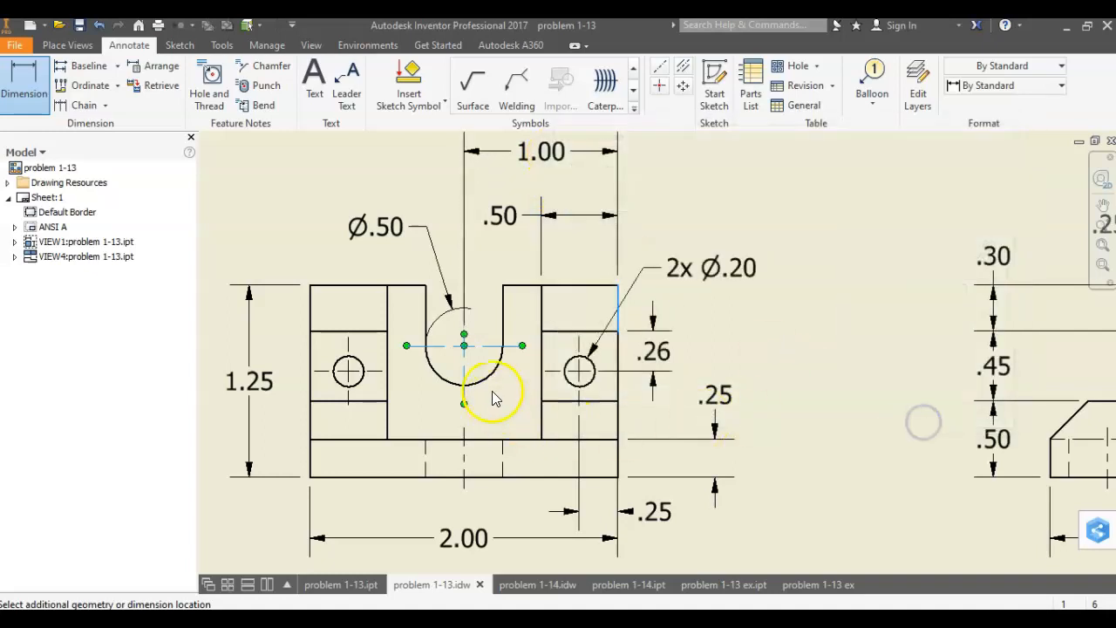
Dimension the vertical distance from the slot's center to the top edge of the base in the front view.
{"action": "left_click", "coordinate": [464, 346]}
{"action": "left_click", "coordinate": [497, 444]}
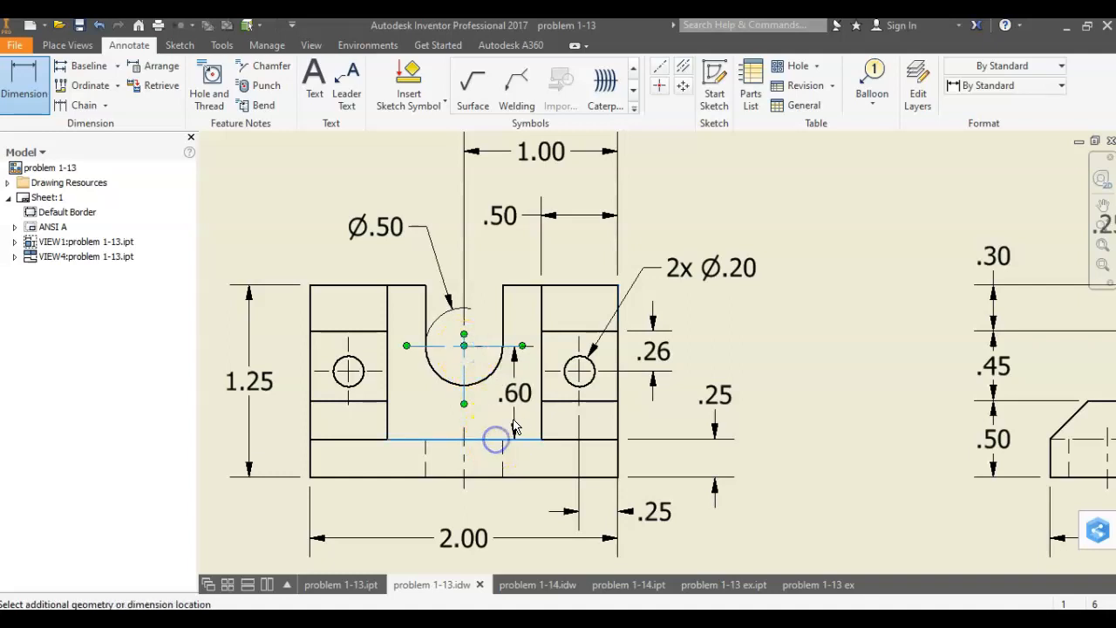
{"action": "left_click", "coordinate": [520, 421]}
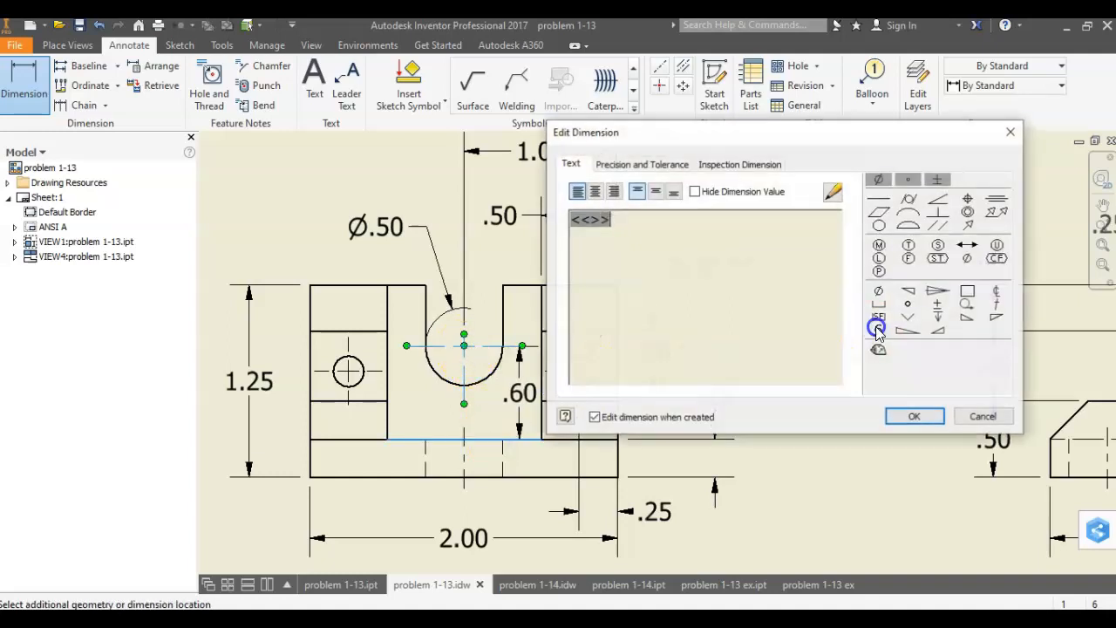
{"action": "left_click", "coordinate": [903, 415]}
Exit the Dimension command and open the dimension style of the 2x Ø.20 hole callout for editing.
{"action": "mouse_move", "coordinate": [829, 427]}
{"action": "middle_mouse_down"}
{"action": "mouse_move", "coordinate": [827, 415]}
{"action": "mouse_move", "coordinate": [710, 461]}
{"action": "mouse_move", "coordinate": [656, 457]}
{"action": "middle_mouse_up"}
{"action": "scroll", "coordinate": [828, 418], "scroll_direction": "up", "scroll_amount": 2}
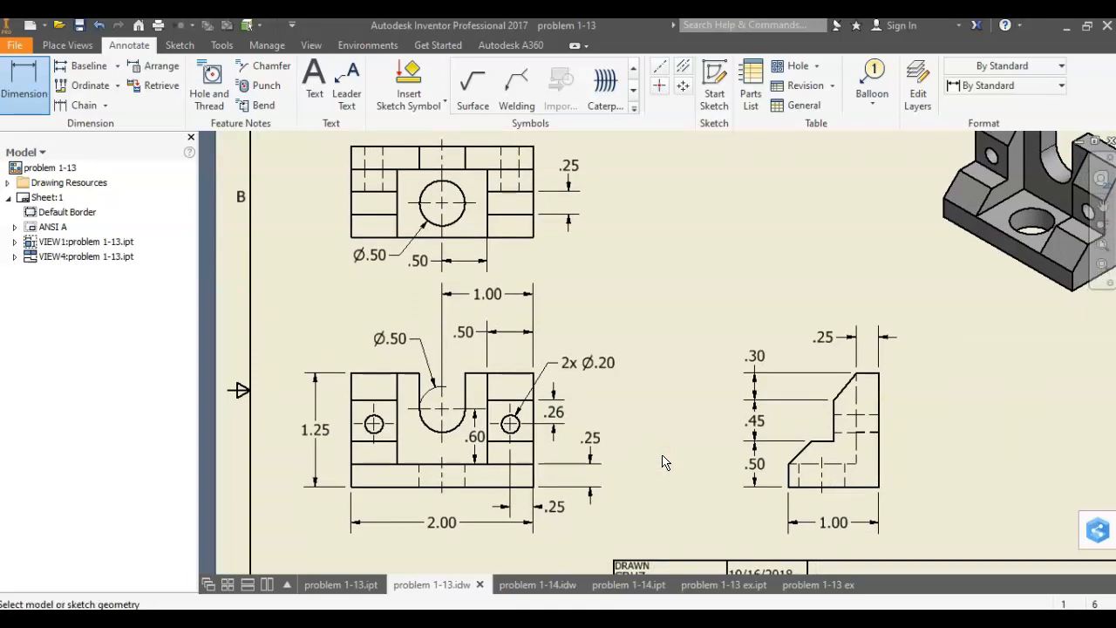
{"action": "right_click", "coordinate": [610, 370]}
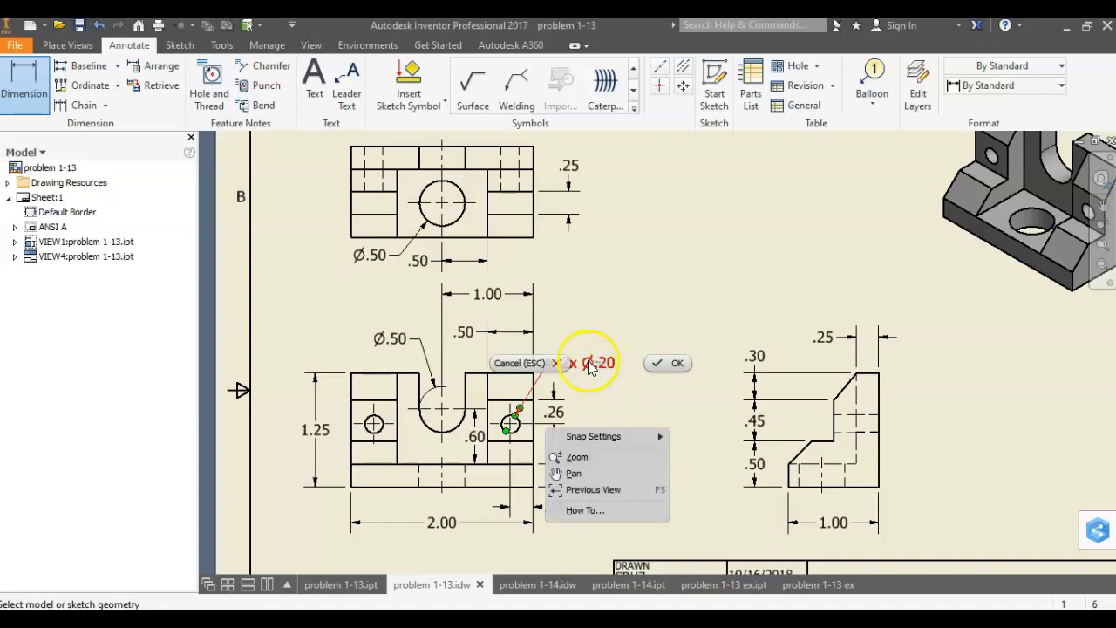
{"action": "left_click", "coordinate": [615, 422]}
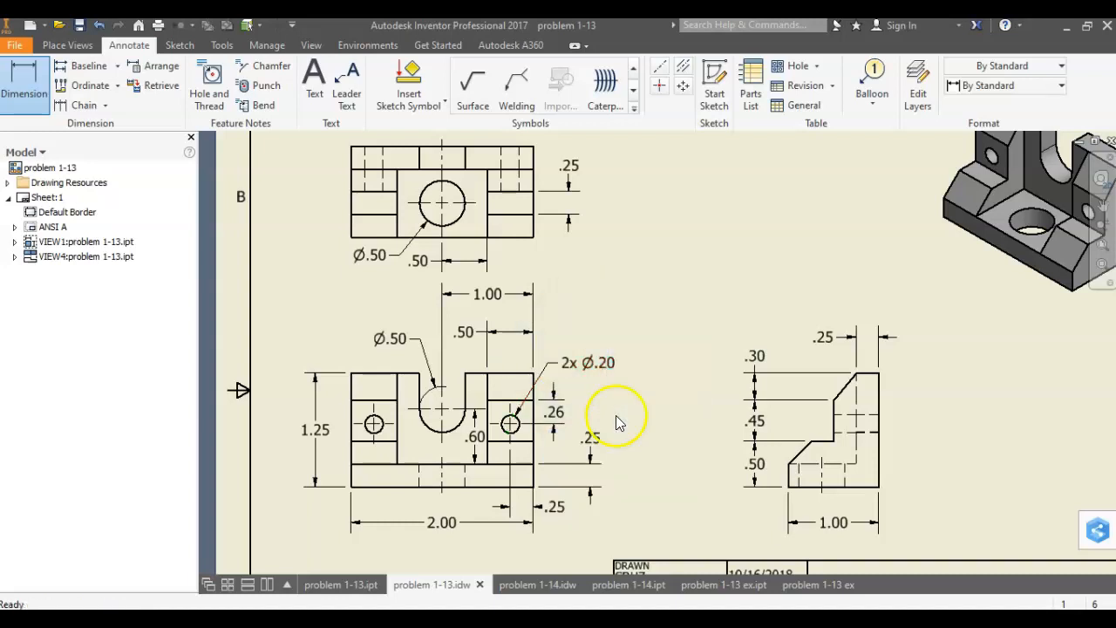
{"action": "right_click", "coordinate": [592, 366]}
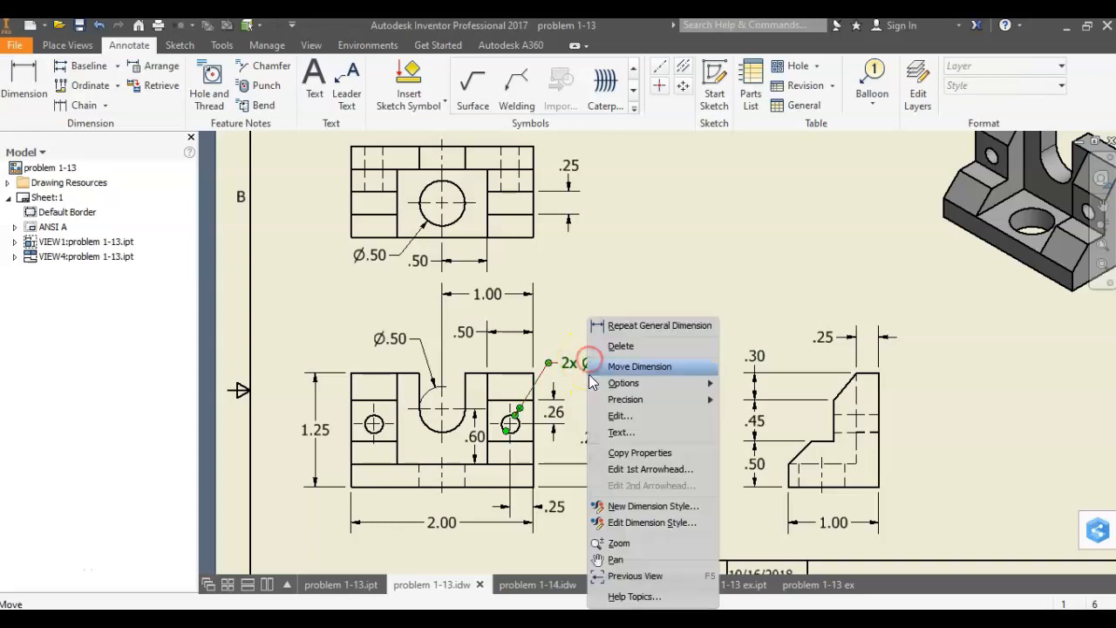
{"action": "left_click", "coordinate": [641, 525]}
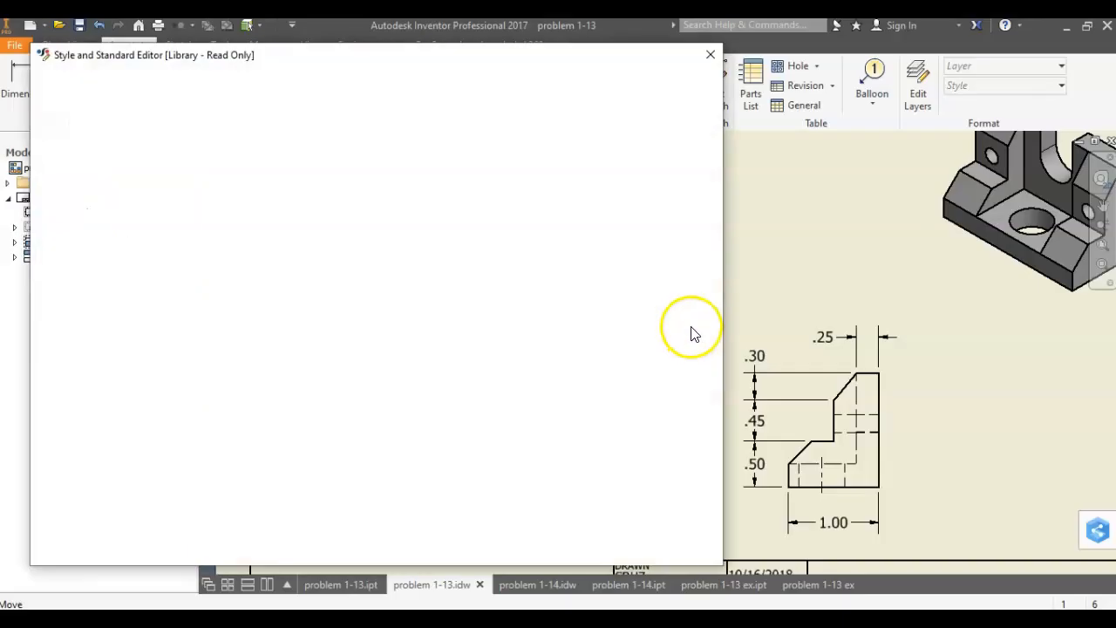
Change the font of the Label Text (ANSI) text style to Technic and save the edit.
{"action": "left_click_drag", "start_coordinate": [491, 53], "coordinate": [542, 54]}
{"action": "left_click", "coordinate": [128, 394]}
{"action": "left_click", "coordinate": [92, 394]}
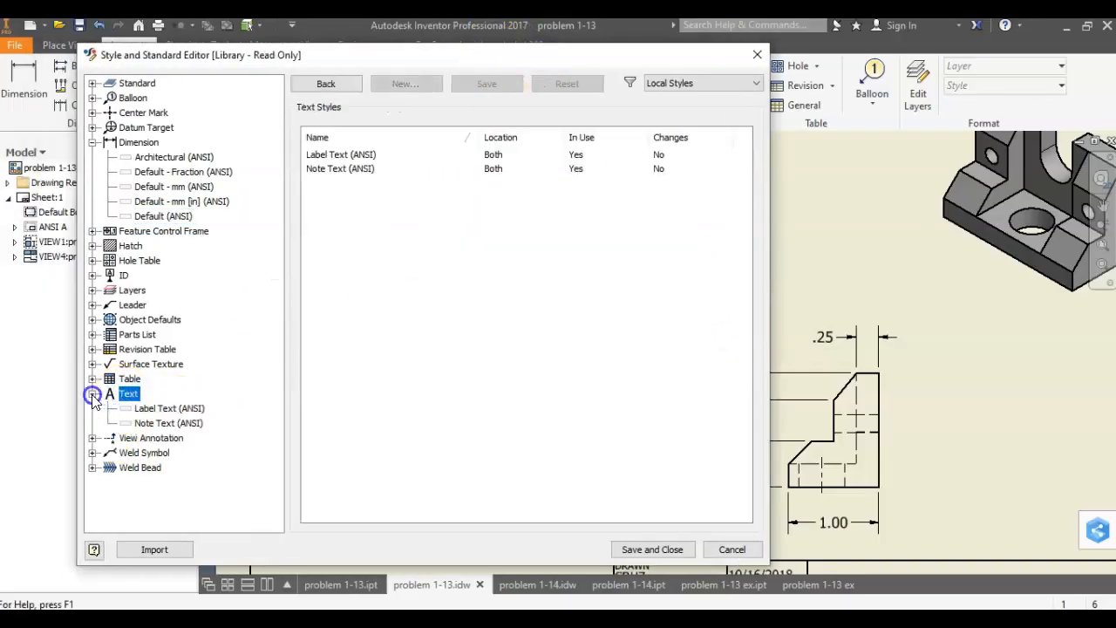
{"action": "left_click", "coordinate": [164, 407]}
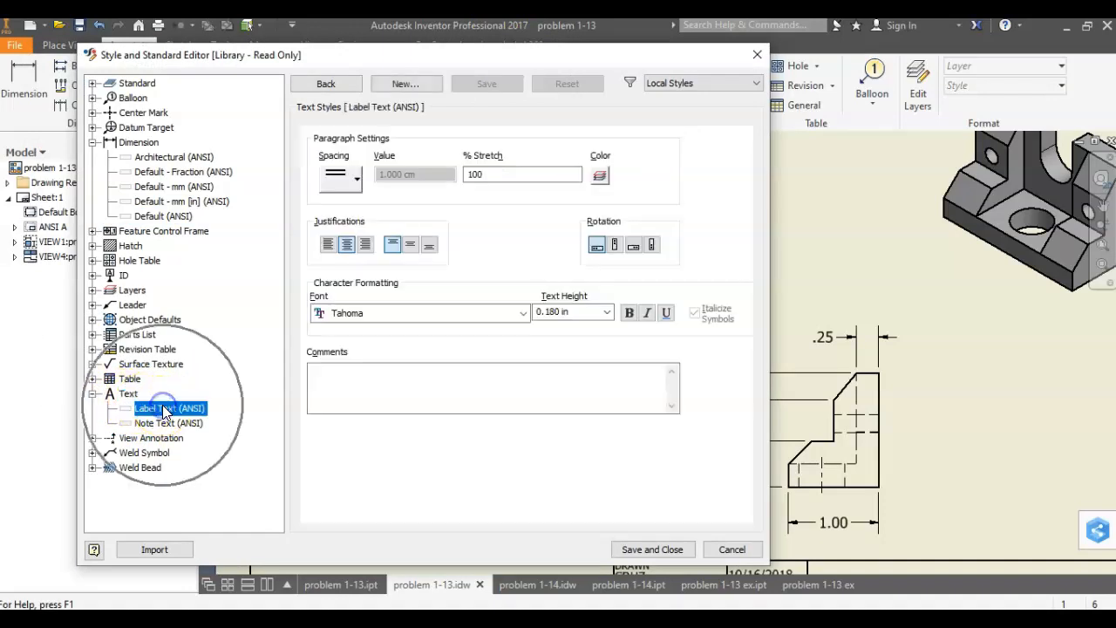
{"action": "left_click", "coordinate": [378, 315]}
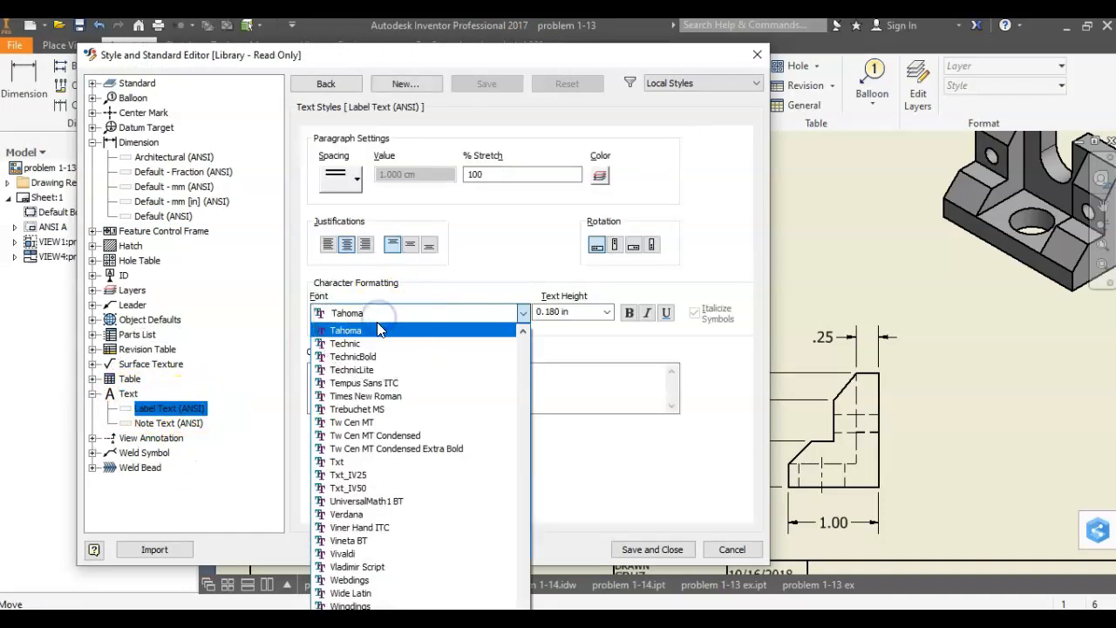
{"action": "left_click", "coordinate": [378, 344]}
{"action": "left_click", "coordinate": [182, 421]}
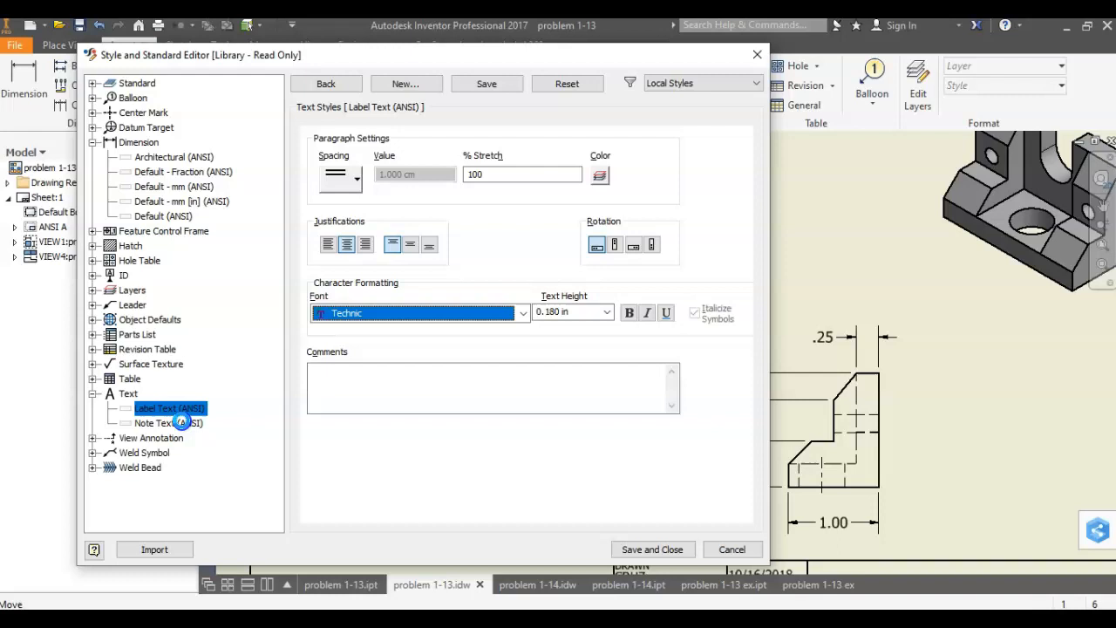
{"action": "left_click", "coordinate": [380, 349]}
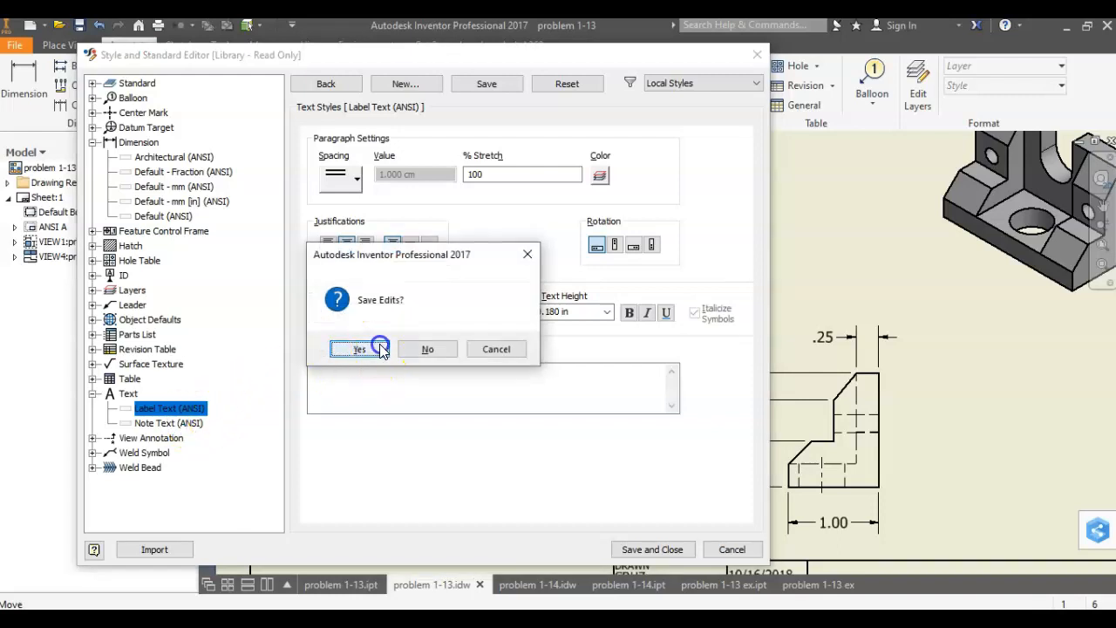
Change the Note Text (ANSI) font to Technic, save the edit, and open the View Annotation (ANSI) style.
{"action": "left_click", "coordinate": [368, 316]}
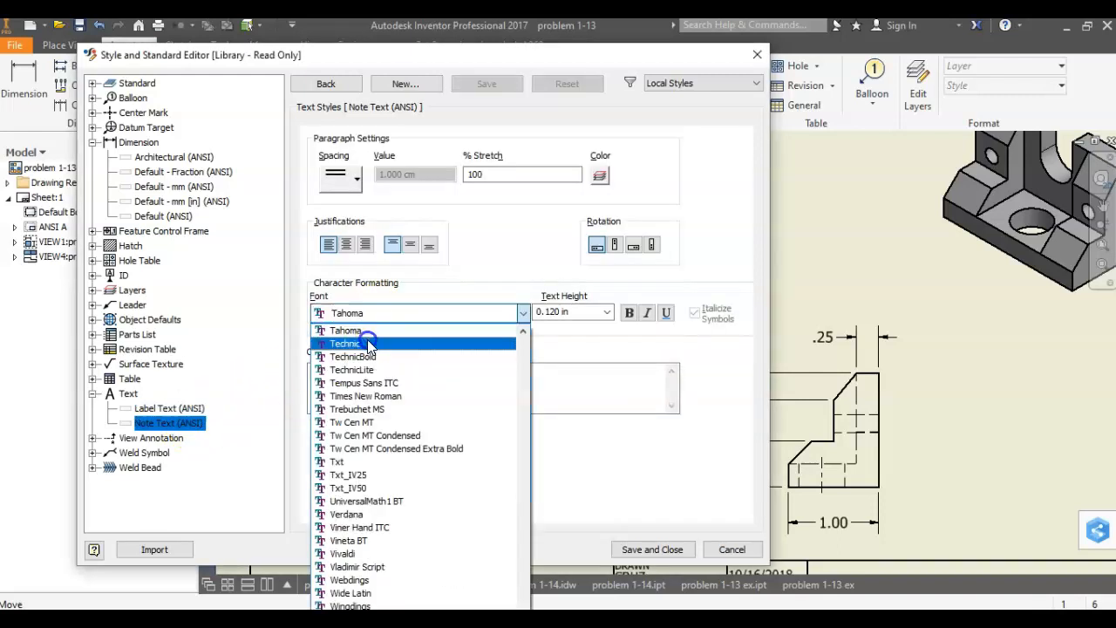
{"action": "left_click", "coordinate": [368, 343]}
{"action": "left_click", "coordinate": [147, 442]}
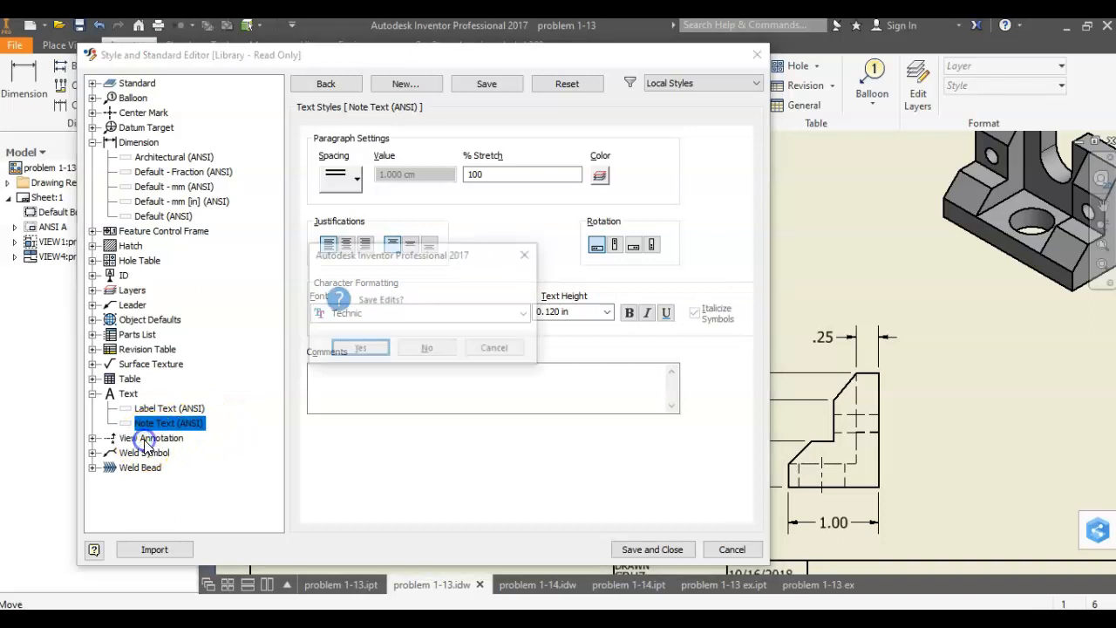
{"action": "left_click", "coordinate": [359, 347]}
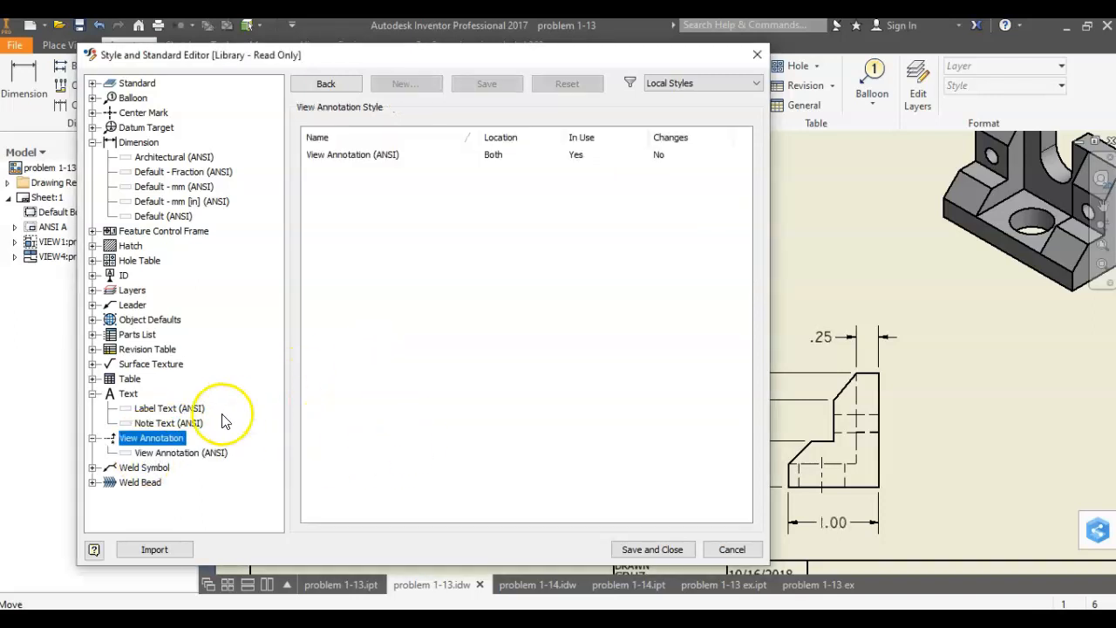
{"action": "left_click", "coordinate": [164, 453]}
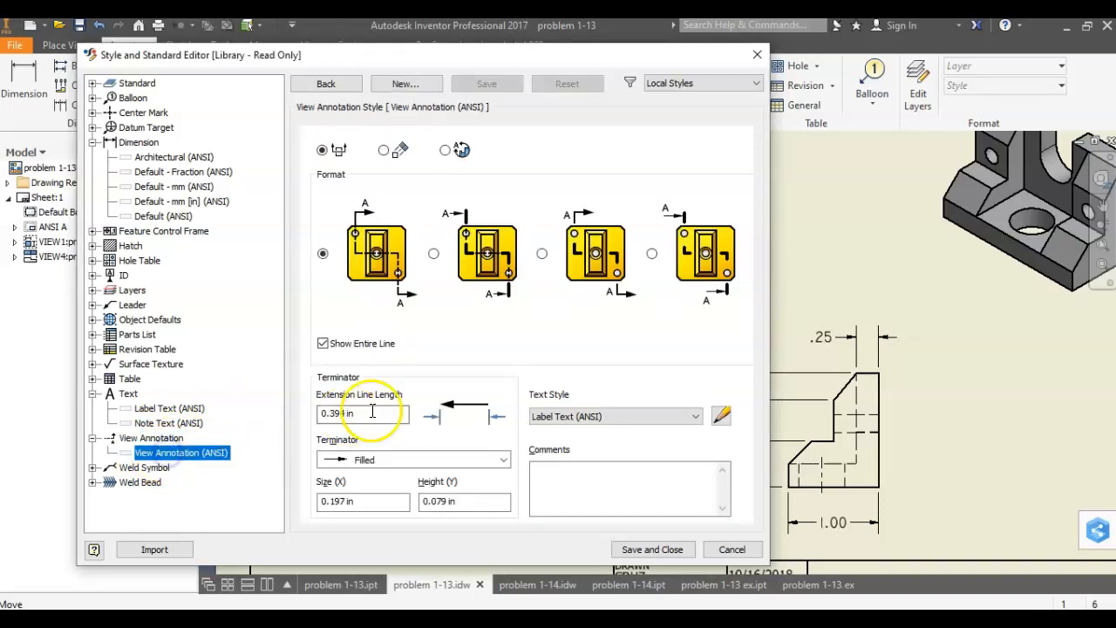
Save the text style changes and close the Style and Standard Editor to return to the full drawing sheet.
{"action": "left_click", "coordinate": [656, 550]}
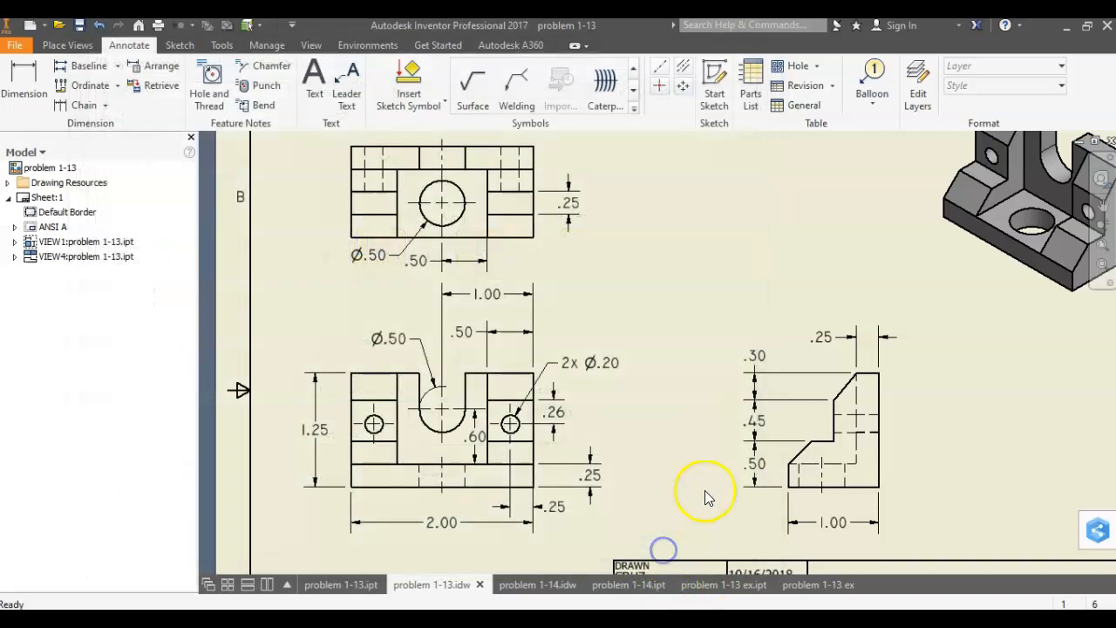
{"action": "mouse_move", "coordinate": [660, 416]}
{"action": "middle_mouse_down"}
{"action": "mouse_move", "coordinate": [643, 398]}
{"action": "mouse_move", "coordinate": [601, 418]}
{"action": "middle_mouse_up"}
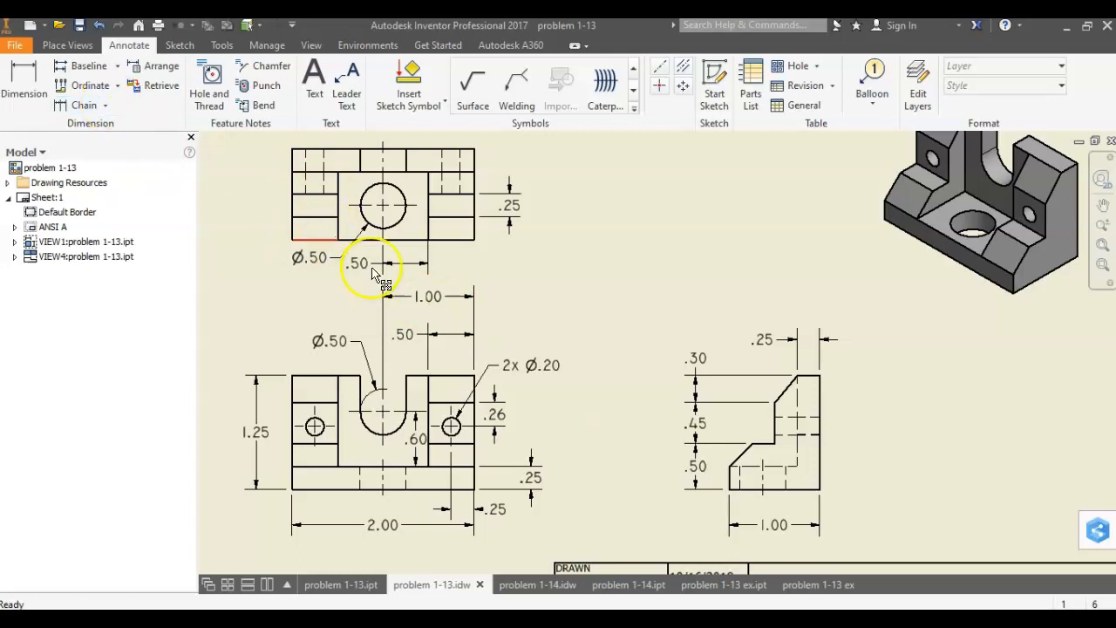
{"action": "scroll", "coordinate": [567, 309], "scroll_direction": "up", "scroll_amount": 3}
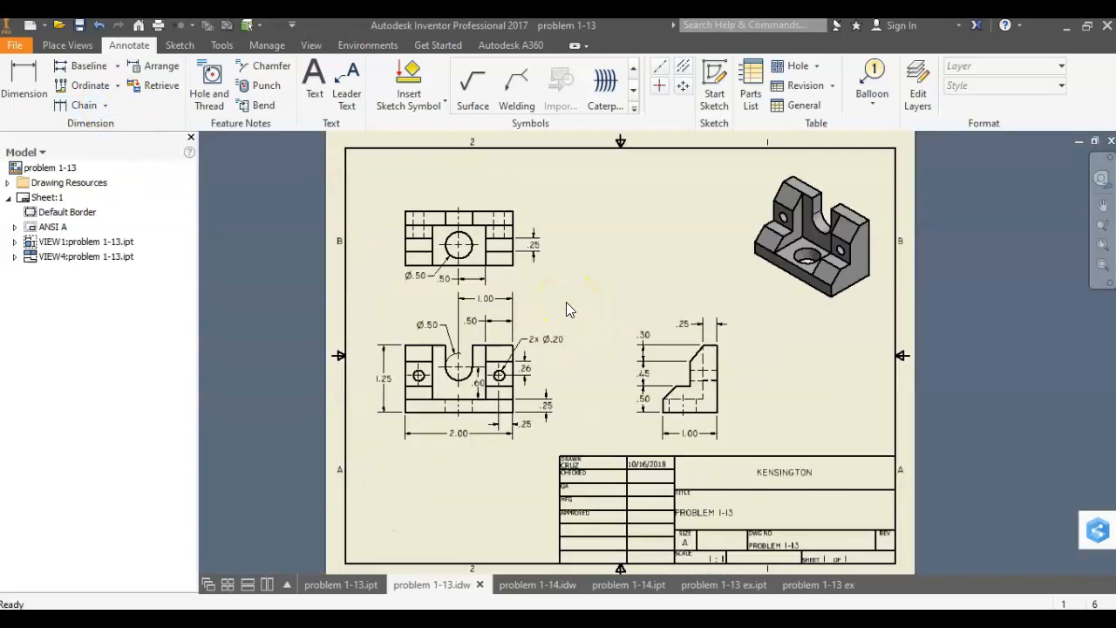
{"action": "left_click", "coordinate": [16, 49]}
{"action": "left_click", "coordinate": [74, 244]}
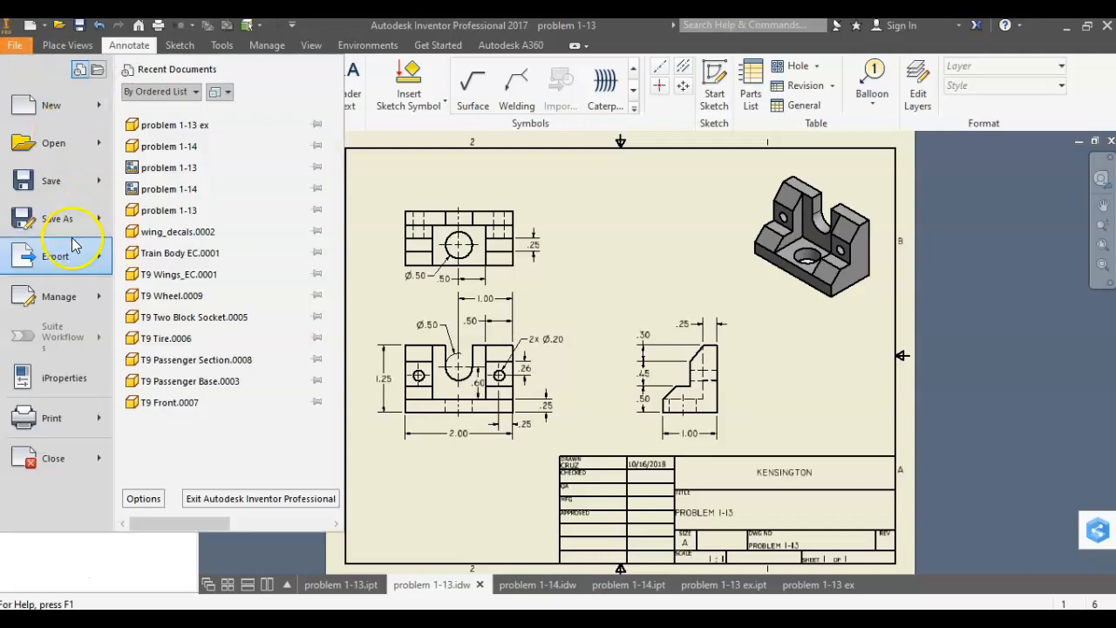
{"action": "left_click", "coordinate": [213, 213]}
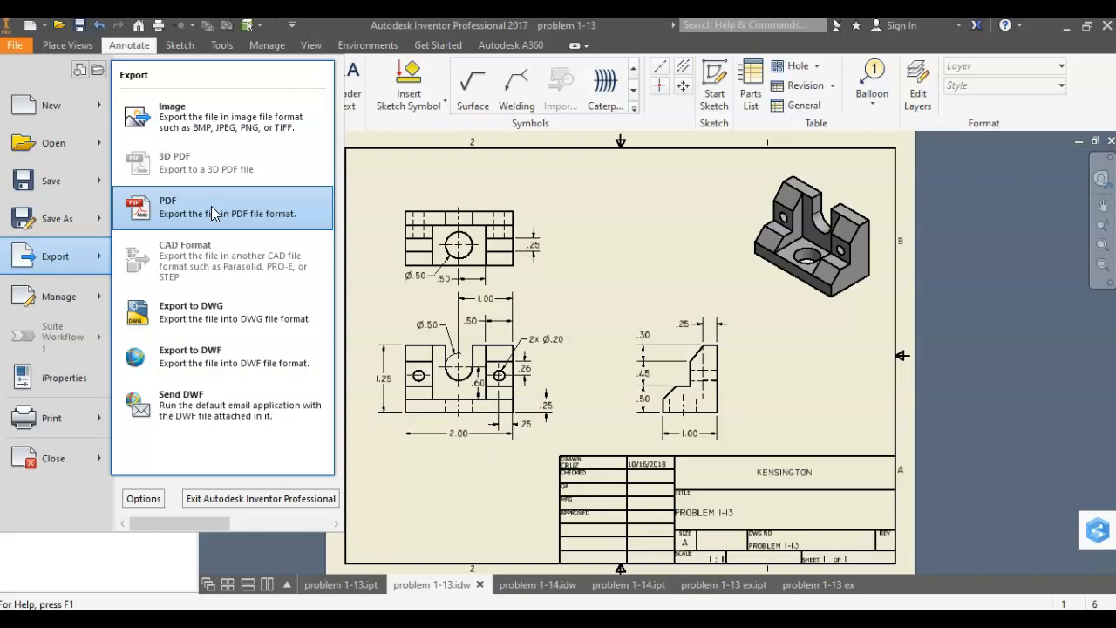
{"action": "left_click", "coordinate": [48, 573]}
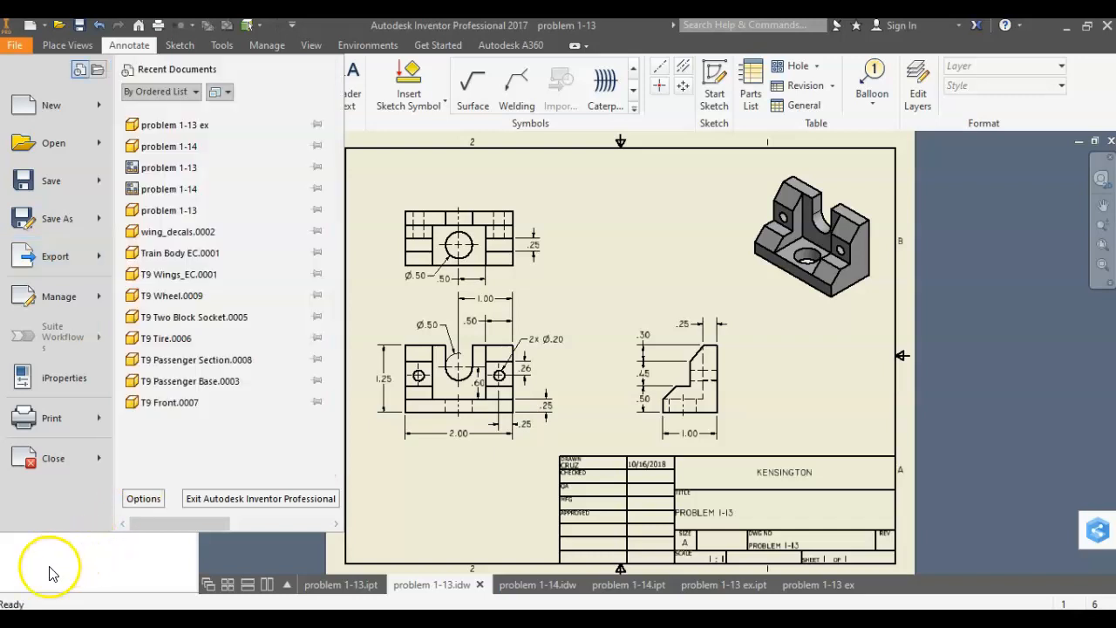